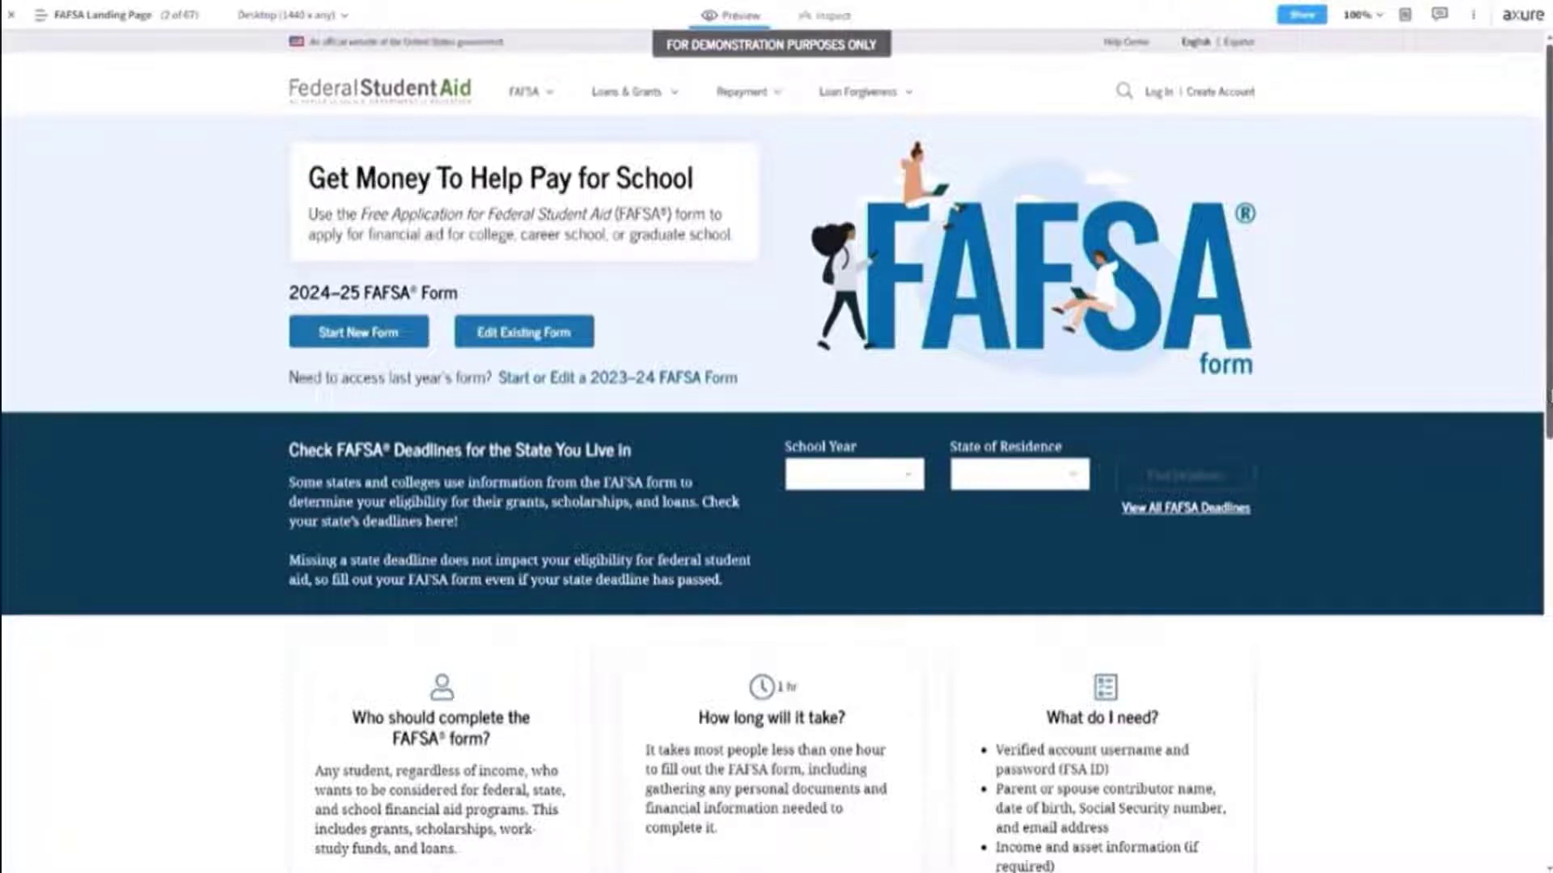
Start a new 2024–25 FAFSA form, choosing Student as the role, and continue.
left_click_drag(1548, 395, 1548, 446)
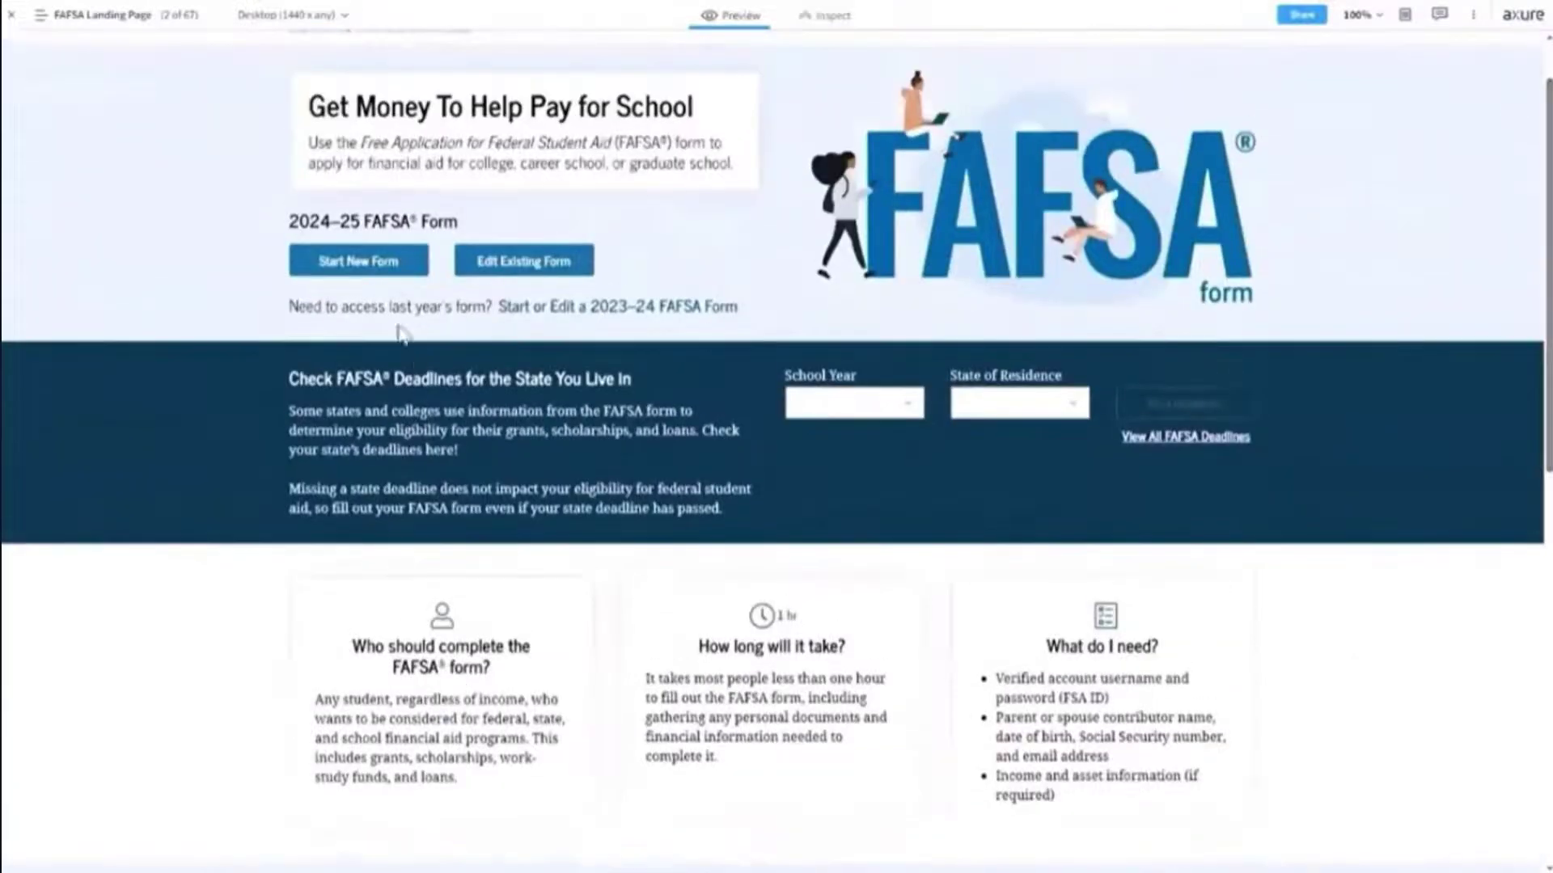
left_click(371, 271)
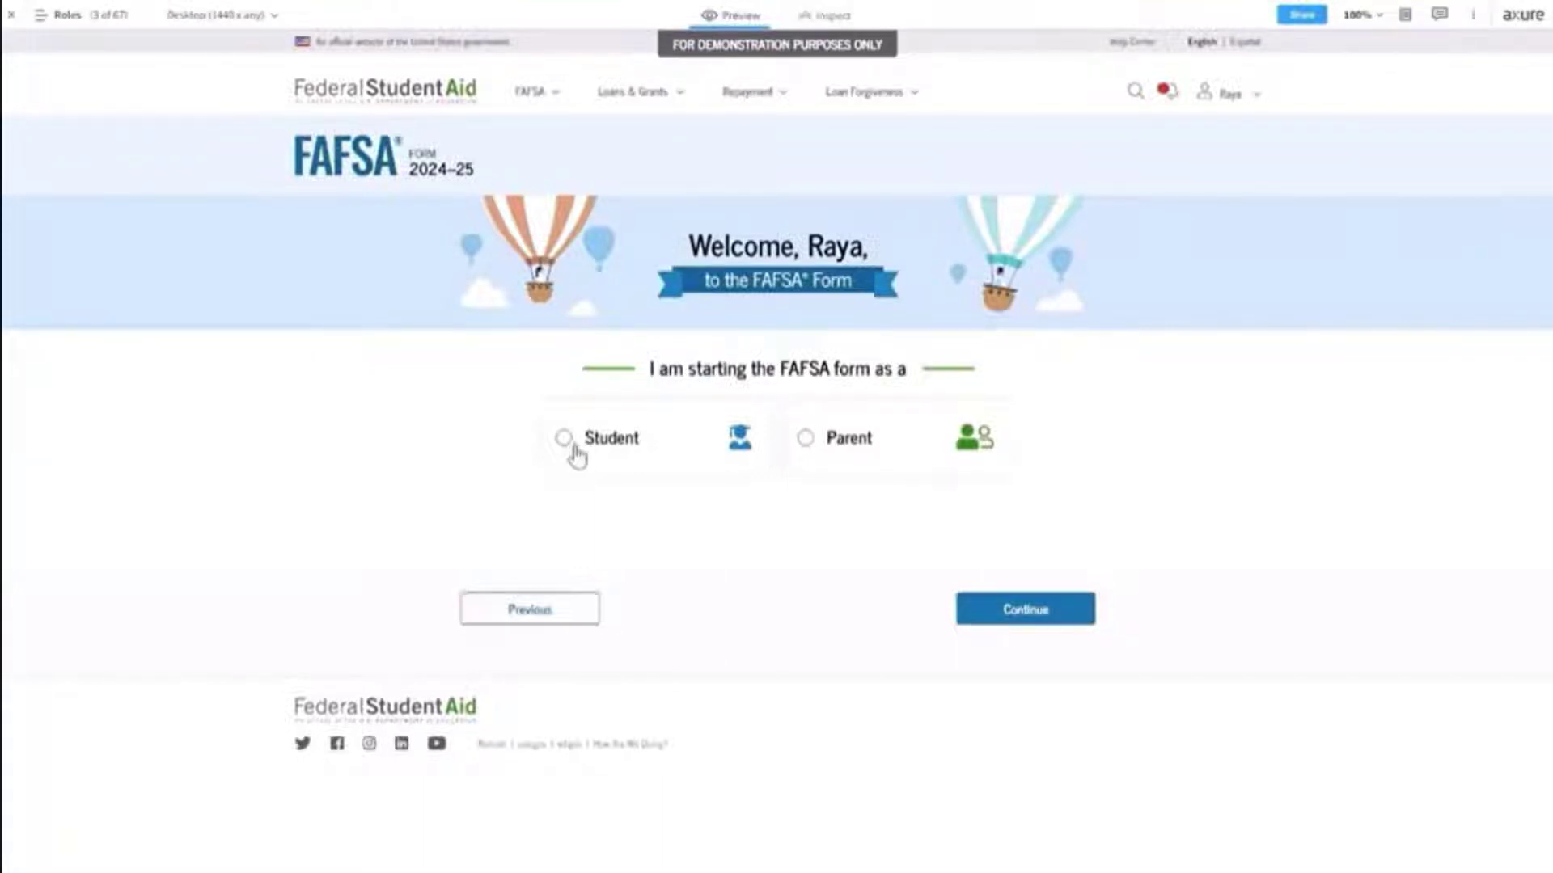
left_click(565, 440)
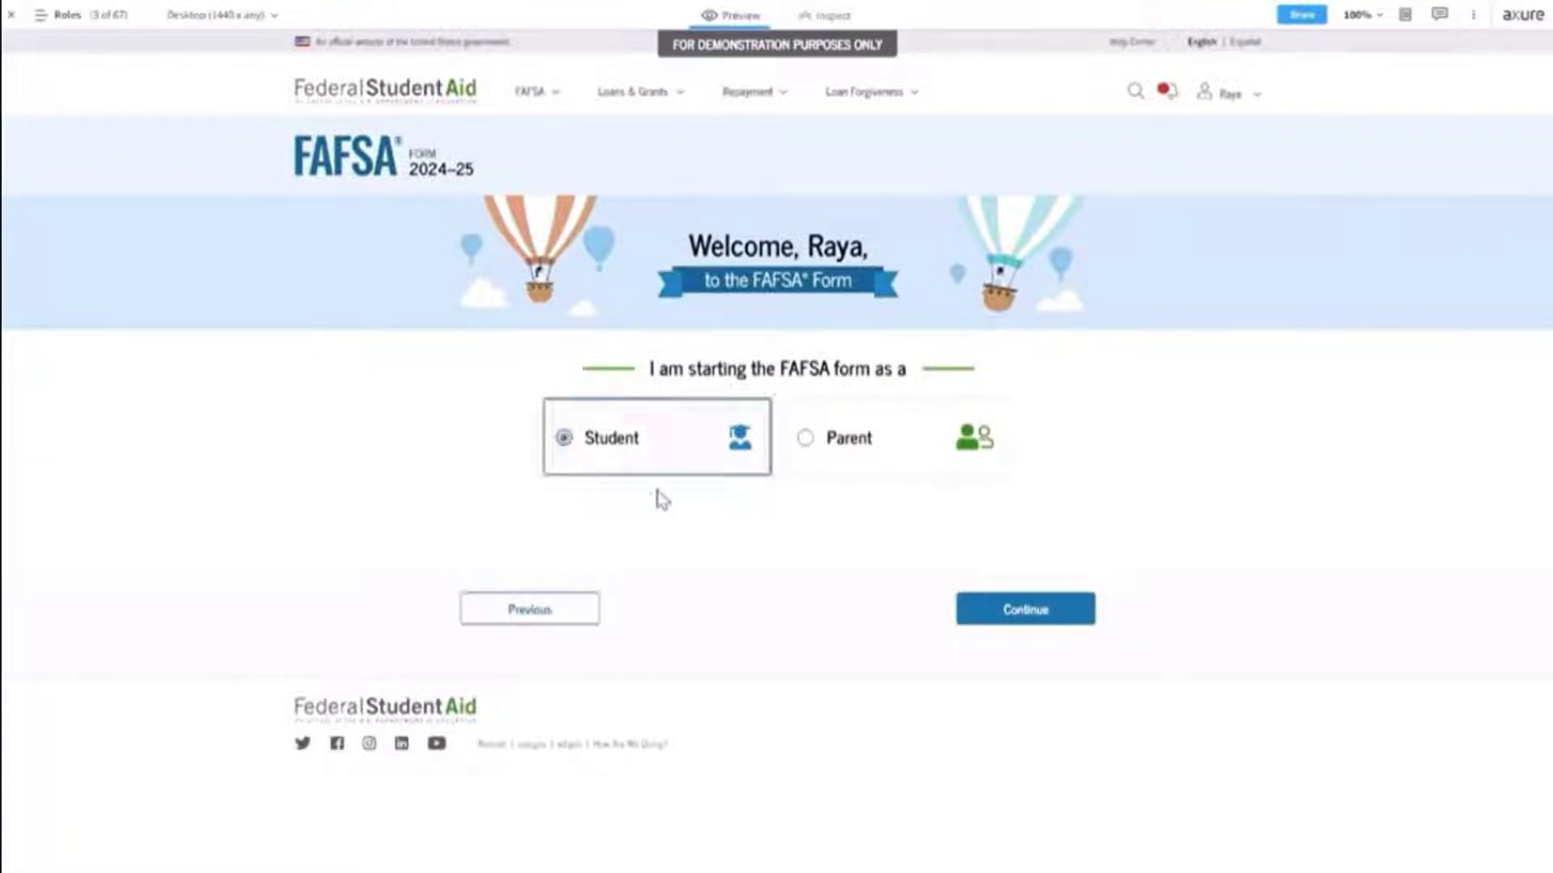
left_click(1007, 628)
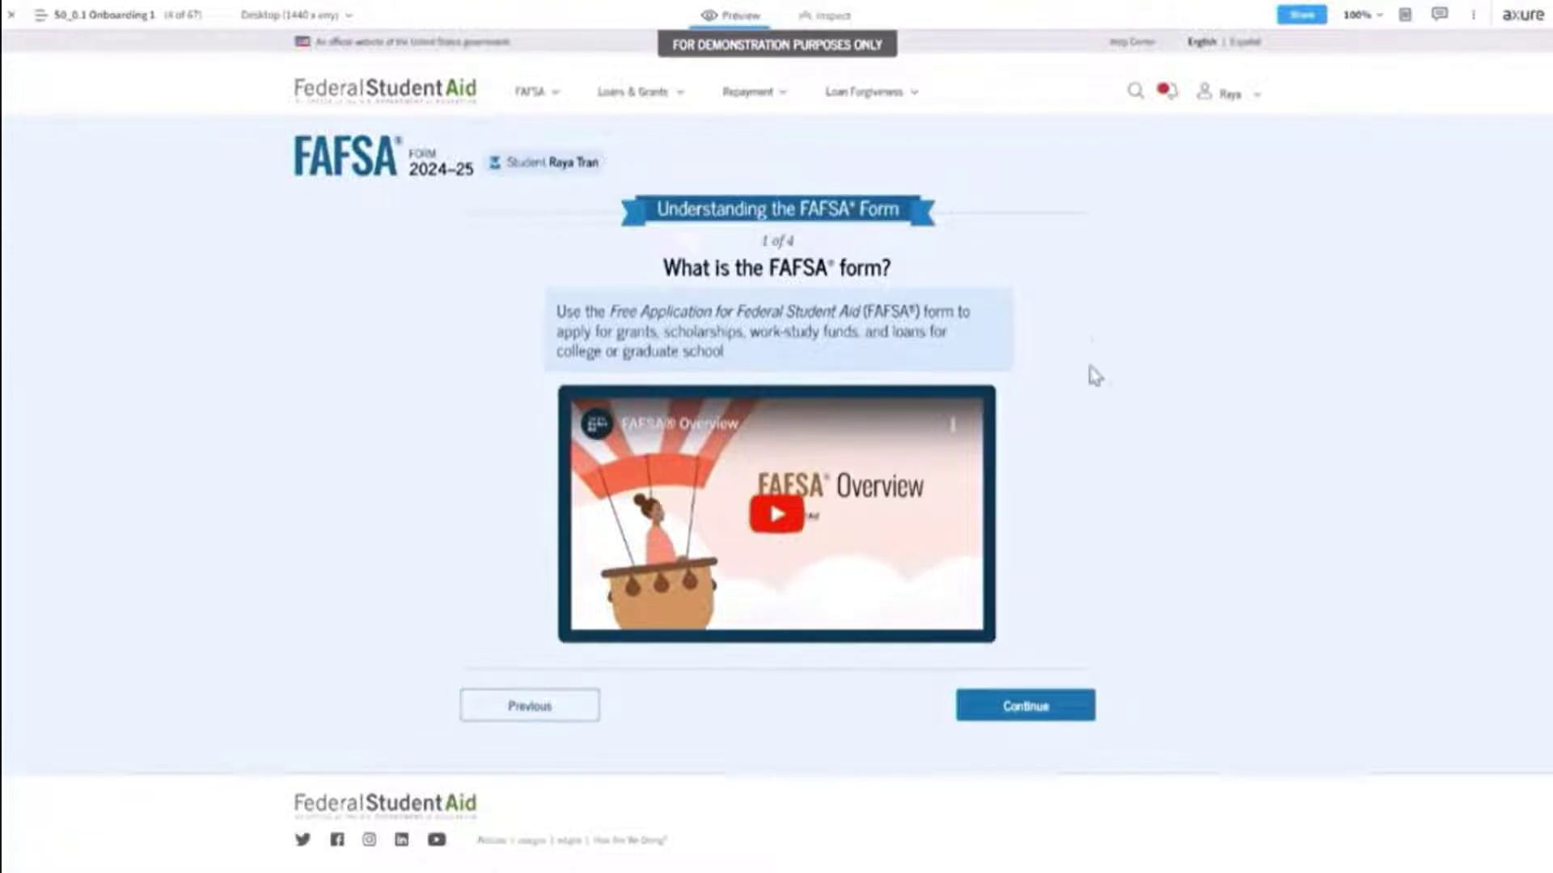
Advance through the contributors and What to Expect pages, expanding 'Information or Documents You May Need'.
left_click(1026, 707)
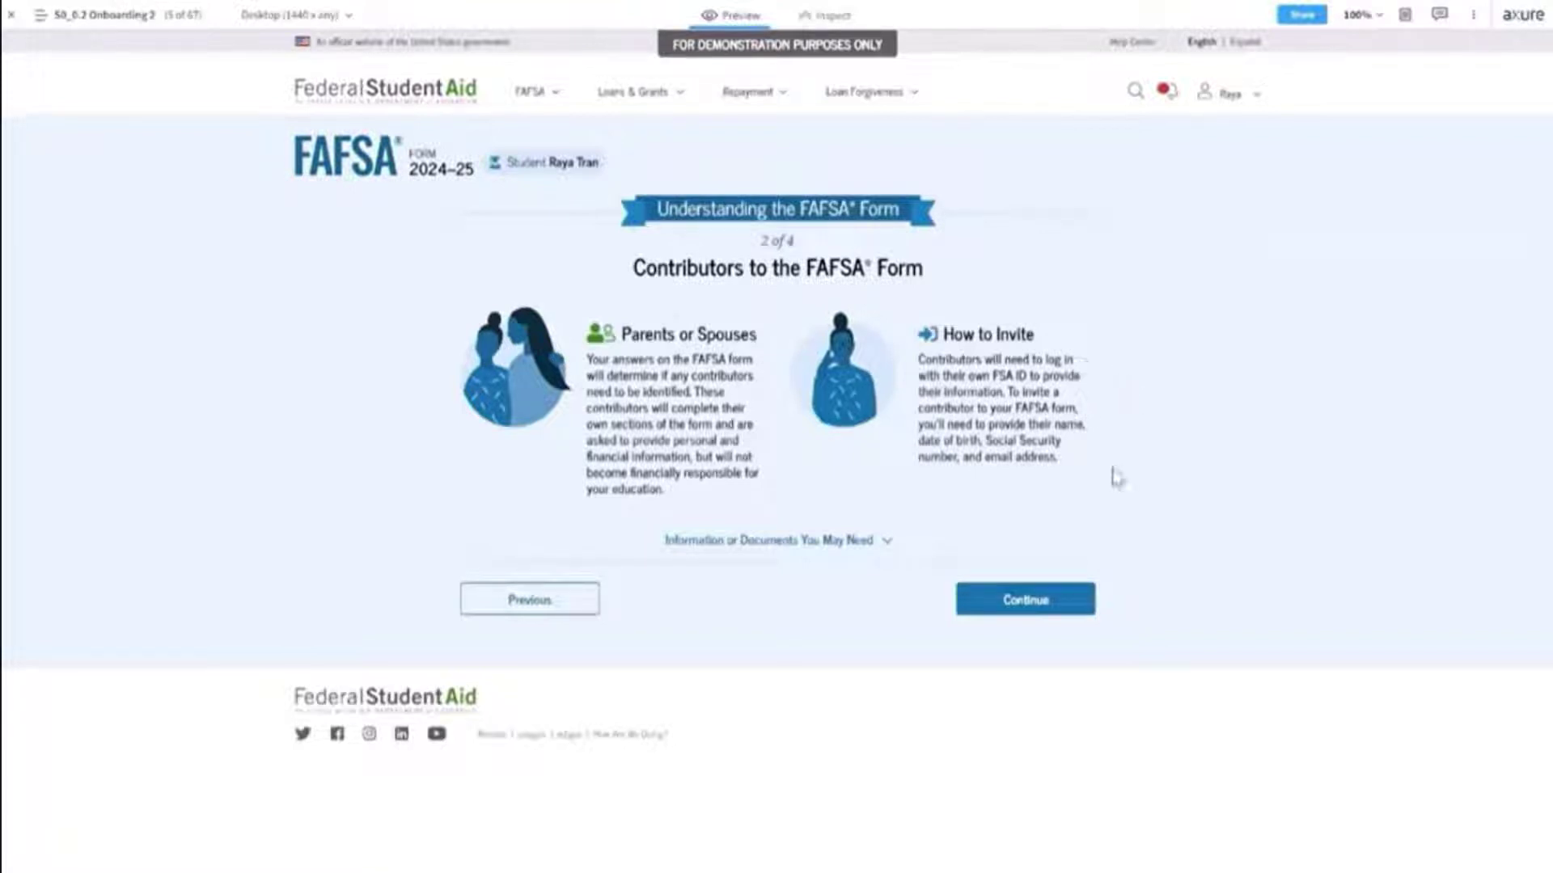
left_click(783, 542)
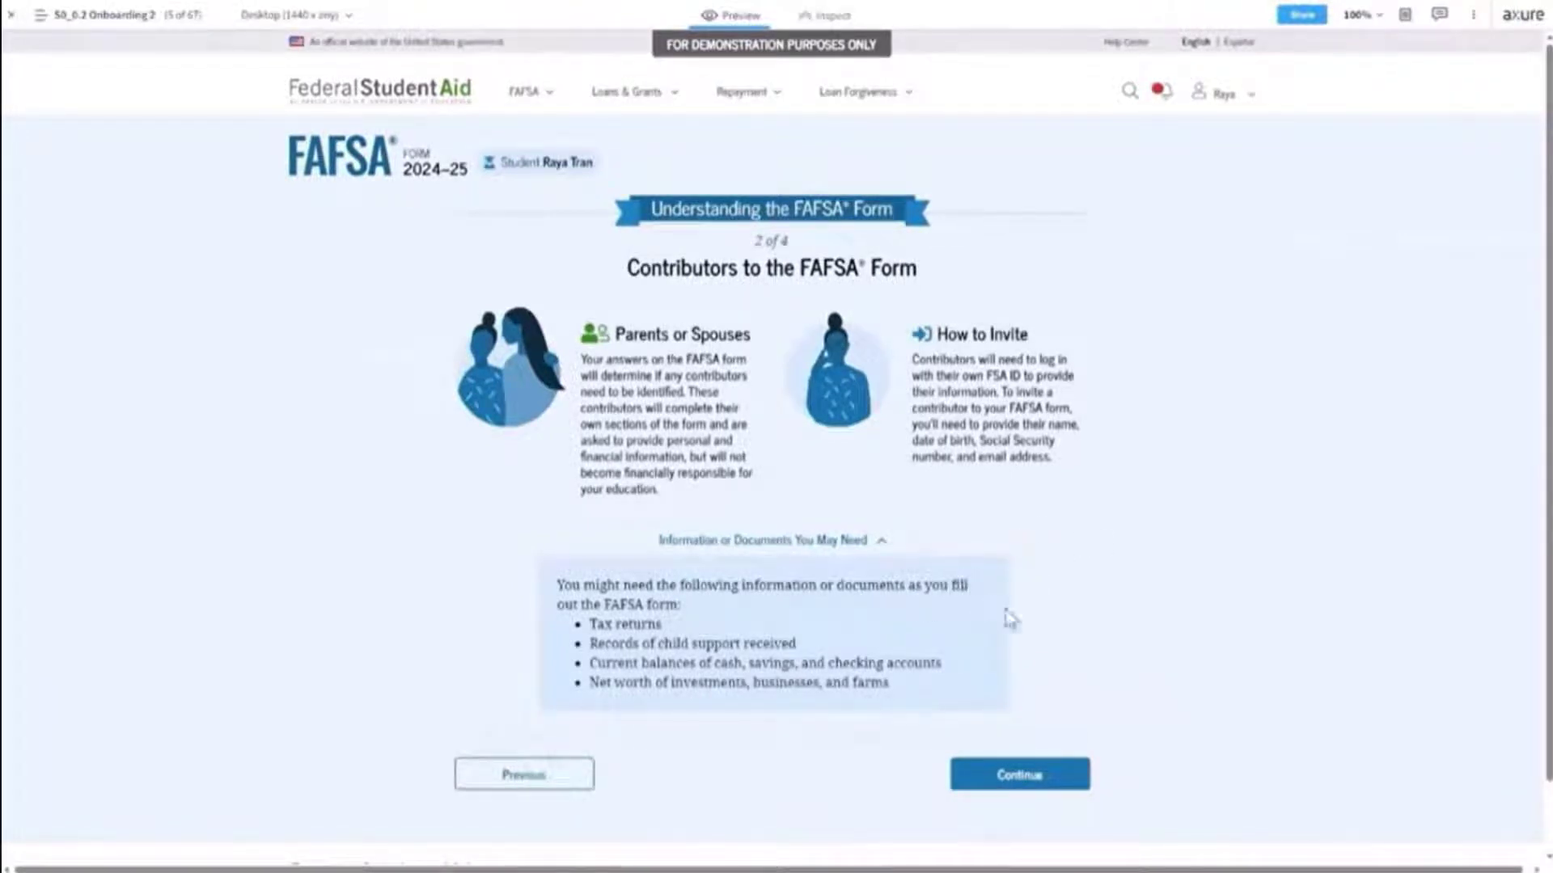
left_click(1020, 783)
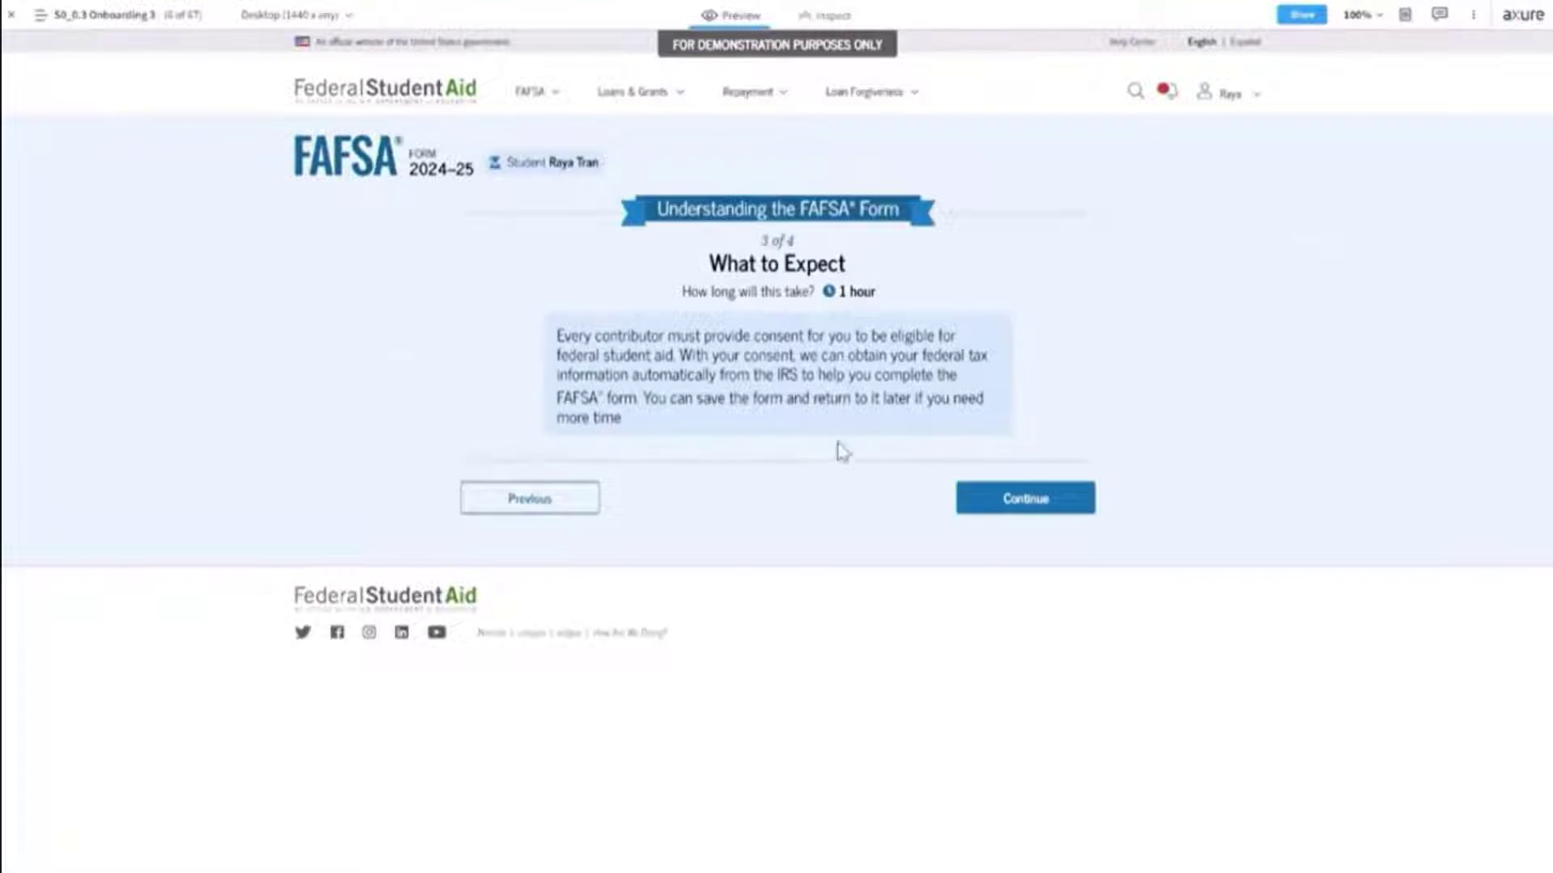
left_click(1013, 501)
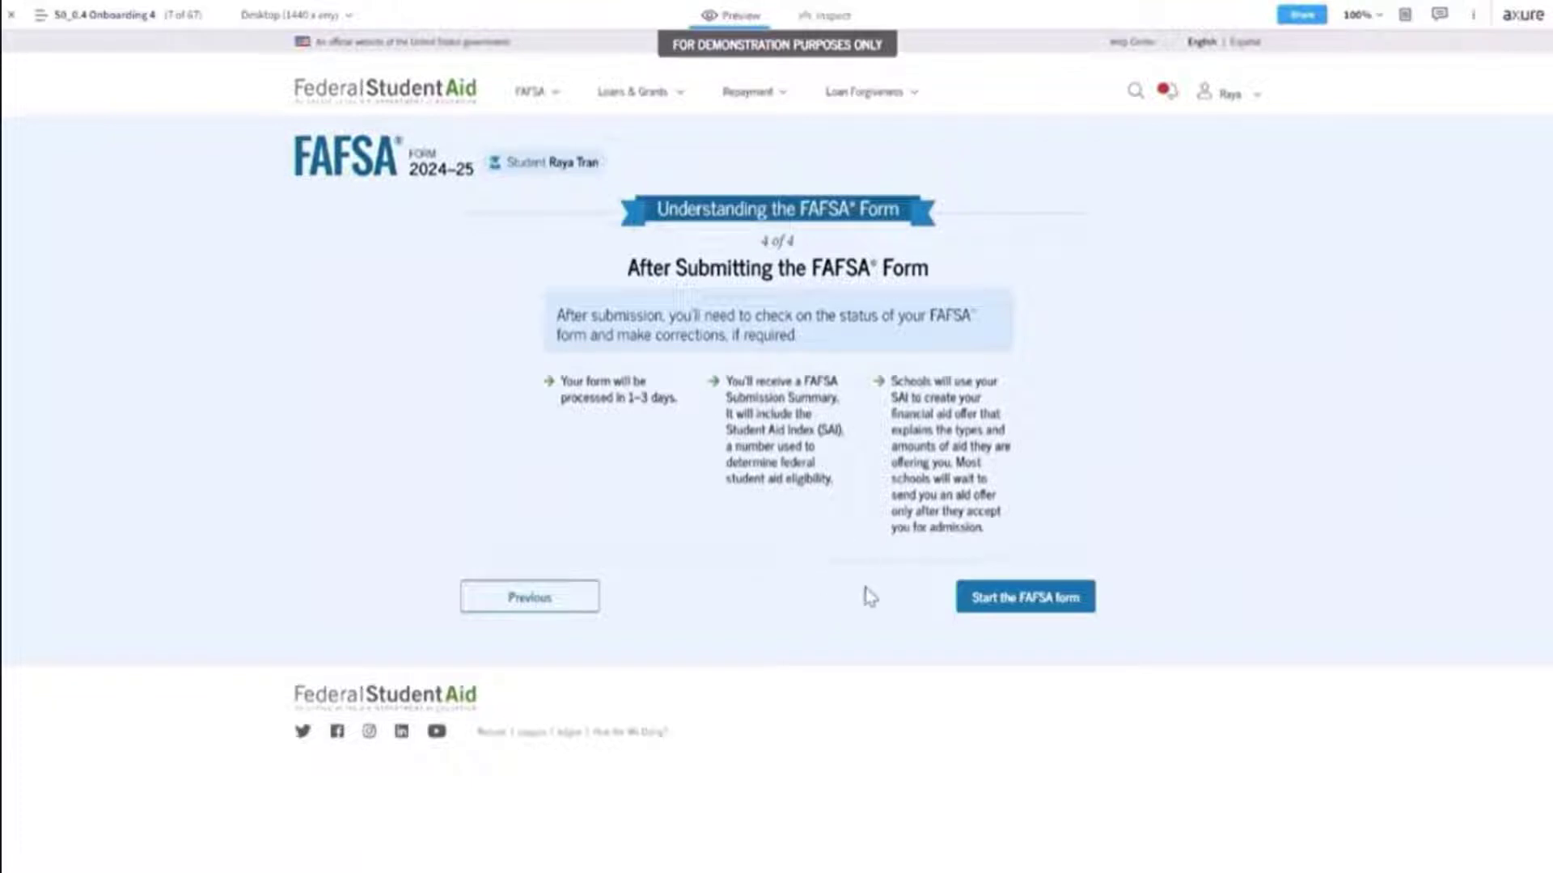
Begin the FAFSA form and scroll through the filled-in Student Identity Information page.
left_click(1027, 598)
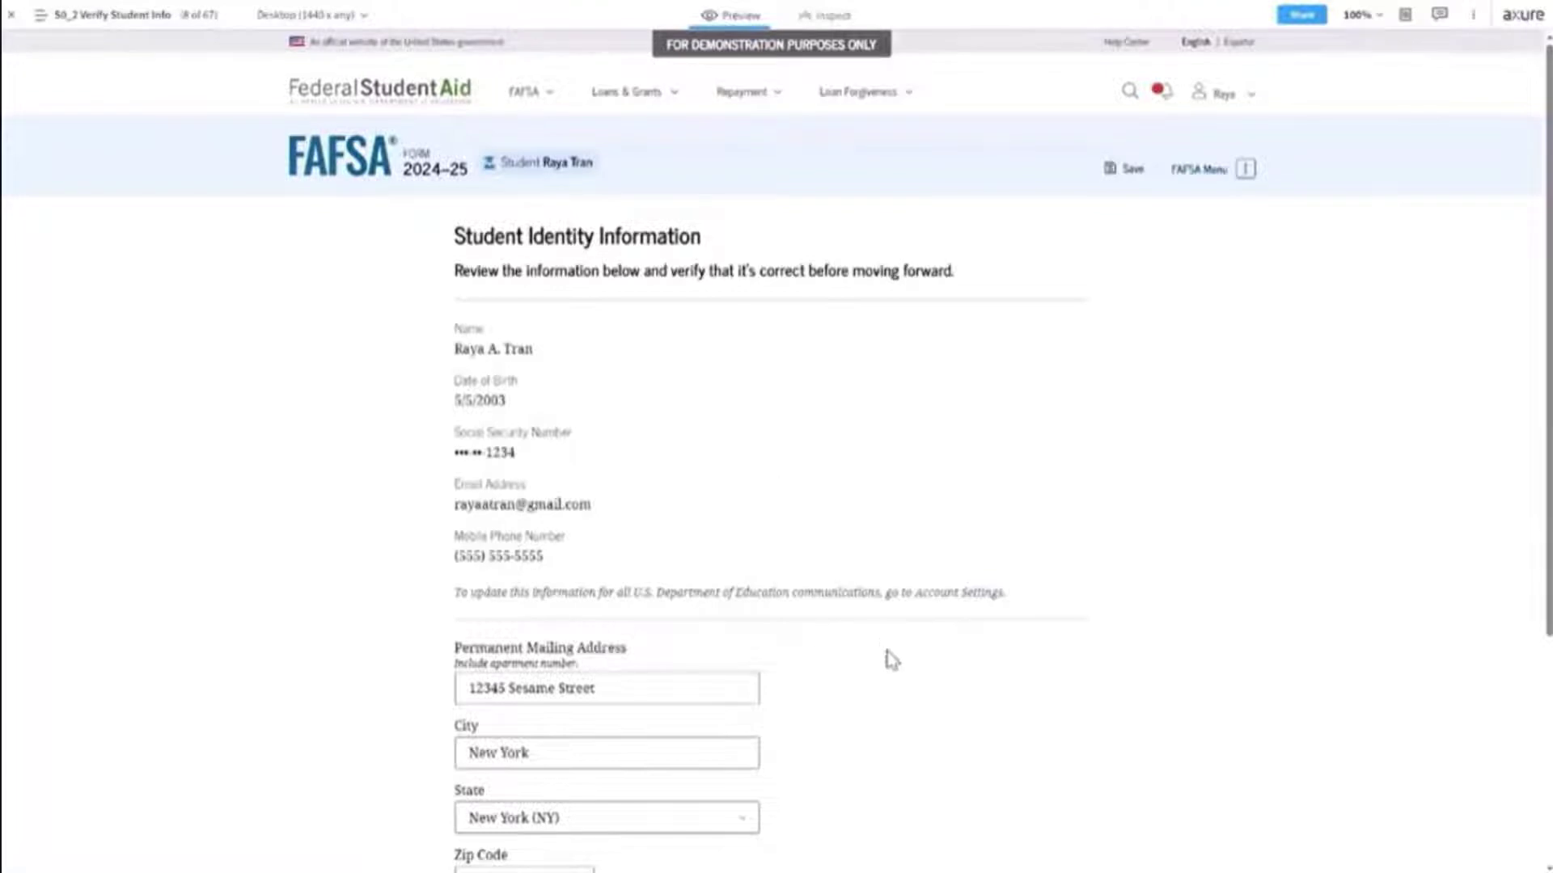
scroll(890, 658, "down", 2)
scroll(891, 658, "down", 1)
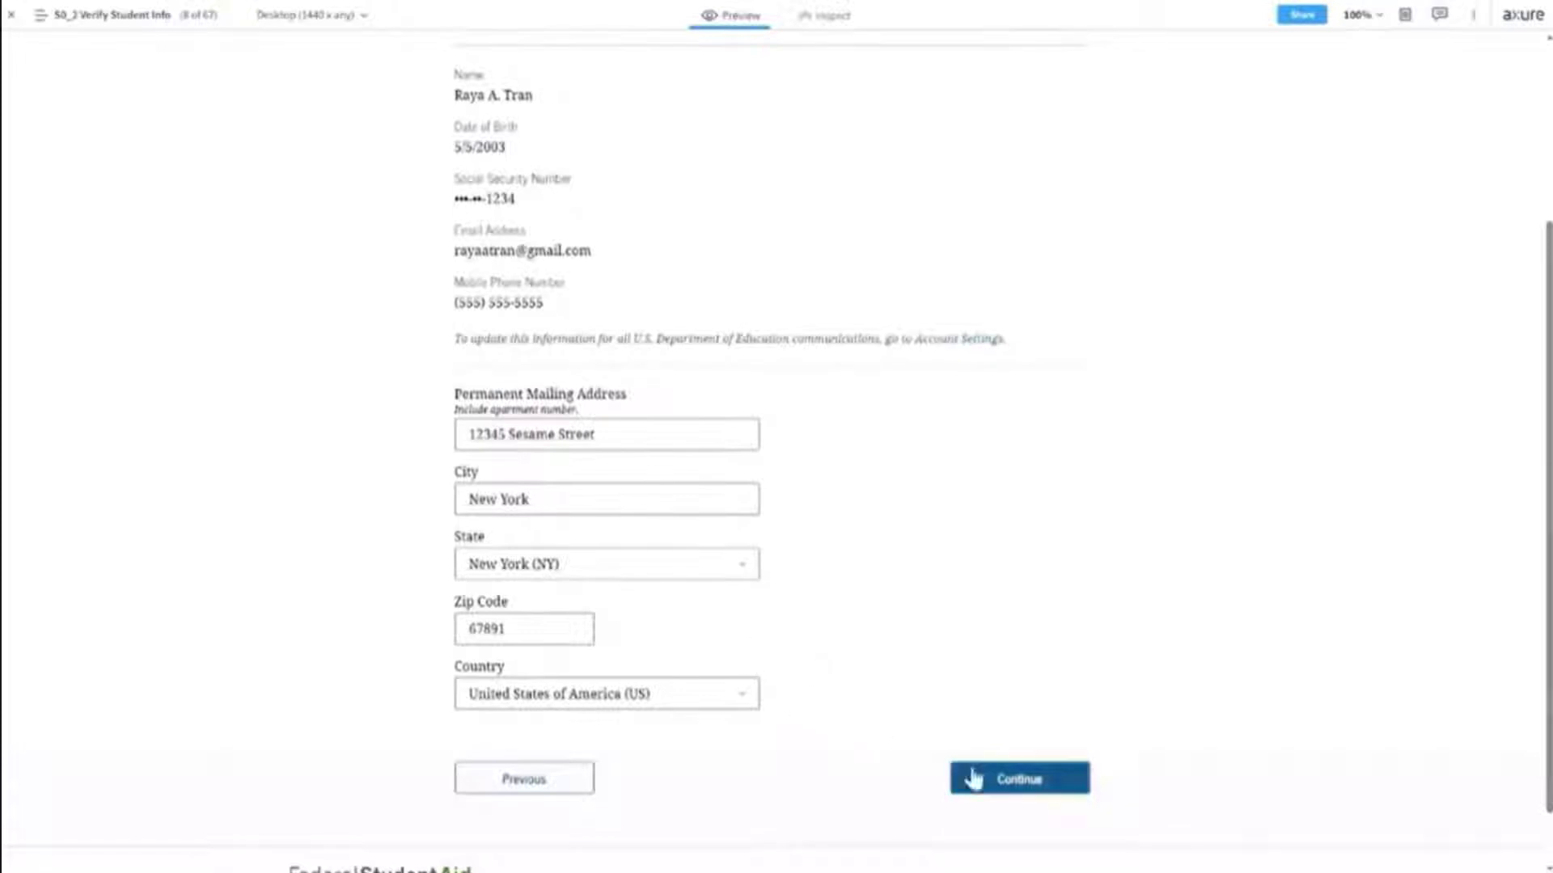
Confirm identity details, then enter New York residency since month 01, year 1990, and submit.
left_click(1005, 789)
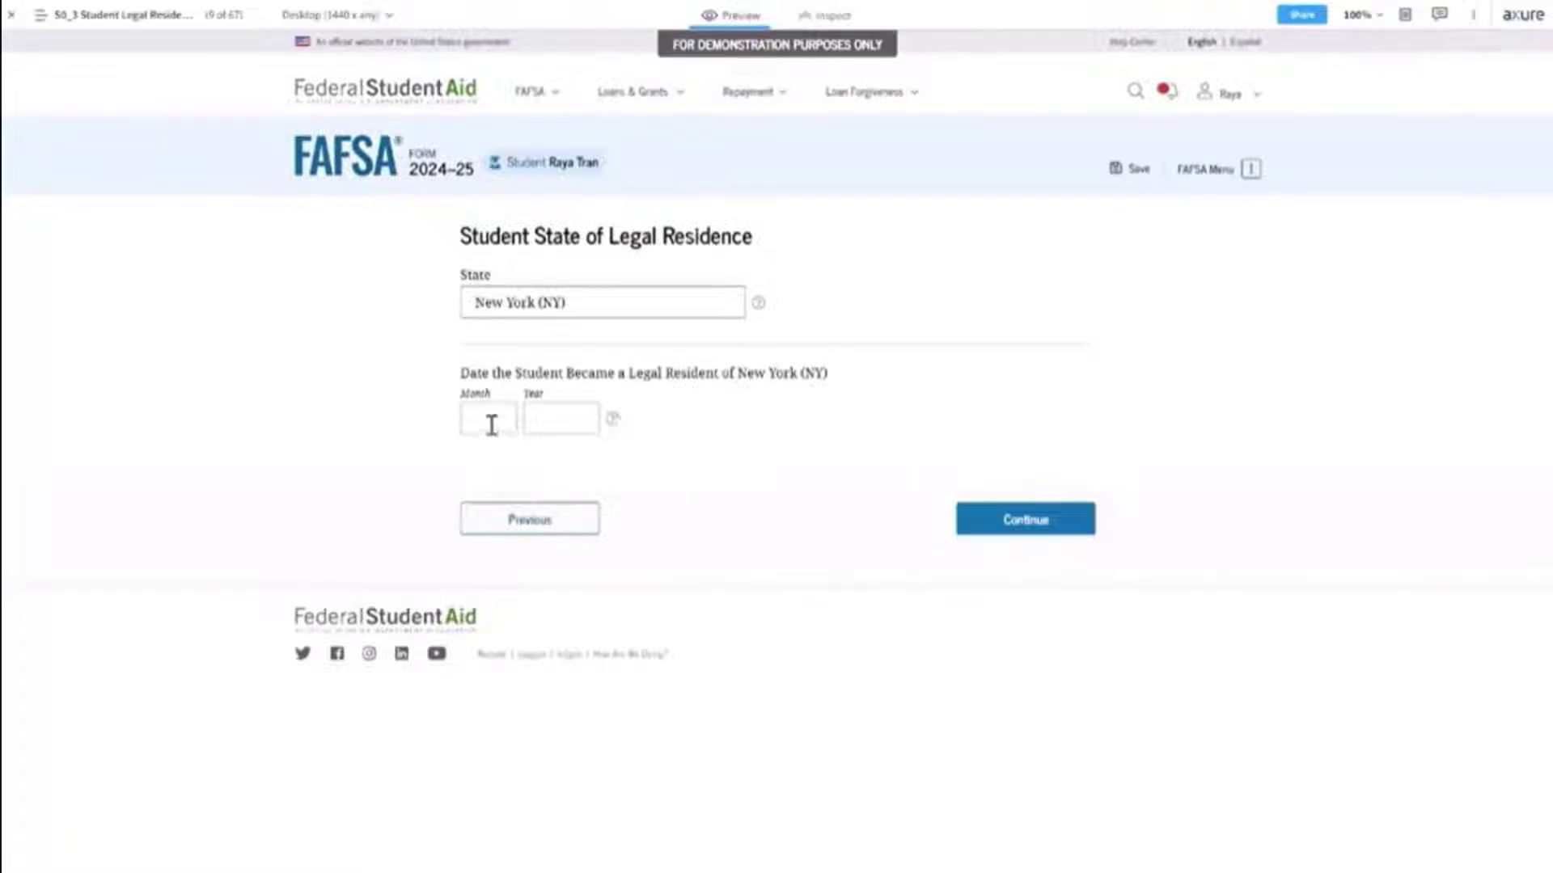
left_click(489, 421)
type("0")
key("BackSpace")
type("011990")
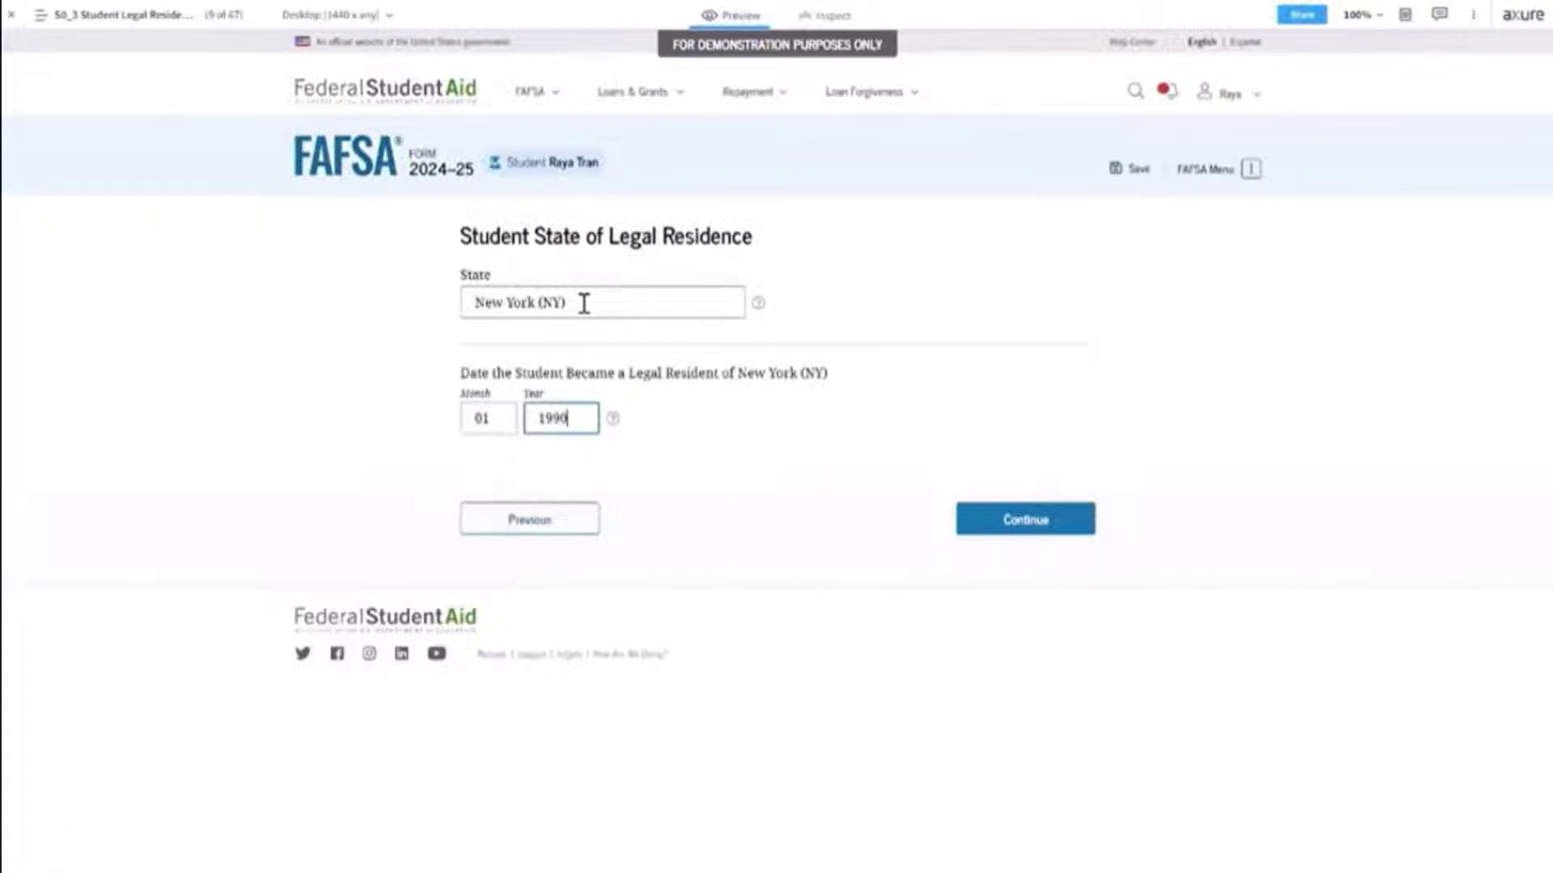
left_click(1034, 530)
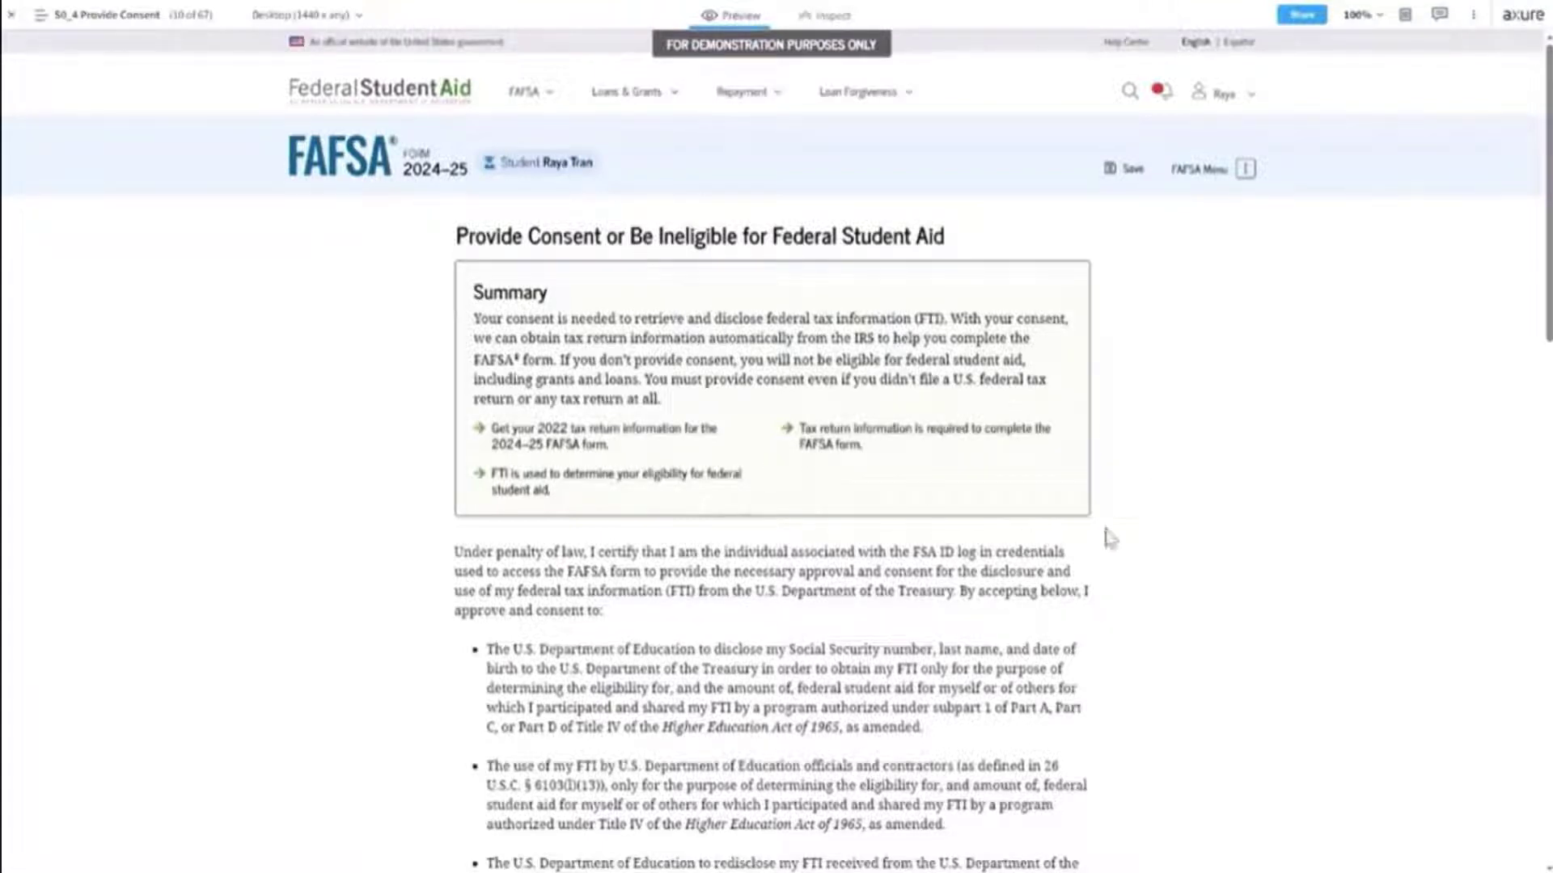
Scroll past the consent bullets down to the FAQ section and Previous/Decline/Approve buttons.
scroll(1110, 539, "down", 1)
scroll(1109, 539, "down", 3)
scroll(1110, 538, "down", 2)
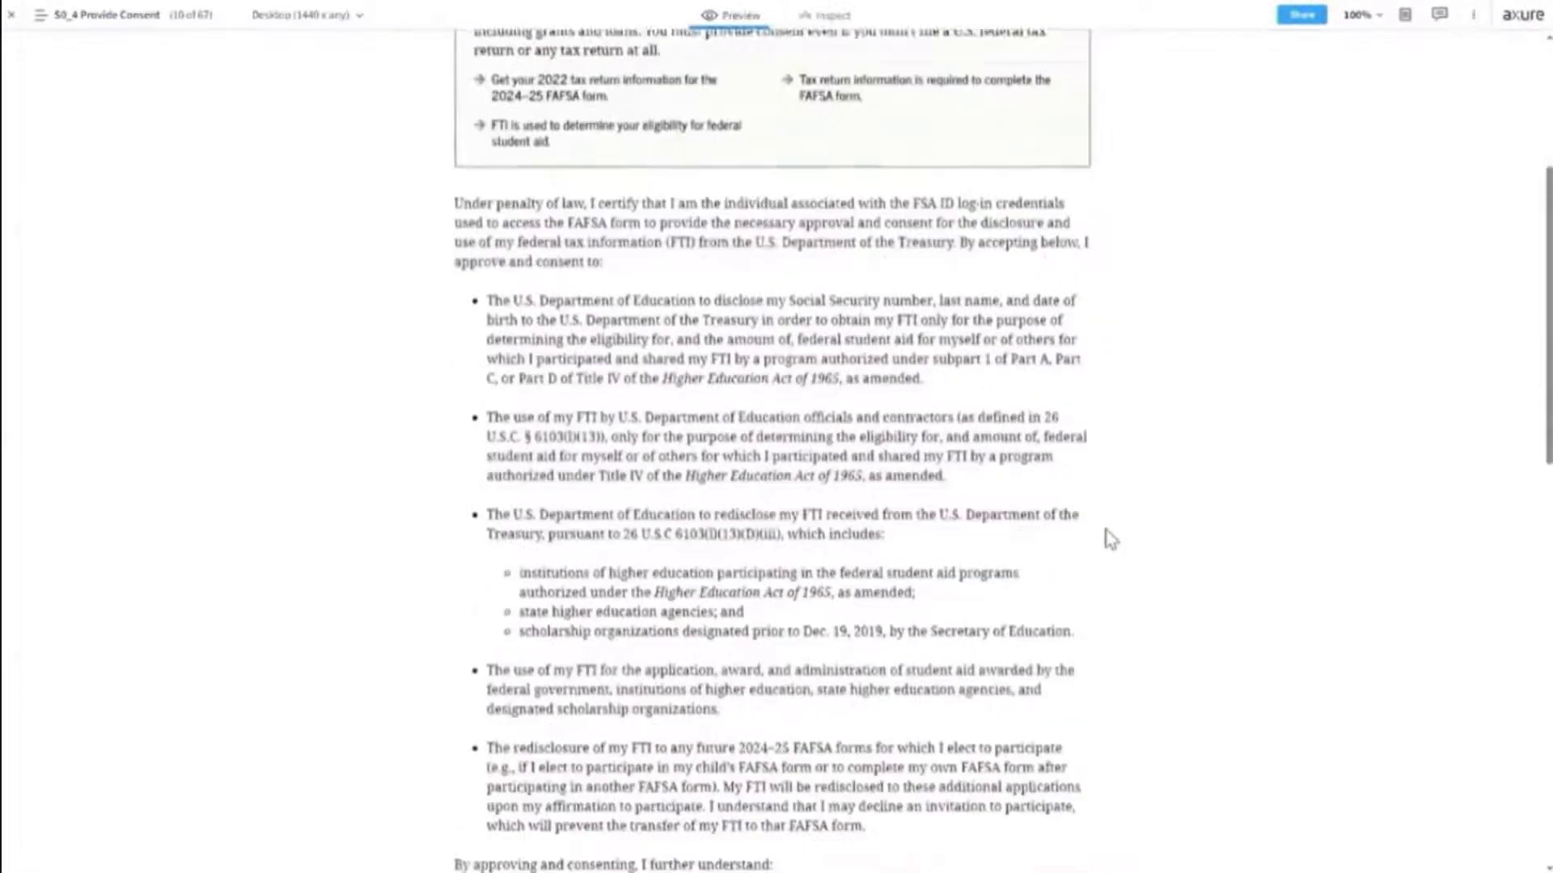
scroll(1140, 527, "down", 2)
scroll(1142, 531, "down", 4)
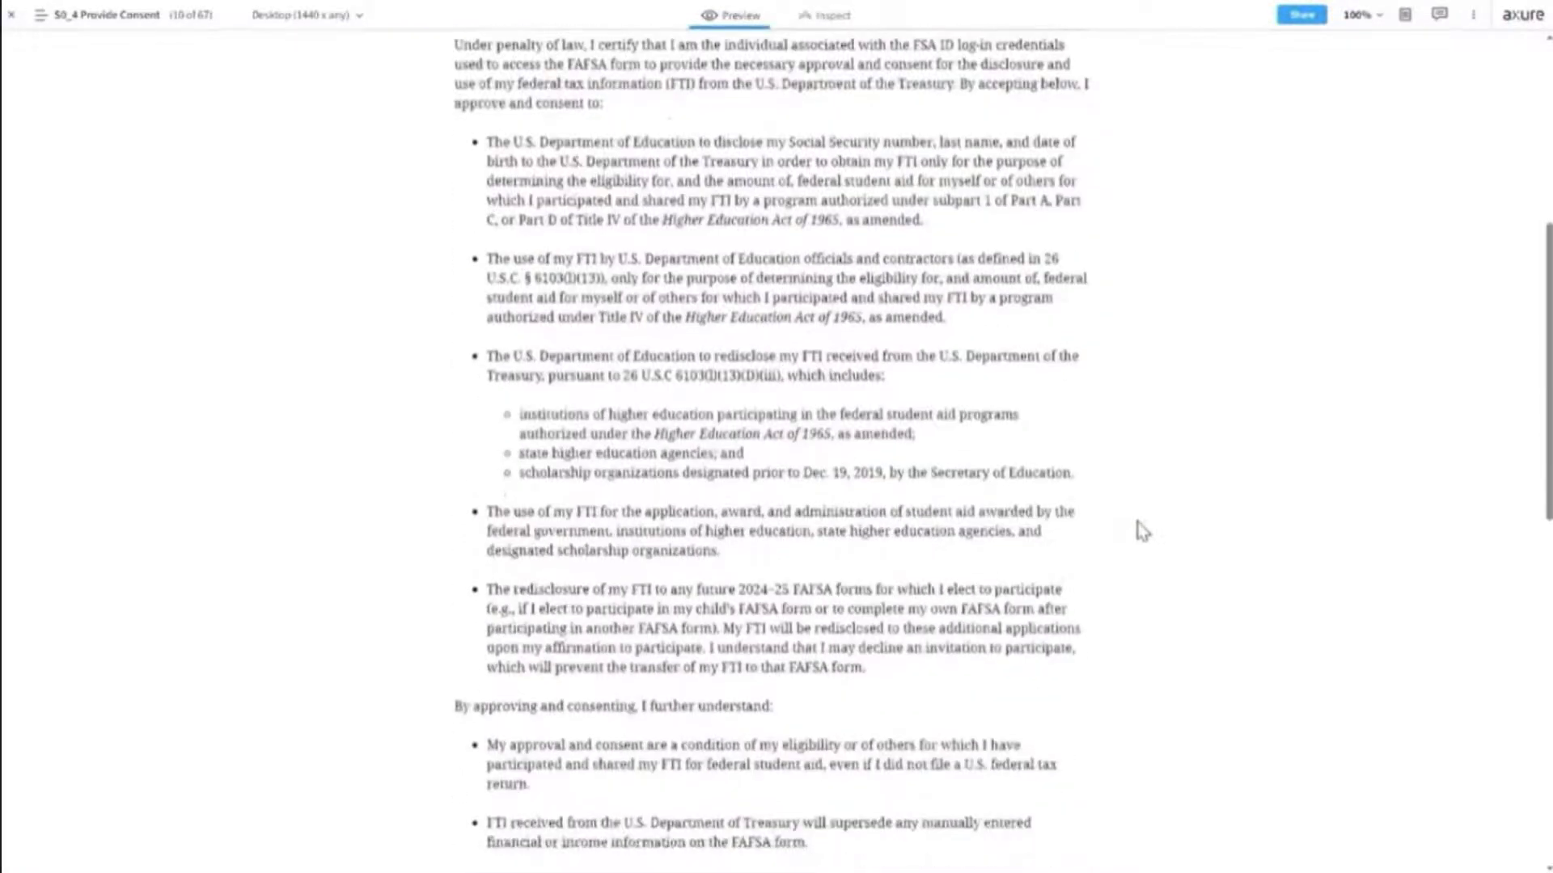
scroll(1143, 531, "down", 5)
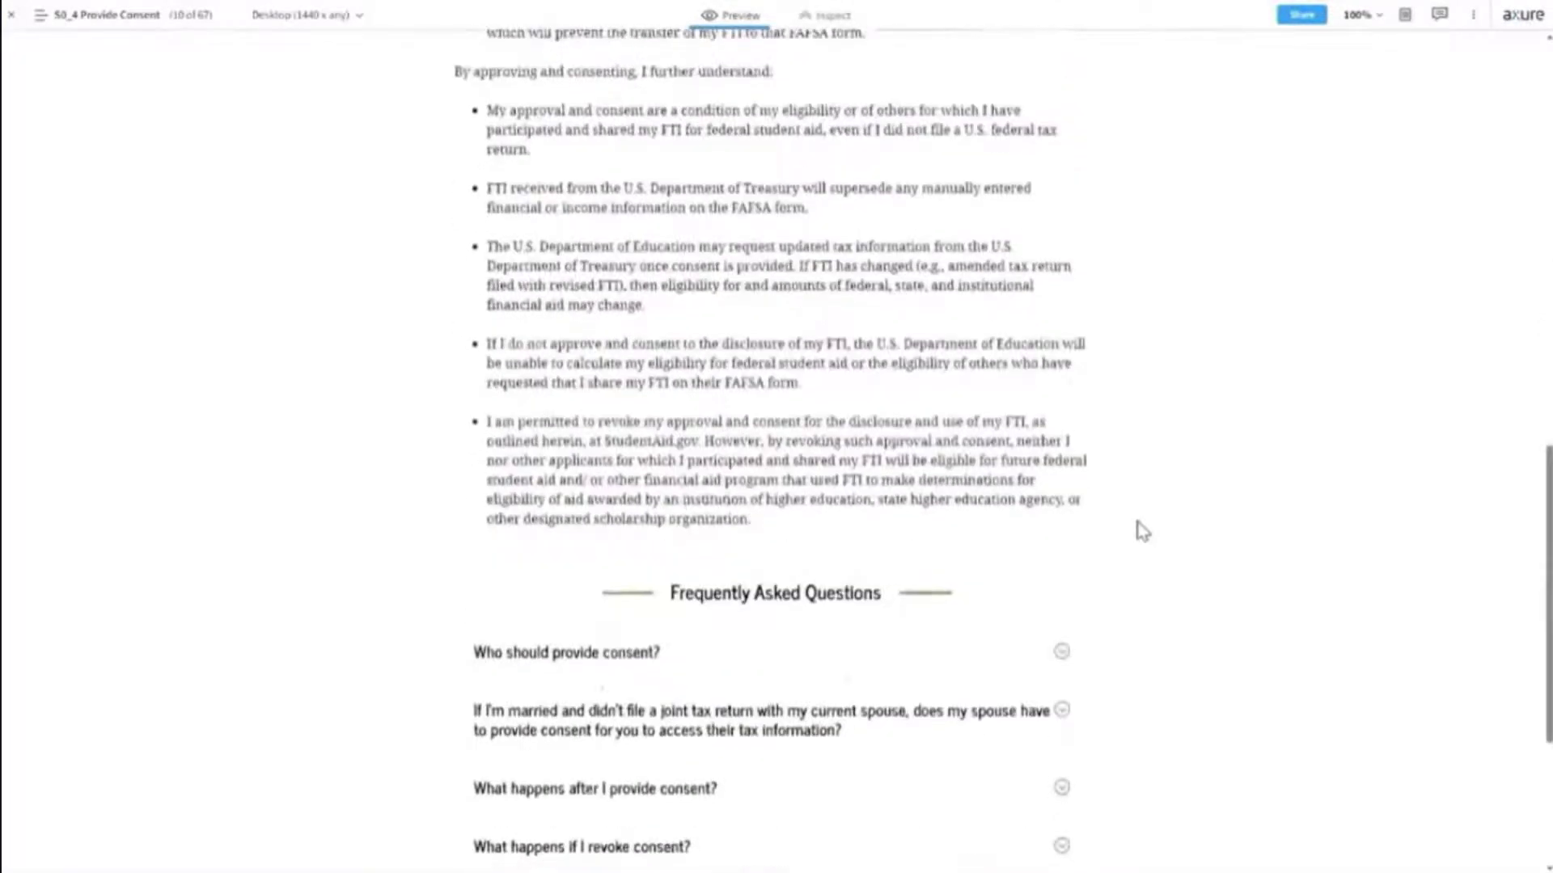
scroll(1140, 530, "down", 4)
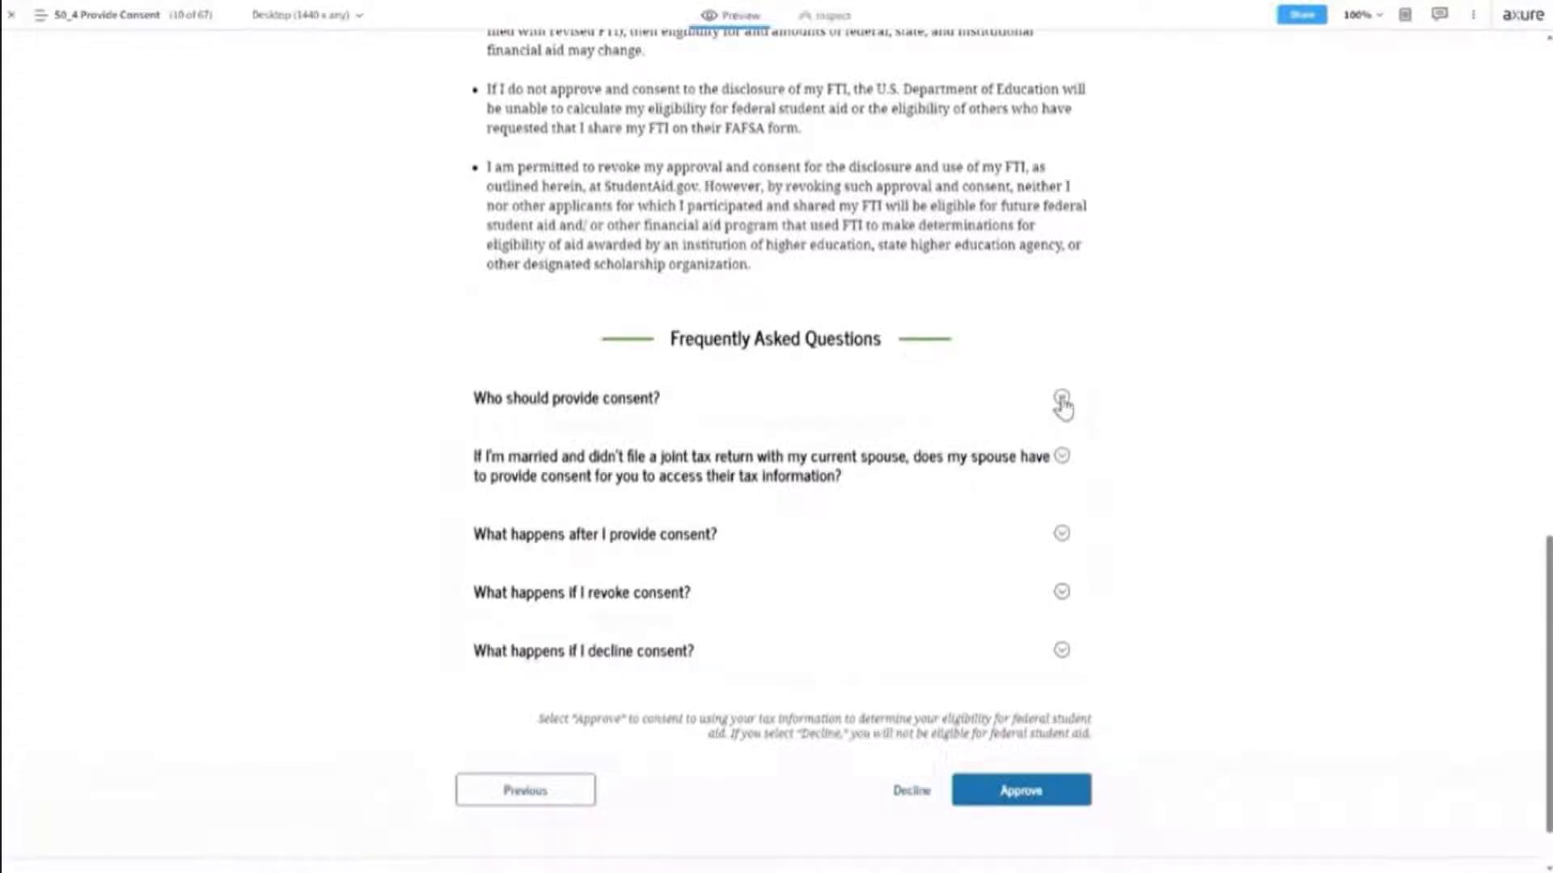
Expand the 'Who should provide consent?' FAQ answer and scroll down to the buttons.
left_click(1061, 399)
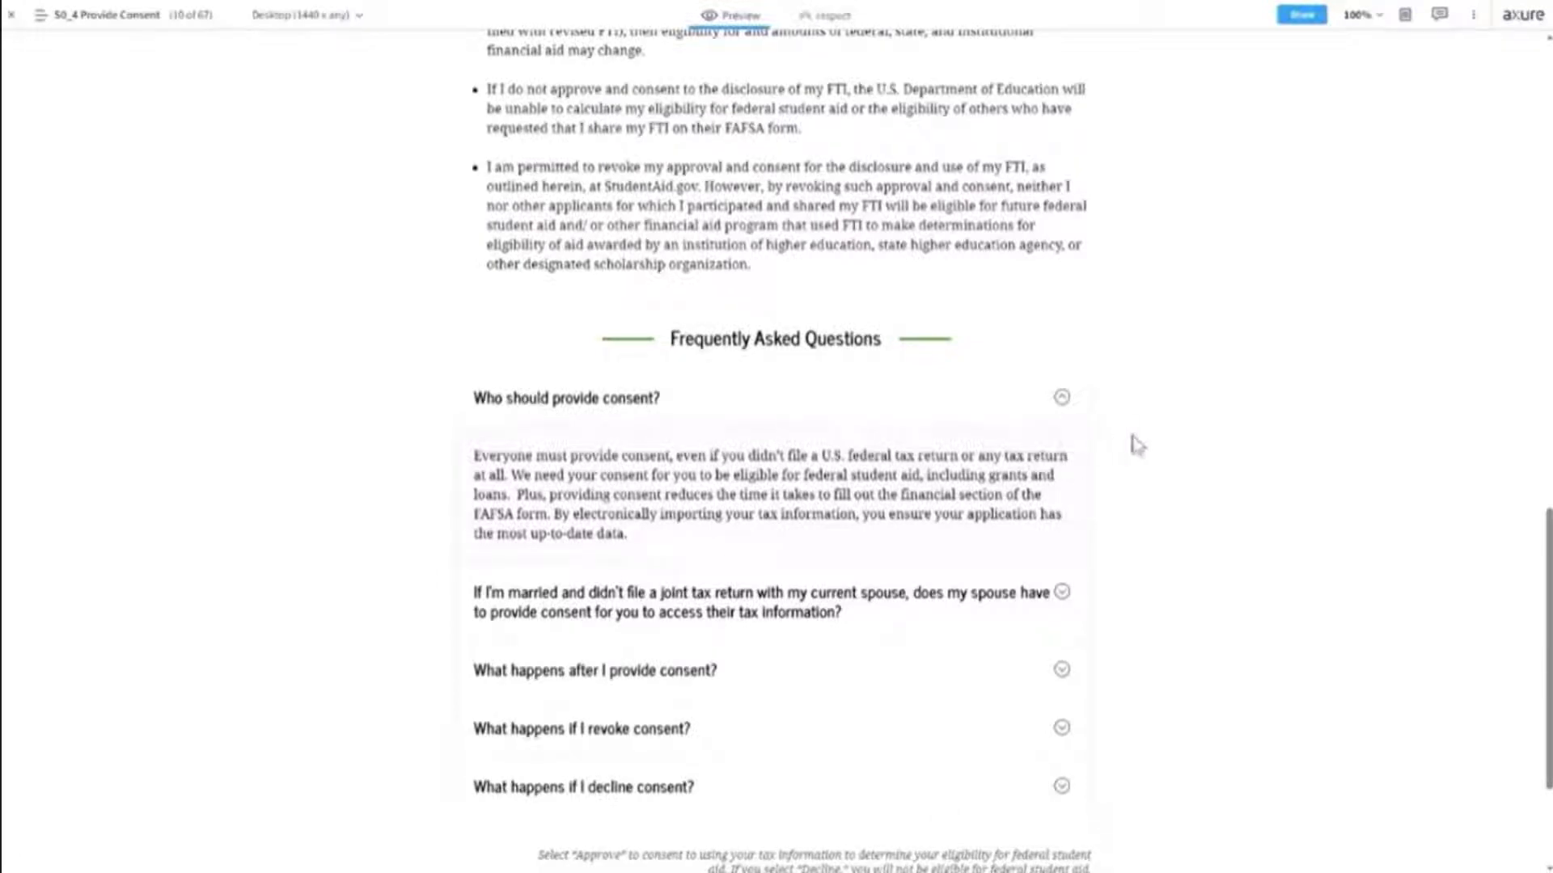
scroll(1132, 595, "down", 3)
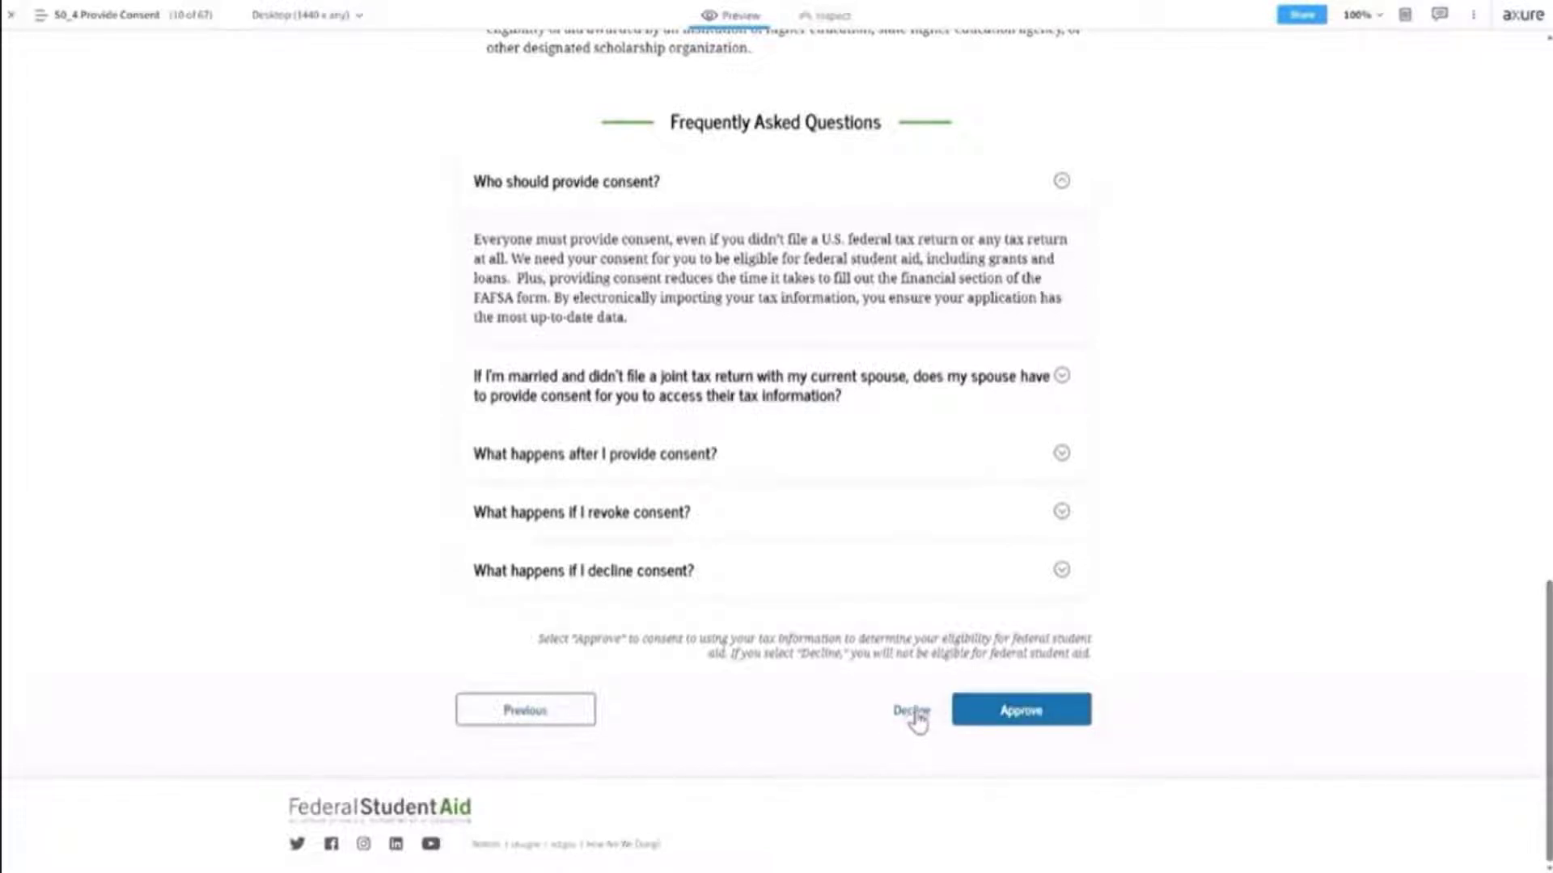
Try Decline, dismiss the ineligibility warning with Provide Consent, then Approve consent.
left_click(915, 716)
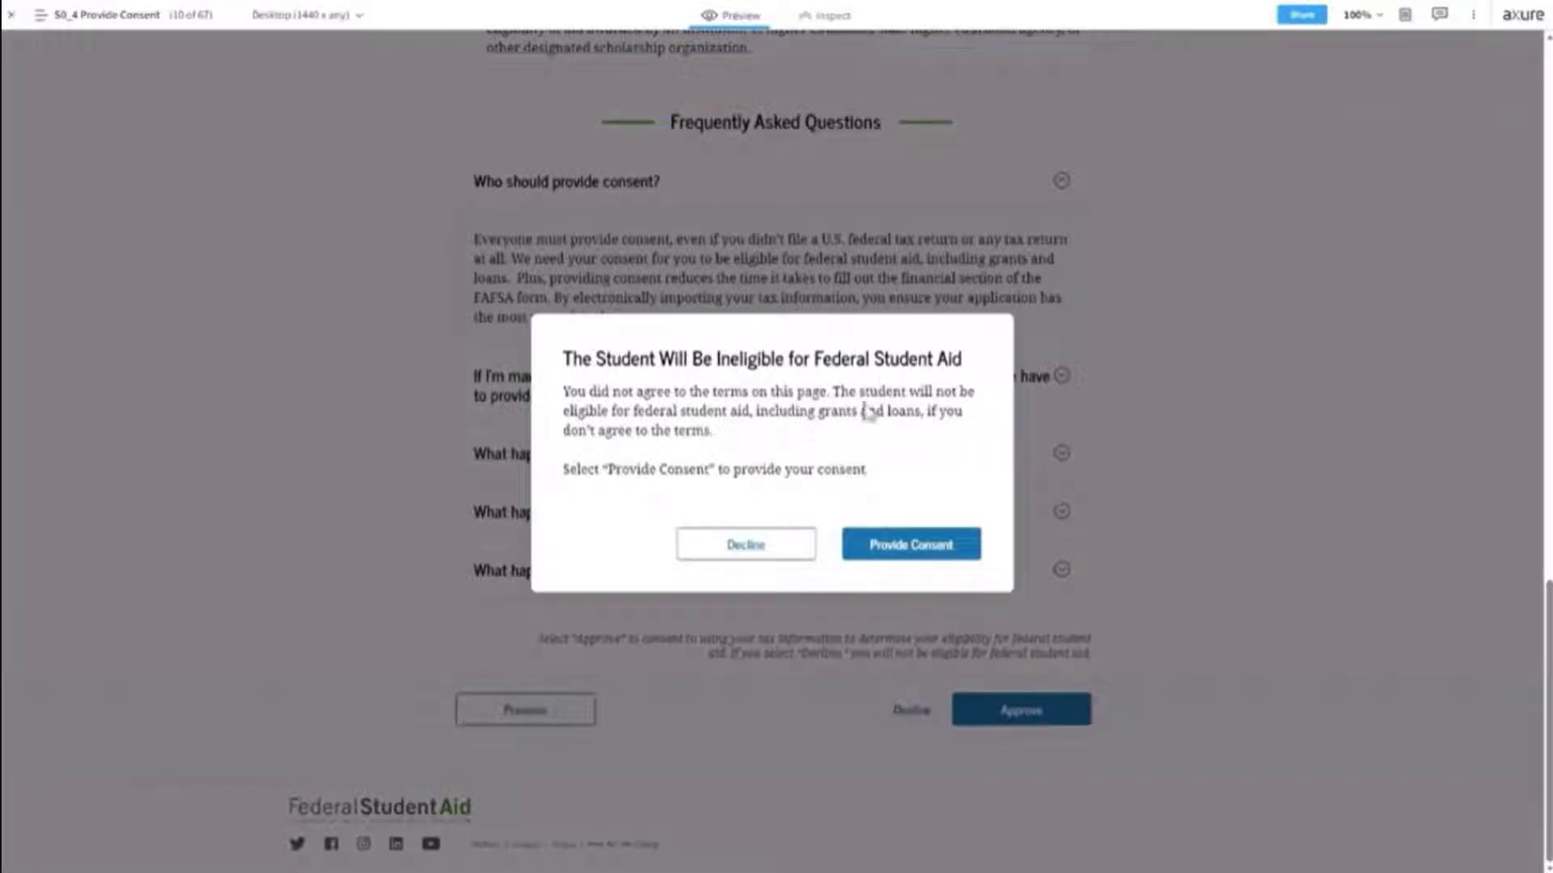
left_click(910, 552)
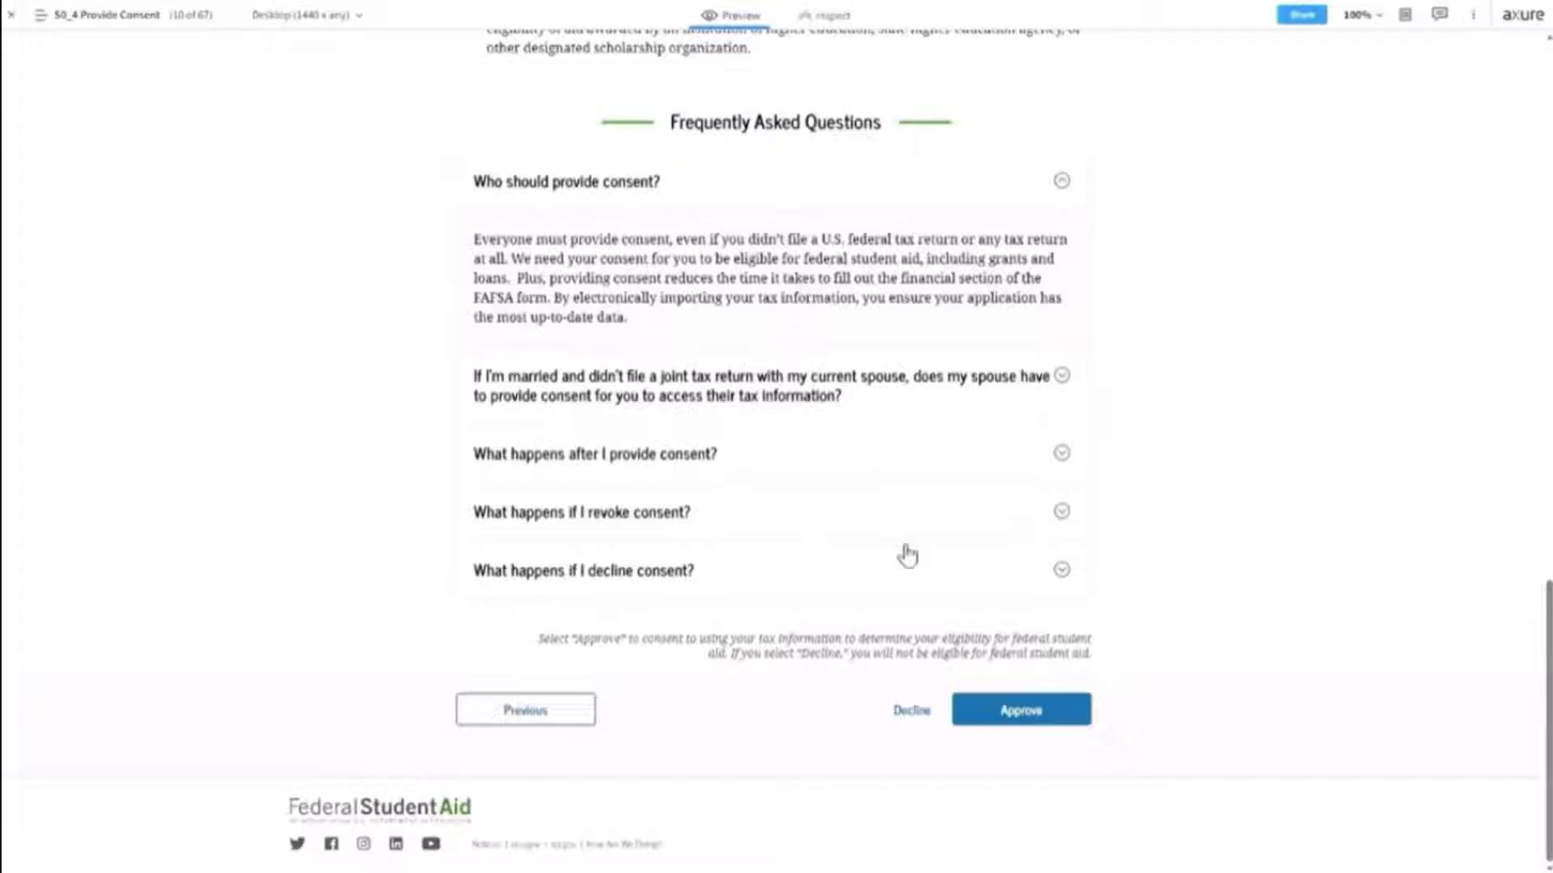
left_click(1022, 713)
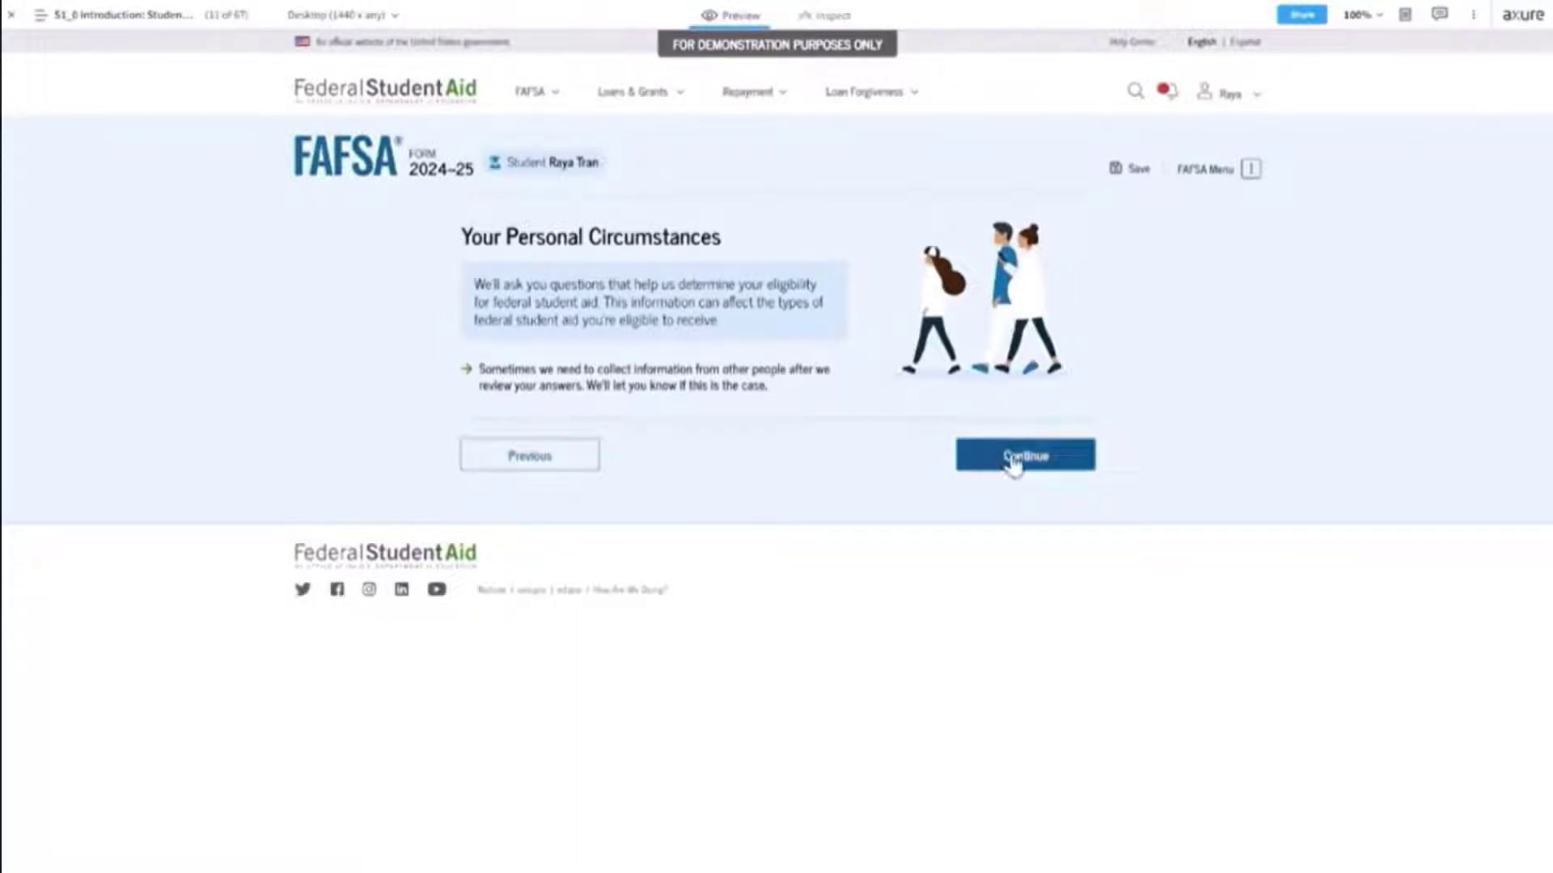
Continue past the Your Personal Circumstances introduction to the marital status question.
key("Return")
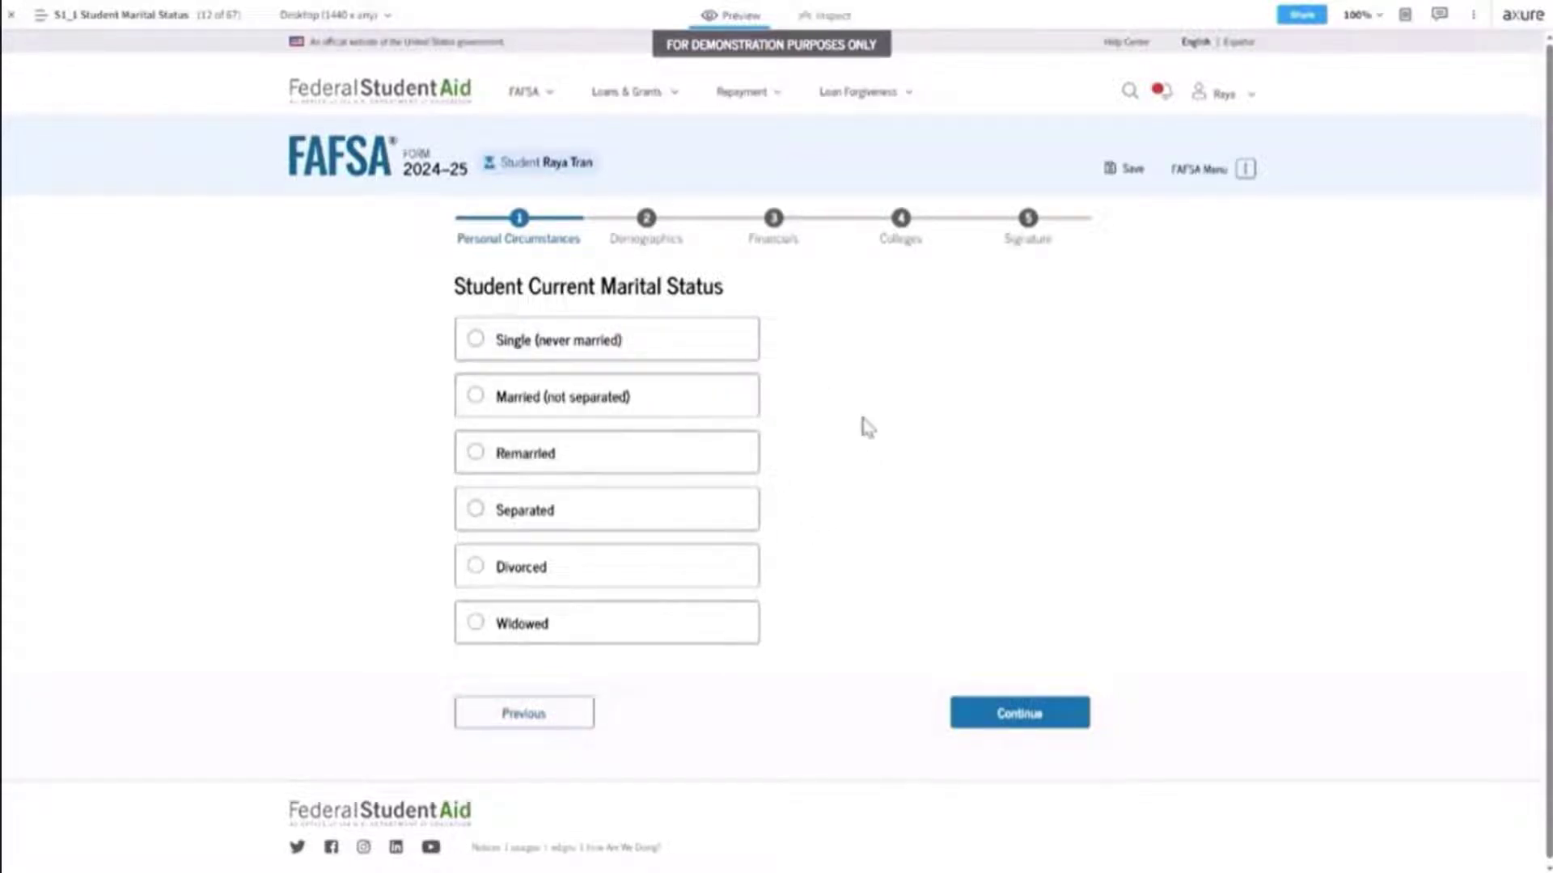
Mark the student as Single (never married) and continue to college plans.
left_click(479, 343)
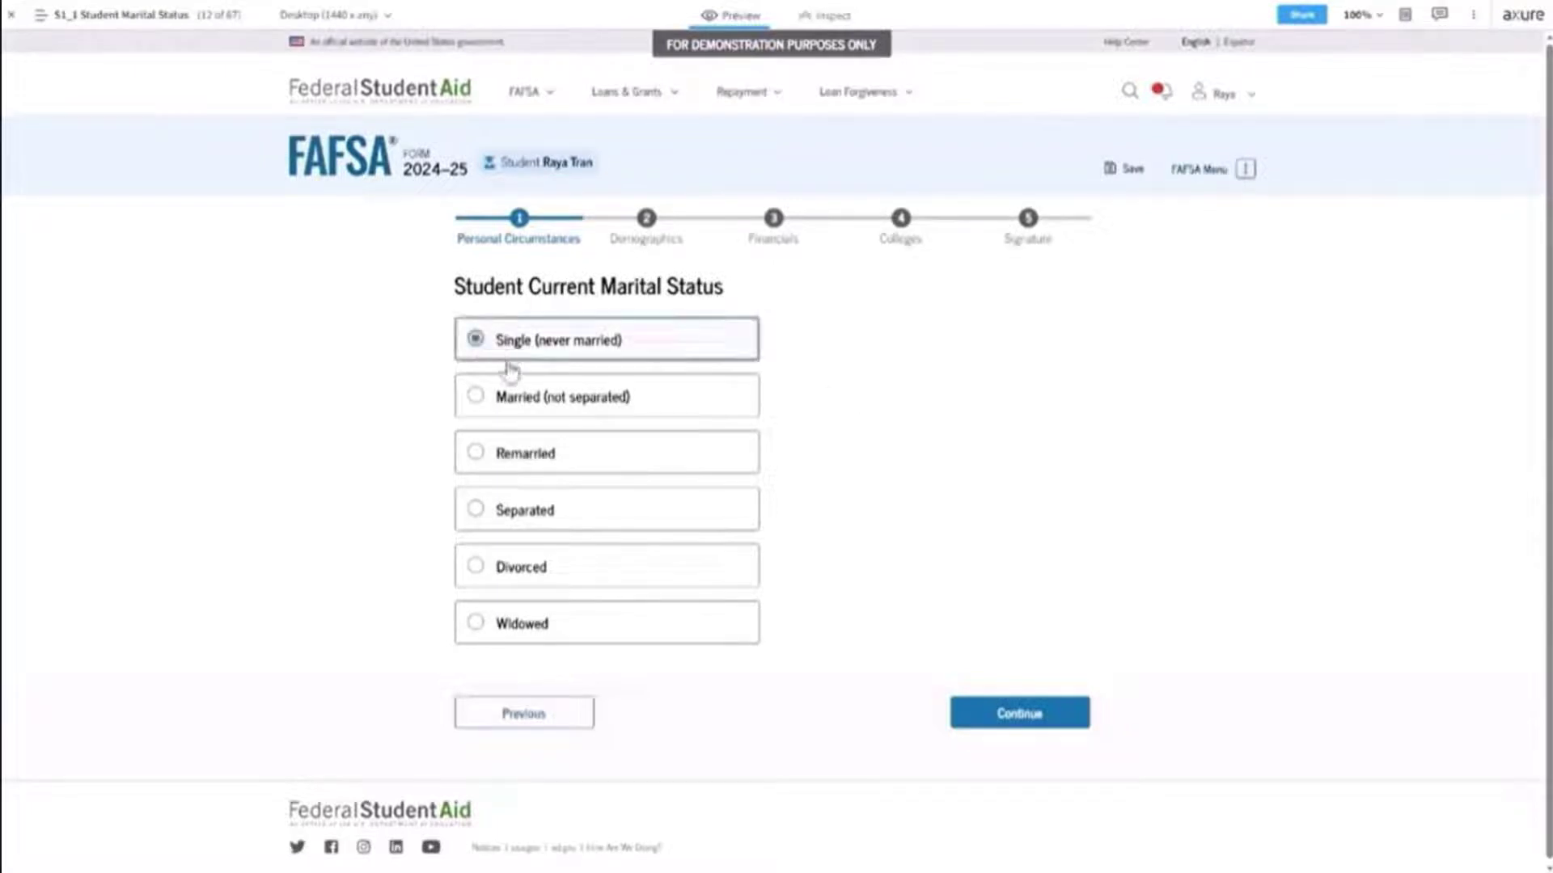
left_click(1023, 715)
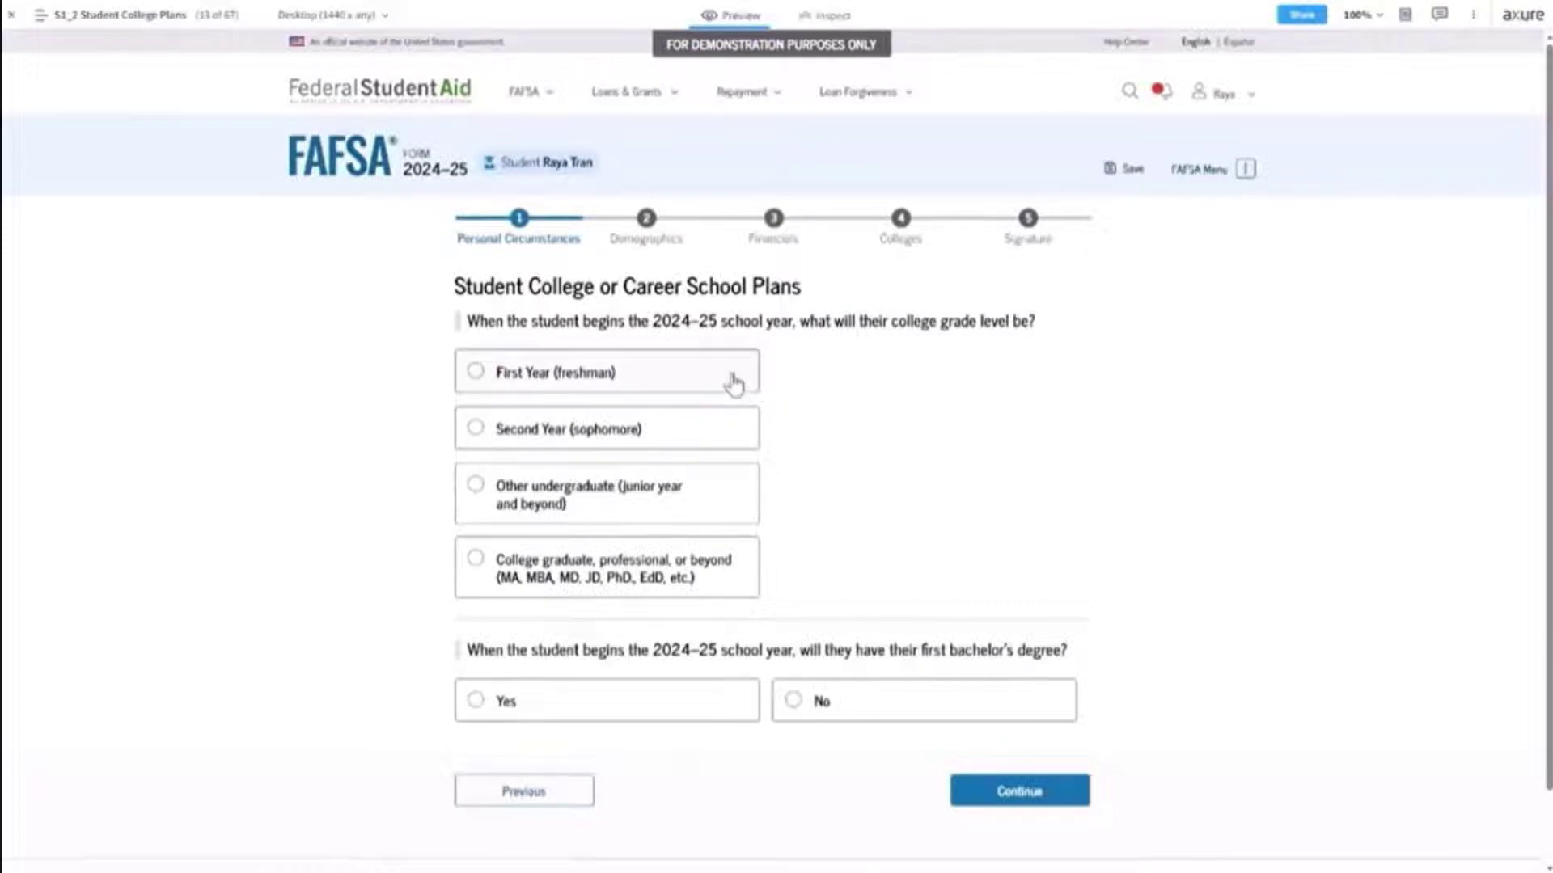
Answer First Year (freshman) and No for first bachelor's degree, then submit the page.
left_click(508, 380)
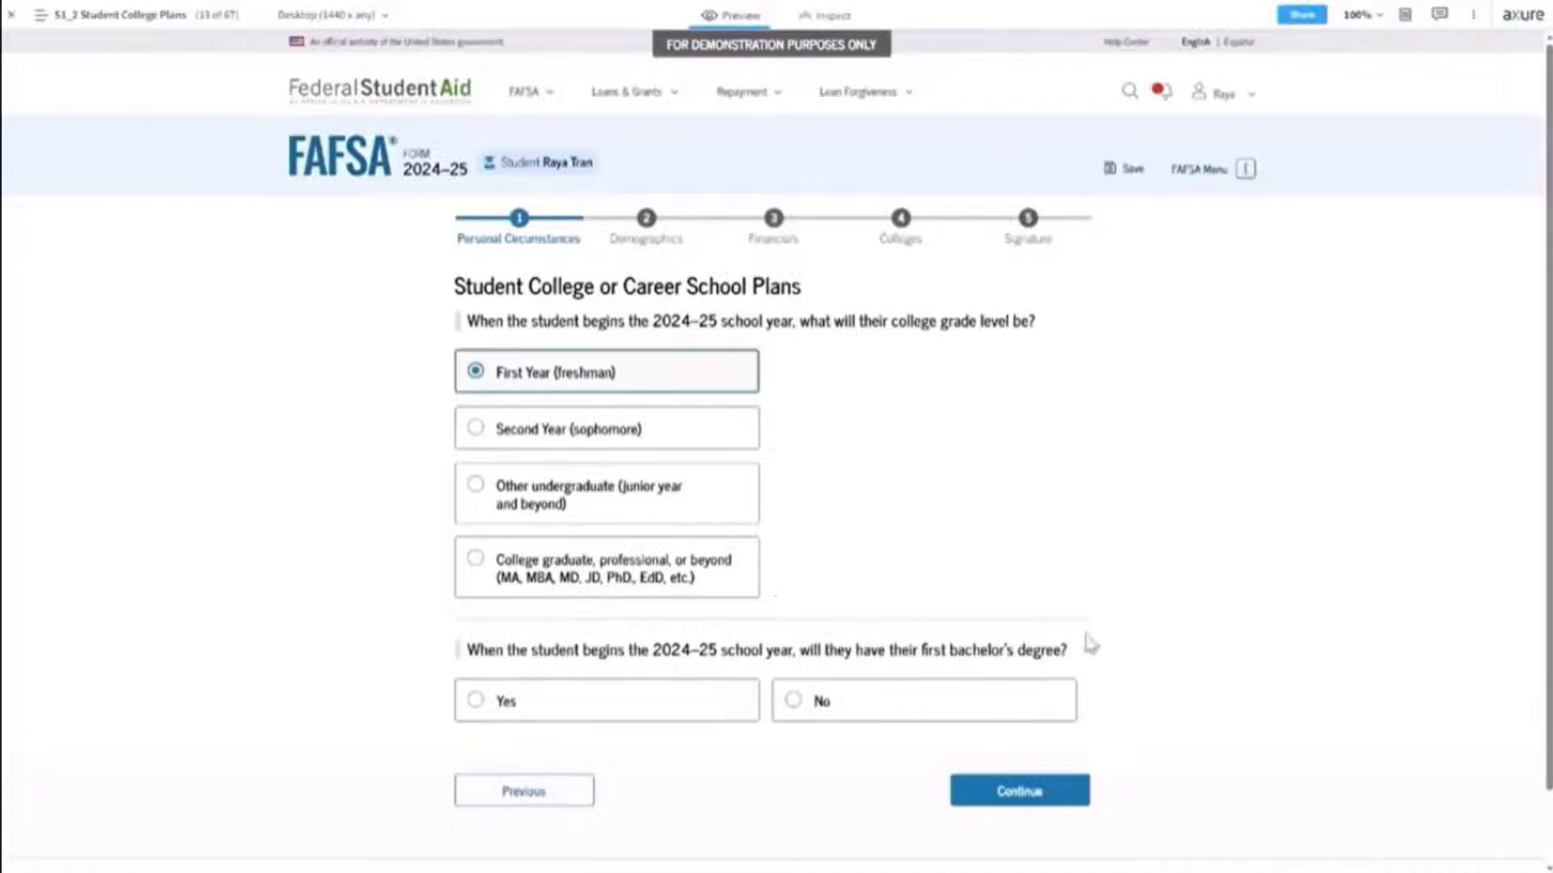
scroll(1092, 645, "down", 1)
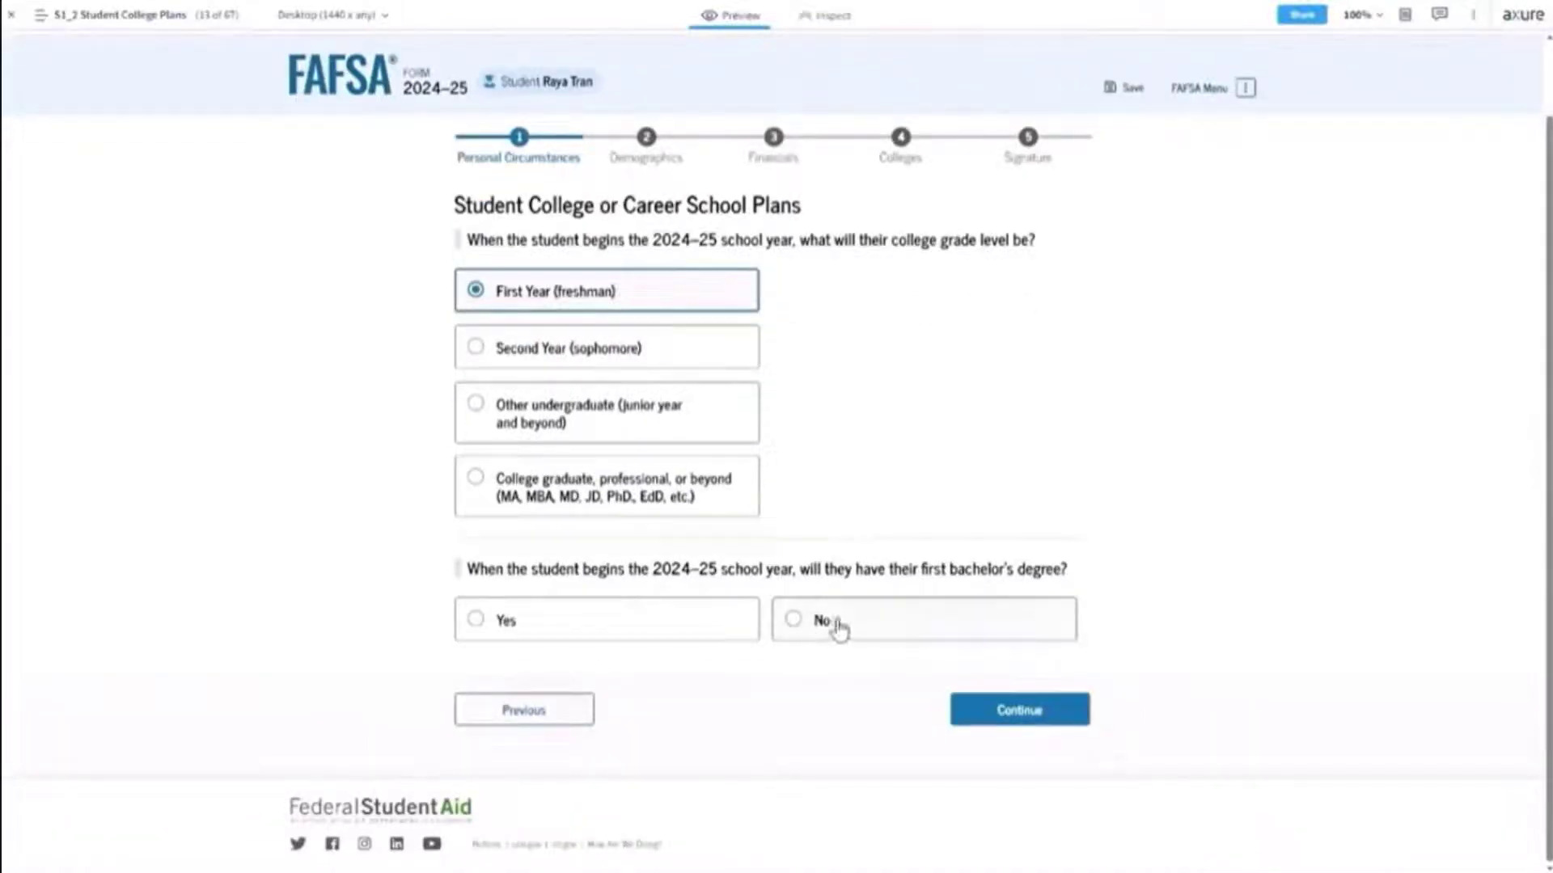
left_click(659, 628)
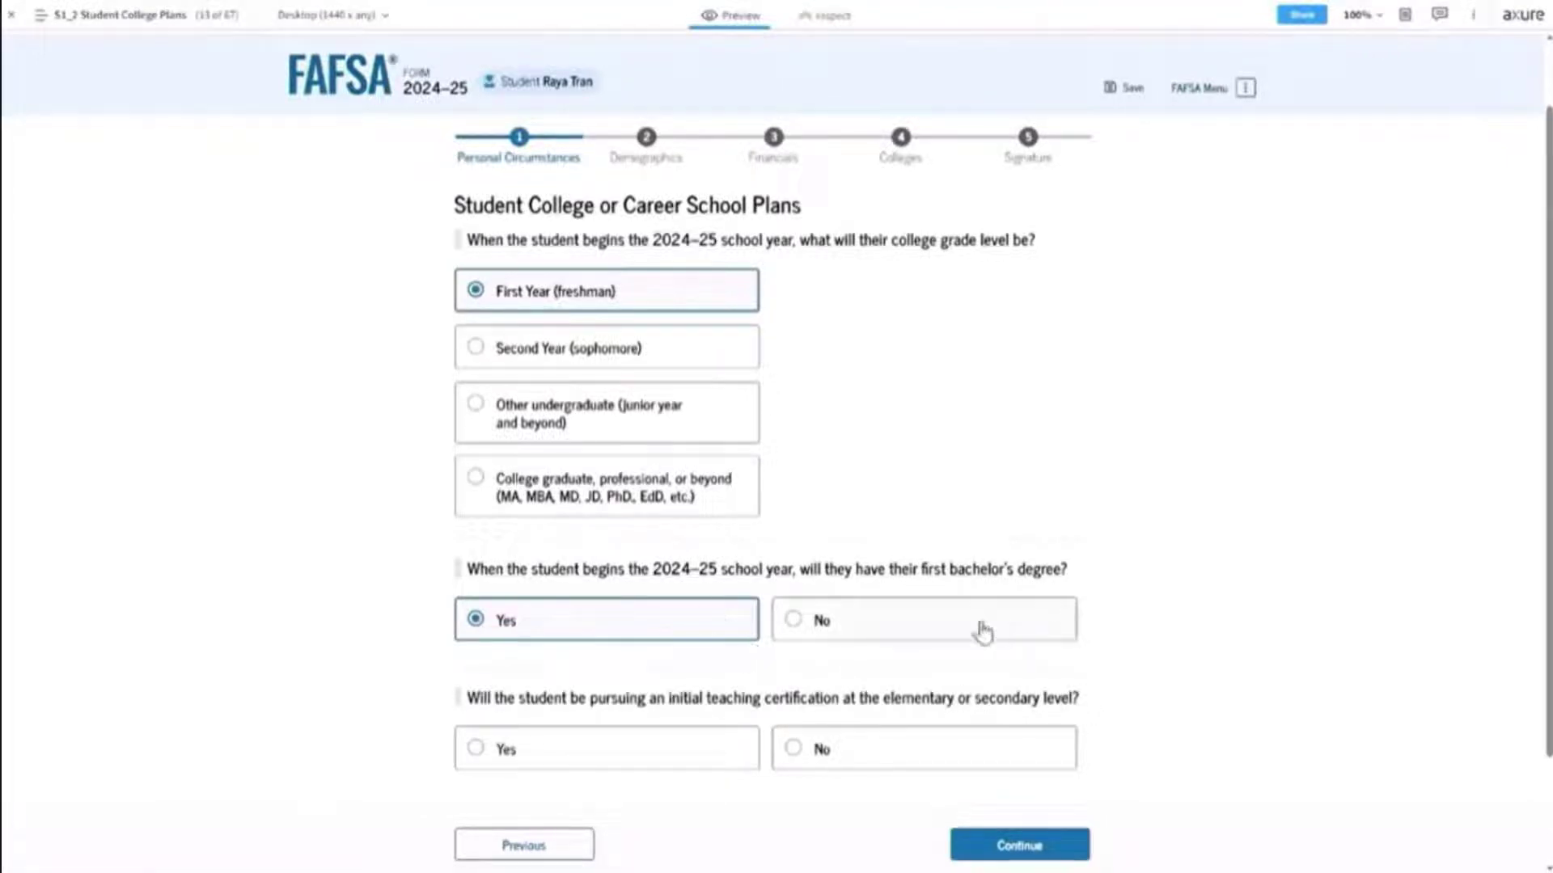
left_click(883, 633)
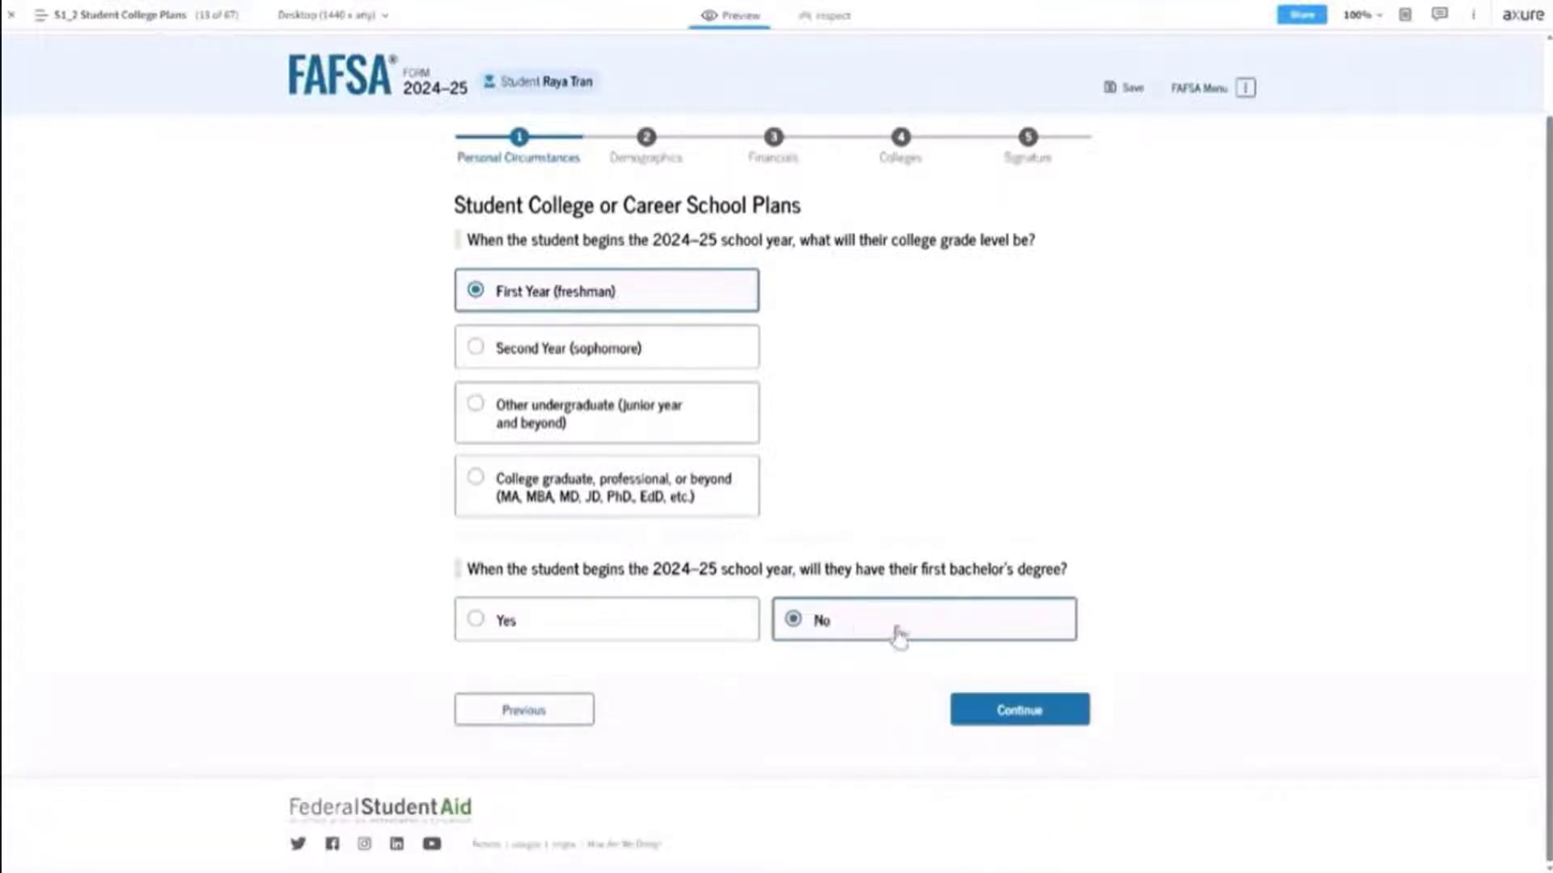
left_click(1020, 712)
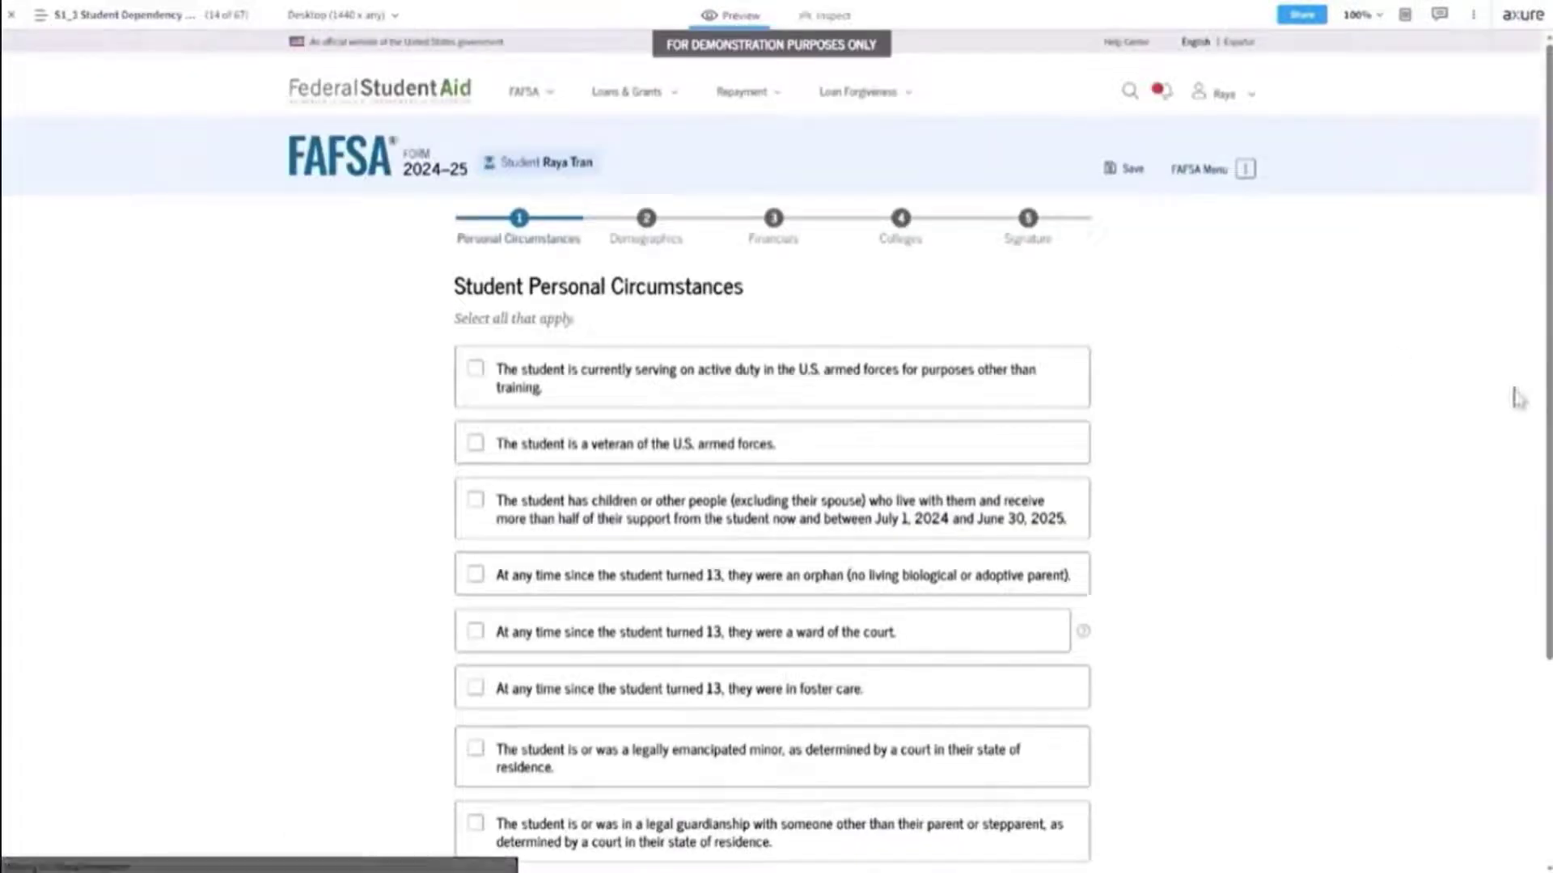
Mark 'None of these apply' for the student's personal circumstances and continue.
scroll(1548, 365, "down", 3)
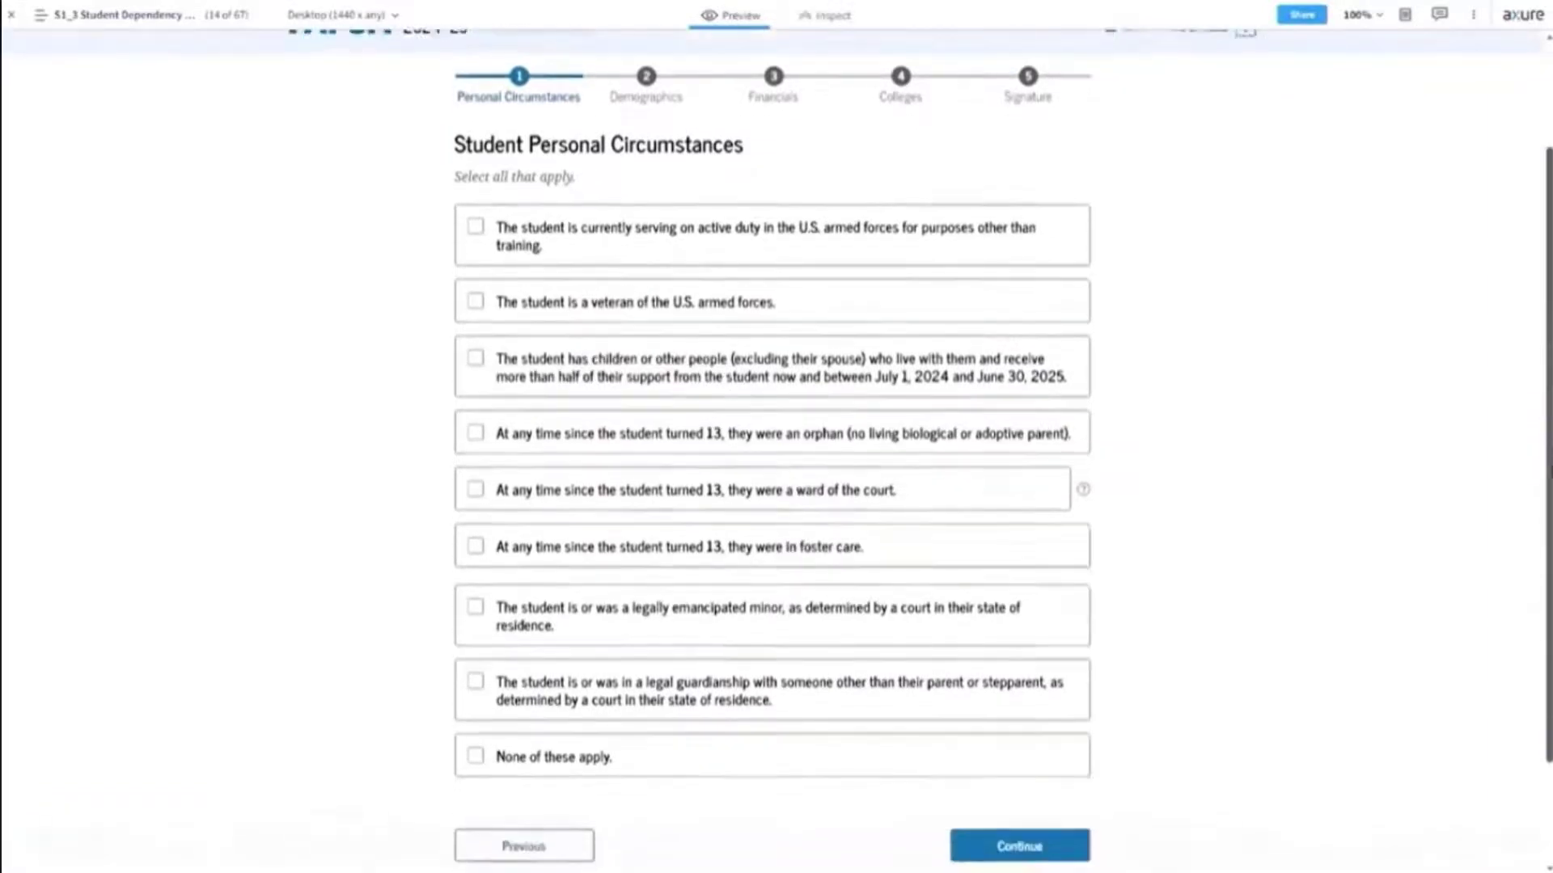
scroll(1036, 299, "up", 2)
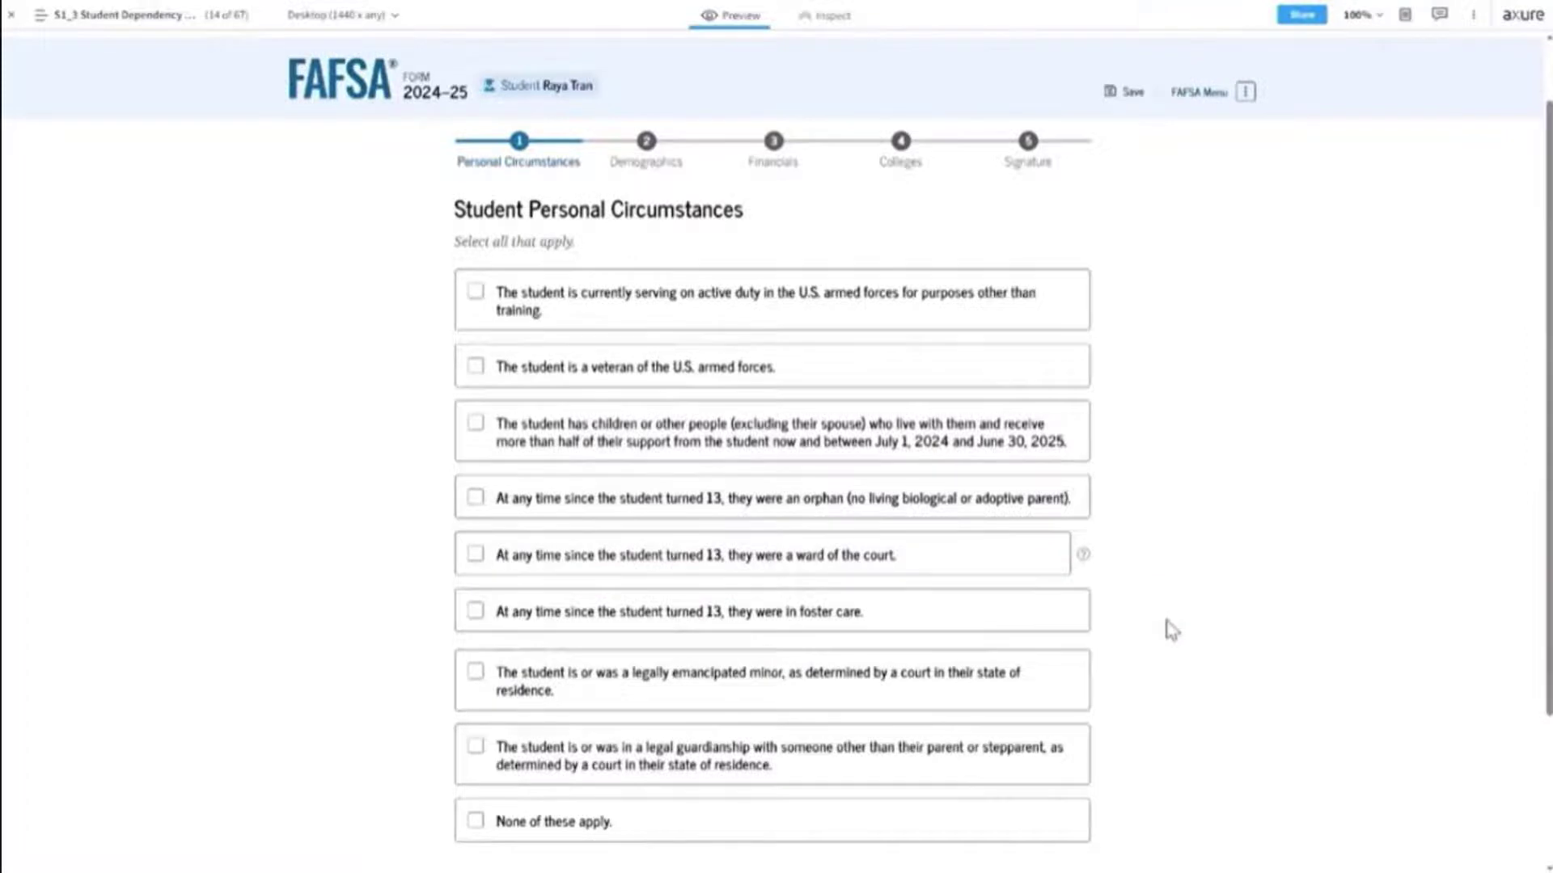
scroll(1170, 630, "down", 2)
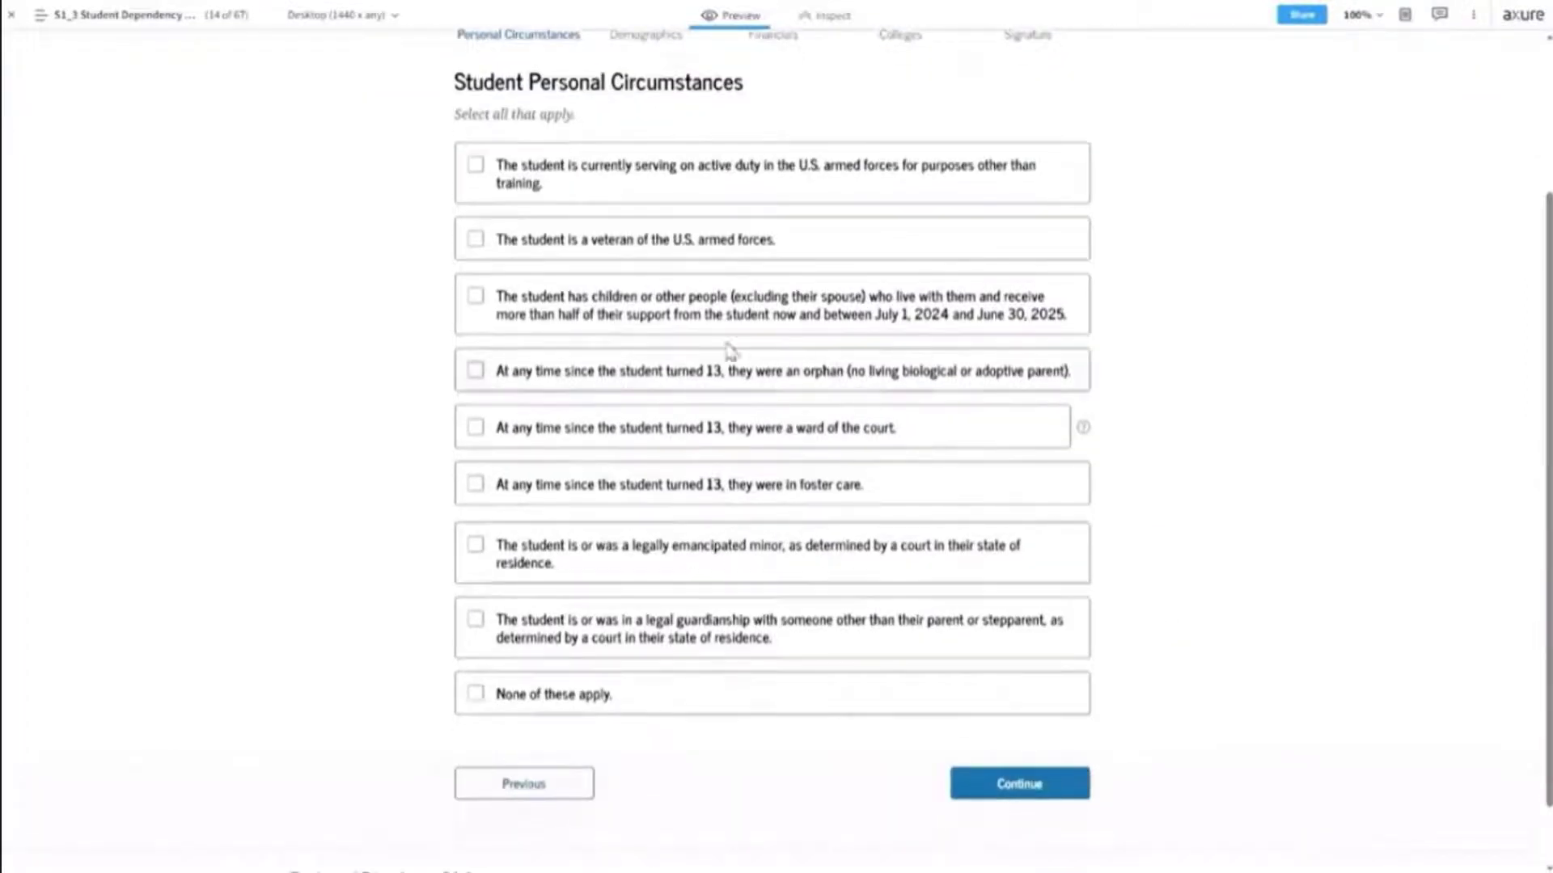
left_click(744, 706)
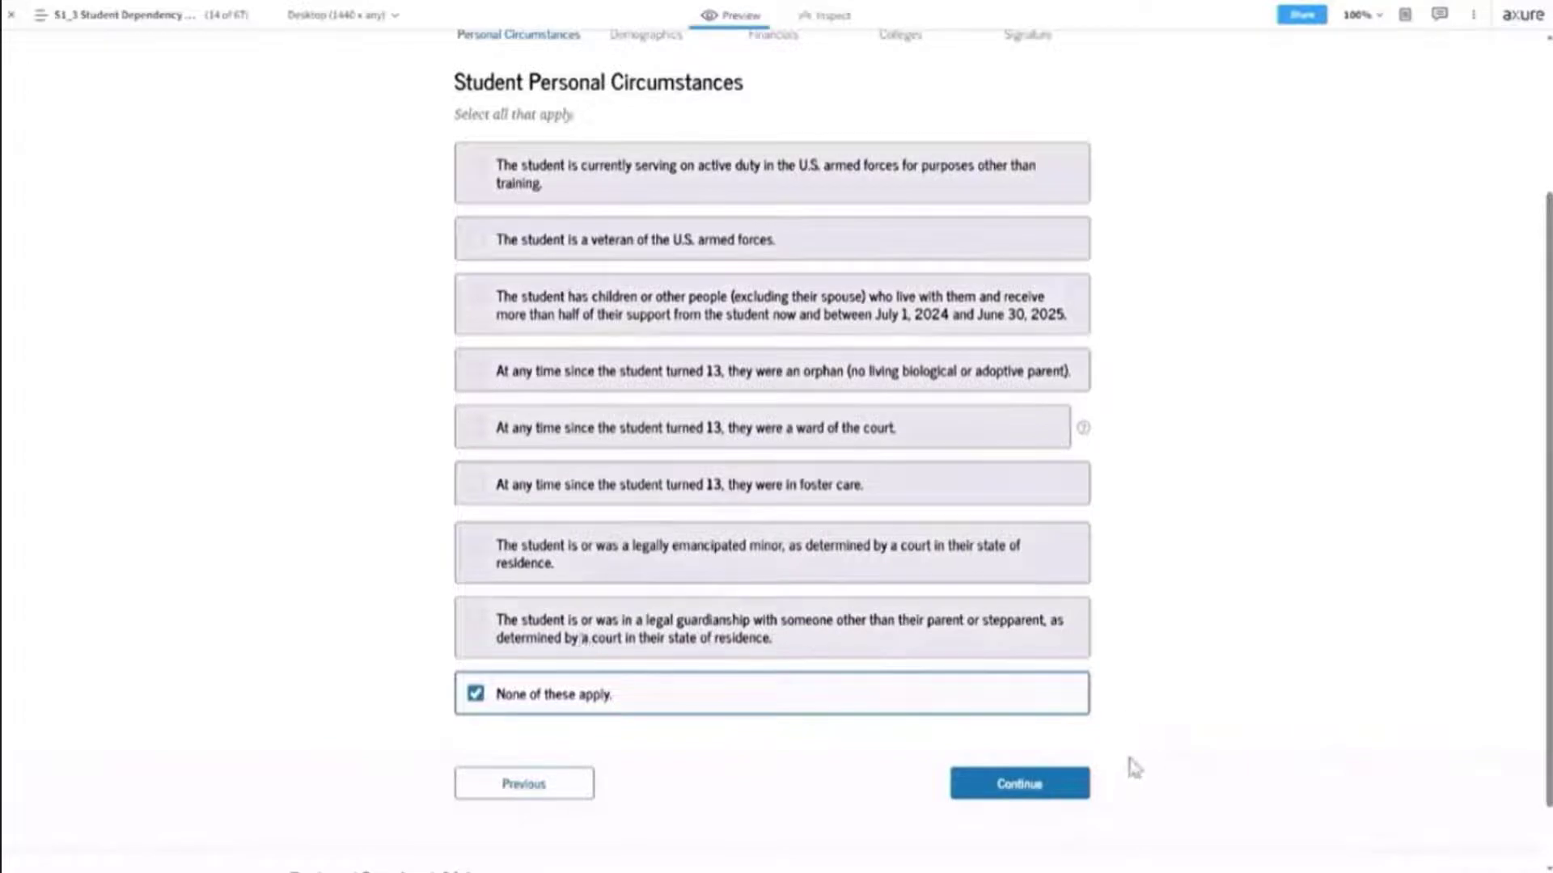
left_click(1017, 786)
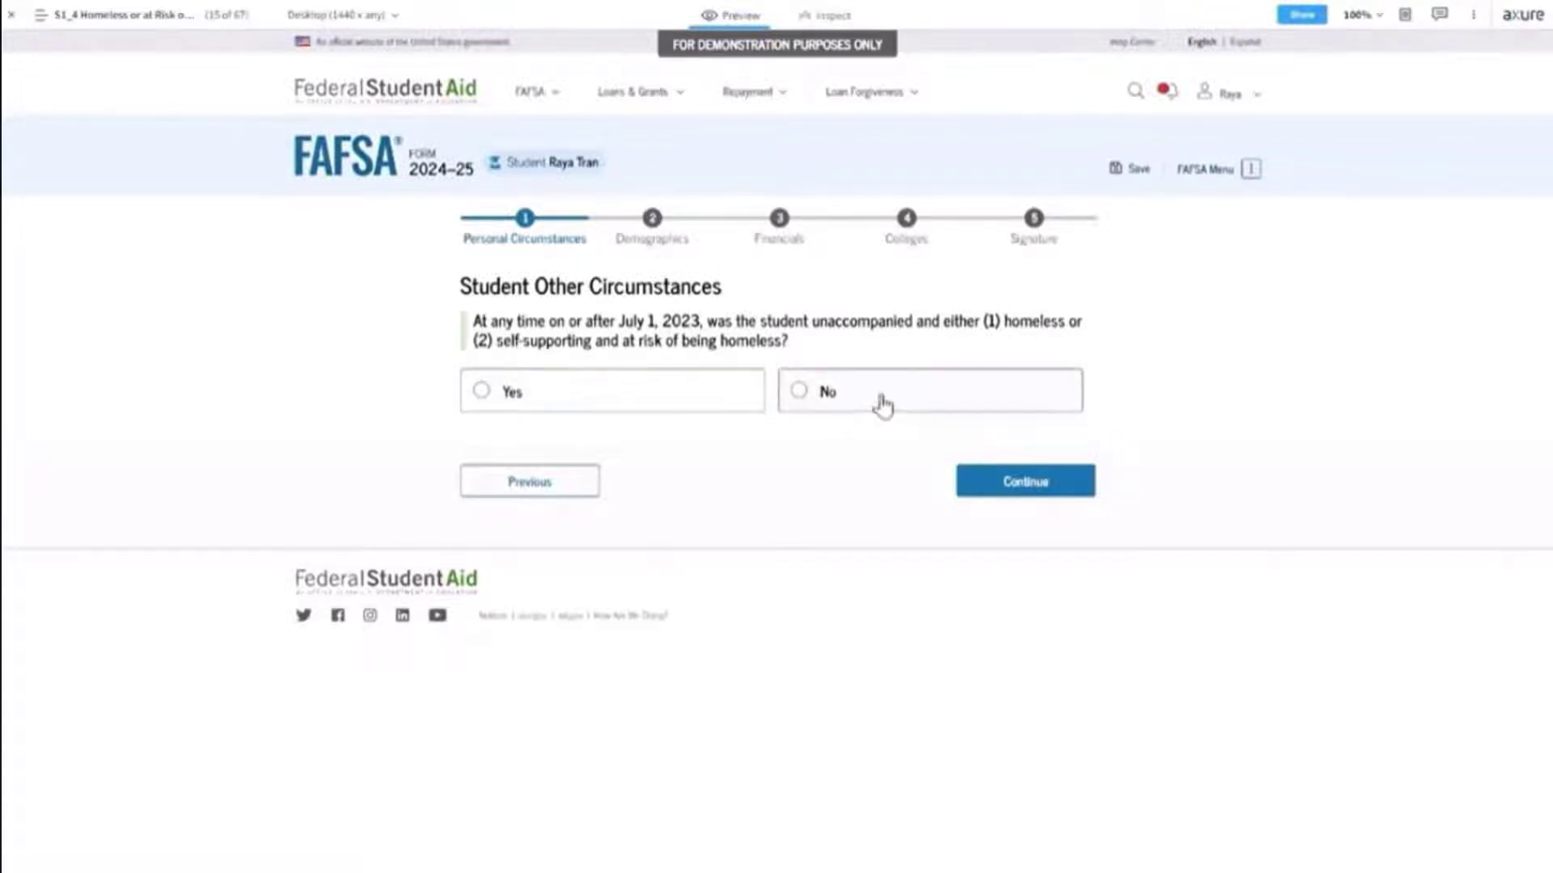
Answer homelessness Yes to view the follow-up checklist, then change it to No and continue.
left_click(684, 400)
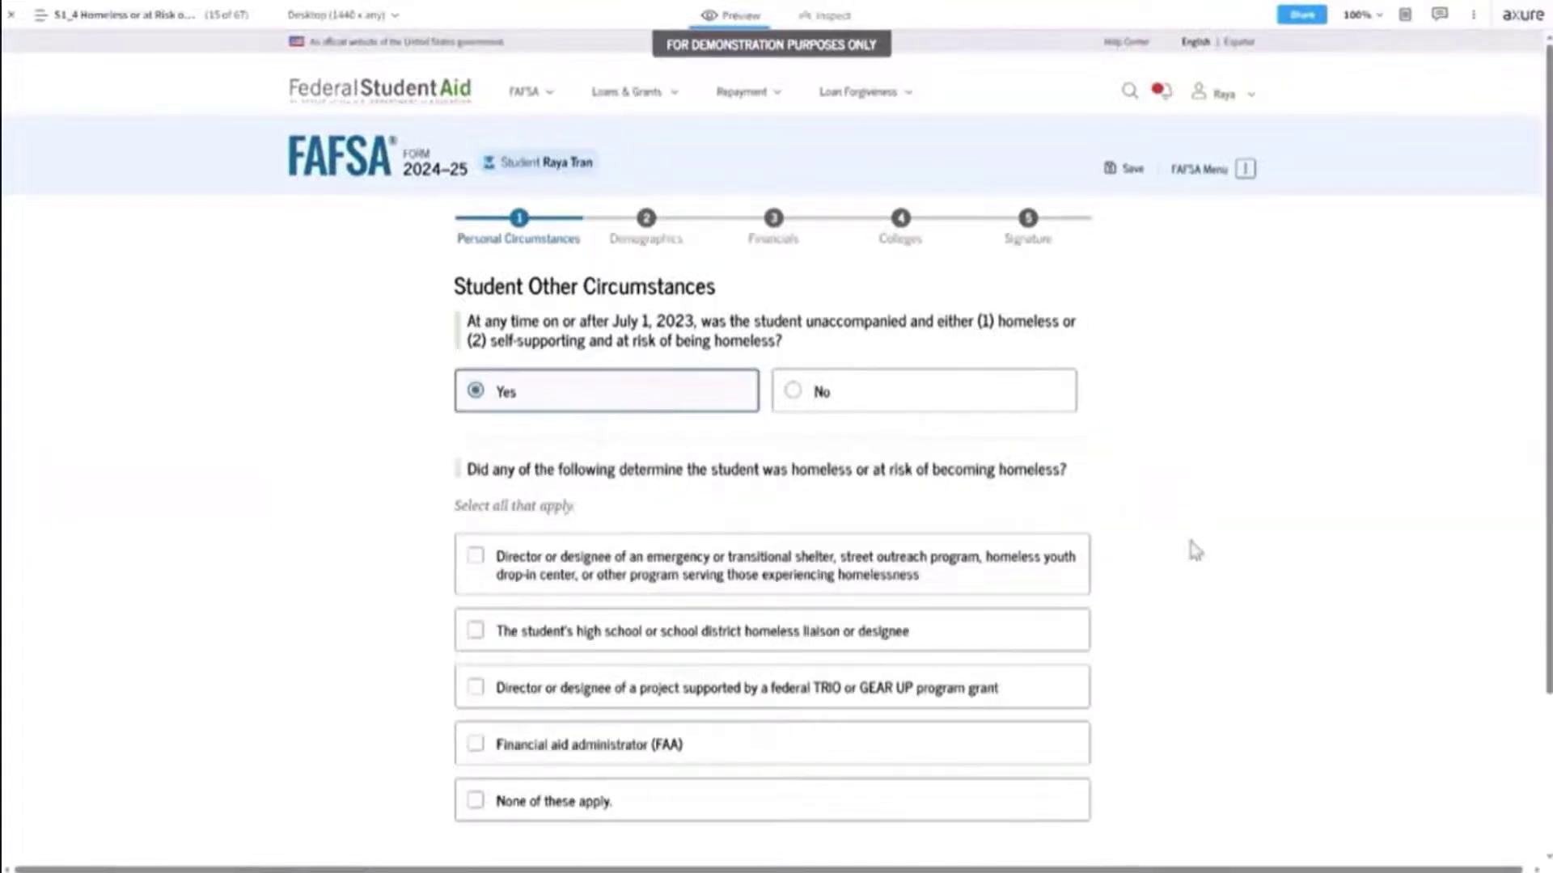
scroll(1188, 541, "down", 3)
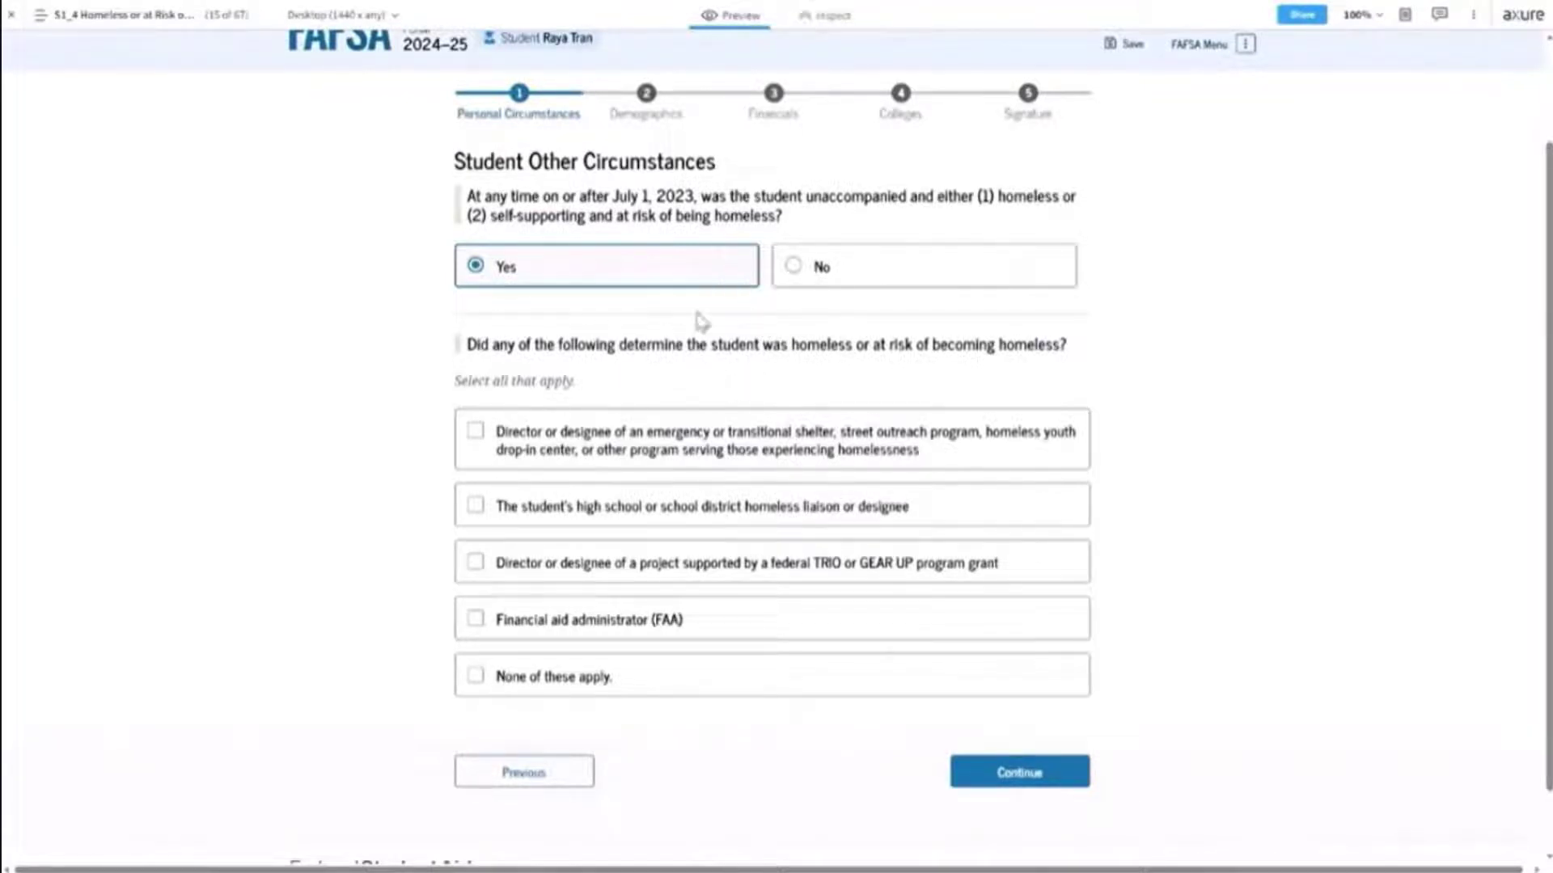
left_click(896, 279)
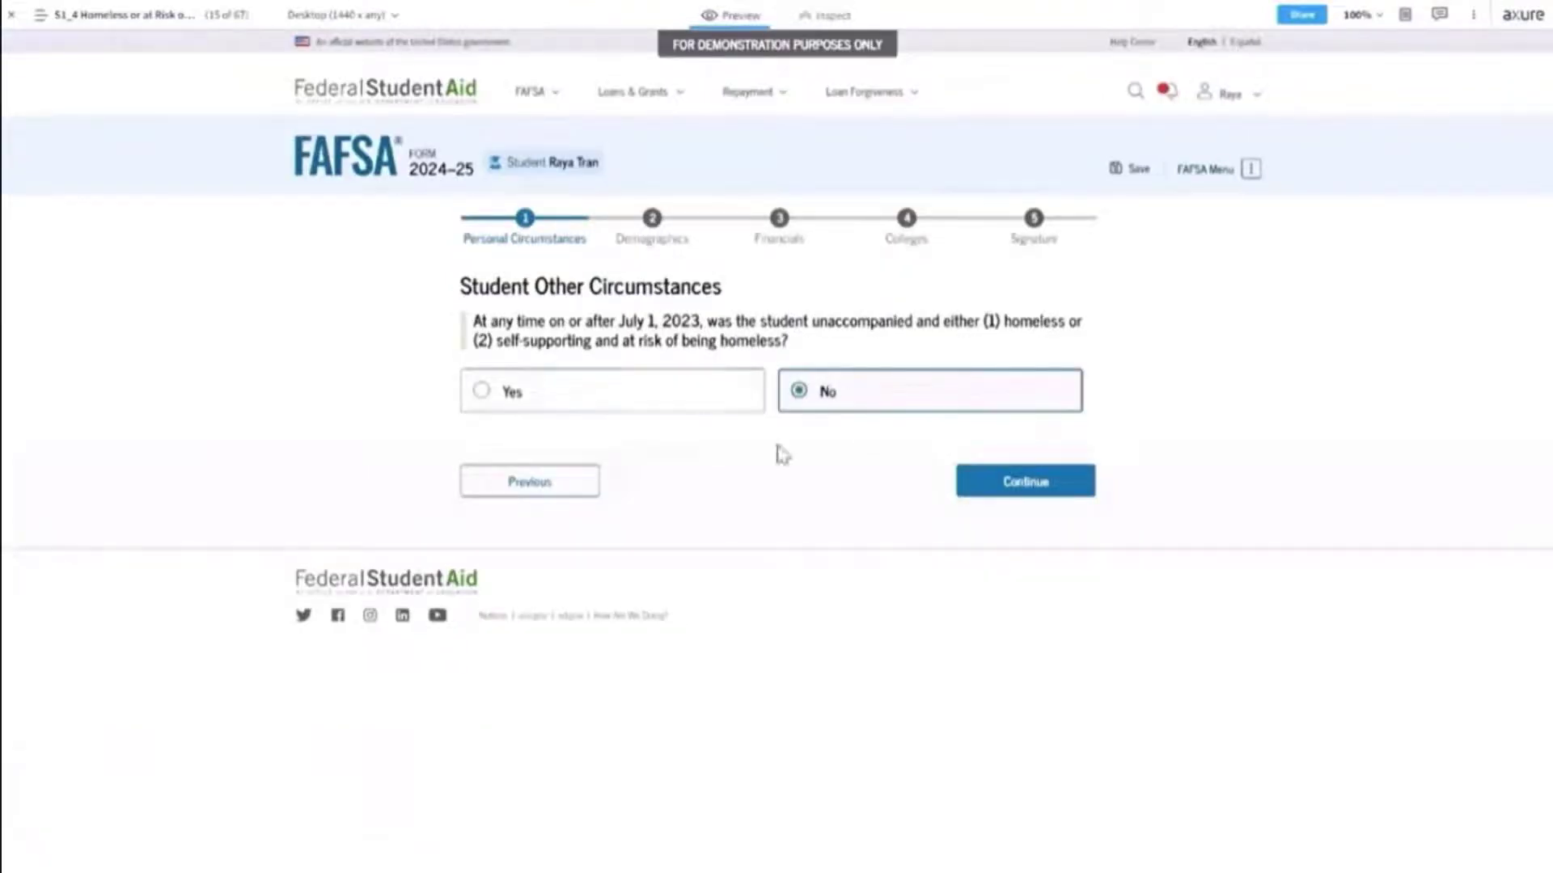
left_click(1009, 484)
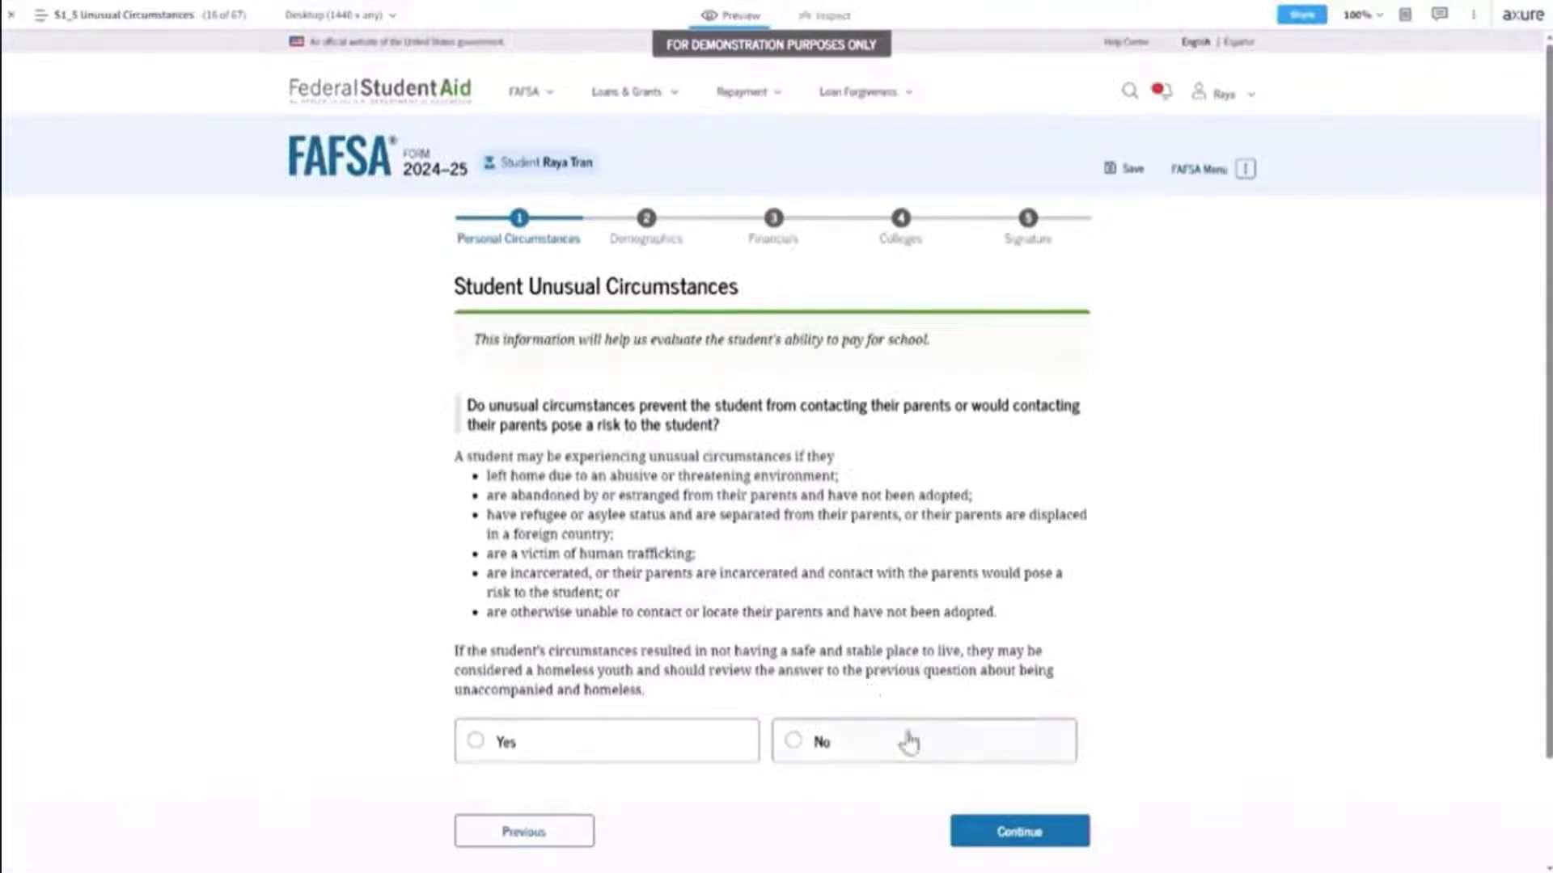
Answer No to the unusual circumstances question and continue to Your Dependency Status.
left_click(947, 754)
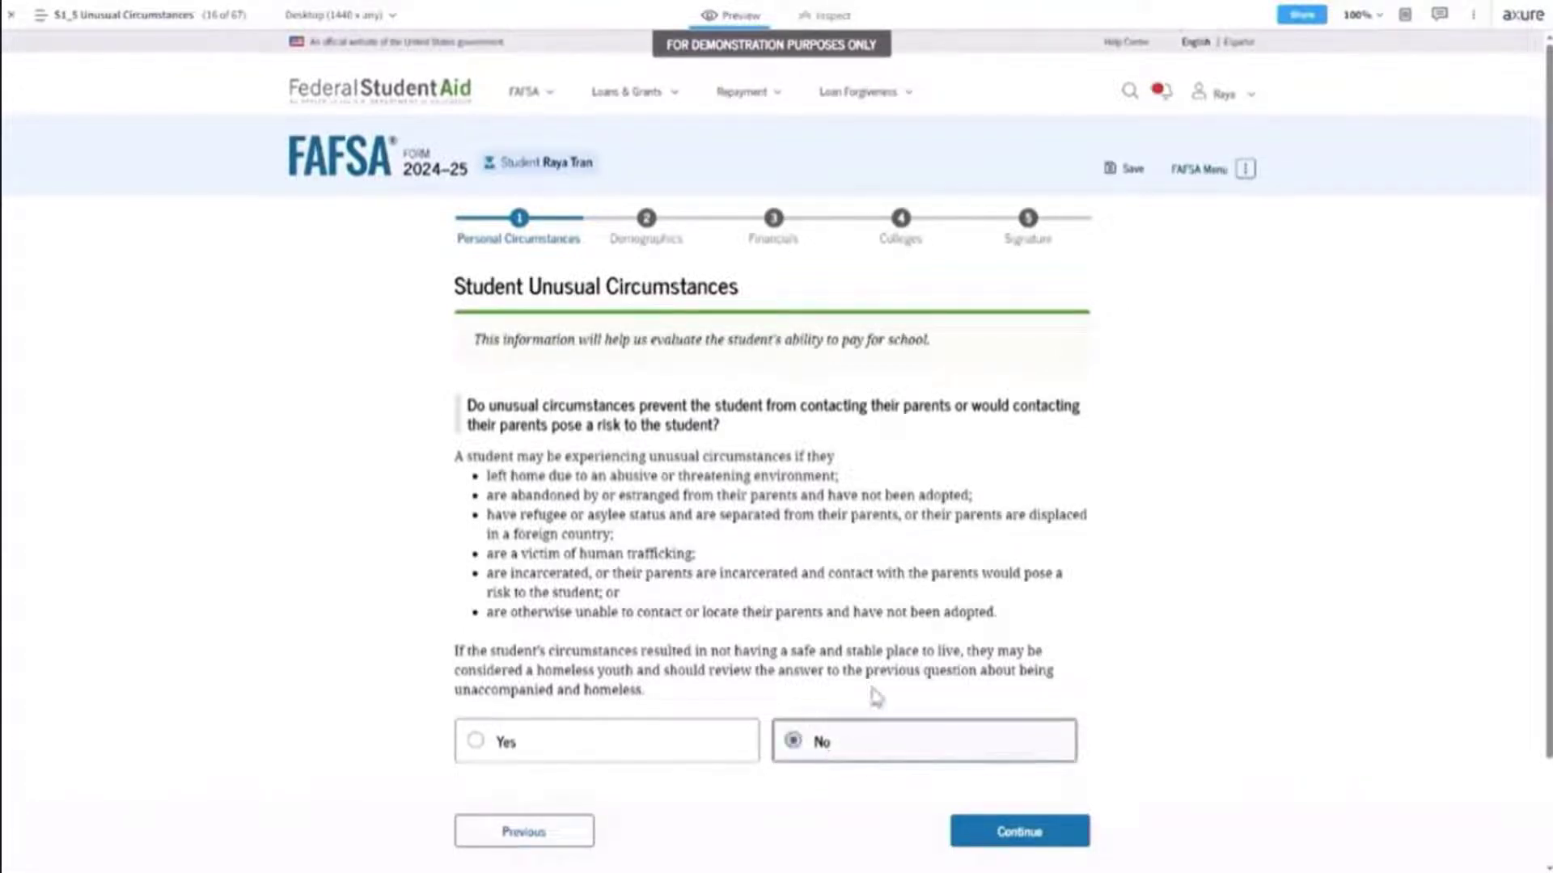
left_click(958, 829)
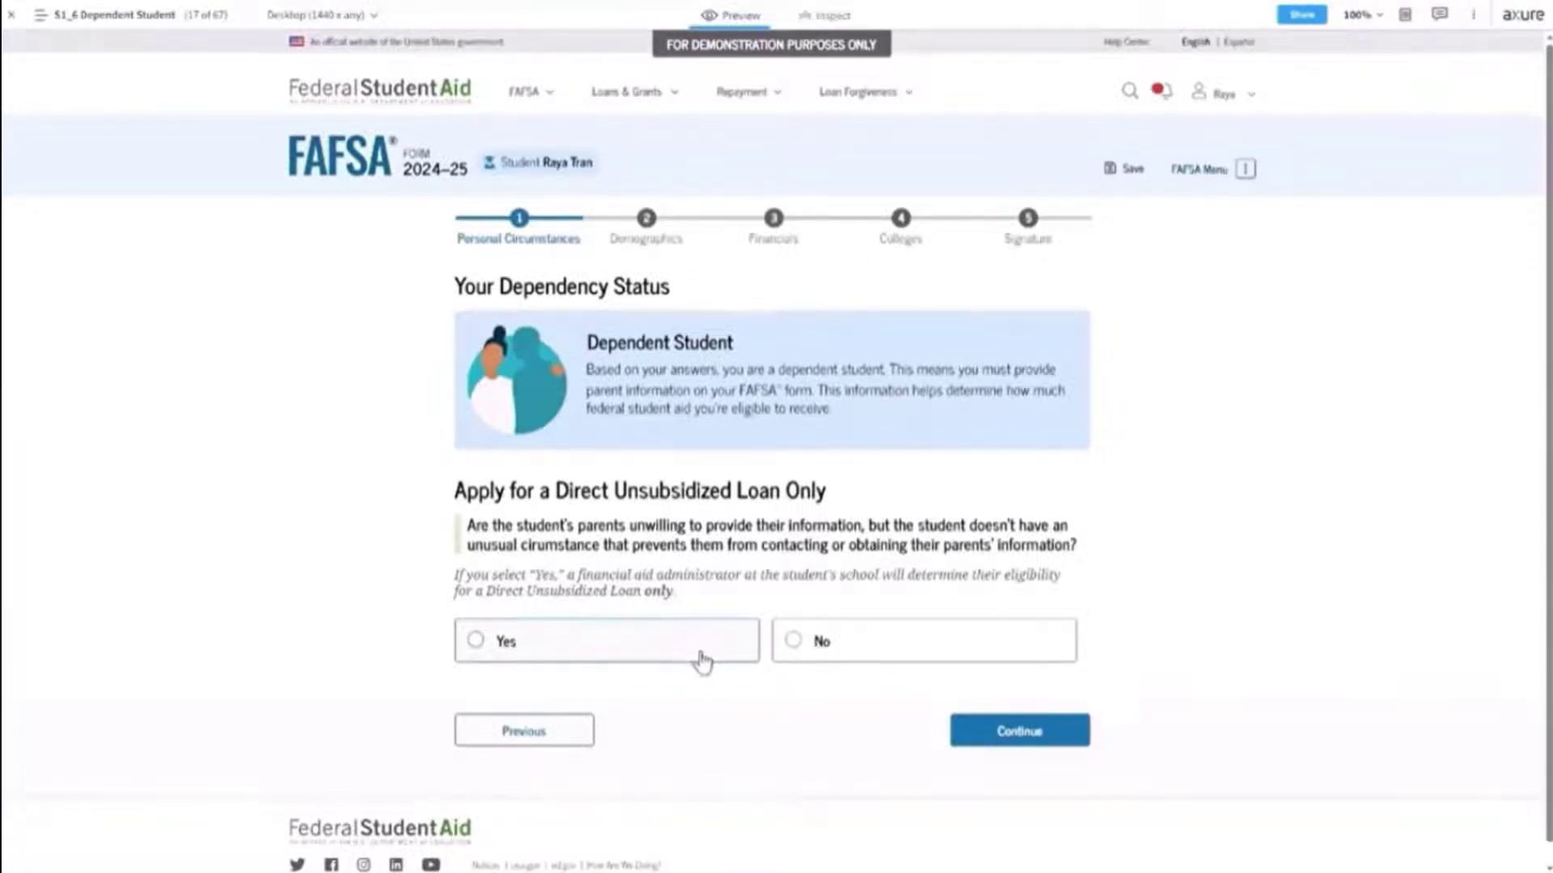
Answer No to applying for the Direct Unsubsidized Loan only and continue.
left_click(904, 651)
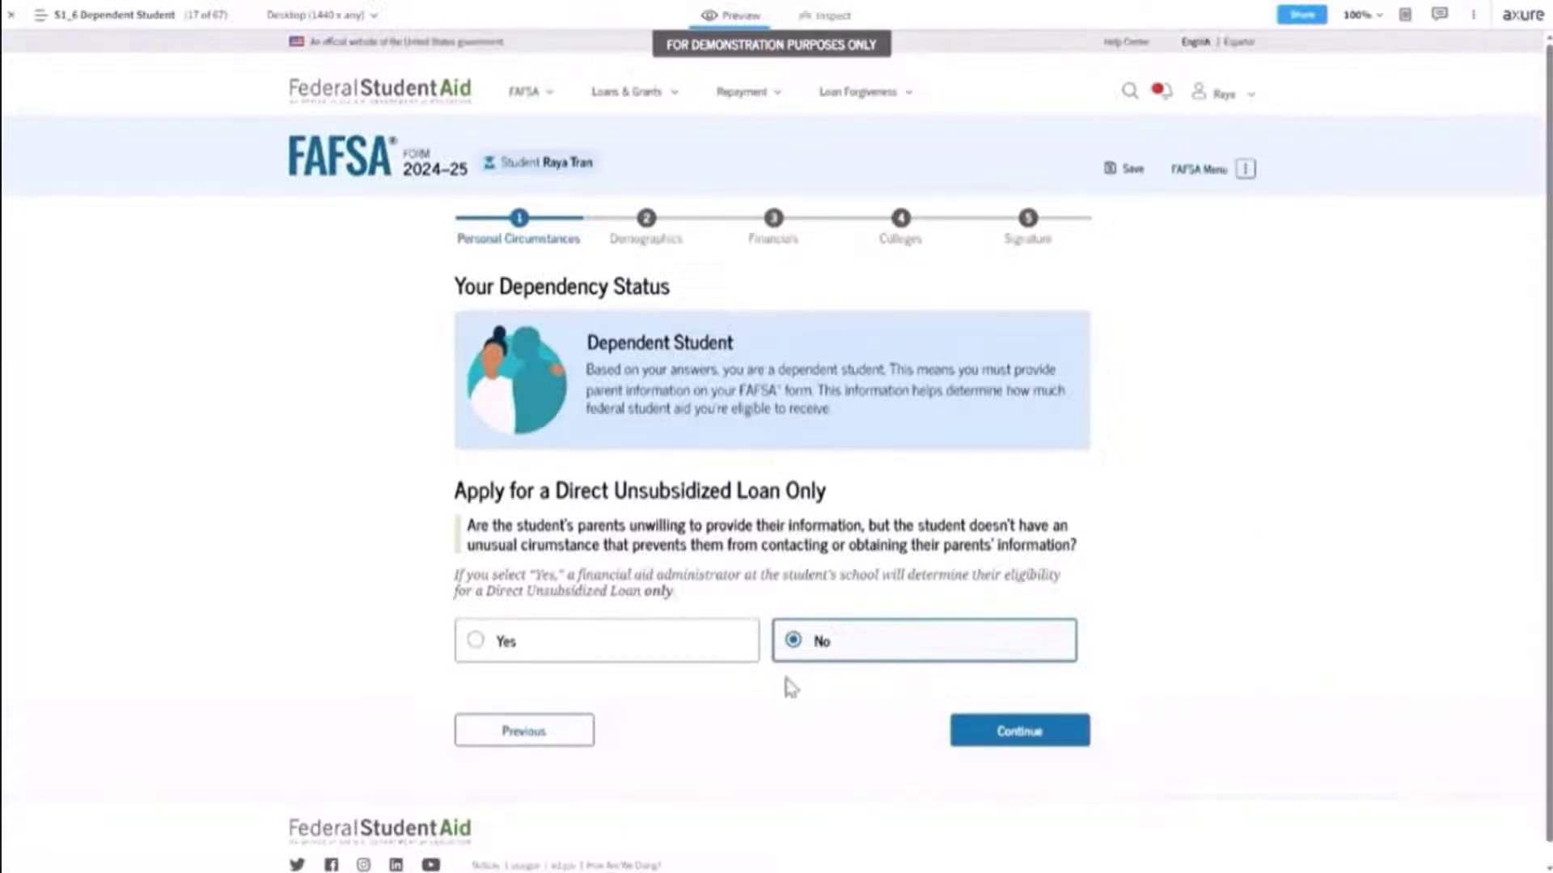
left_click(1003, 736)
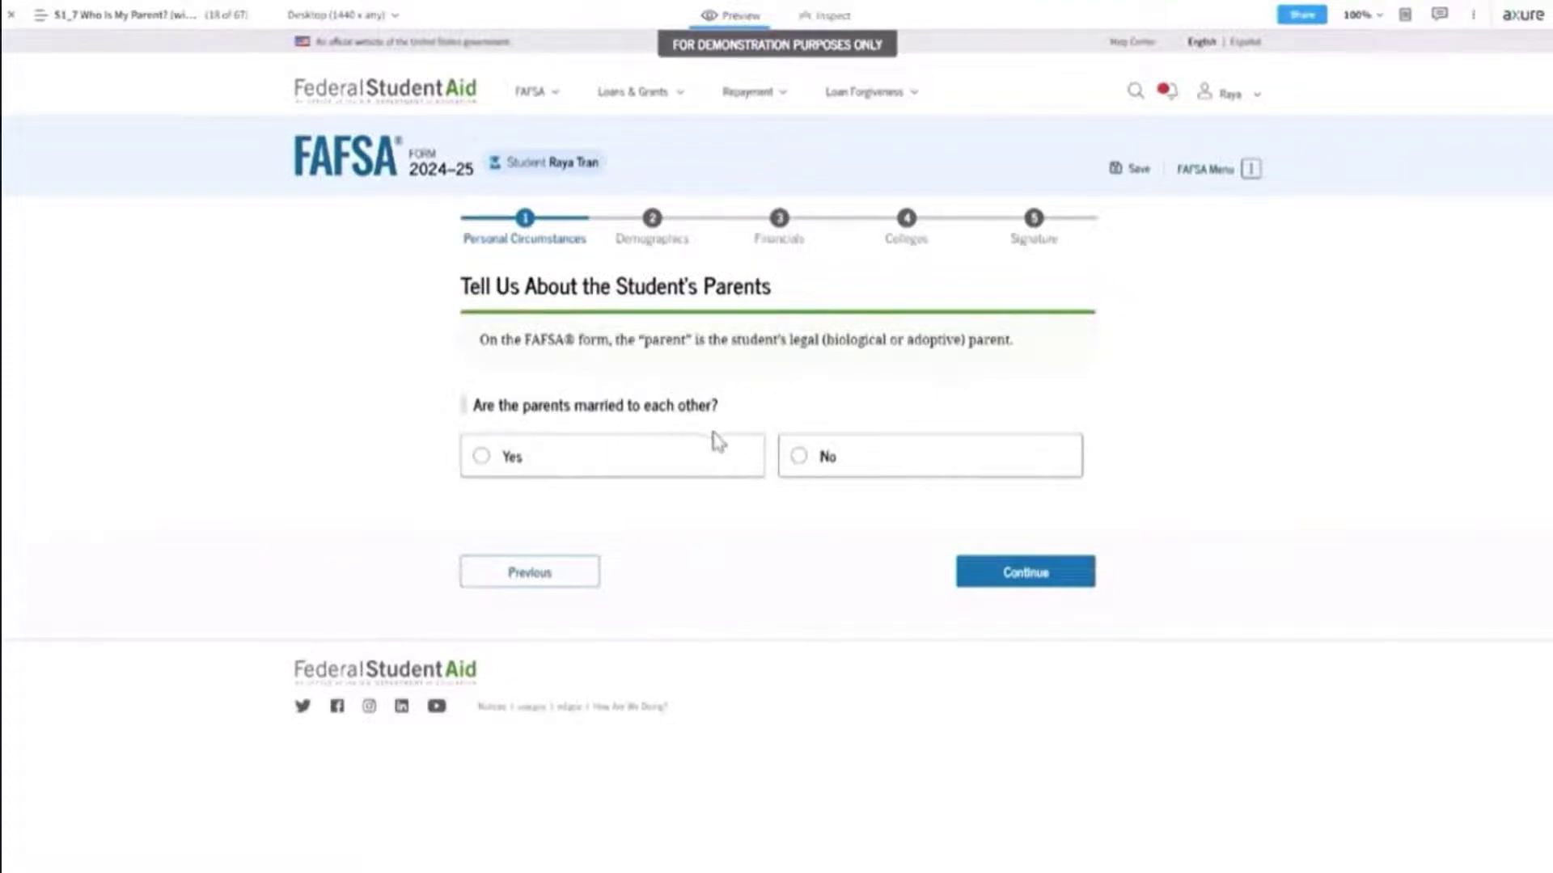
Answer that the parents are not married and do not live together.
left_click(484, 458)
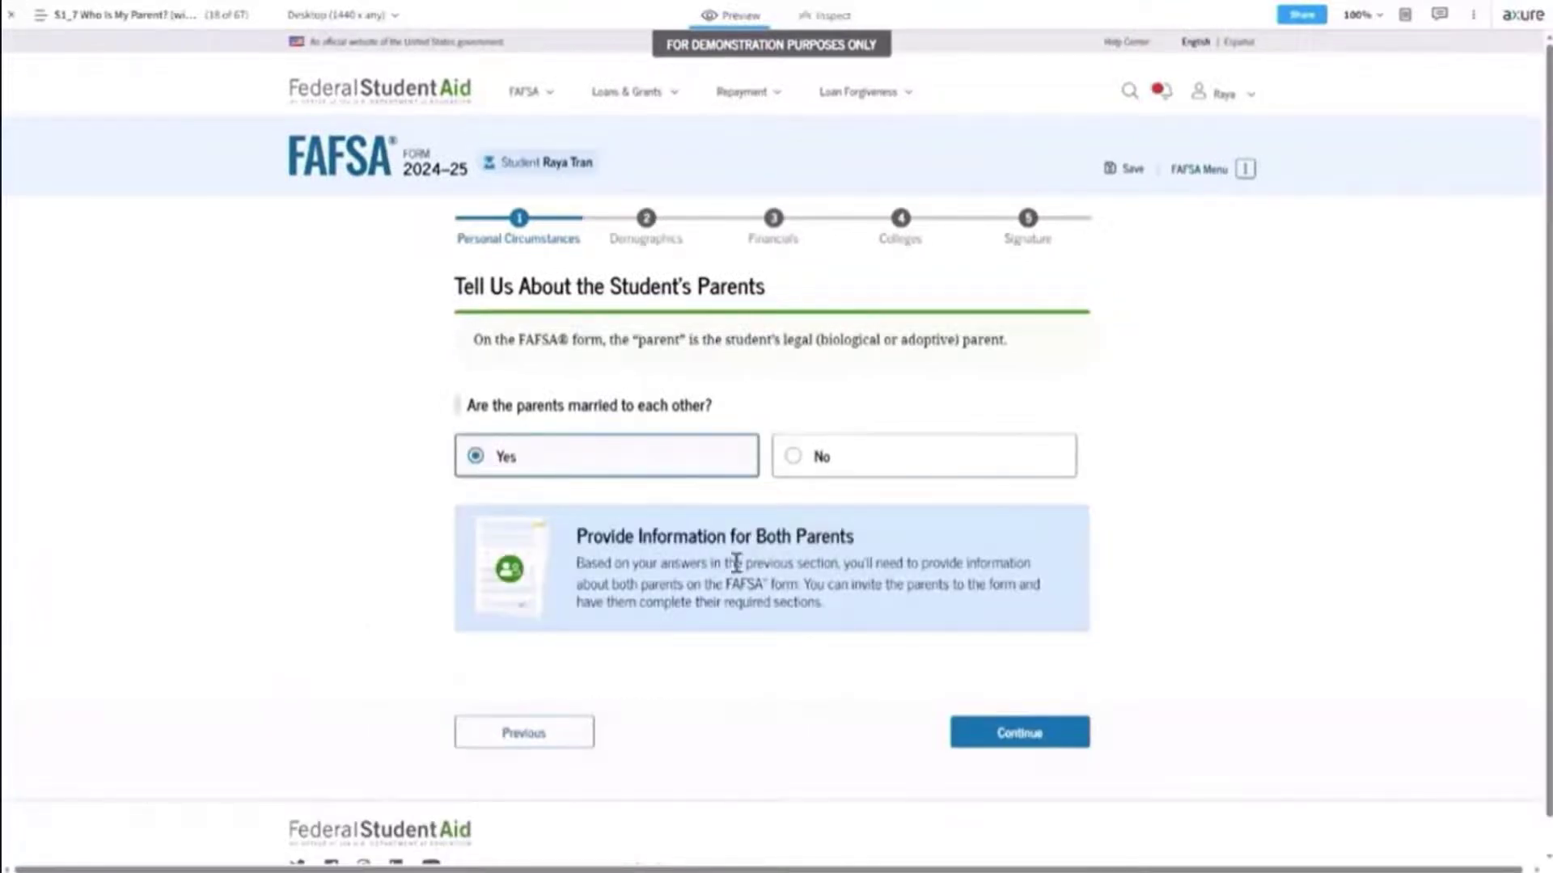
left_click(790, 457)
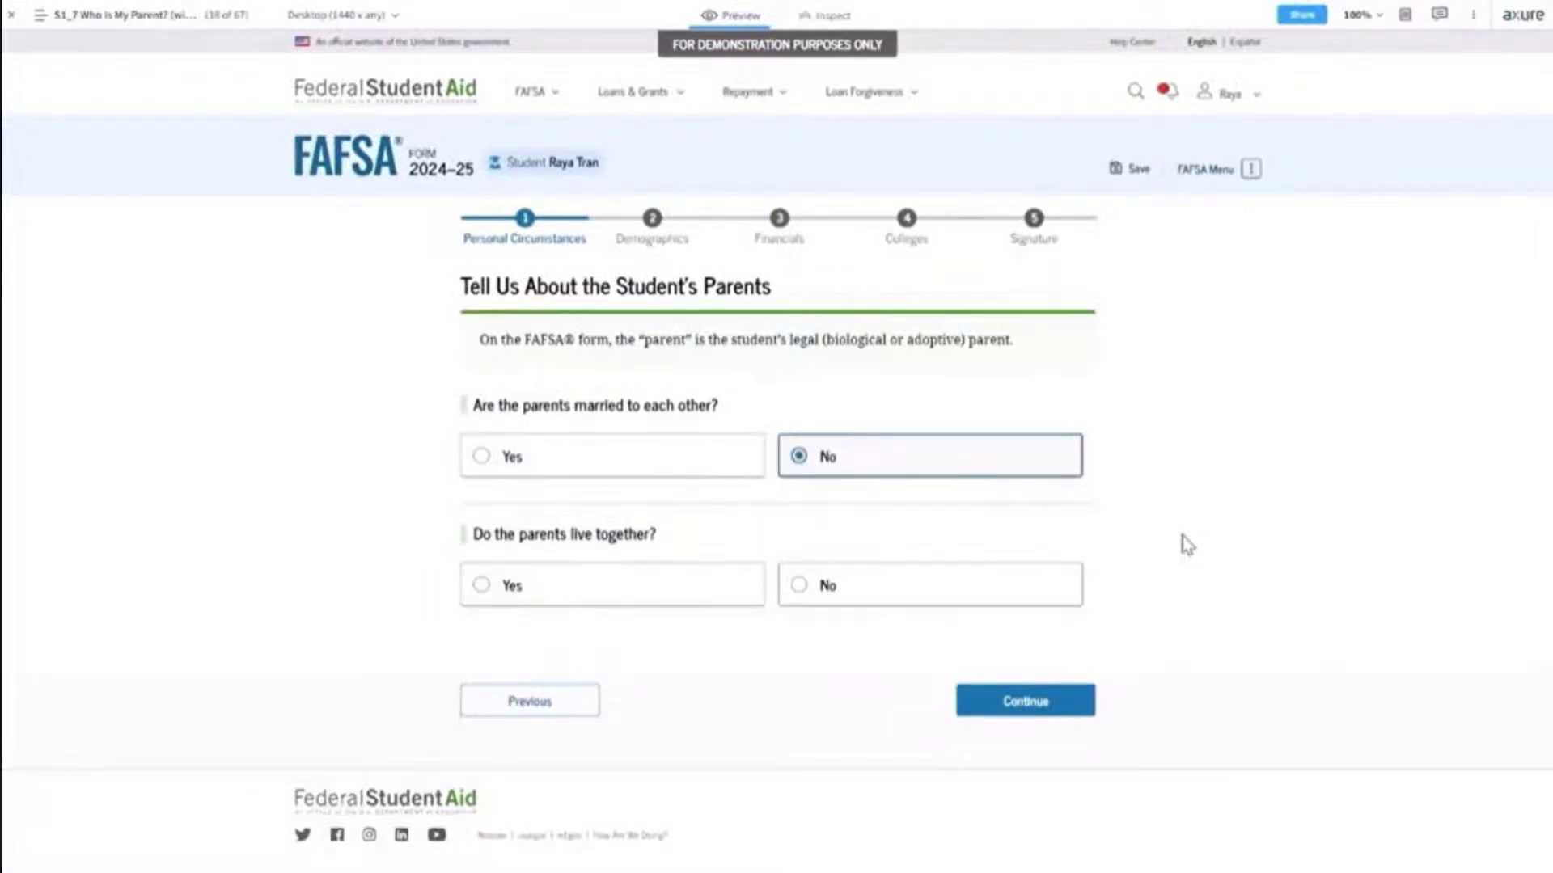
left_click(586, 590)
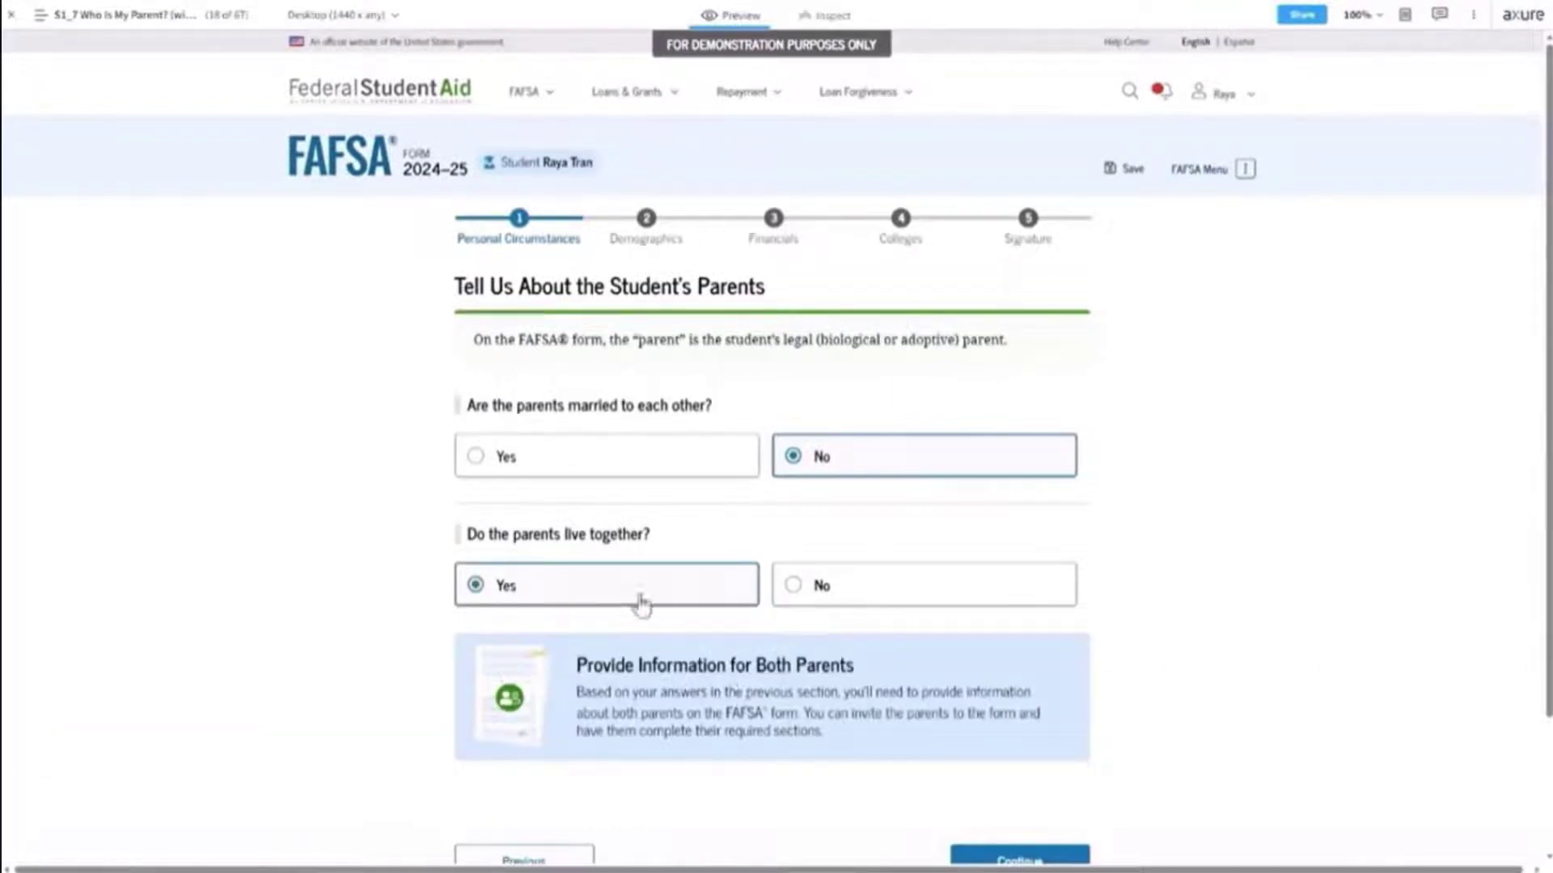
left_click(930, 598)
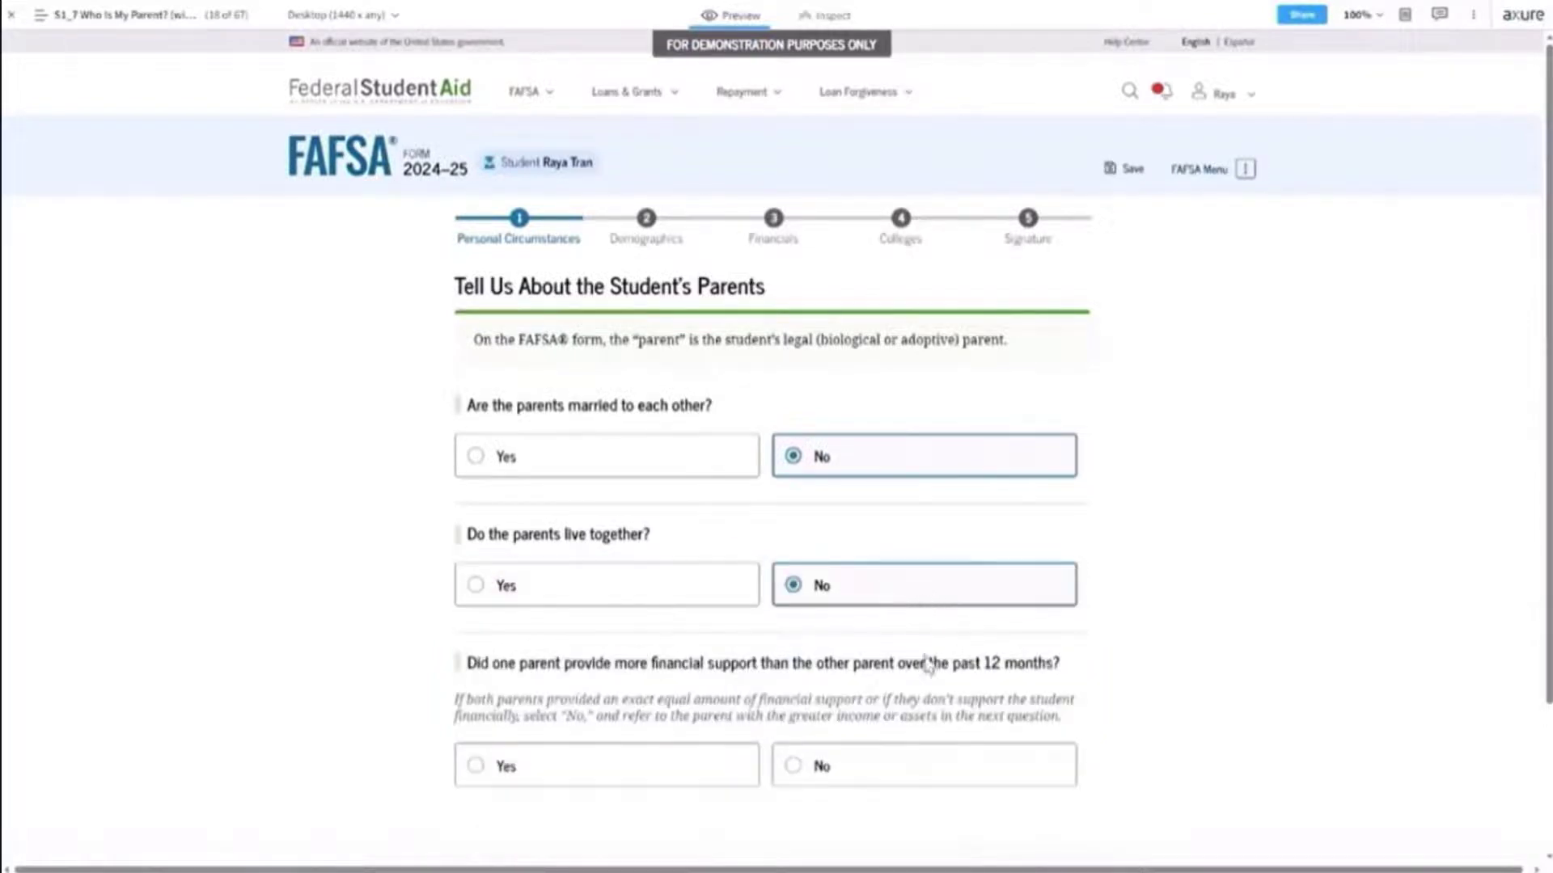
scroll(1138, 647, "down", 2)
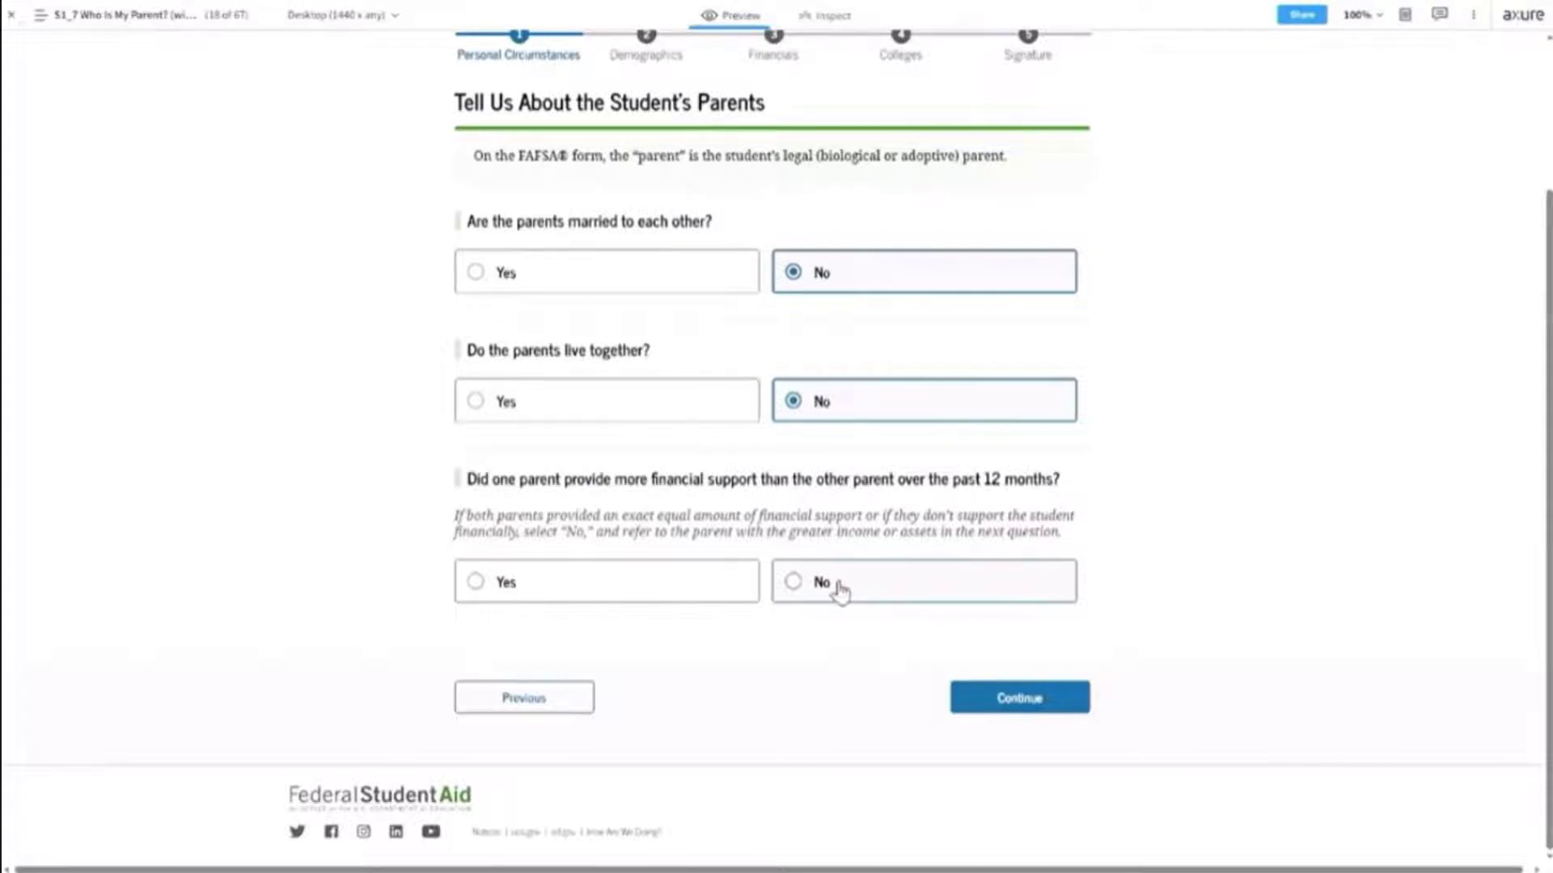
Answer No to greater financial support, then toggle remarried Yes, No, Yes to compare panels.
left_click(661, 588)
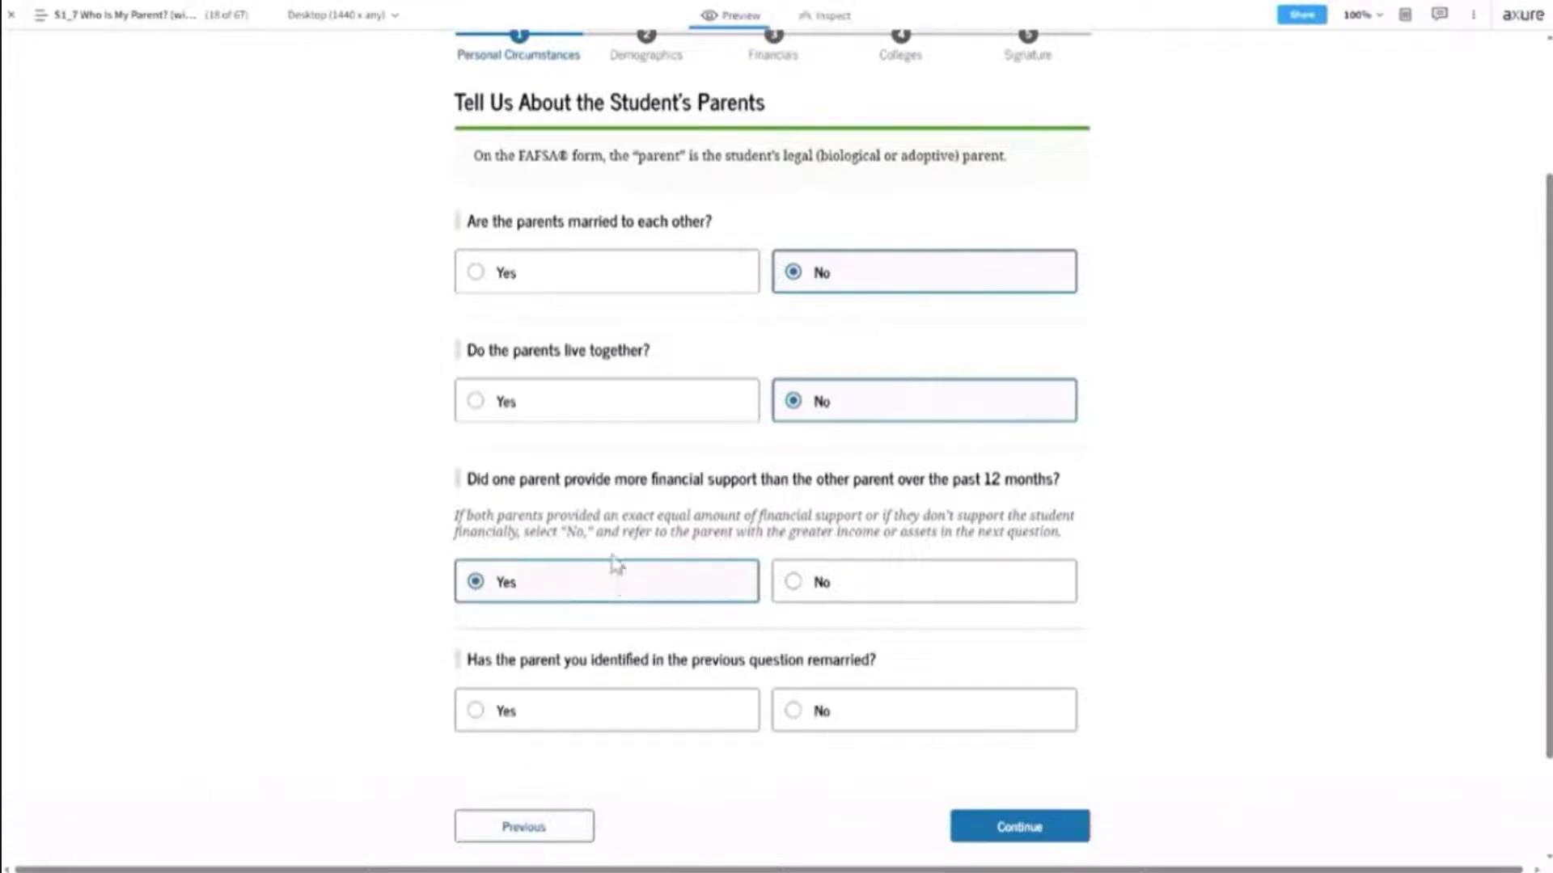
left_click(864, 592)
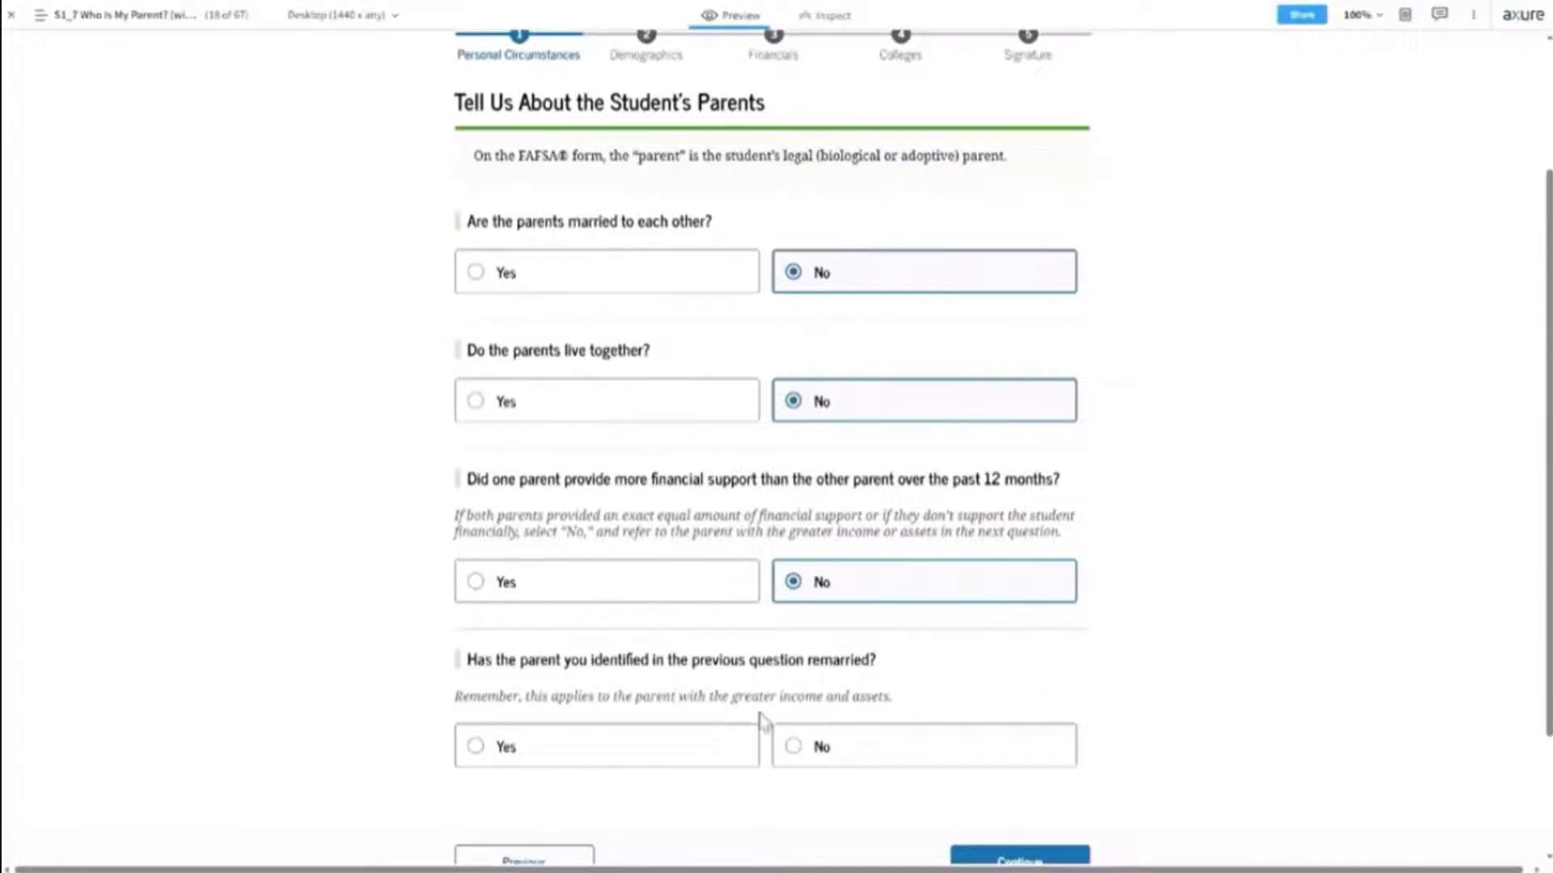
scroll(916, 679, "down", 2)
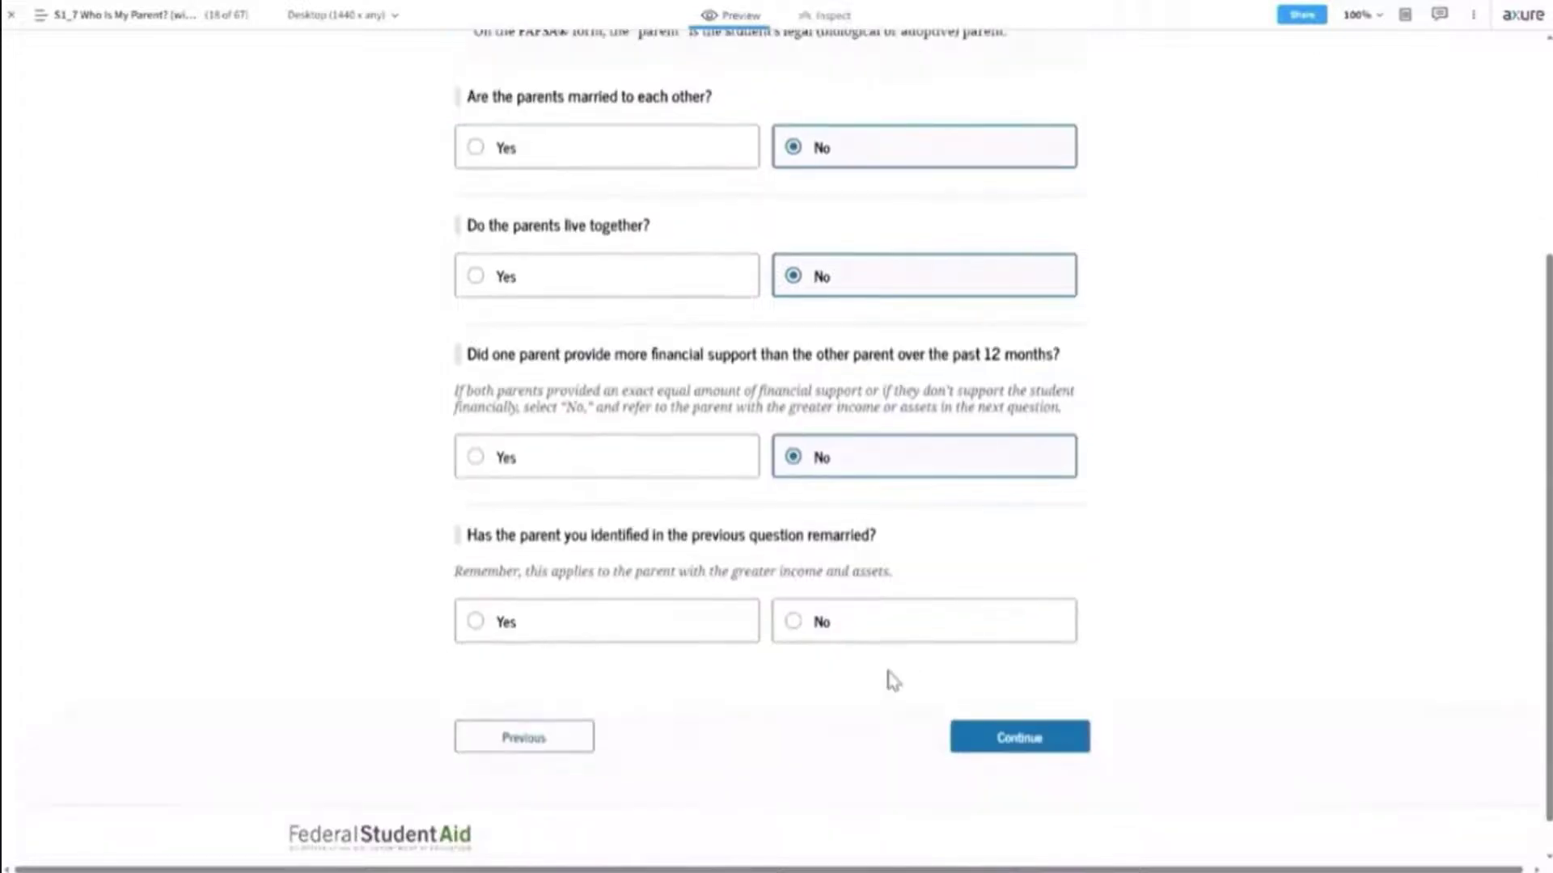
left_click(598, 632)
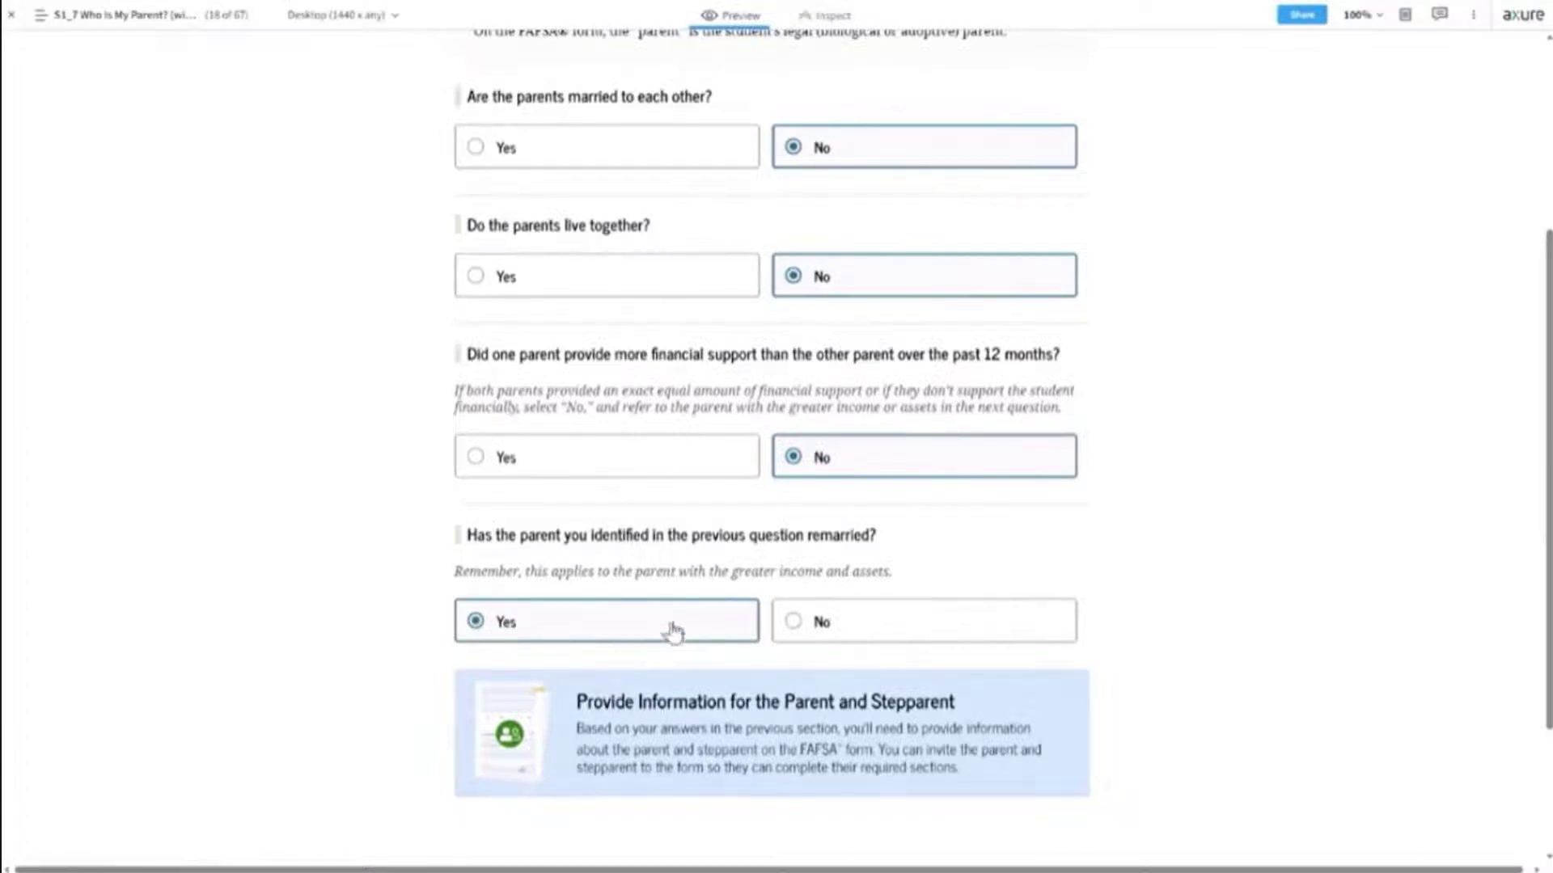
left_click(863, 627)
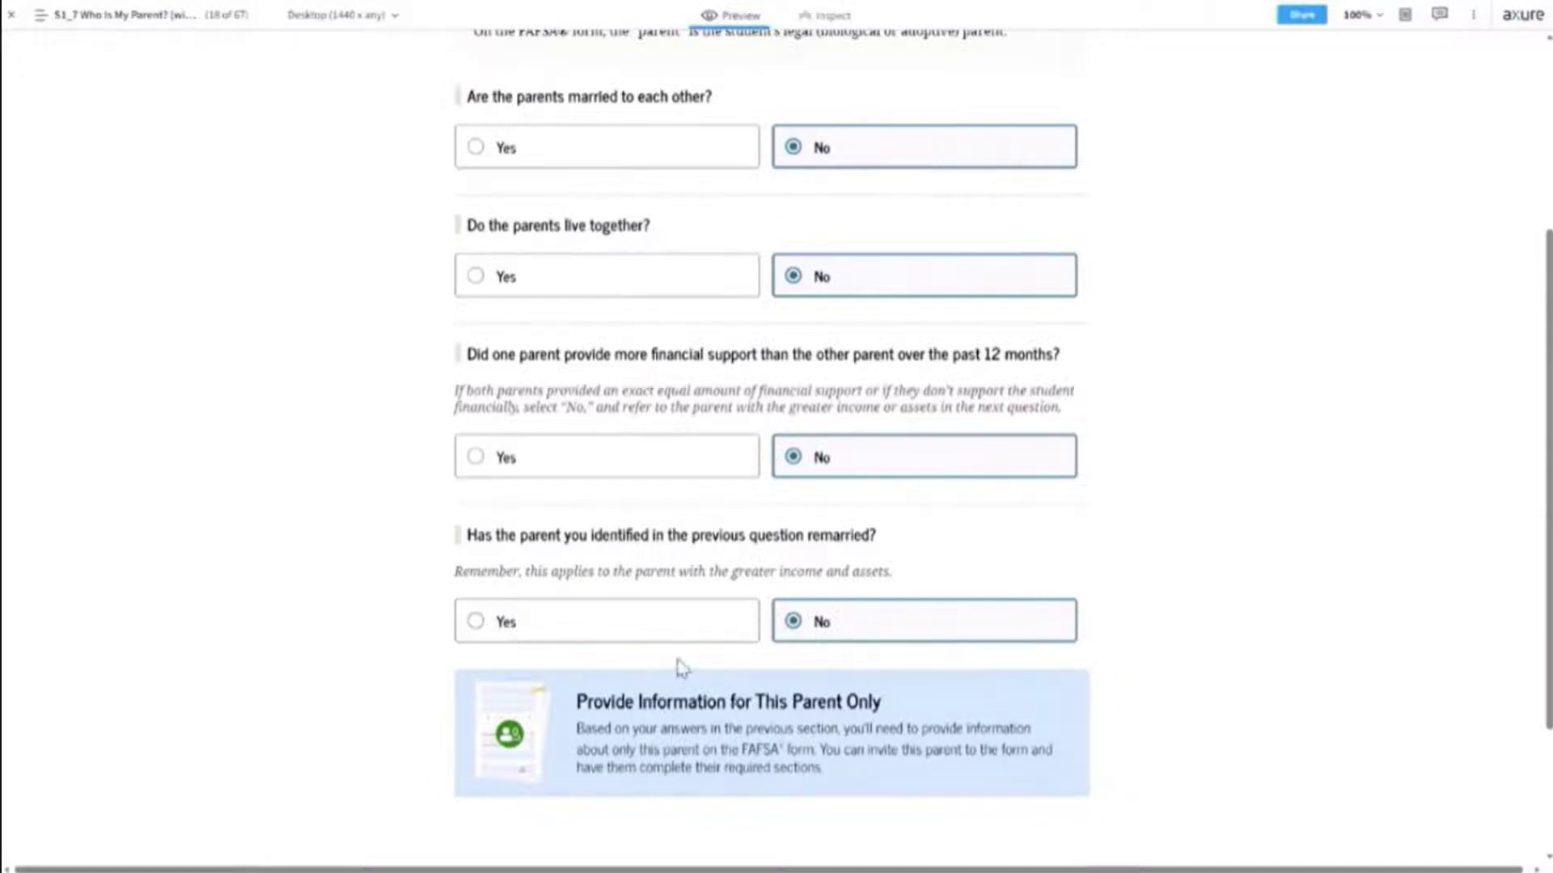
left_click(645, 632)
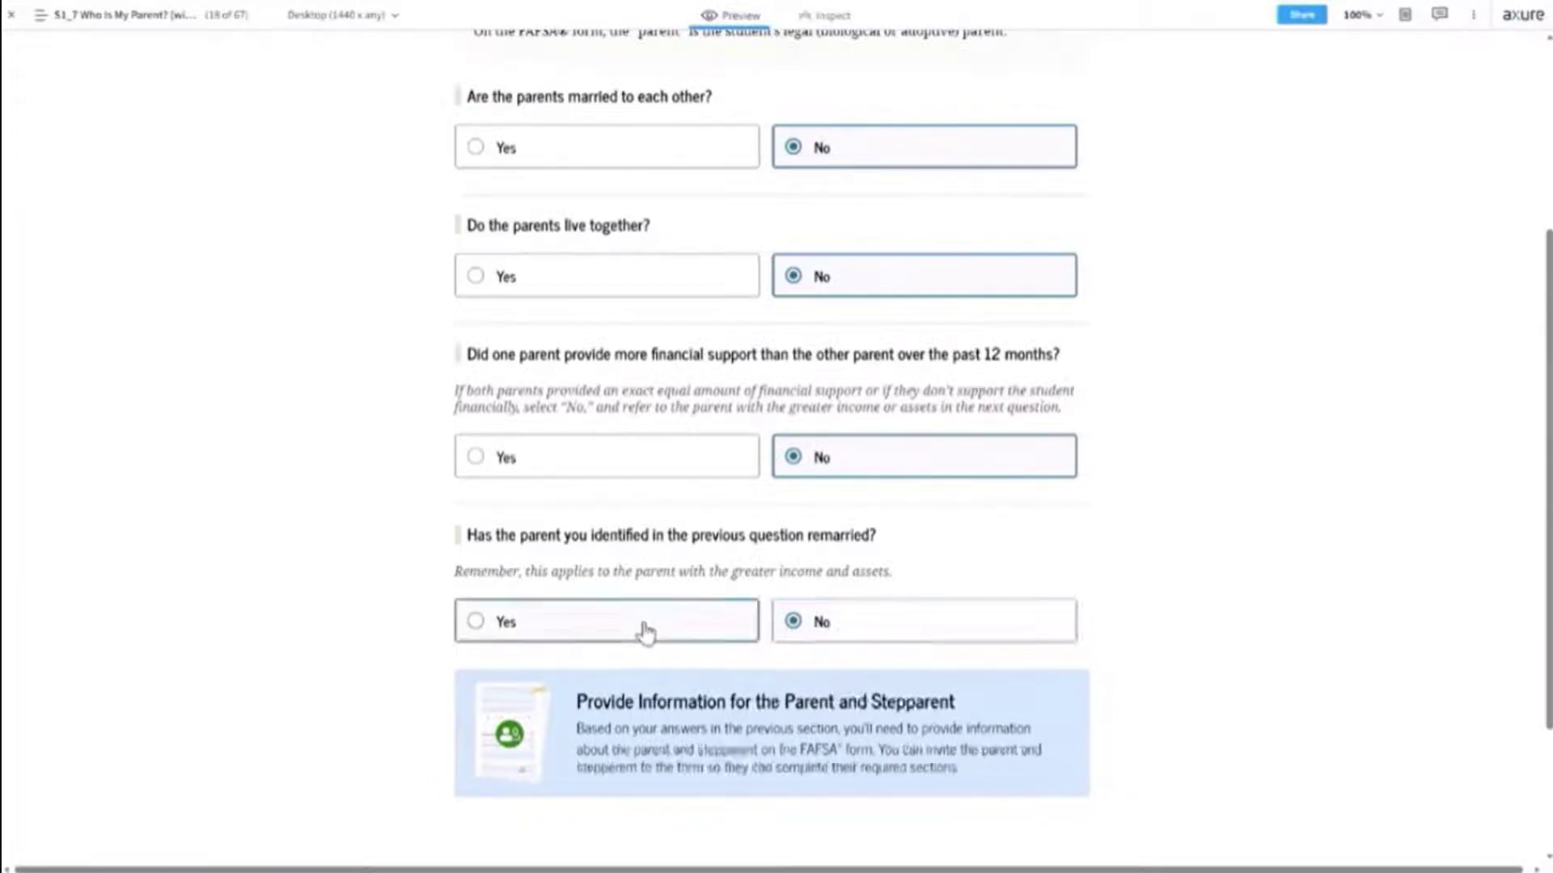
scroll(956, 732, "down", 3)
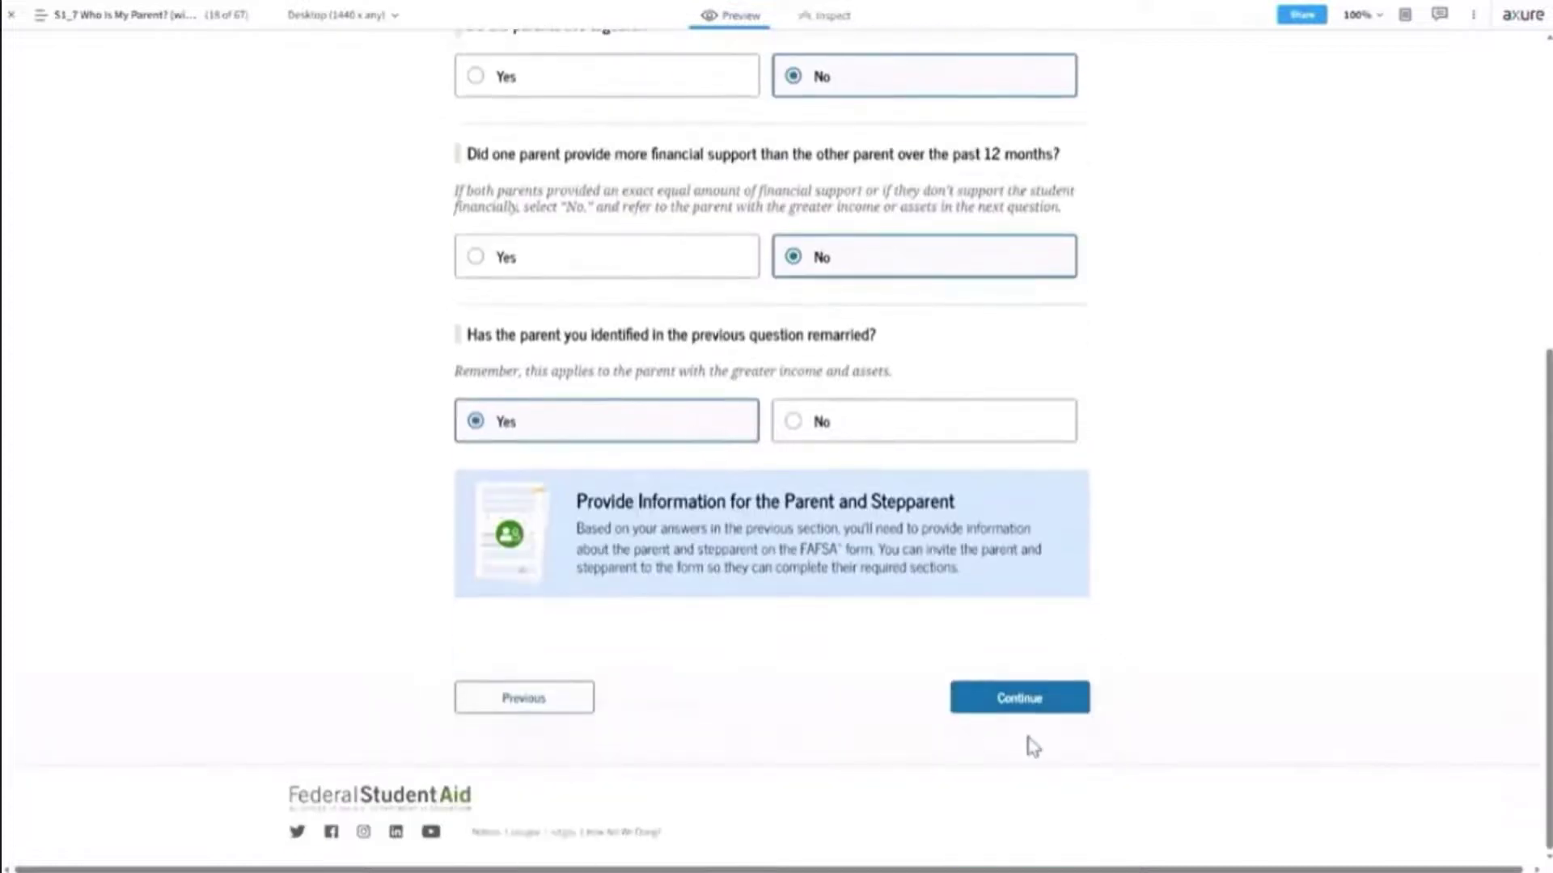
Continue to the Invite Parent(s) page and scroll down to its Send Invite buttons.
left_click(1026, 700)
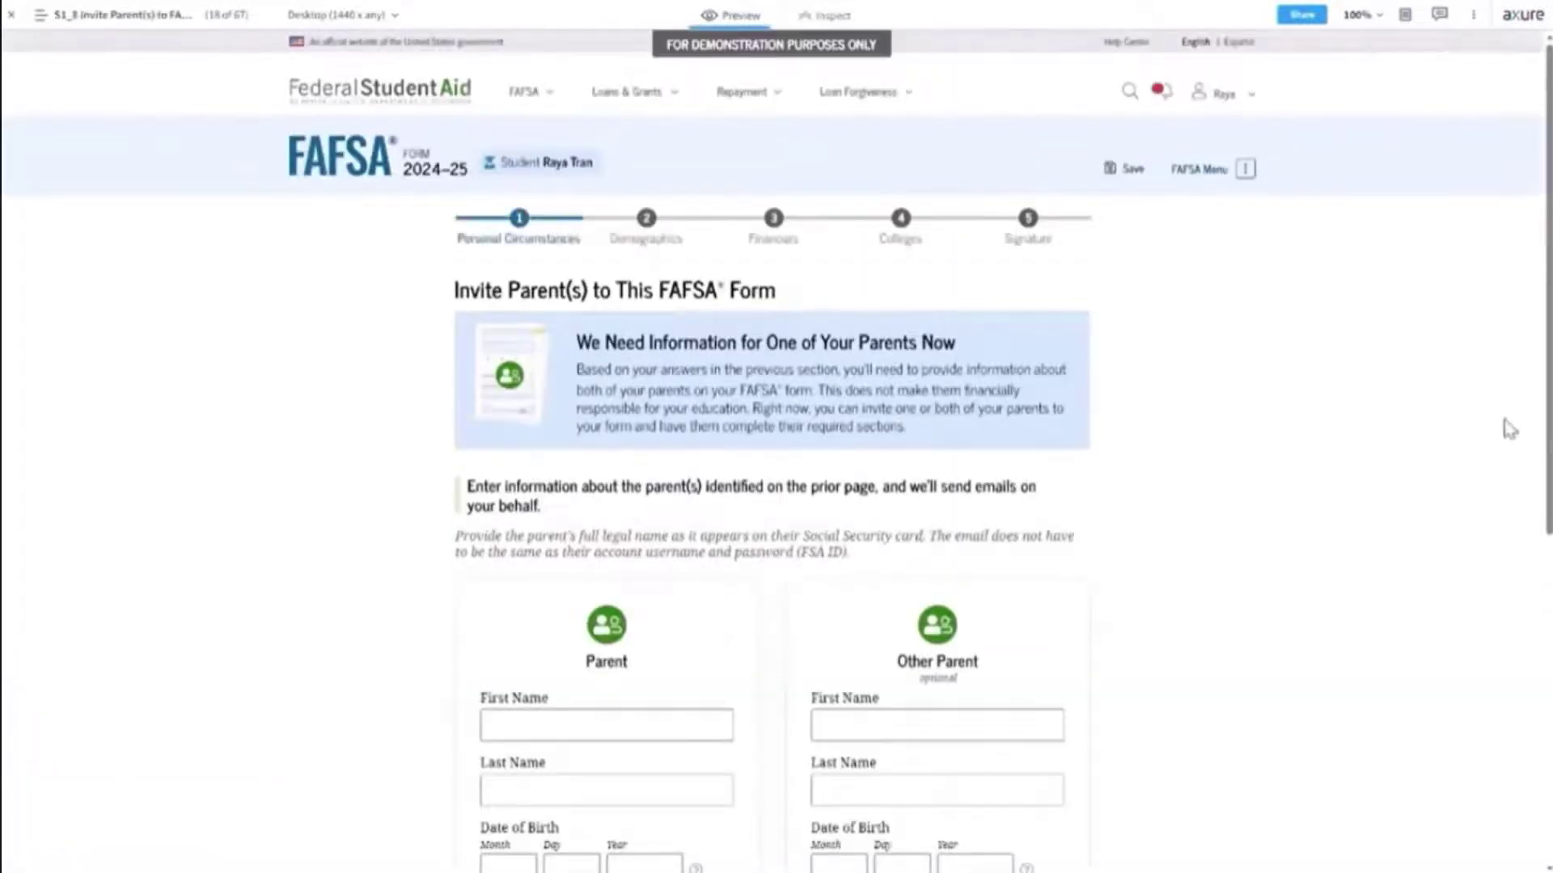
scroll(1540, 479, "down", 1)
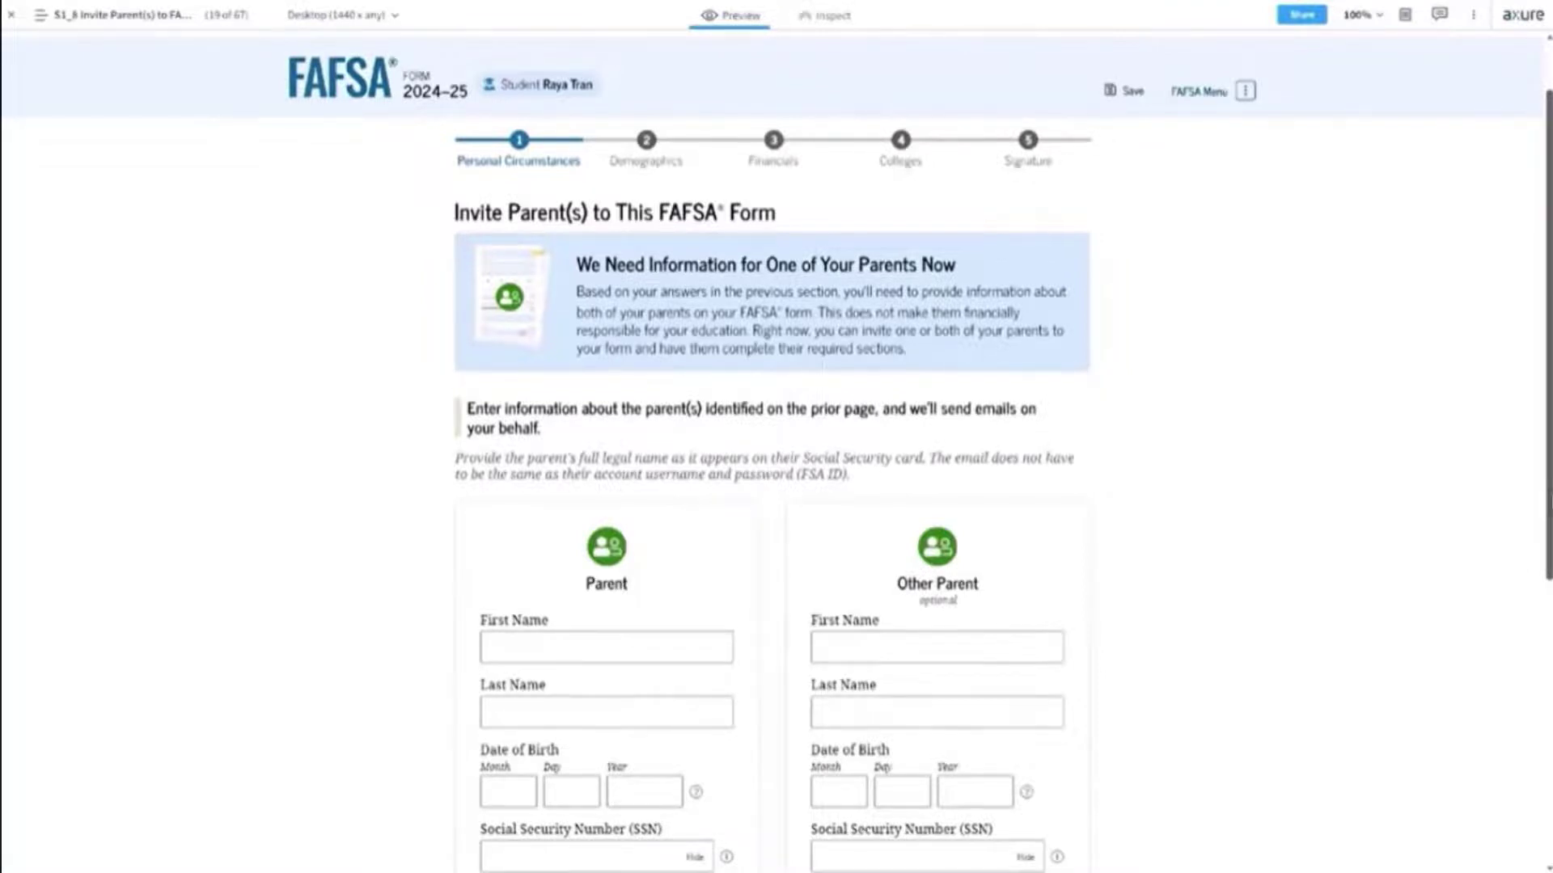
left_click_drag(1545, 501, 1540, 678)
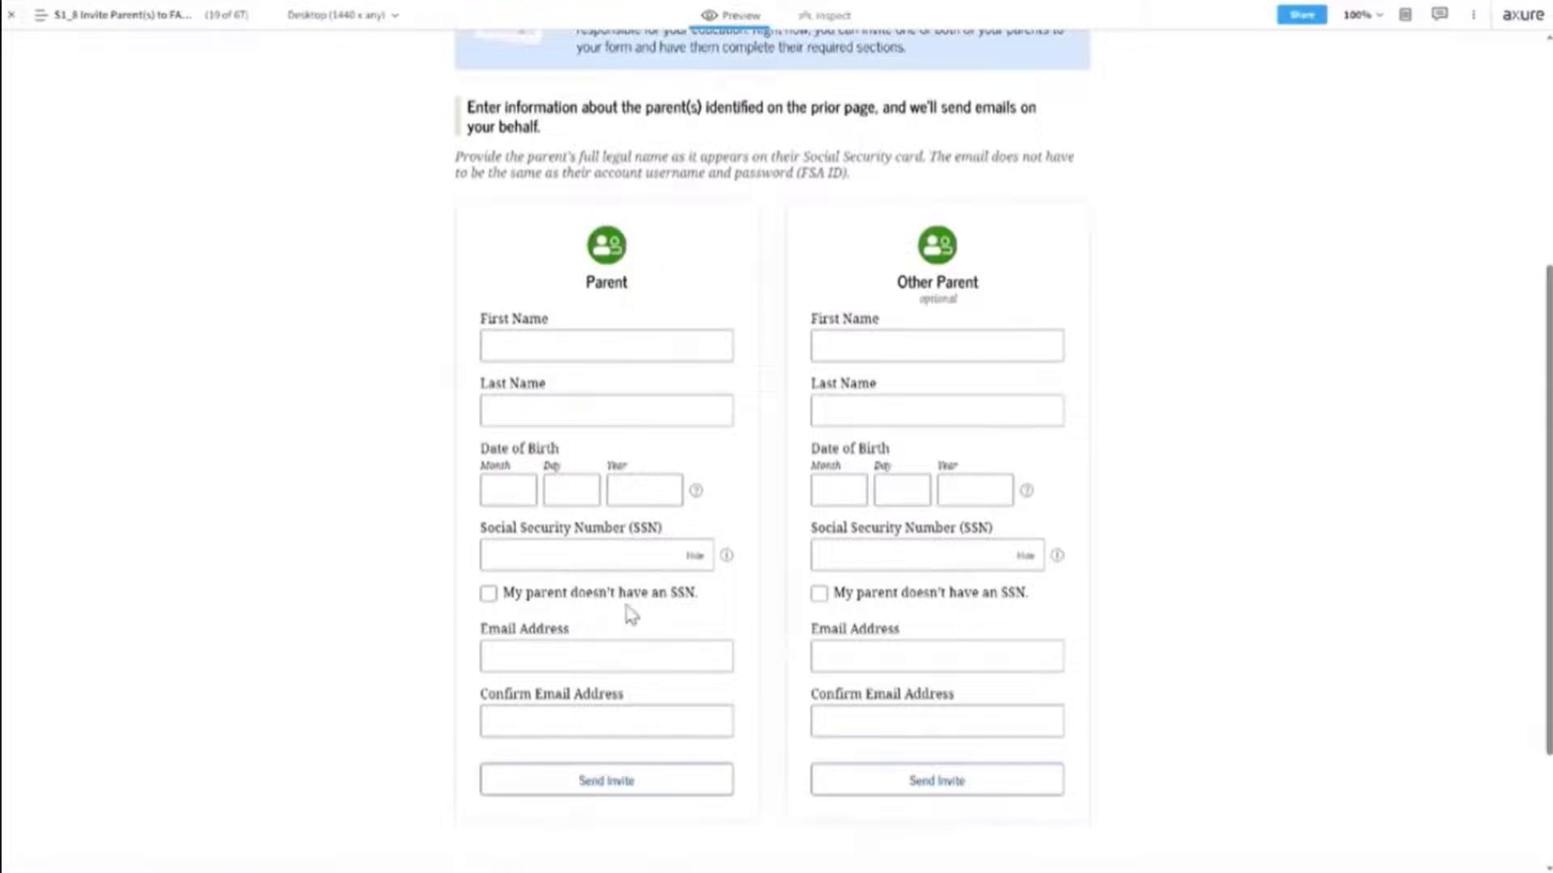
Enter the parent's first and last name, birth date 01/01/1970 and Social Security Number.
left_click(535, 343)
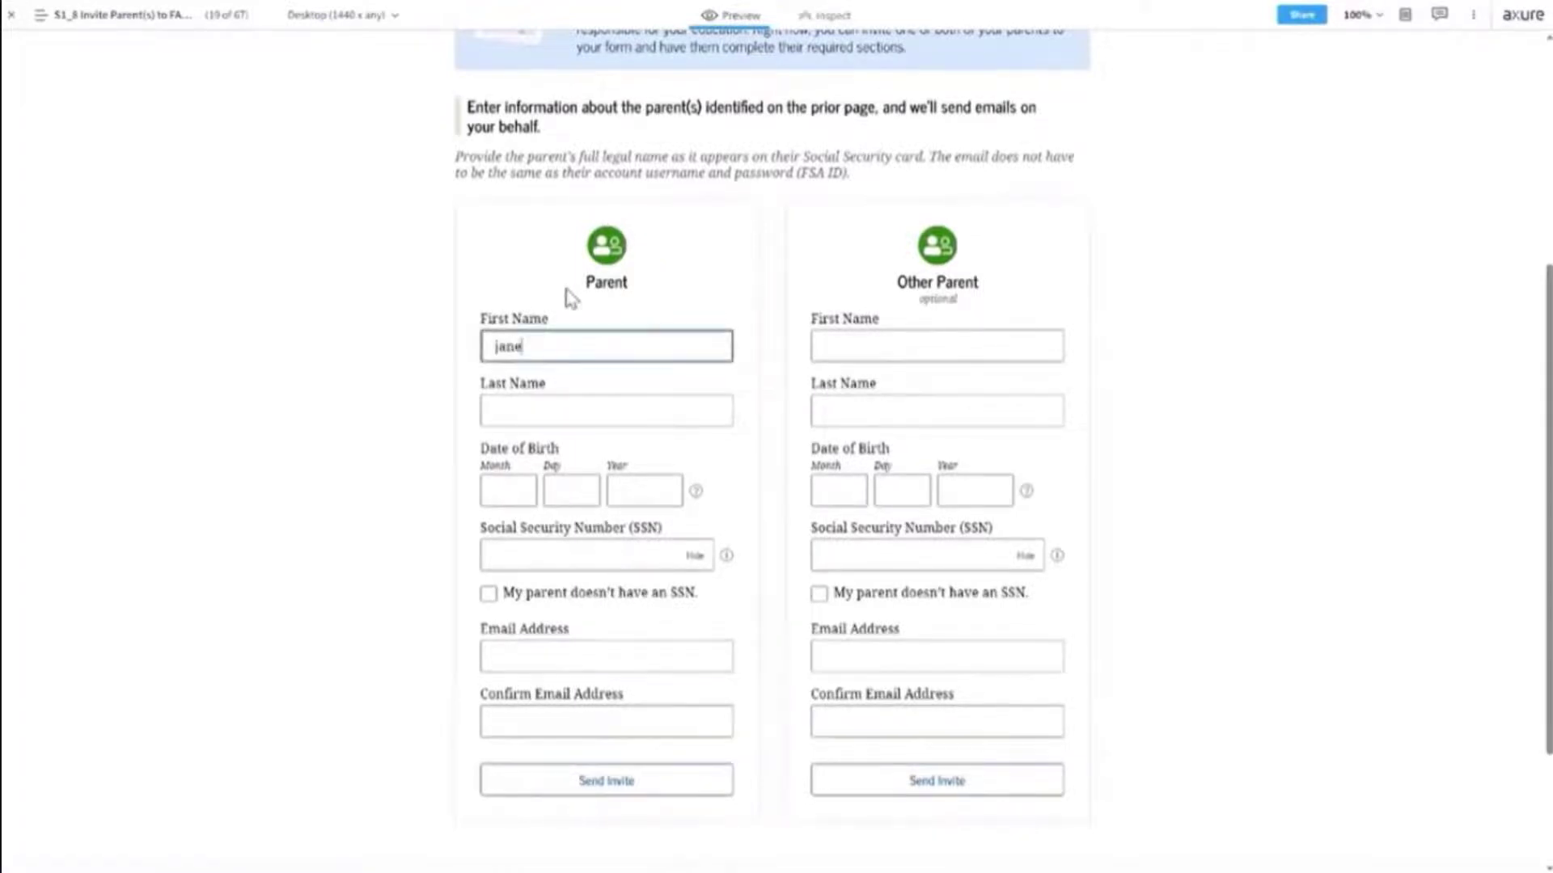
key("Tab")
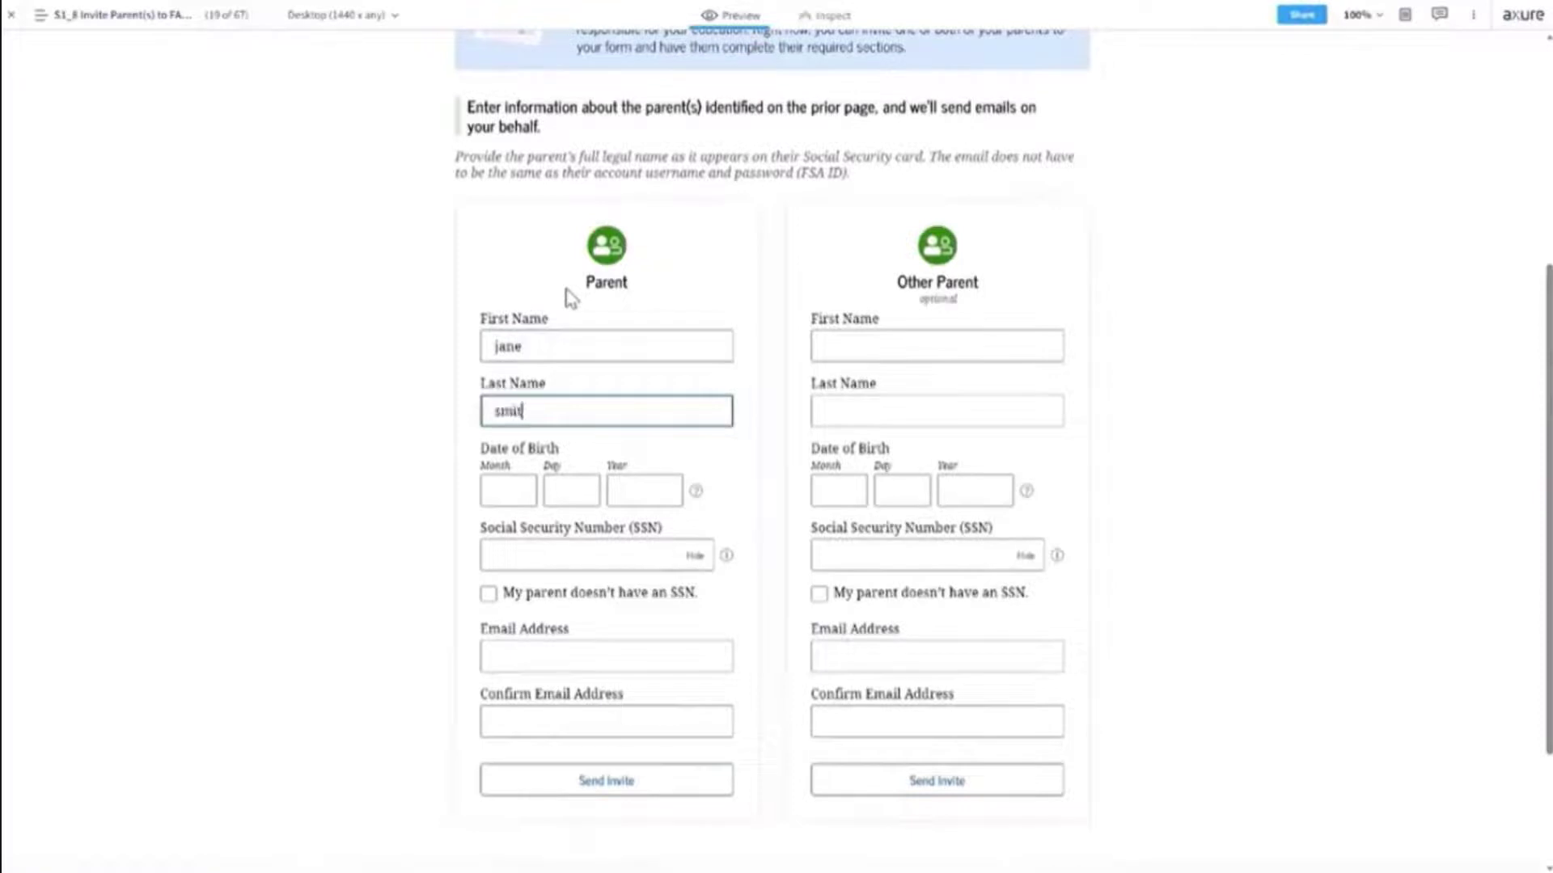
key("Tab")
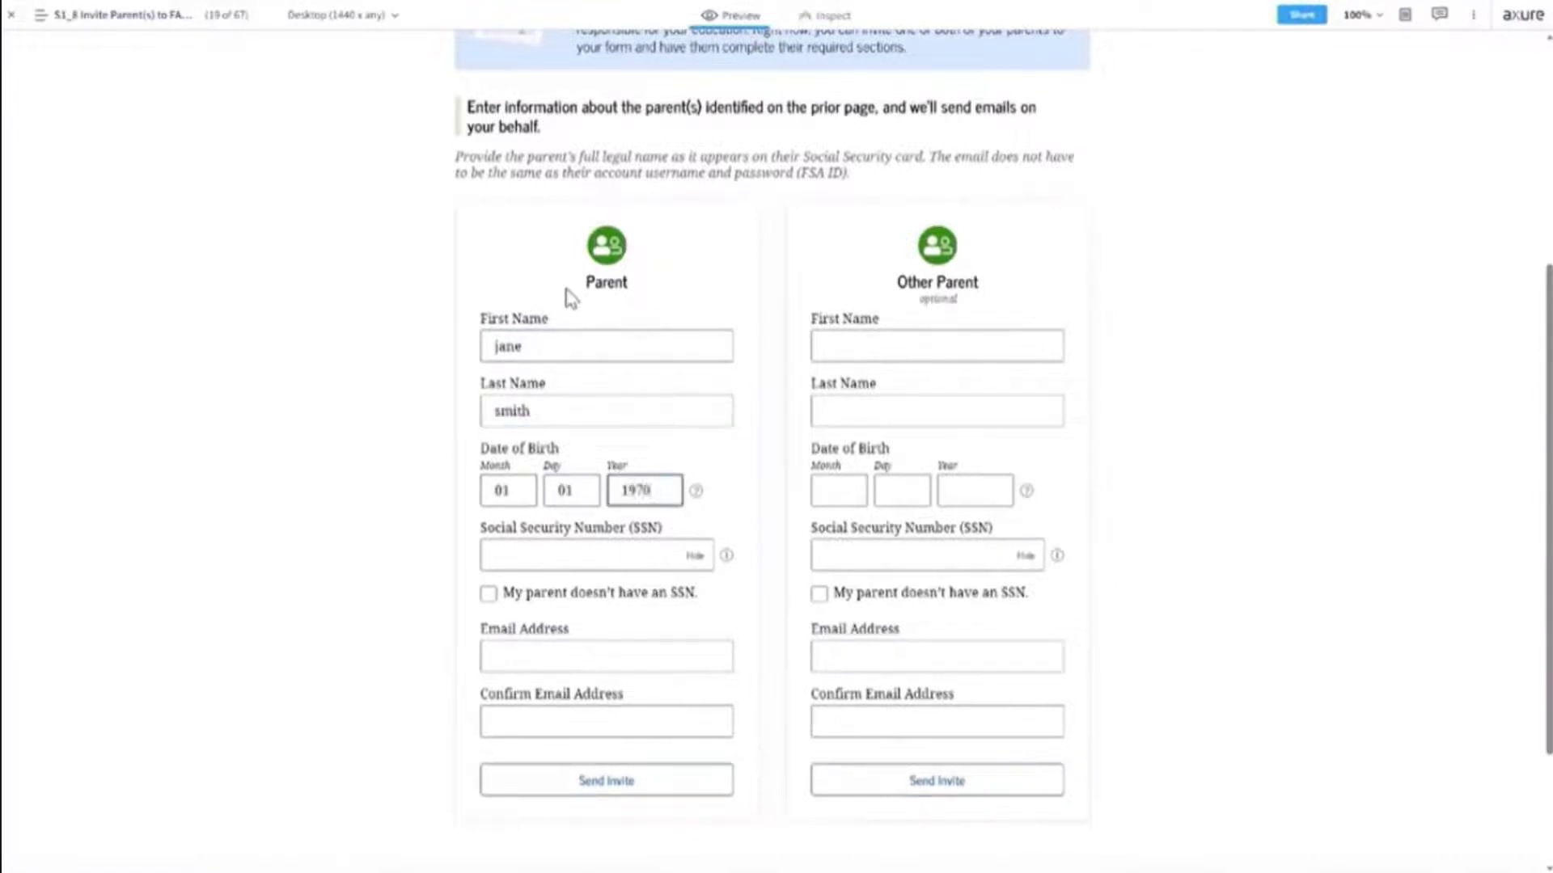
key("Tab")
key("Tab")
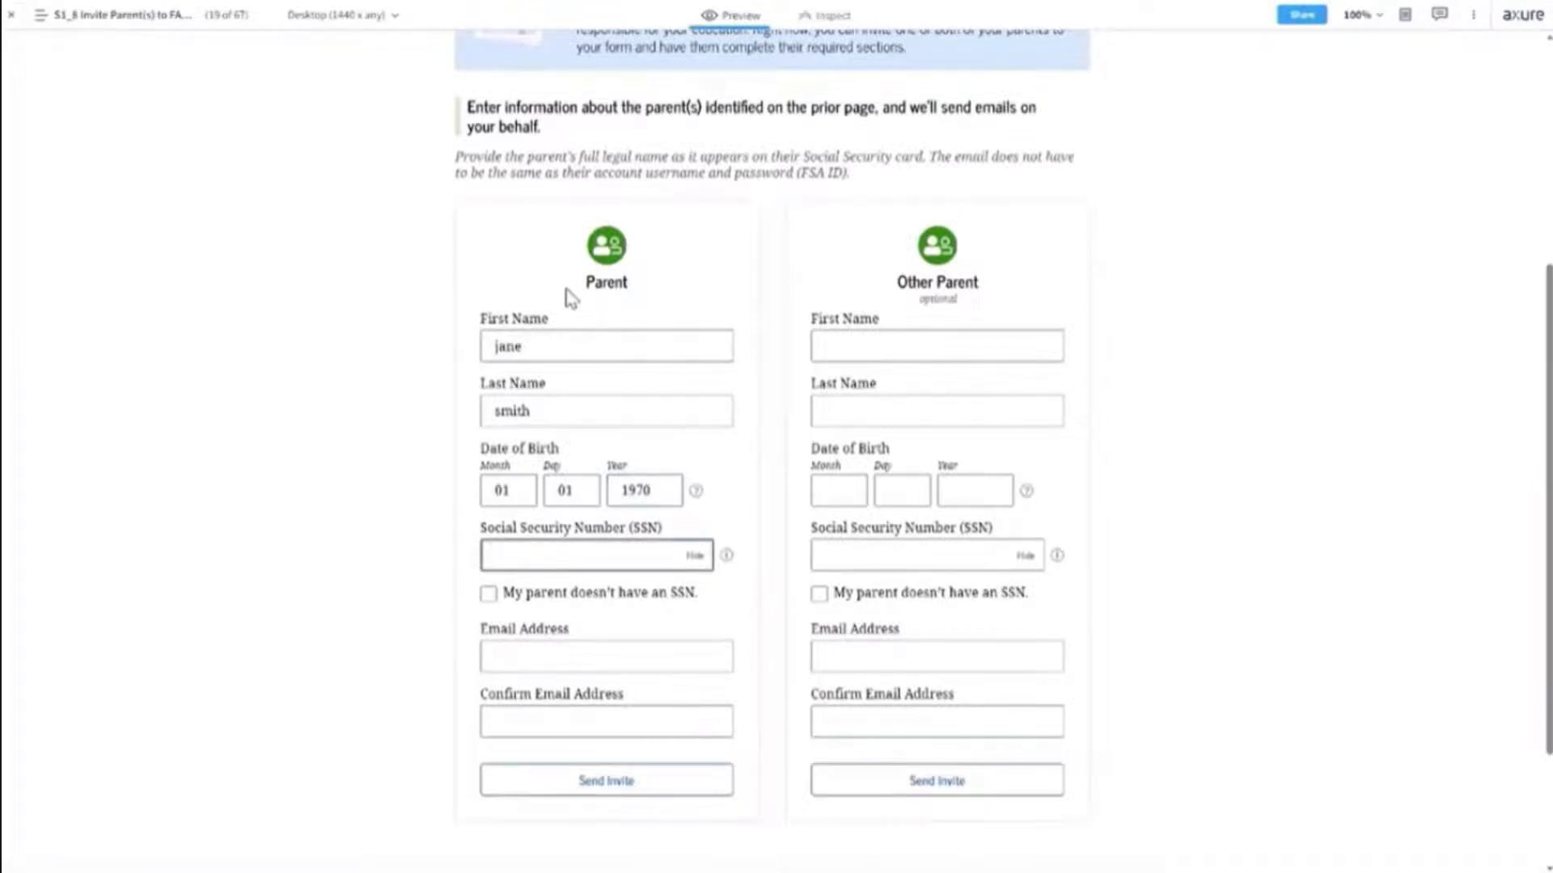
Enter and confirm the parent's email address, then send the invite.
left_click(602, 661)
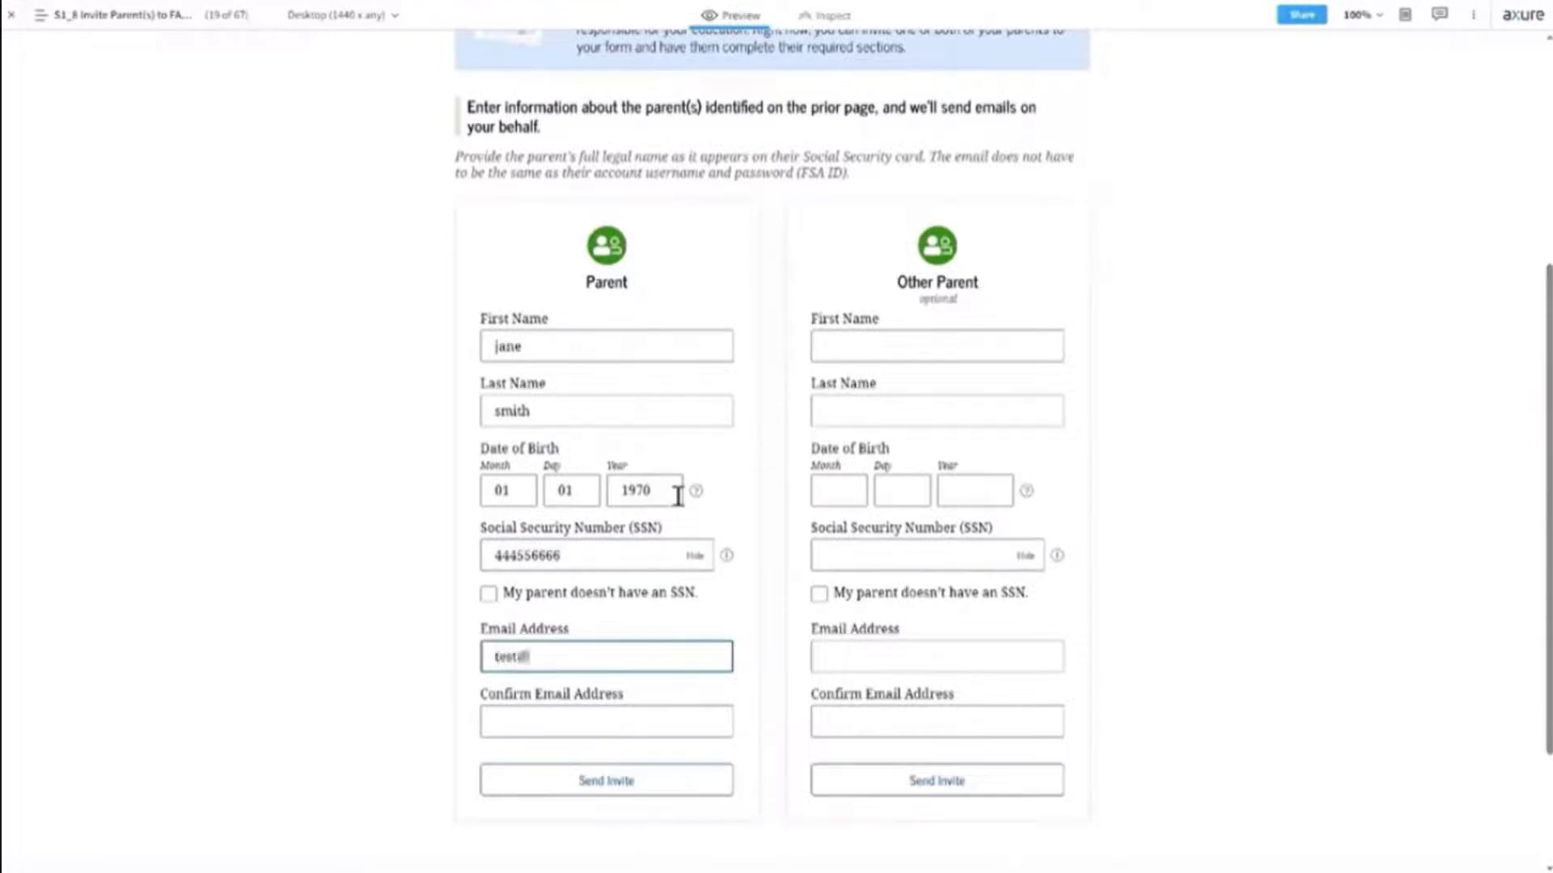
type("test@aol.com")
key("Tab")
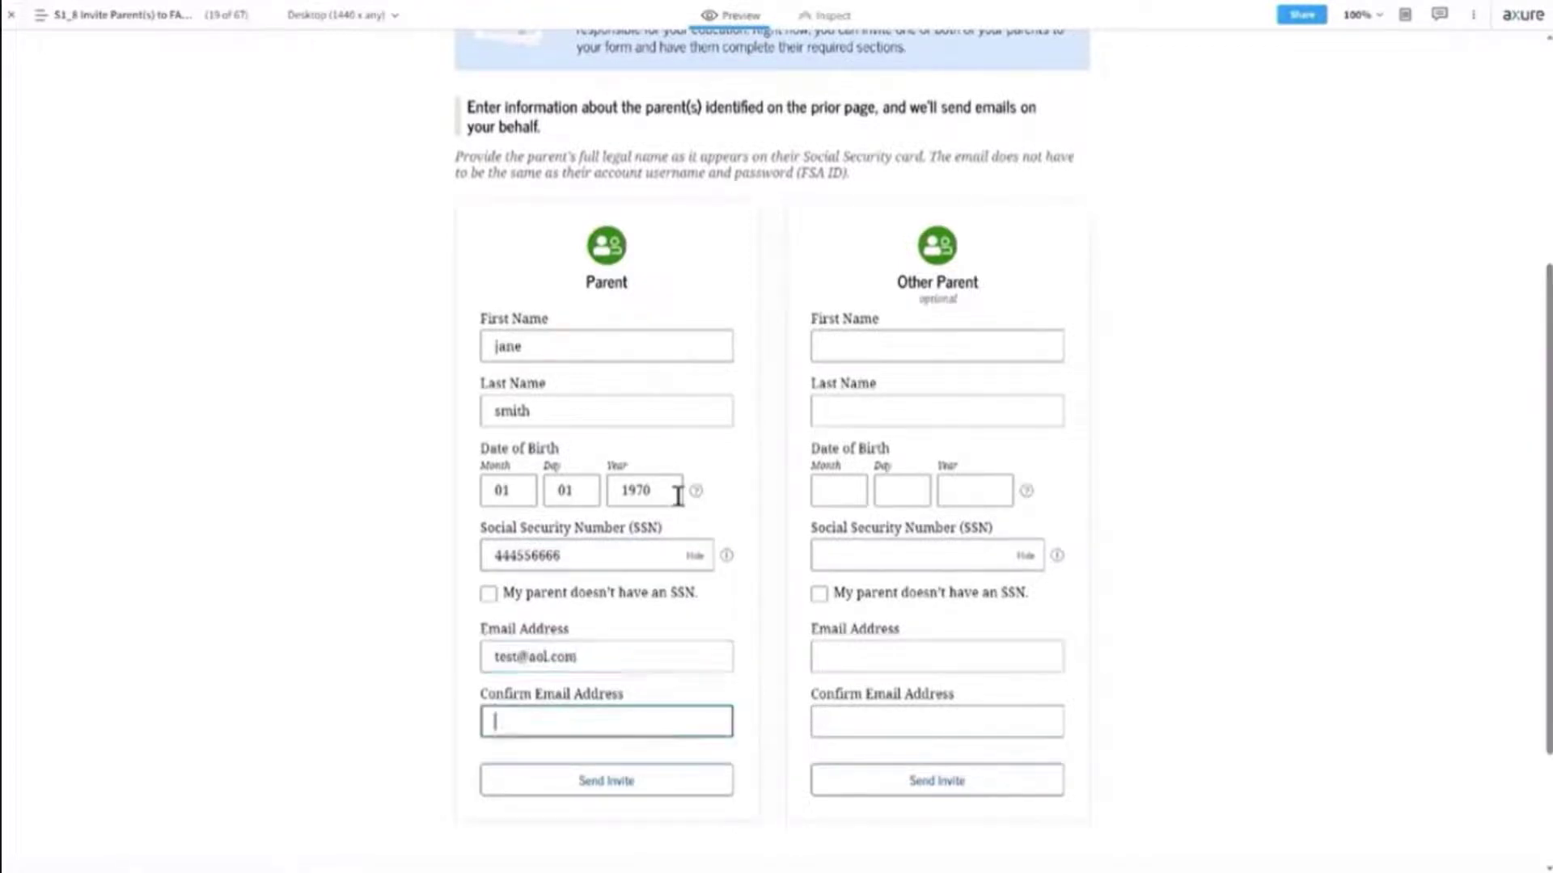
type("test@aol.com")
left_click(605, 781)
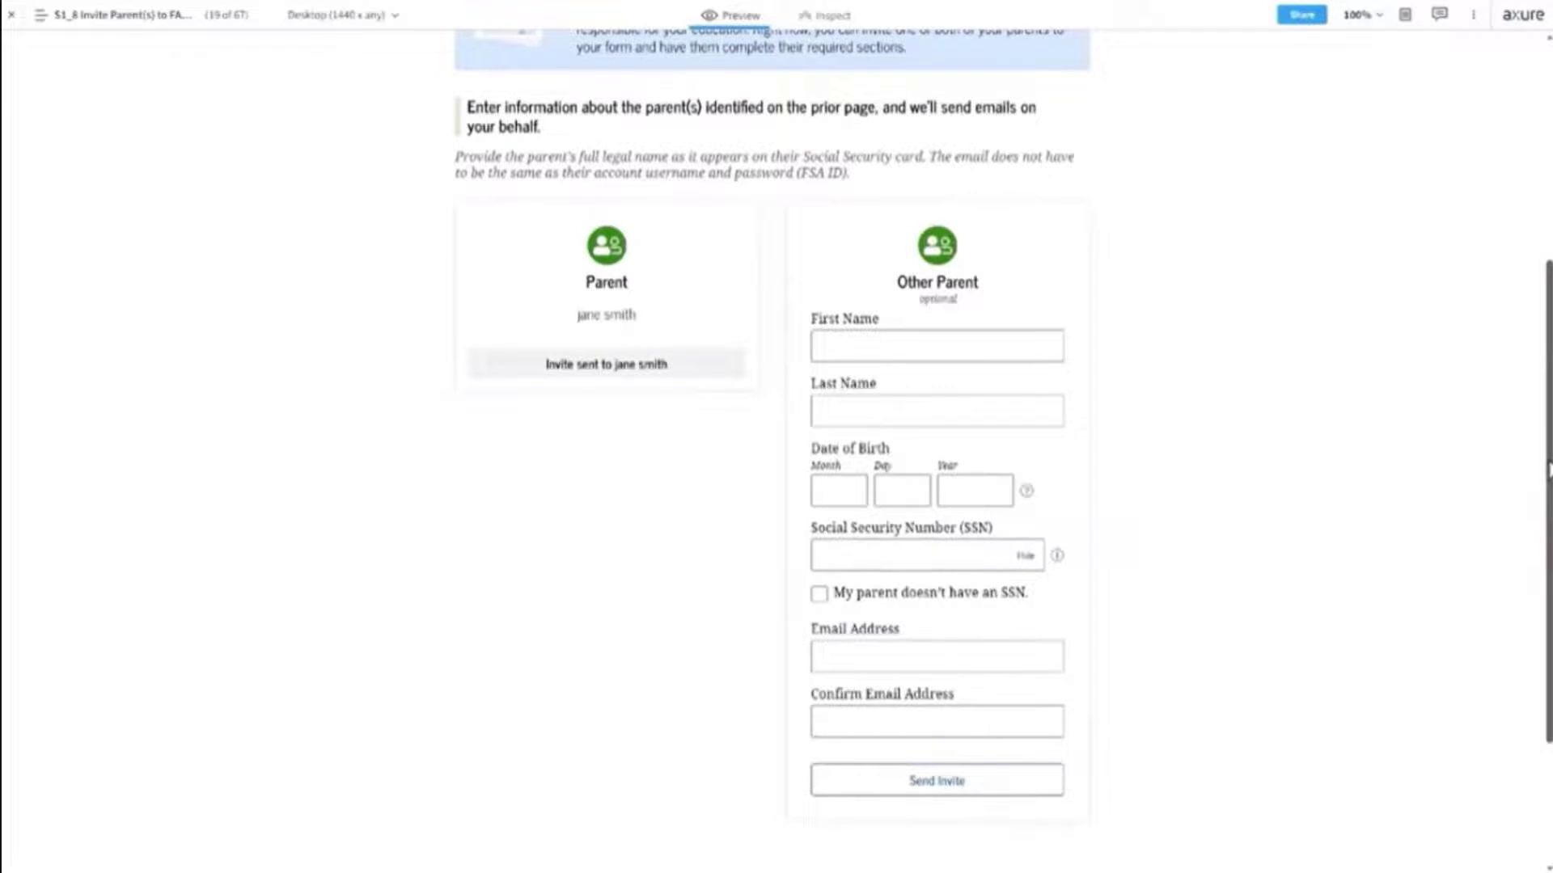
Scroll down the Invite Parent(s) page to its bottom Continue button.
scroll(1549, 469, "down", 2)
scroll(1174, 290, "up", 1)
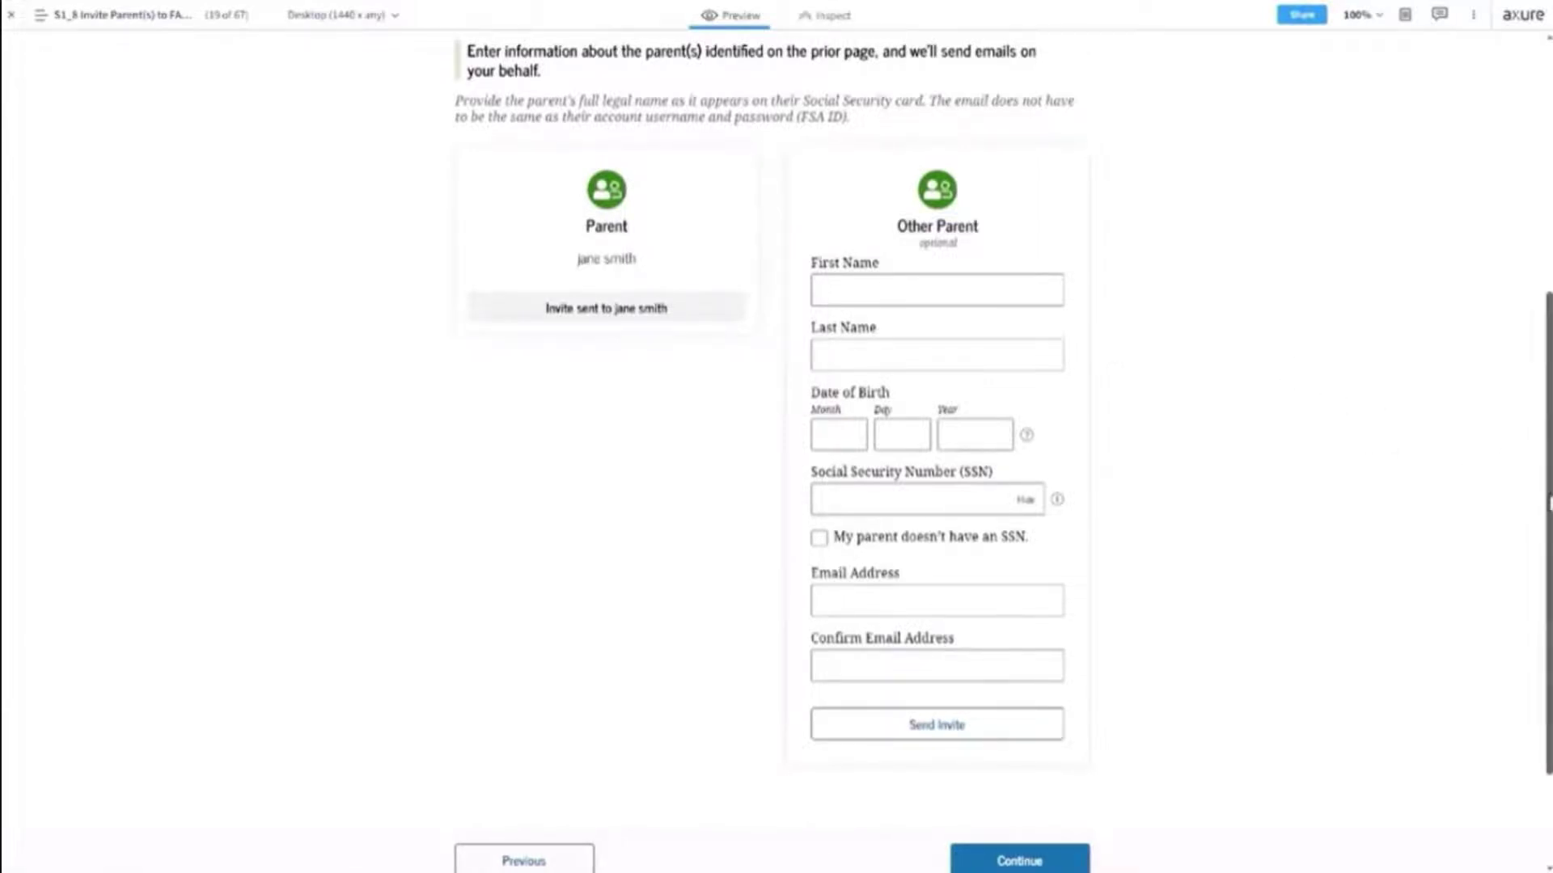
scroll(1549, 503, "down", 2)
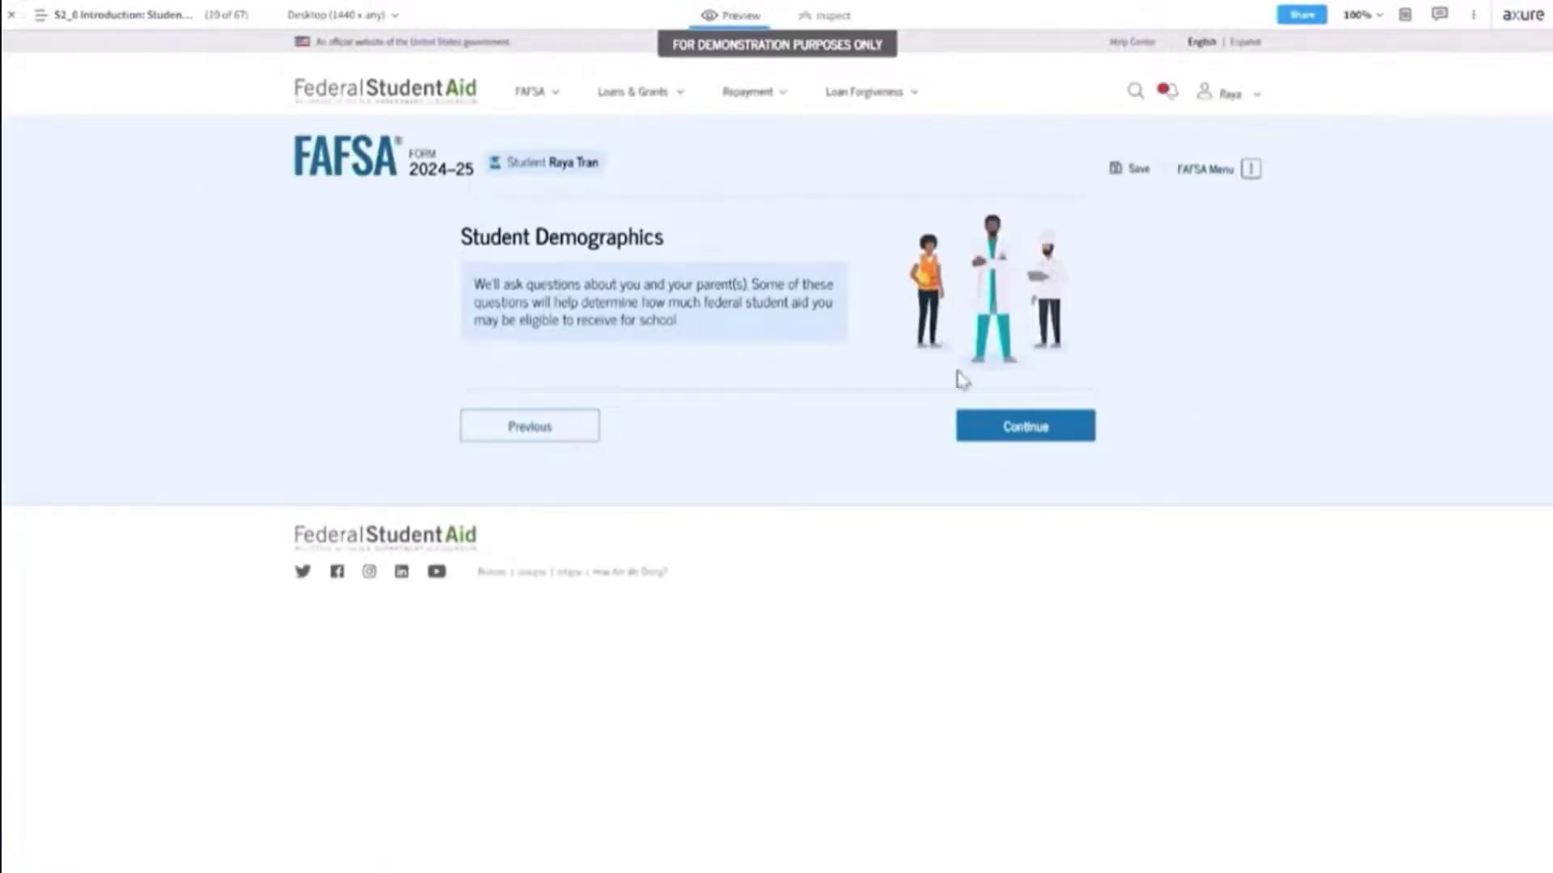
Pass the Demographics intro, answer gender Female and transgender 'Prefer not to answer', then continue.
left_click(1031, 437)
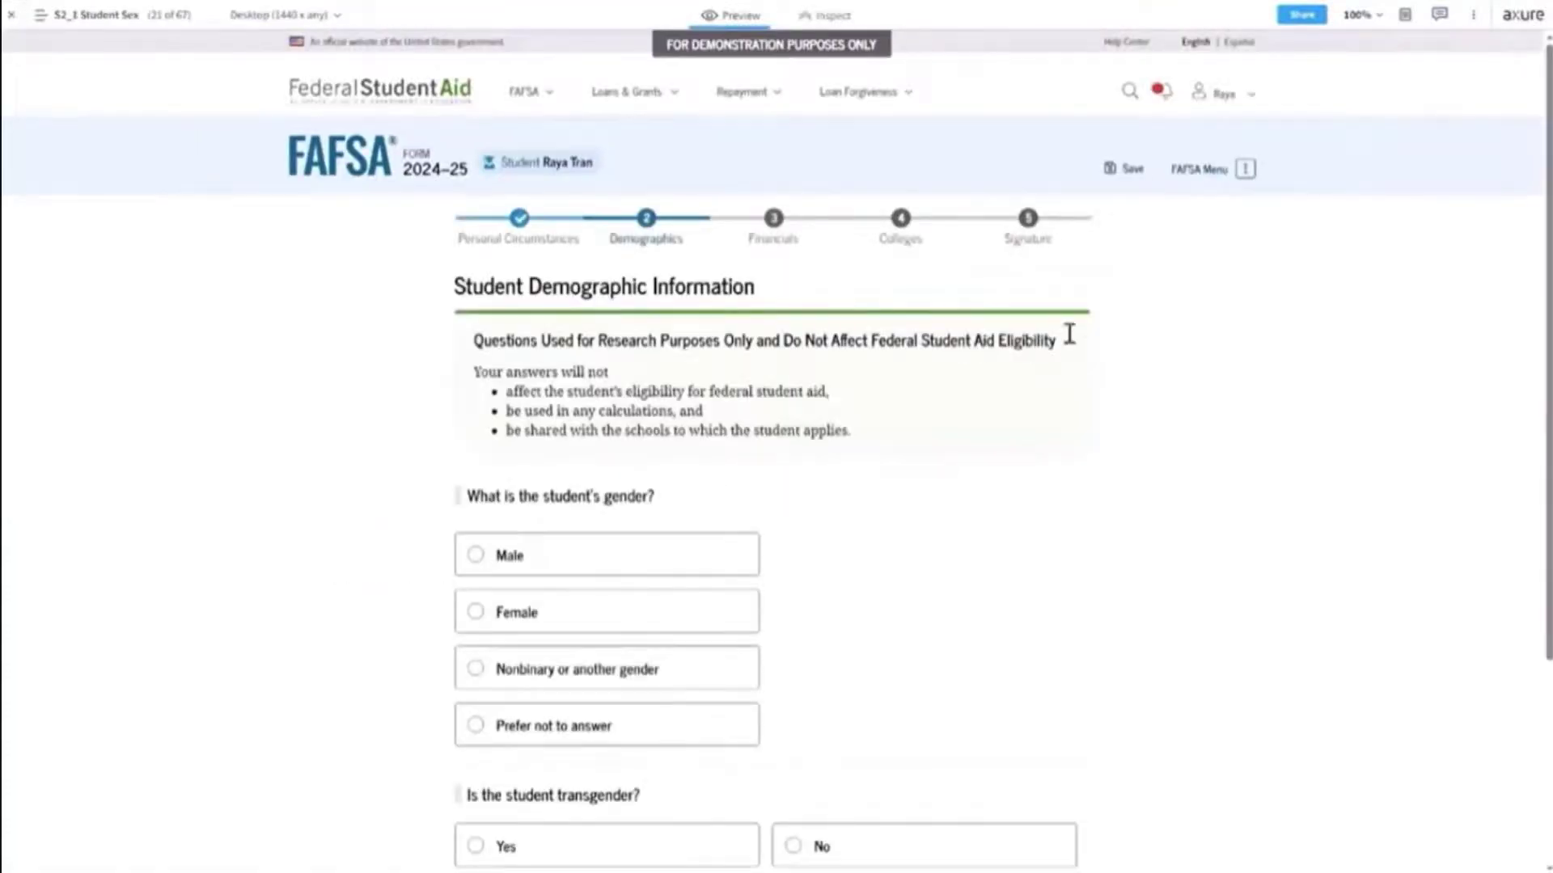
left_click_drag(1547, 308, 1543, 414)
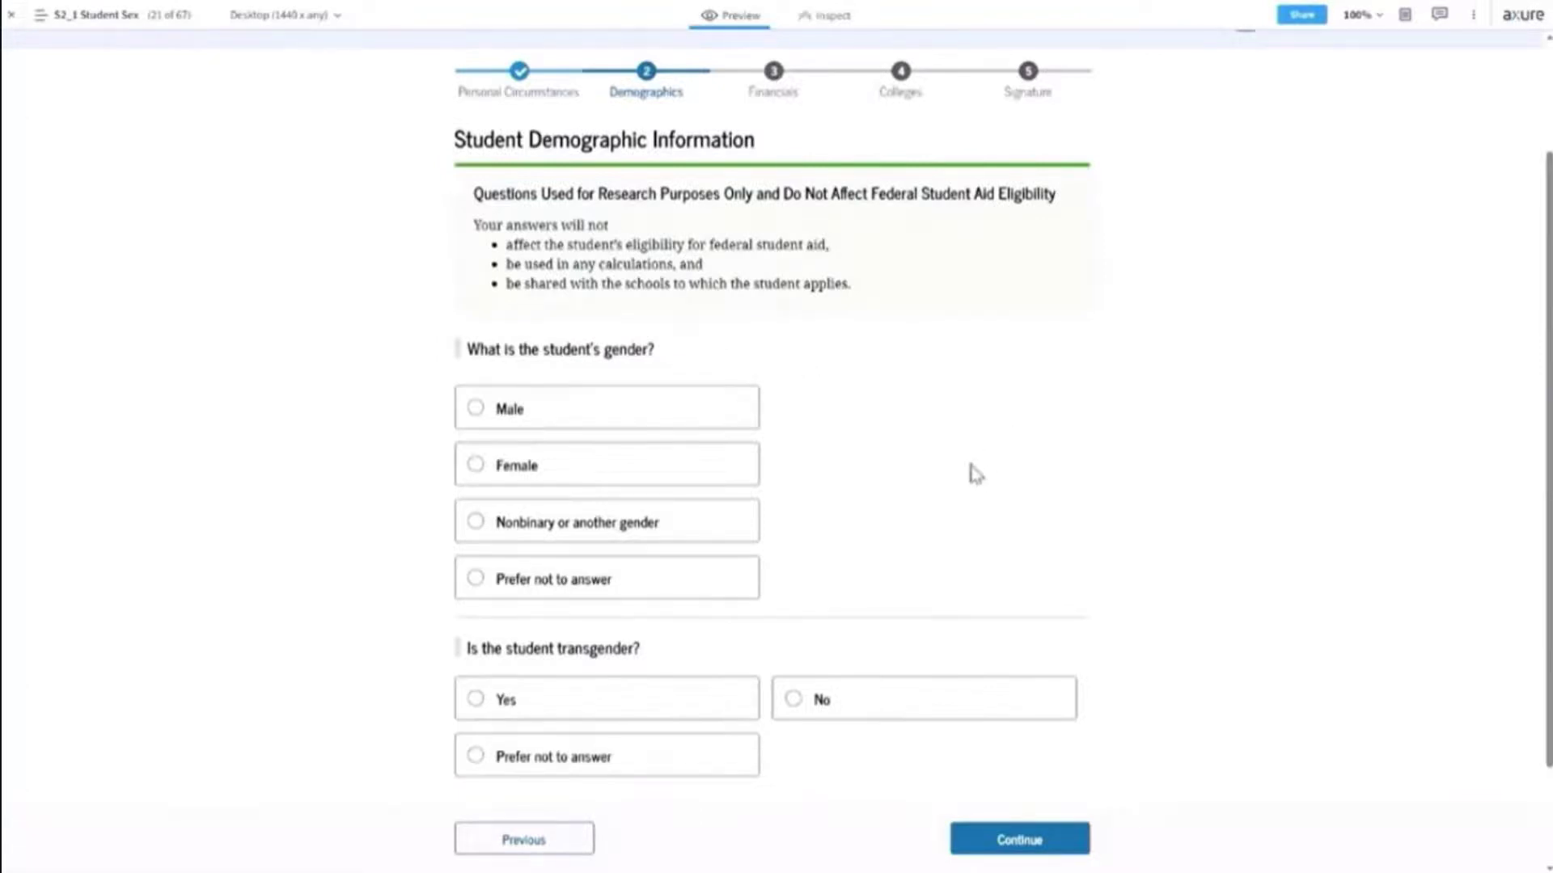
left_click(705, 474)
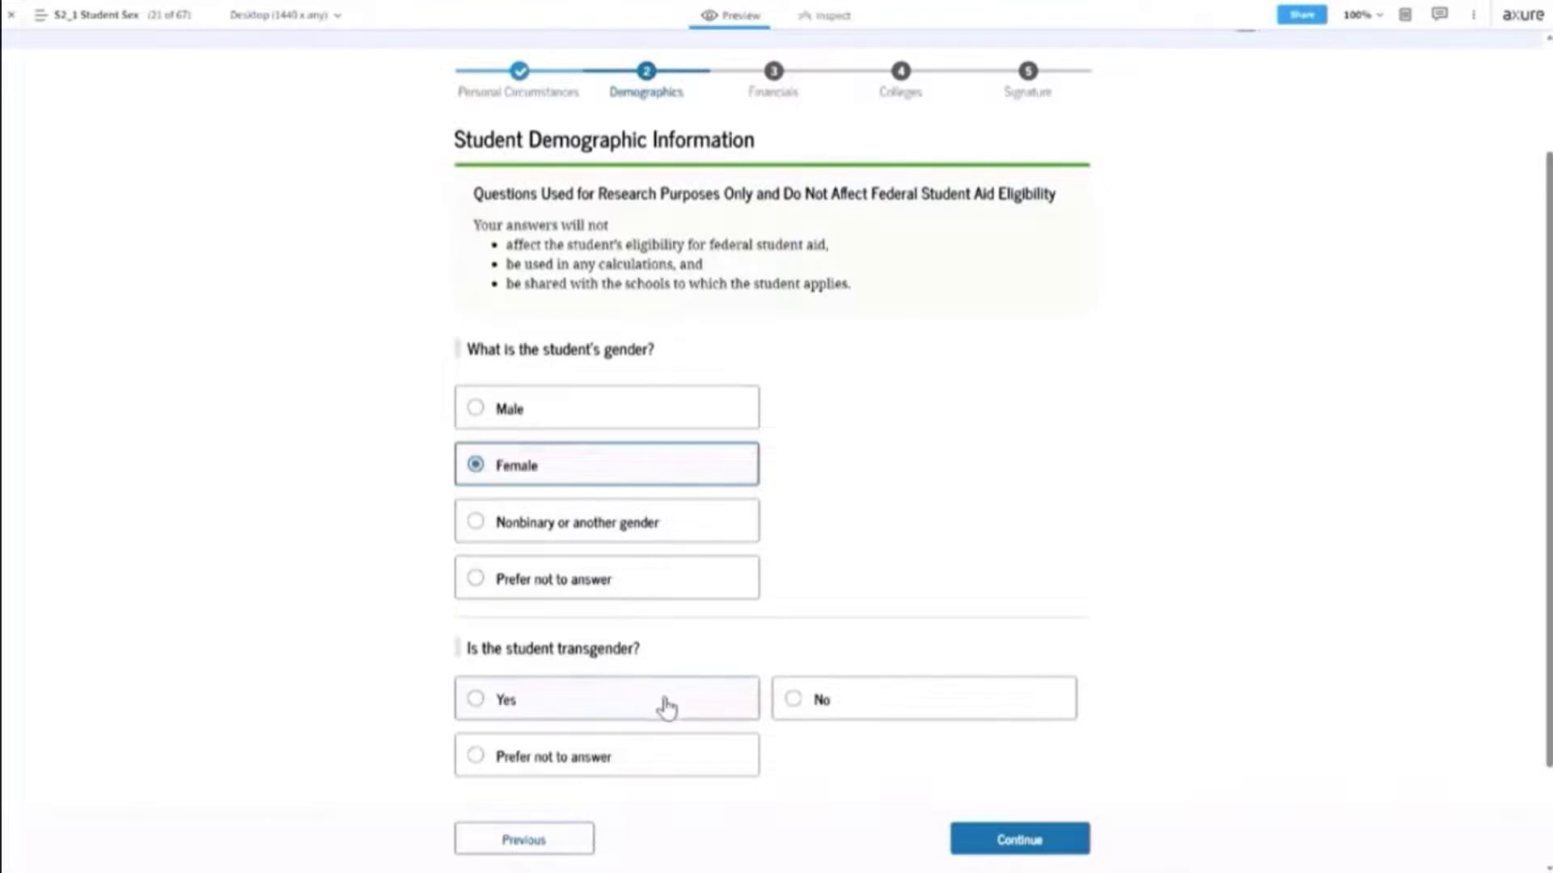
left_click(667, 768)
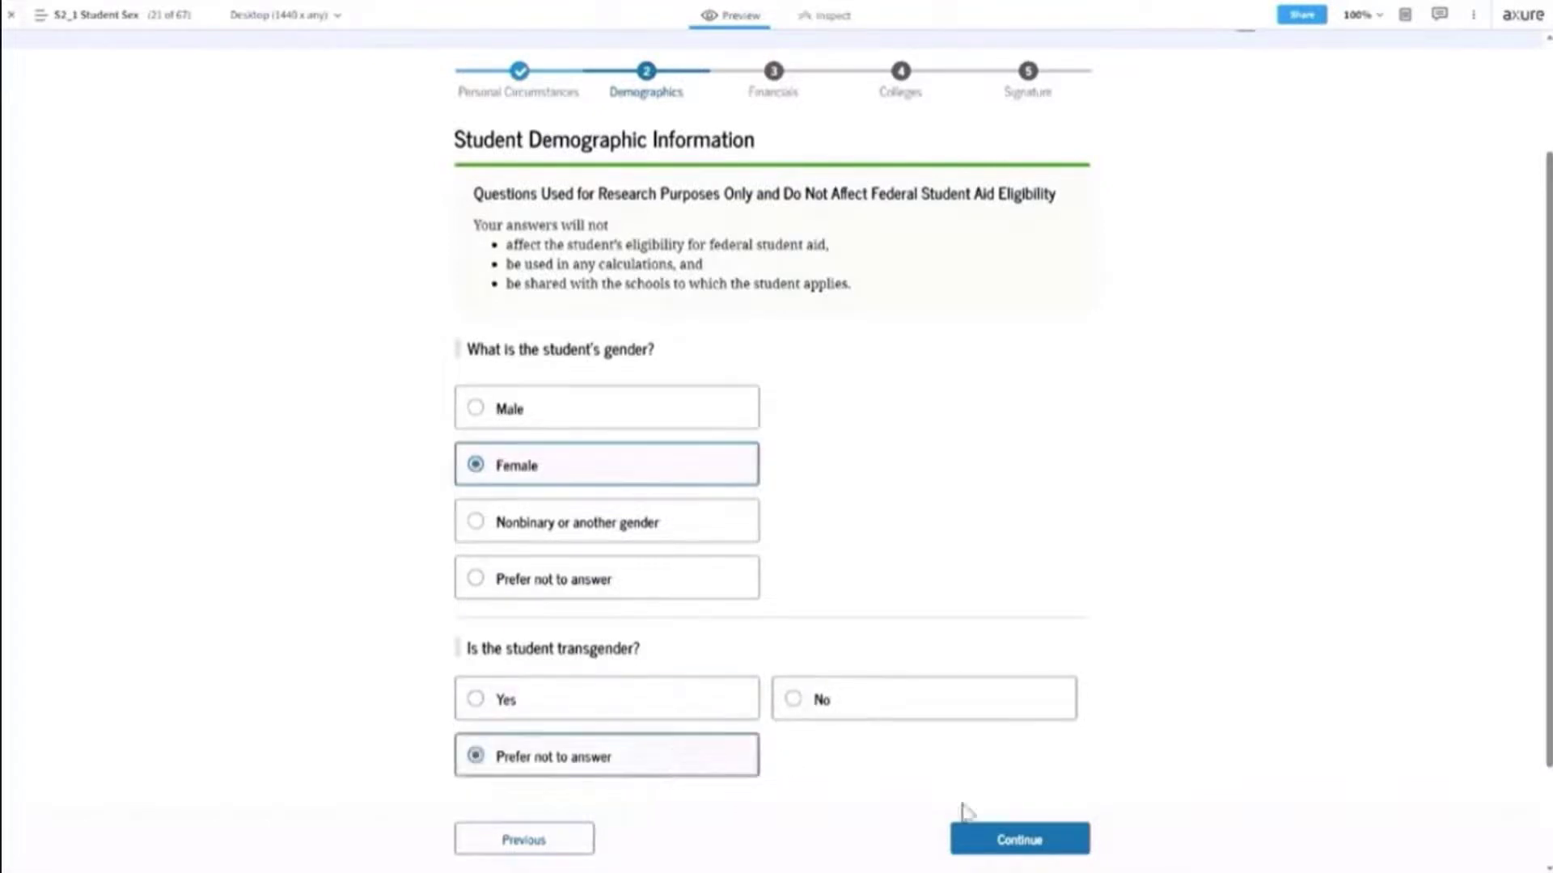
left_click(1038, 843)
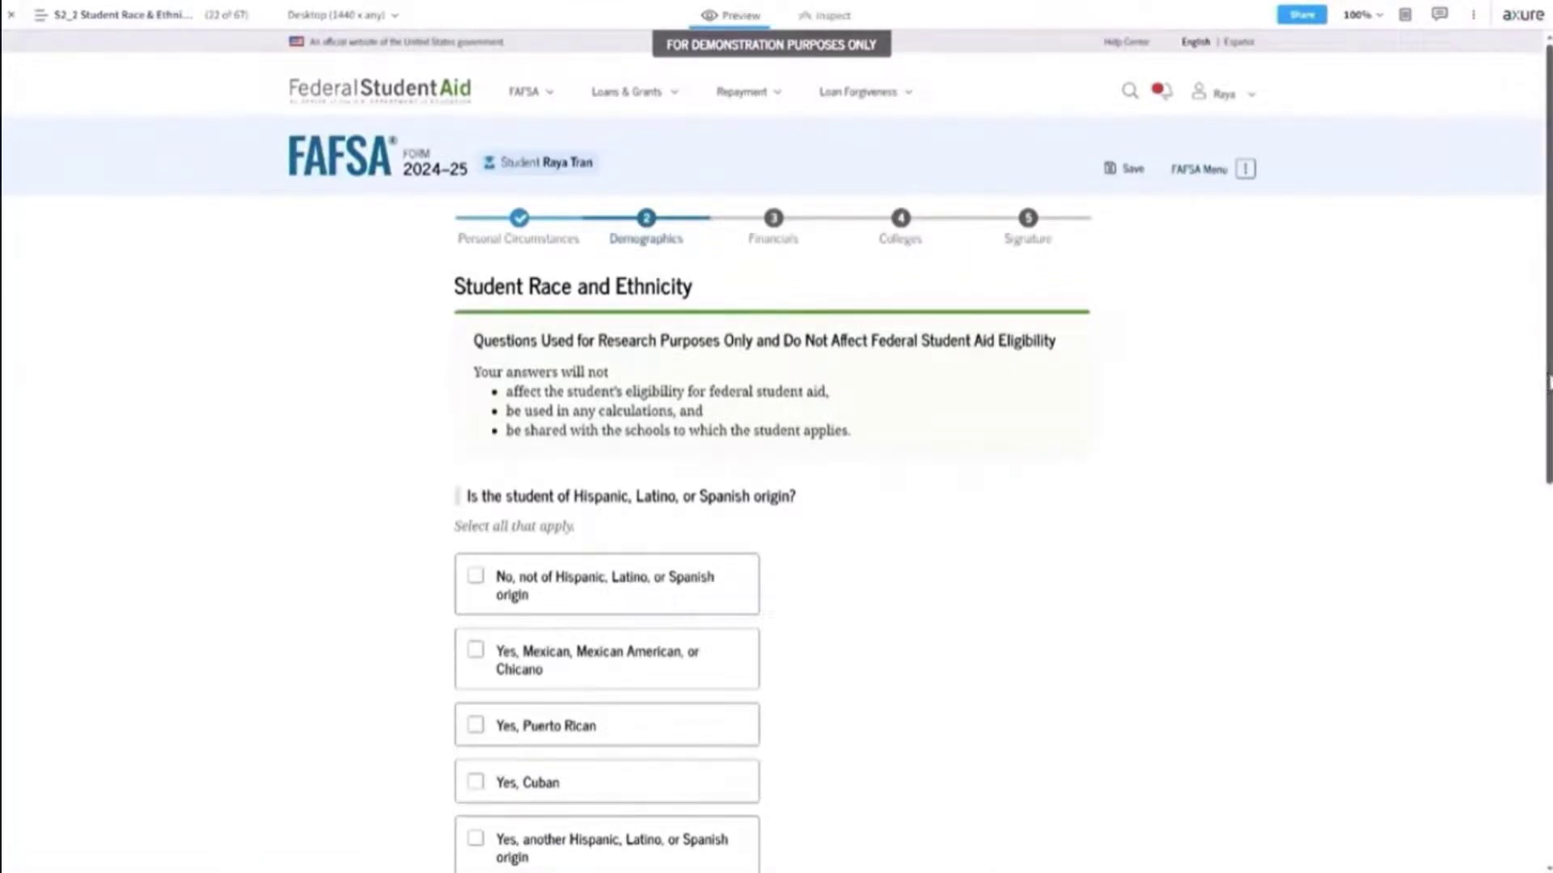
Mark the student's origin as Yes, Cuban and choose White as the race.
left_click_drag(1548, 380, 1548, 522)
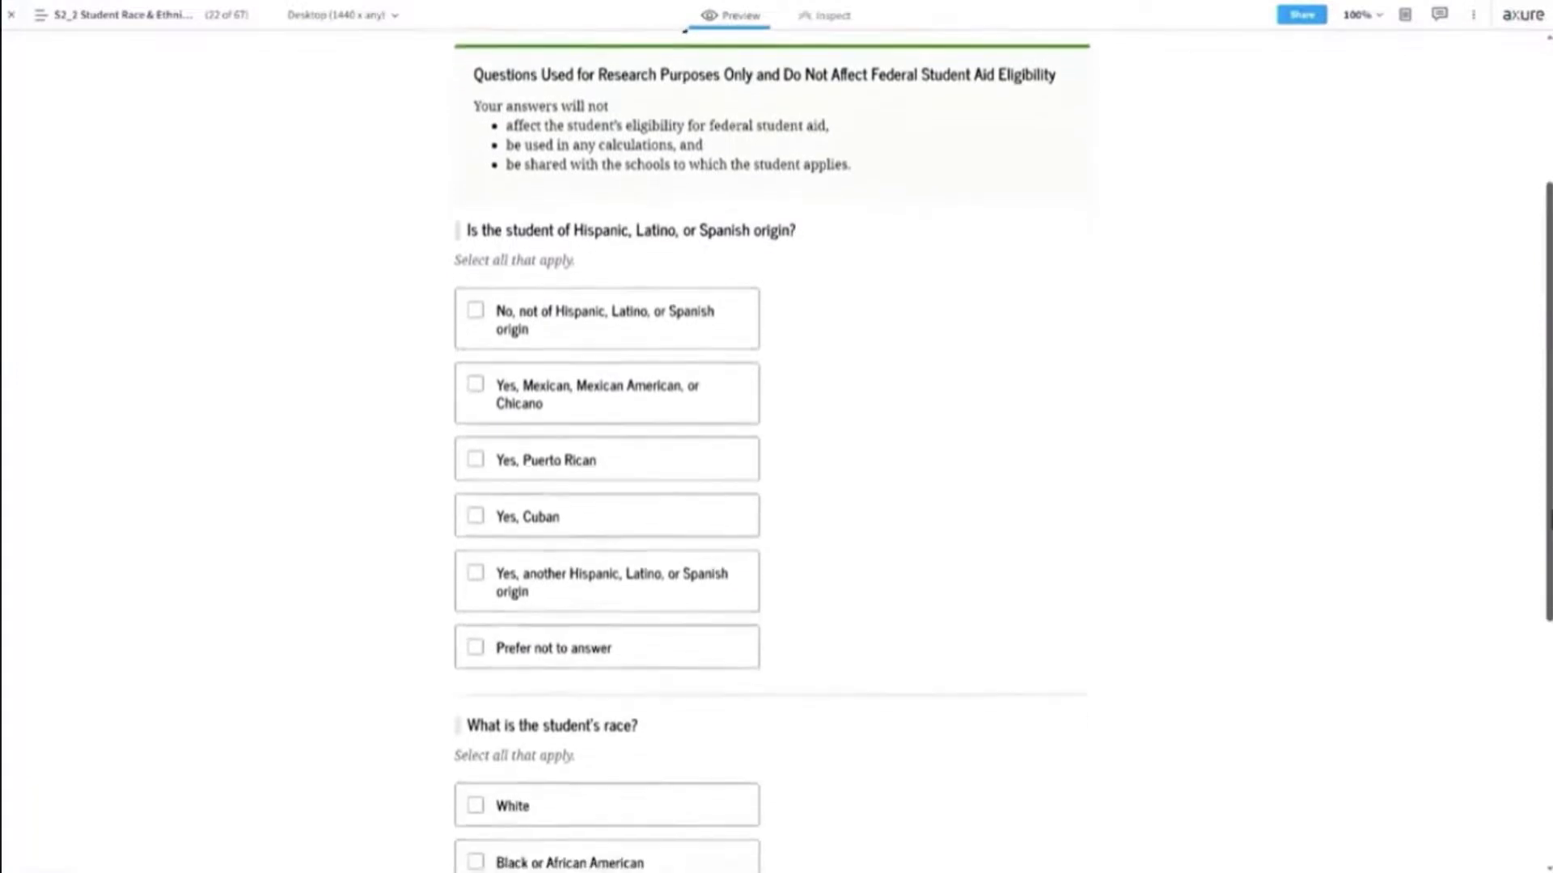
left_click(668, 520)
left_click_drag(1540, 513, 1542, 735)
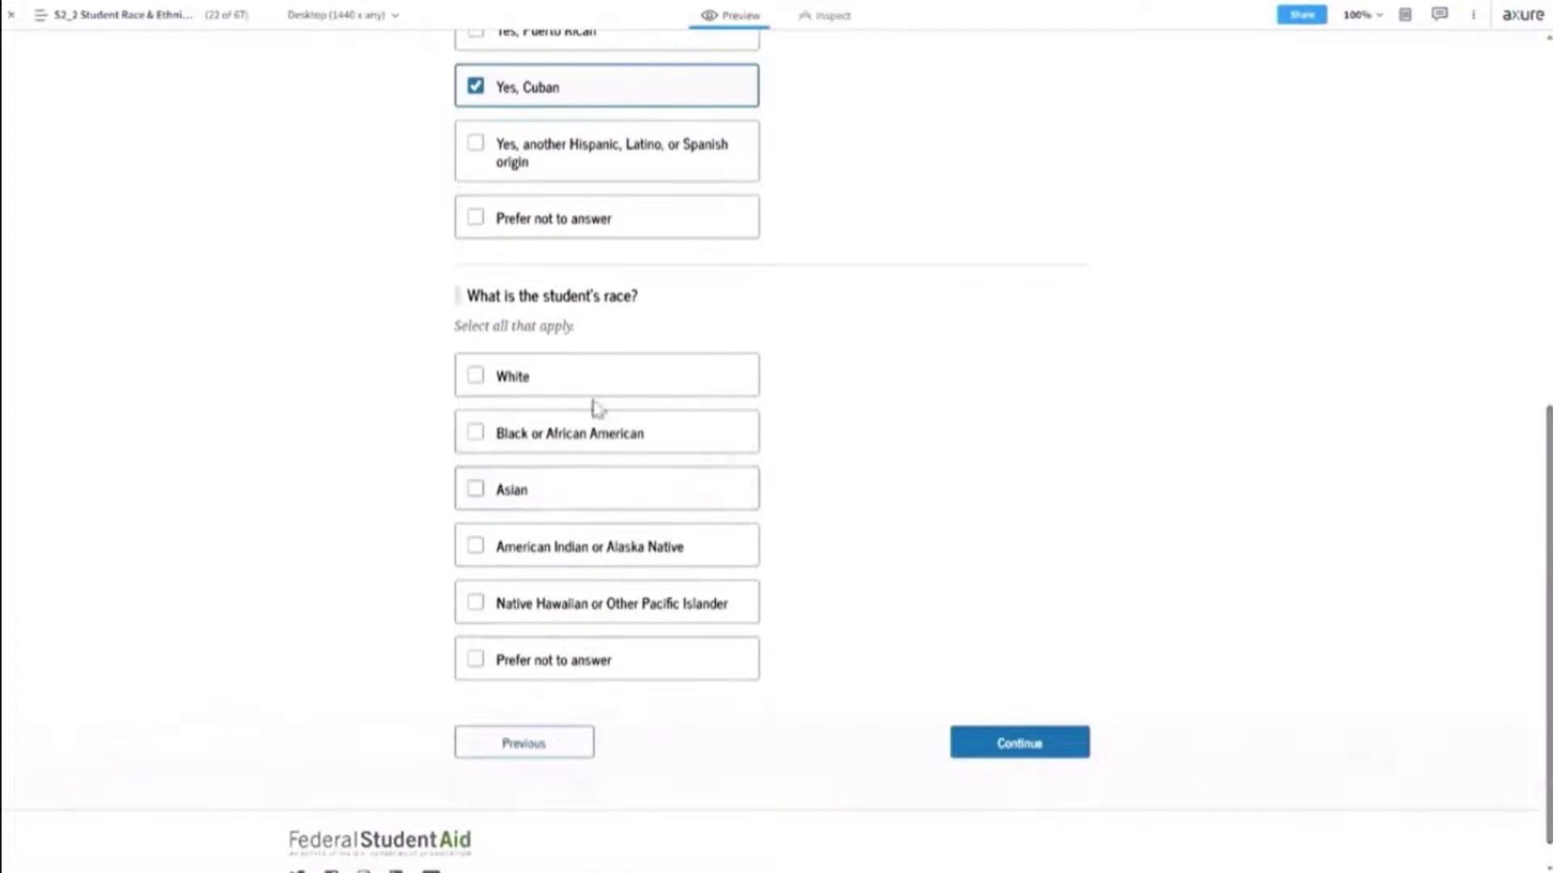
left_click(625, 387)
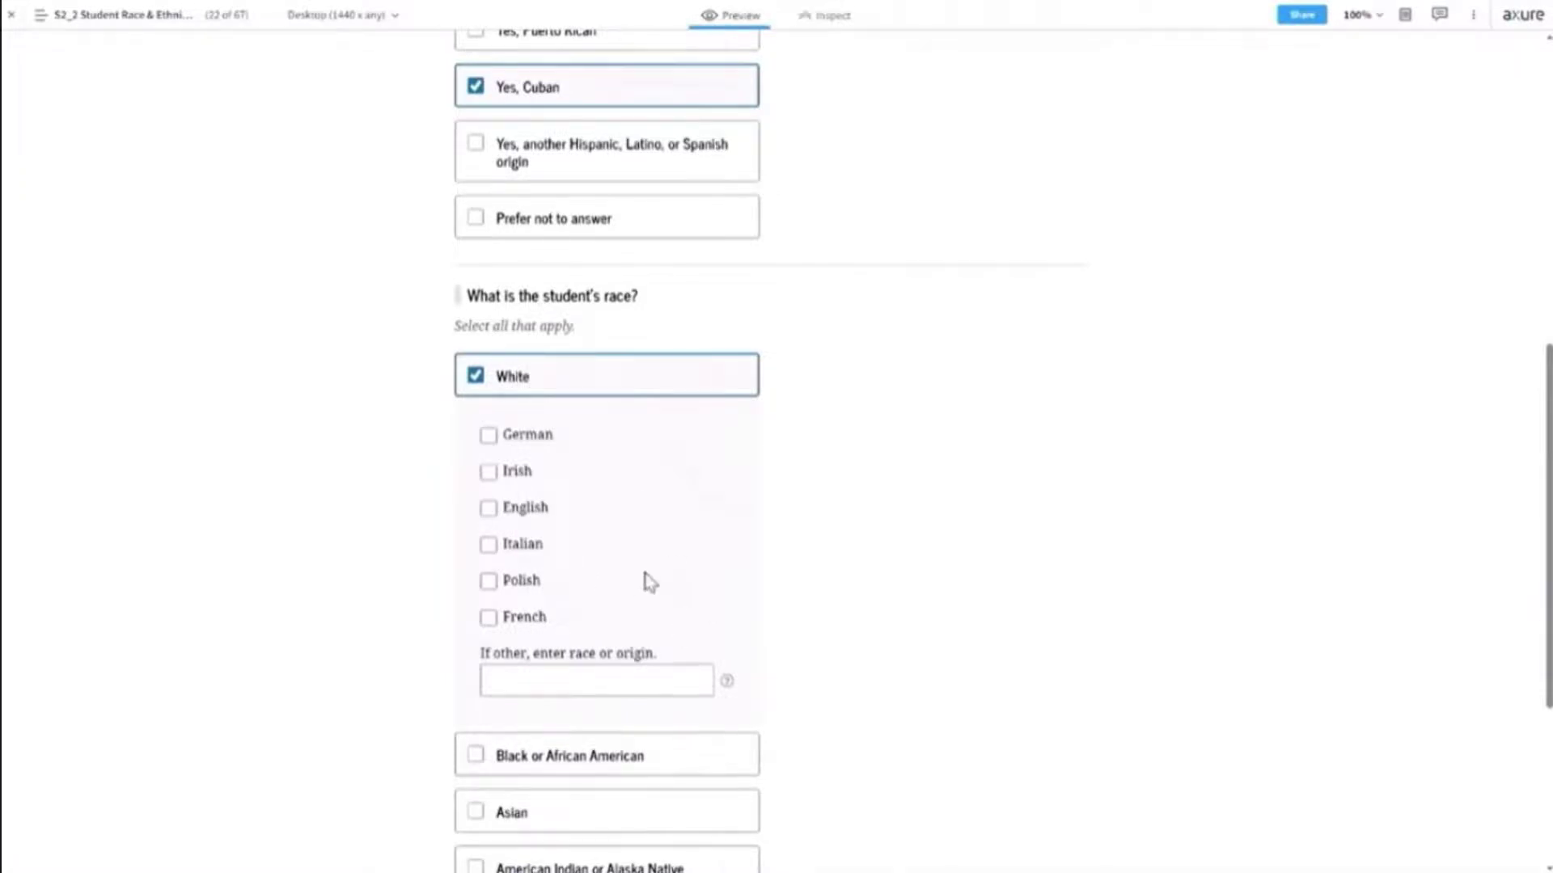
Add Asian to the student's races, leaving the other race box empty, and continue.
left_click(593, 681)
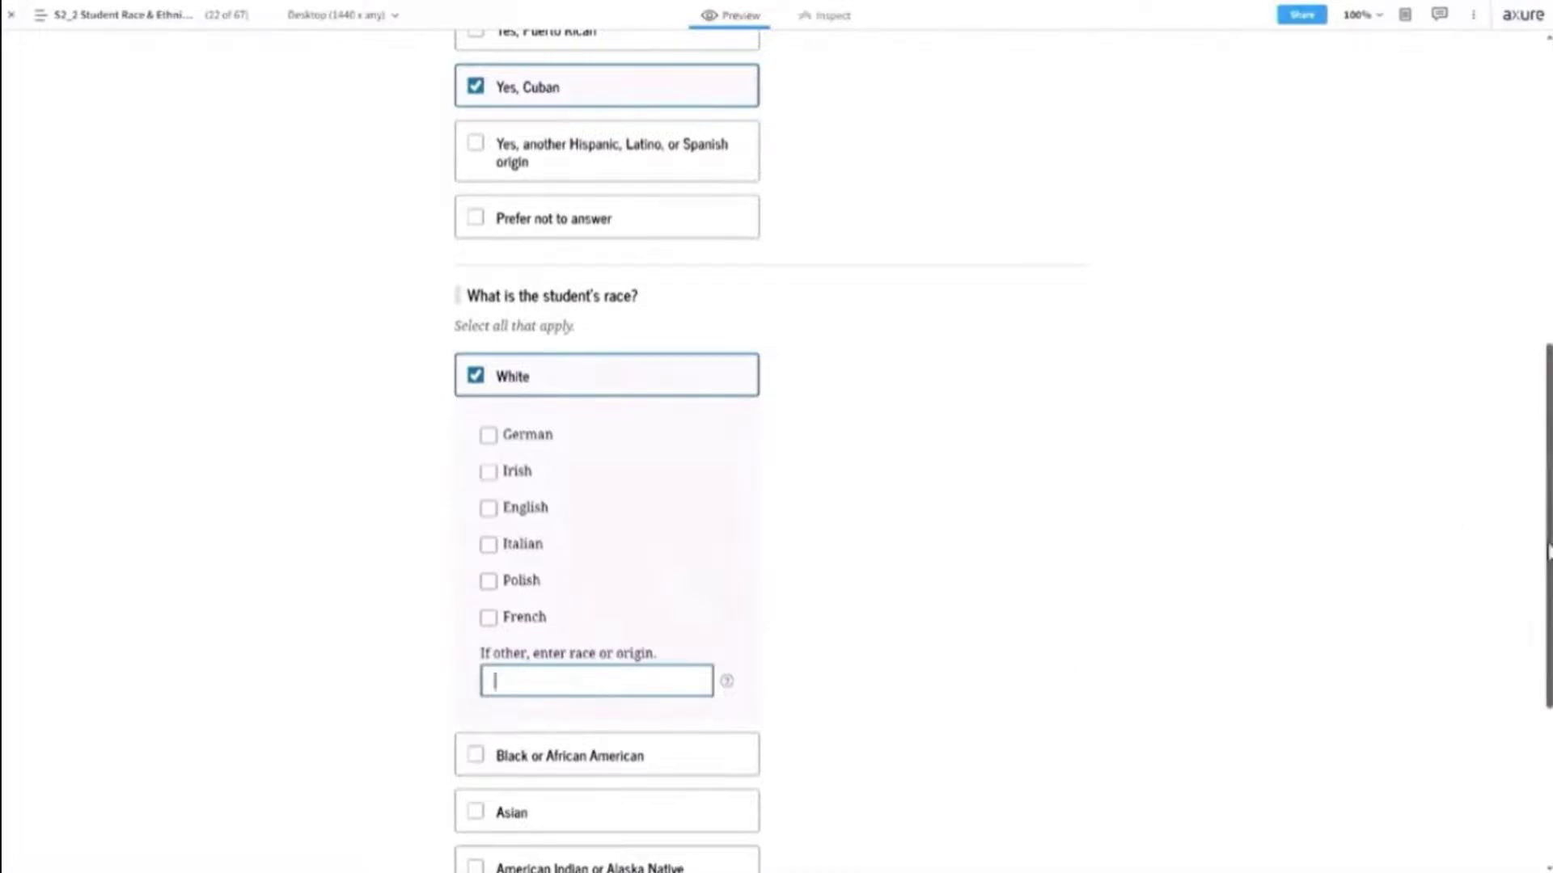
scroll(1548, 559, "down", 3)
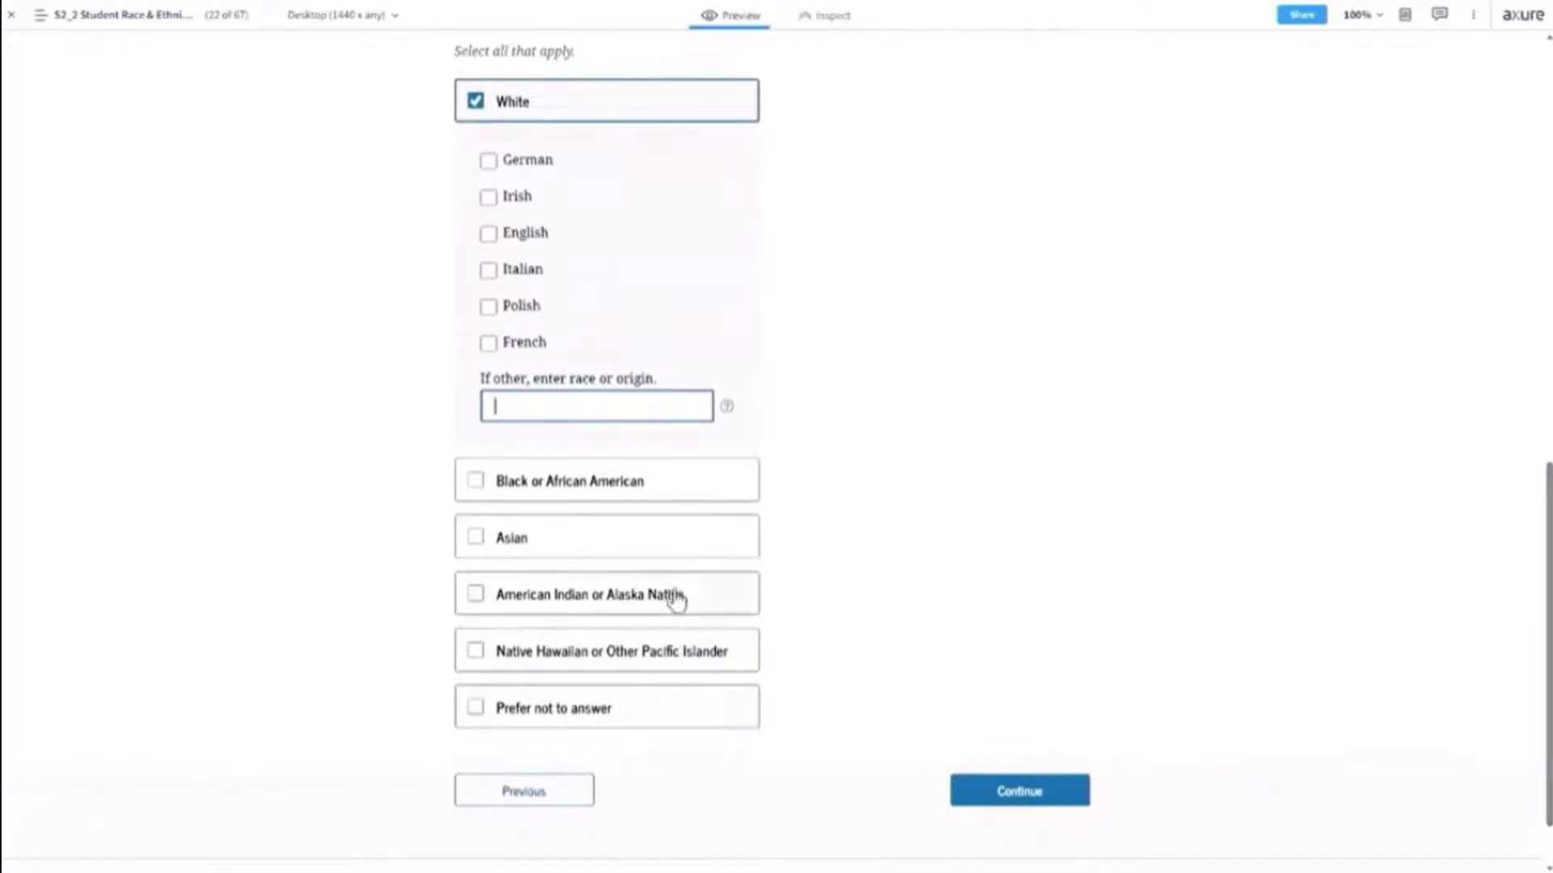
left_click(644, 552)
left_click(644, 552)
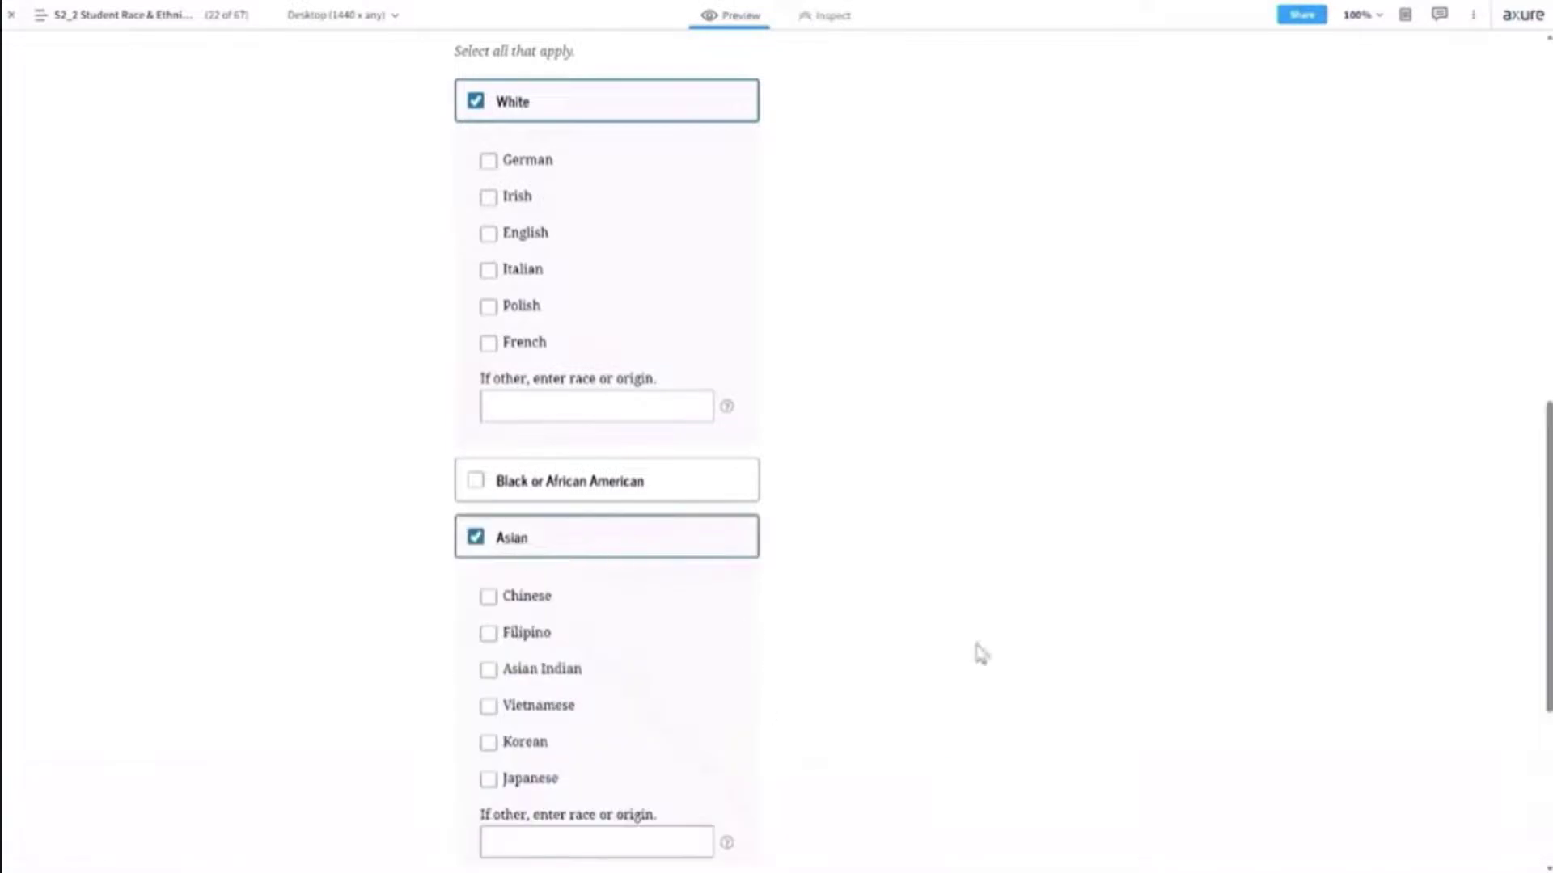
scroll(1040, 641, "down", 5)
left_click(1024, 715)
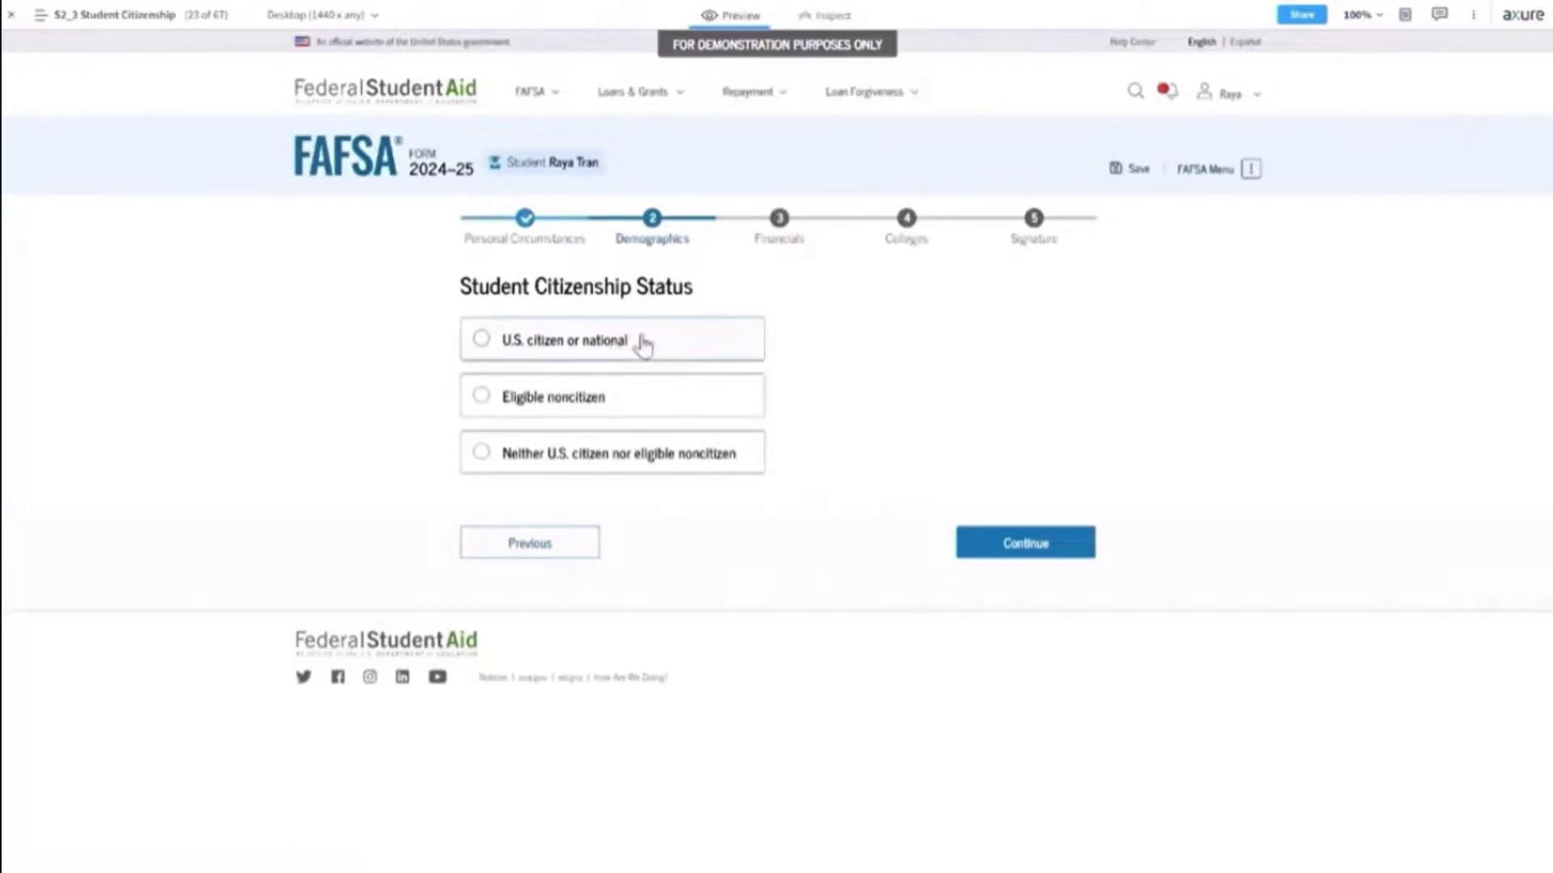
Try Eligible noncitizen, then answer U.S. citizen or national and continue to parent education.
left_click(677, 405)
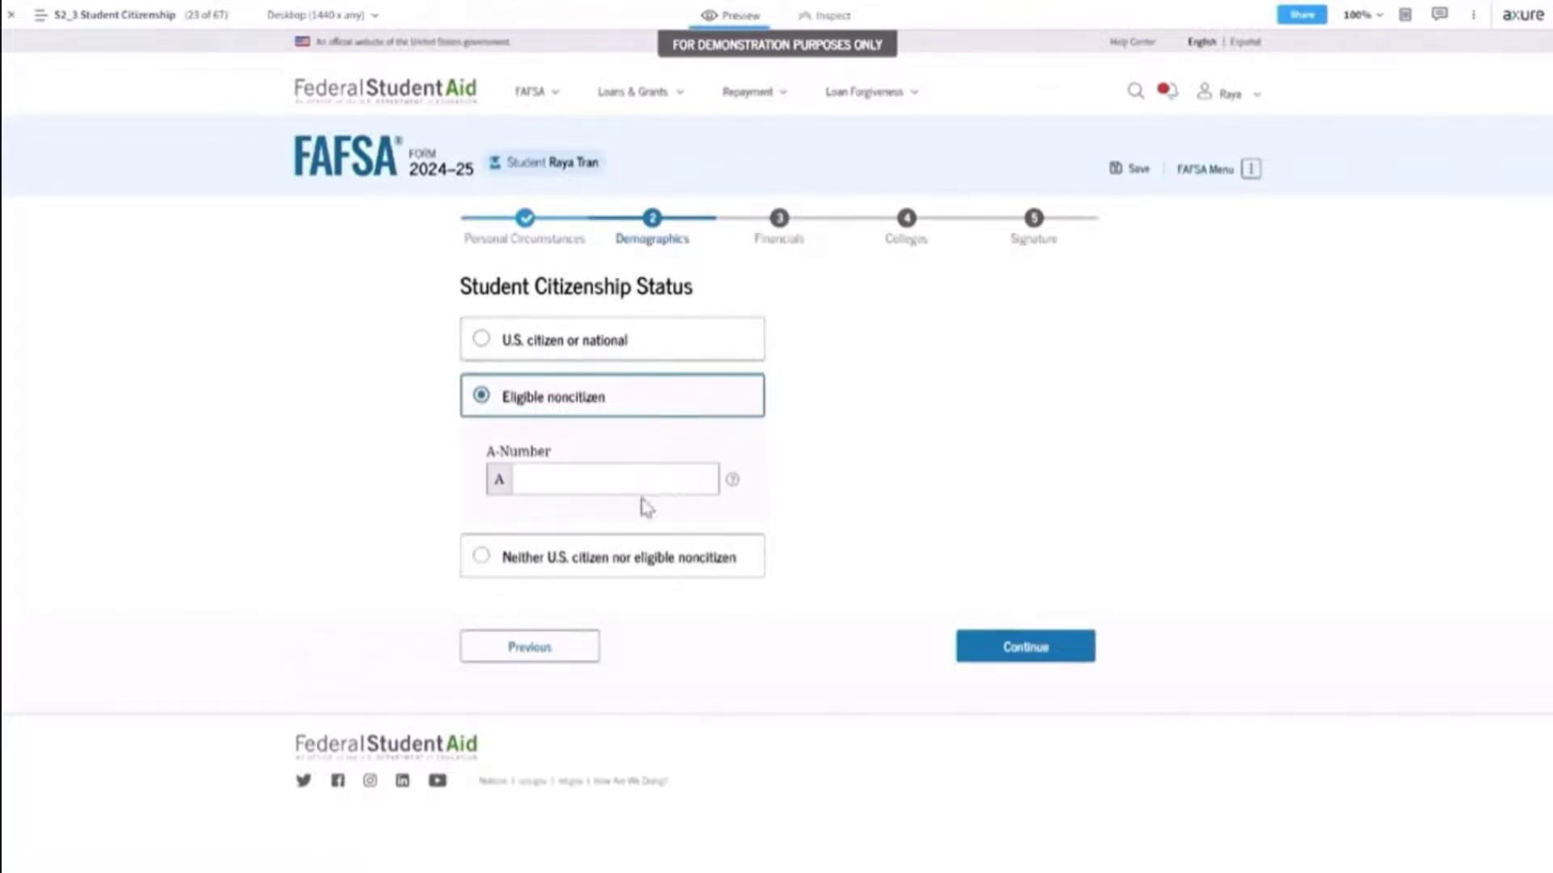
left_click(680, 343)
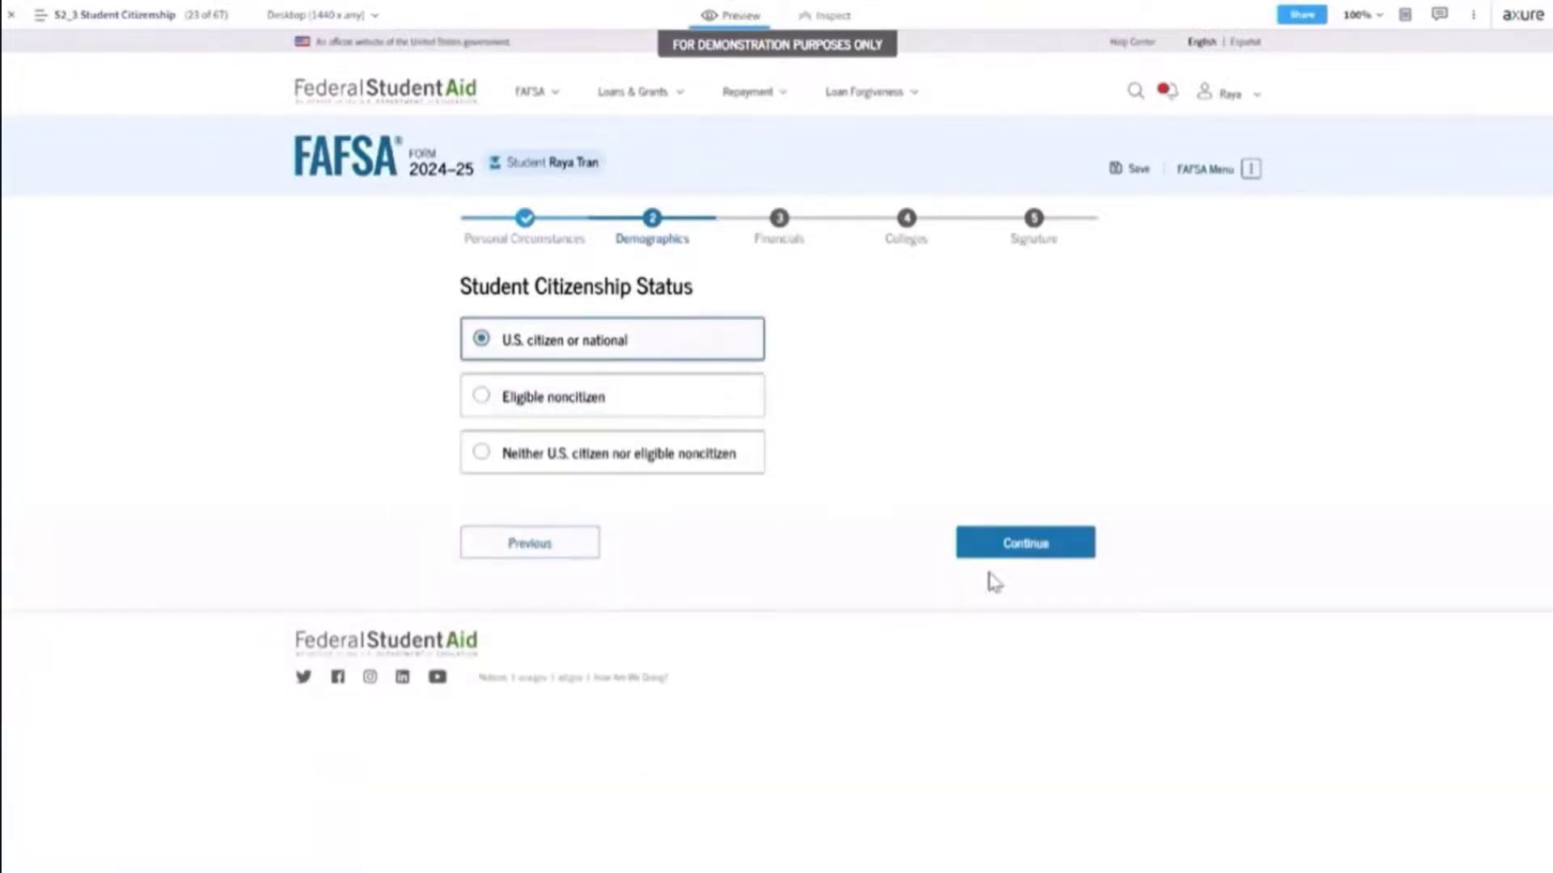
left_click(1033, 556)
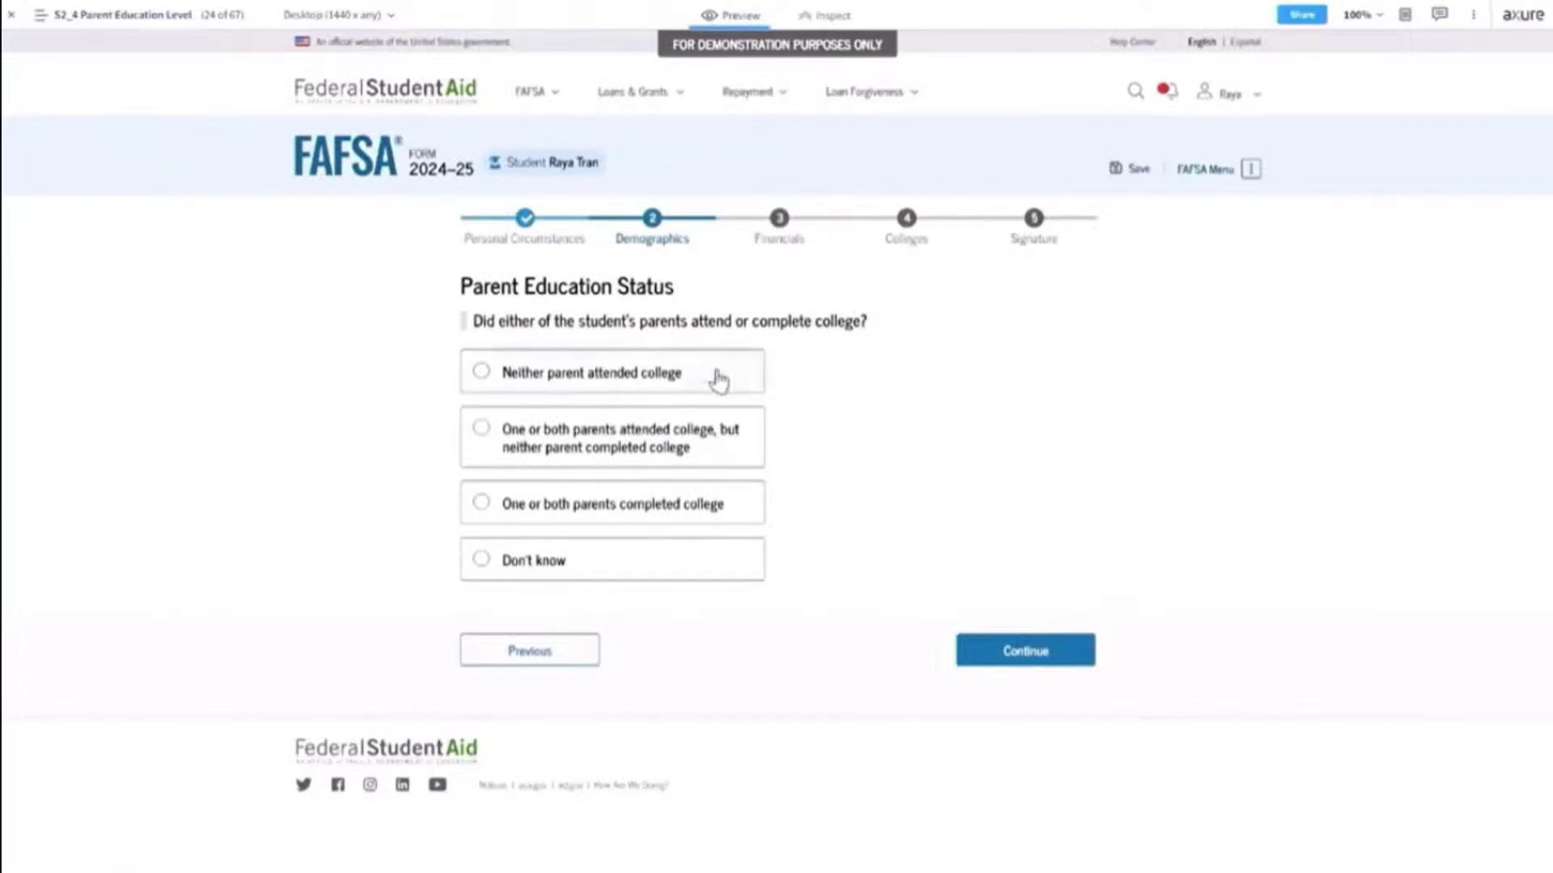
Answer 'One or both parents completed college' and continue to the line-of-duty question.
left_click(665, 511)
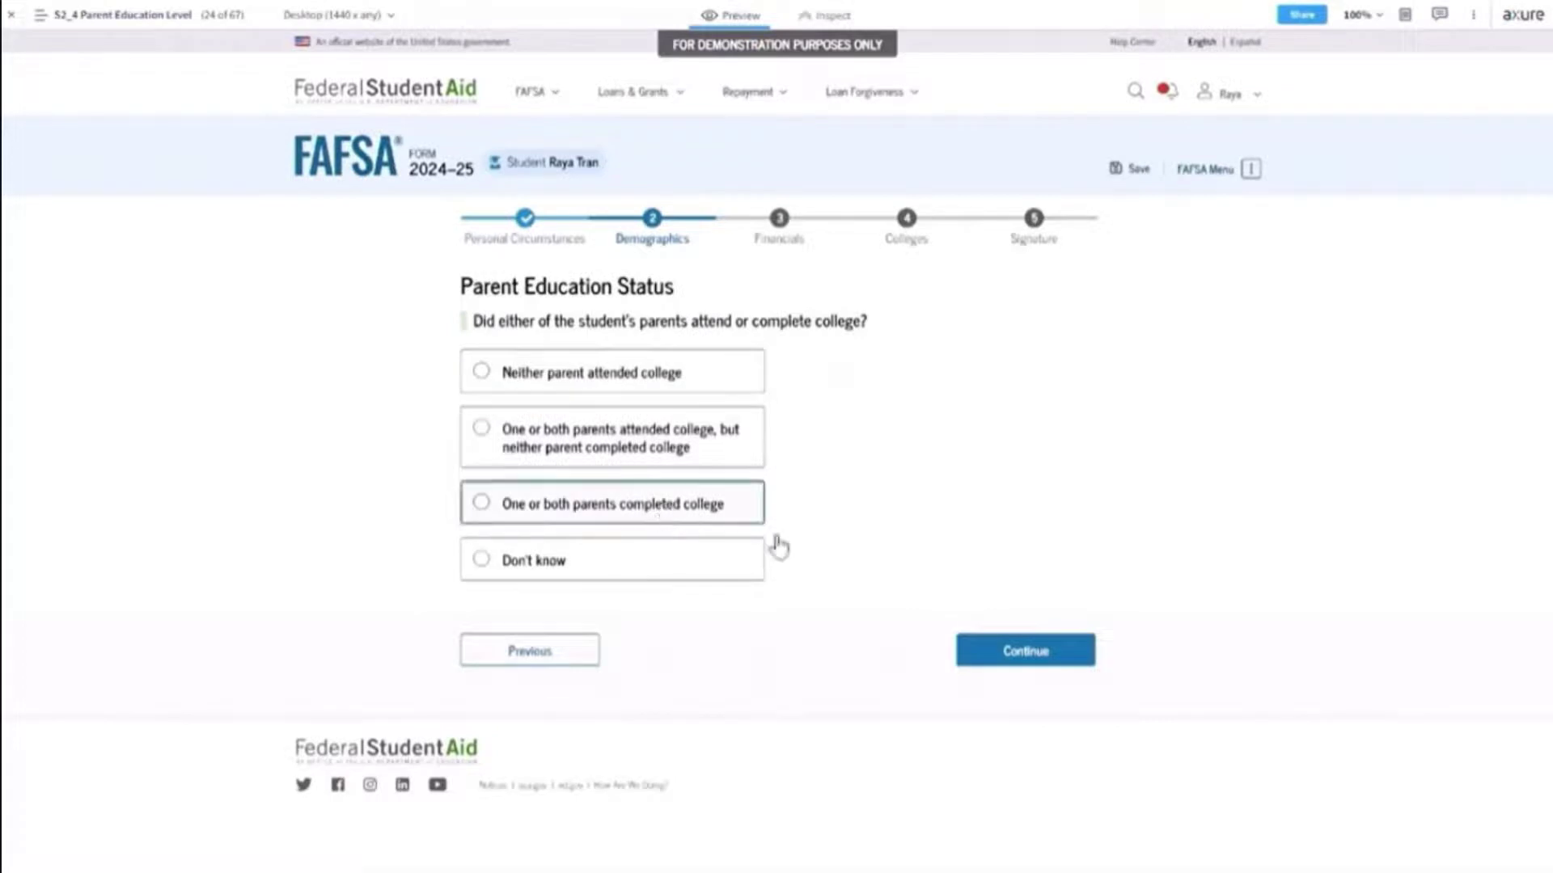
left_click(1048, 659)
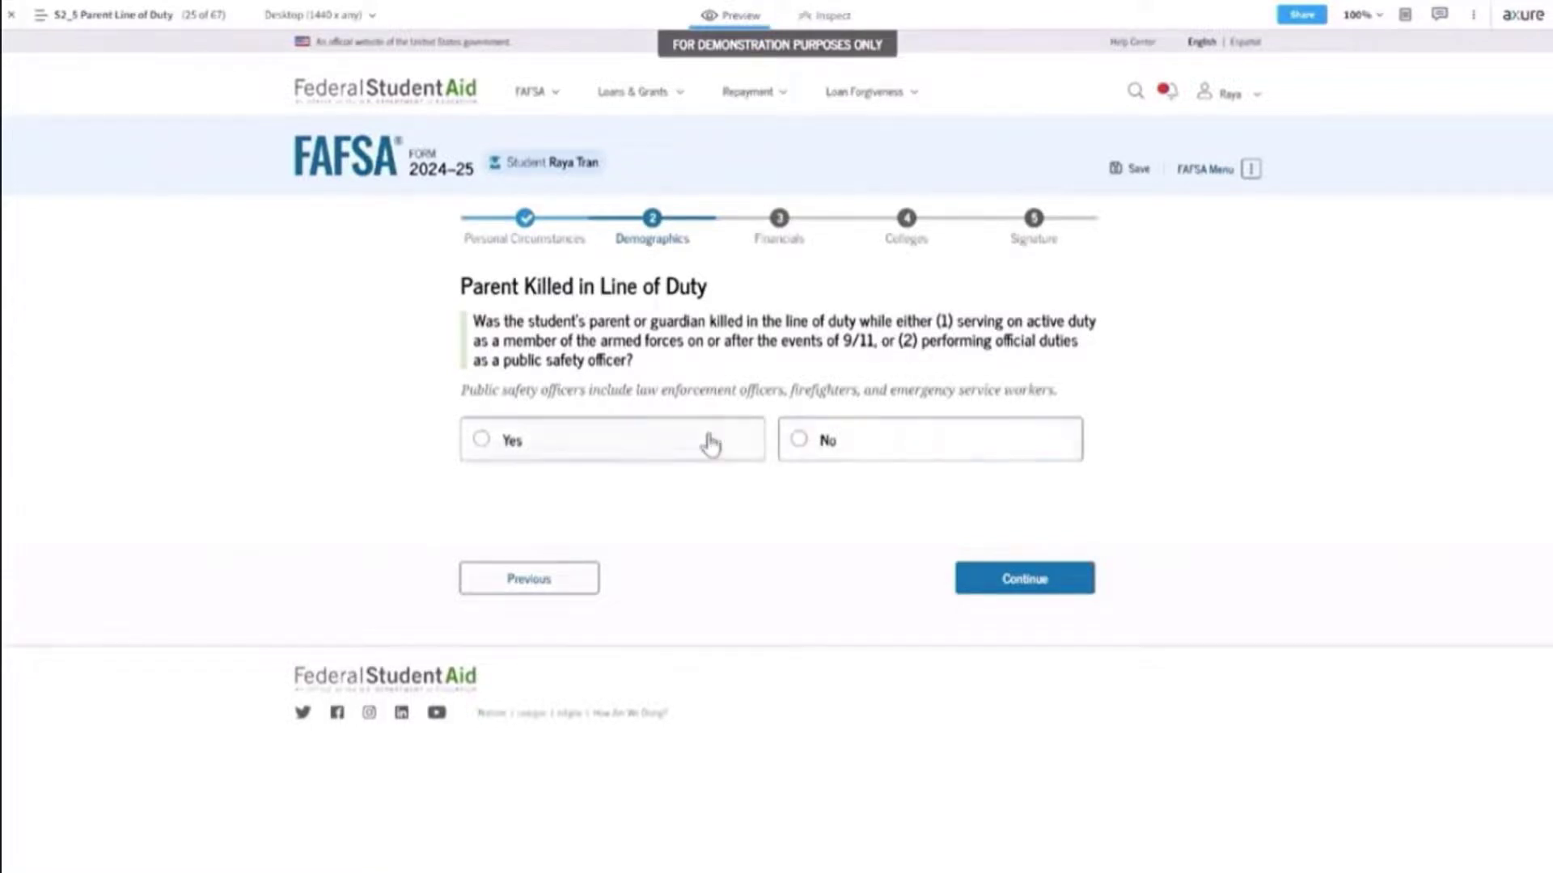
Answer No to Parent Killed in Line of Duty and advance to high school completion.
left_click(946, 453)
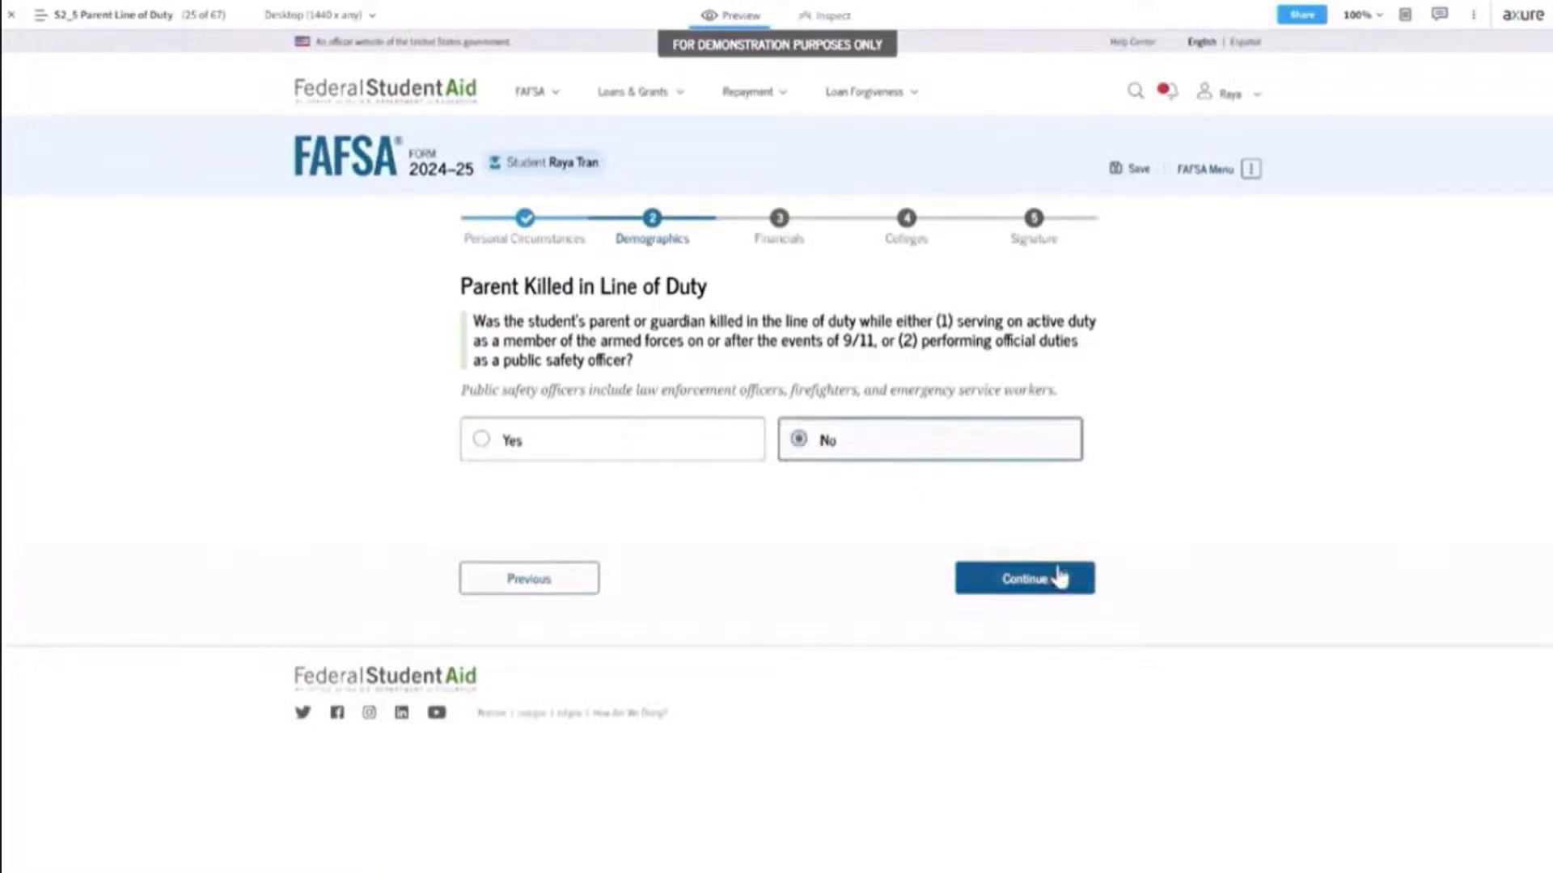
left_click(1044, 591)
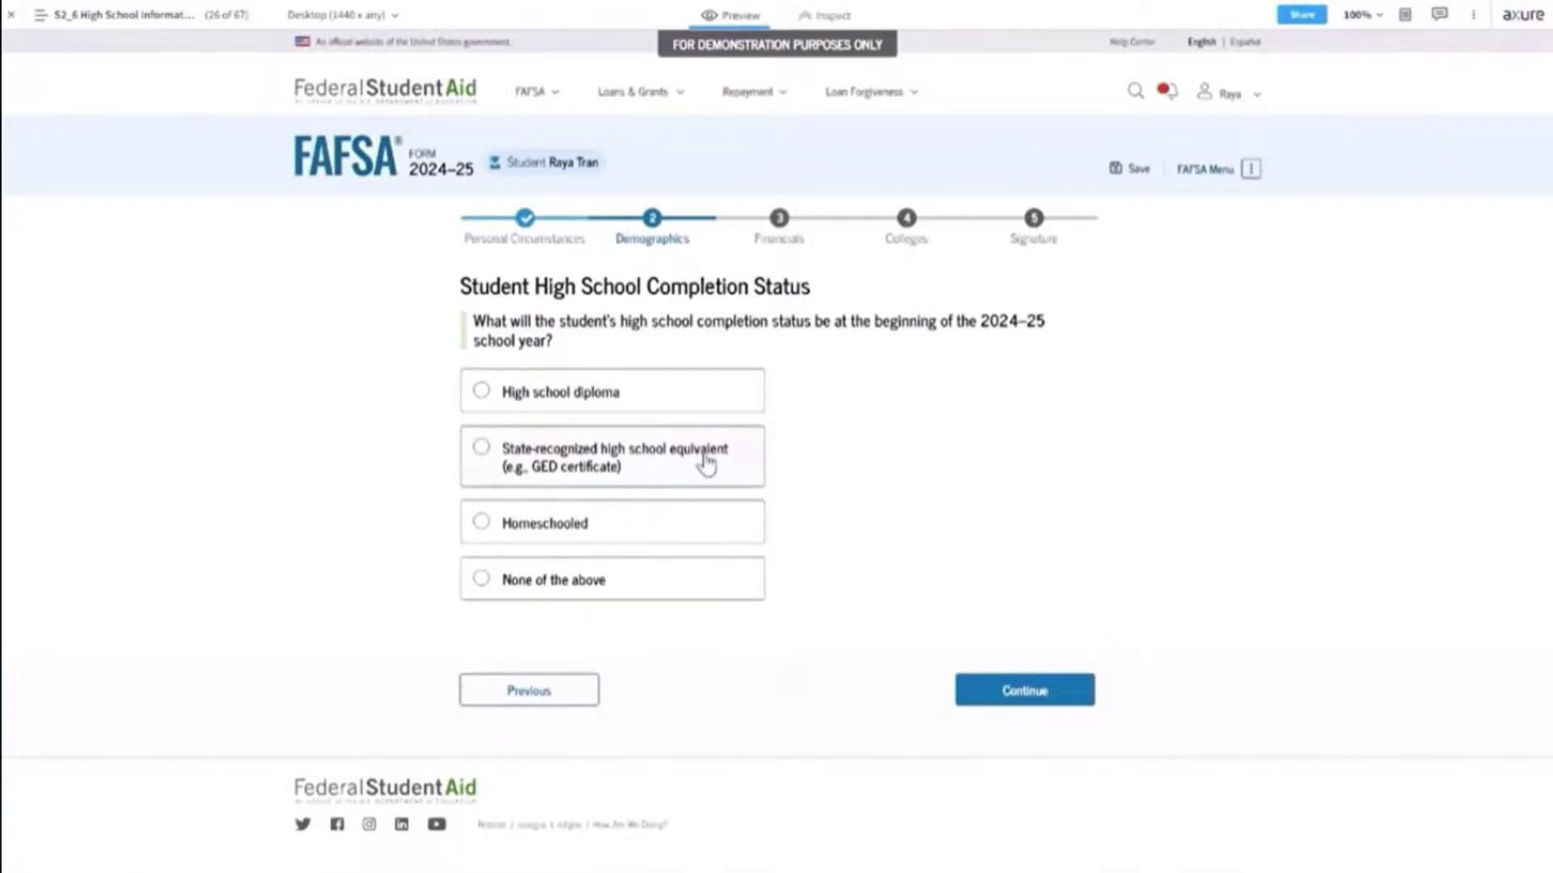
Preview the GED equivalent's Type and State lists, then choose High school diploma and continue.
left_click(706, 463)
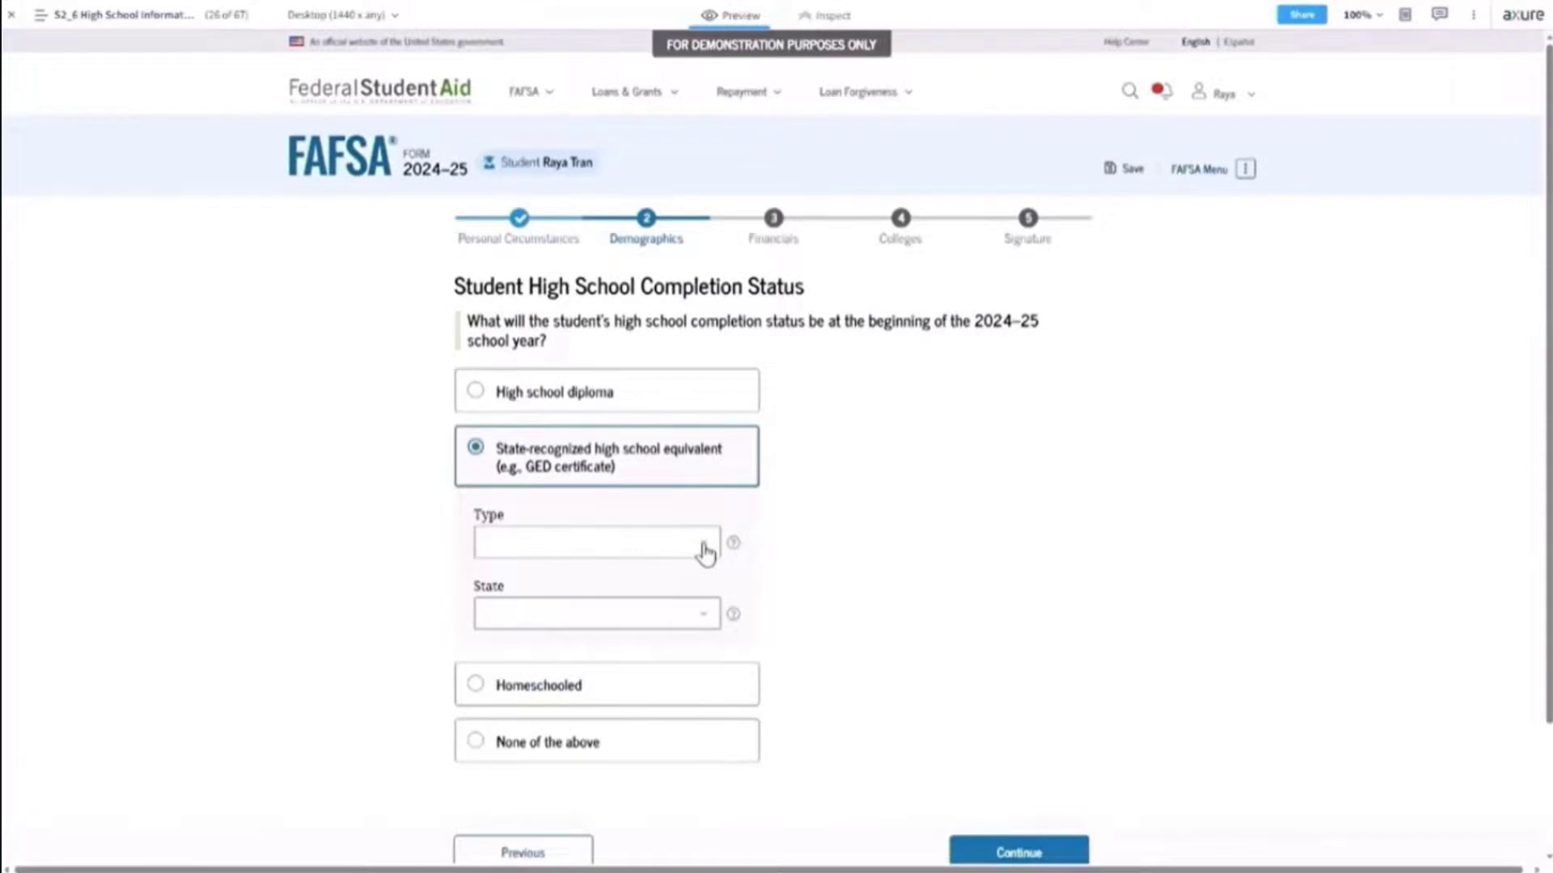
left_click(706, 553)
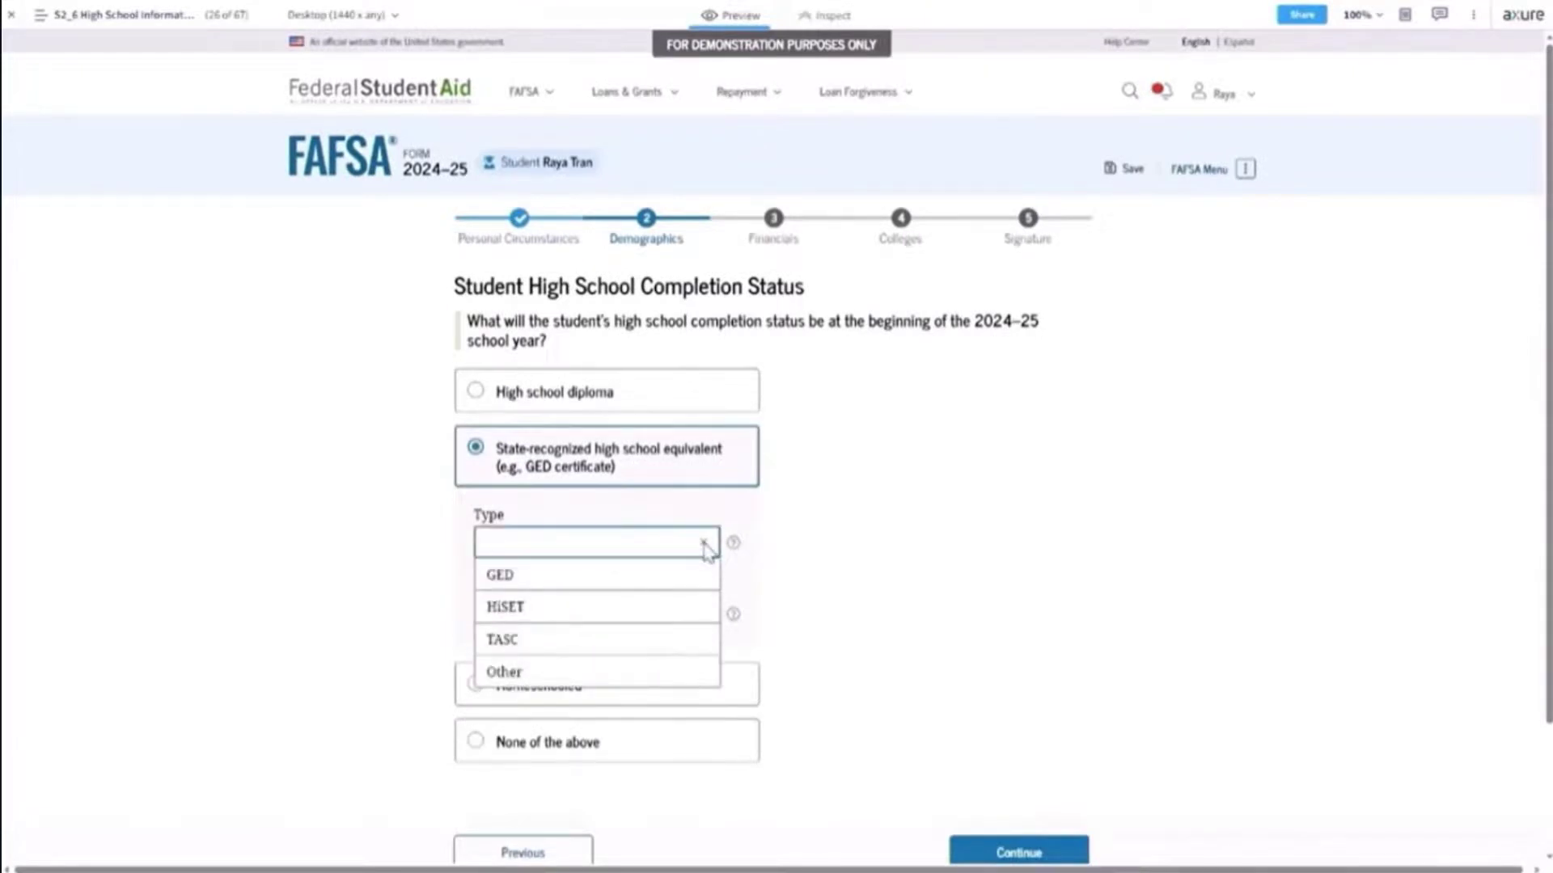
left_click(704, 549)
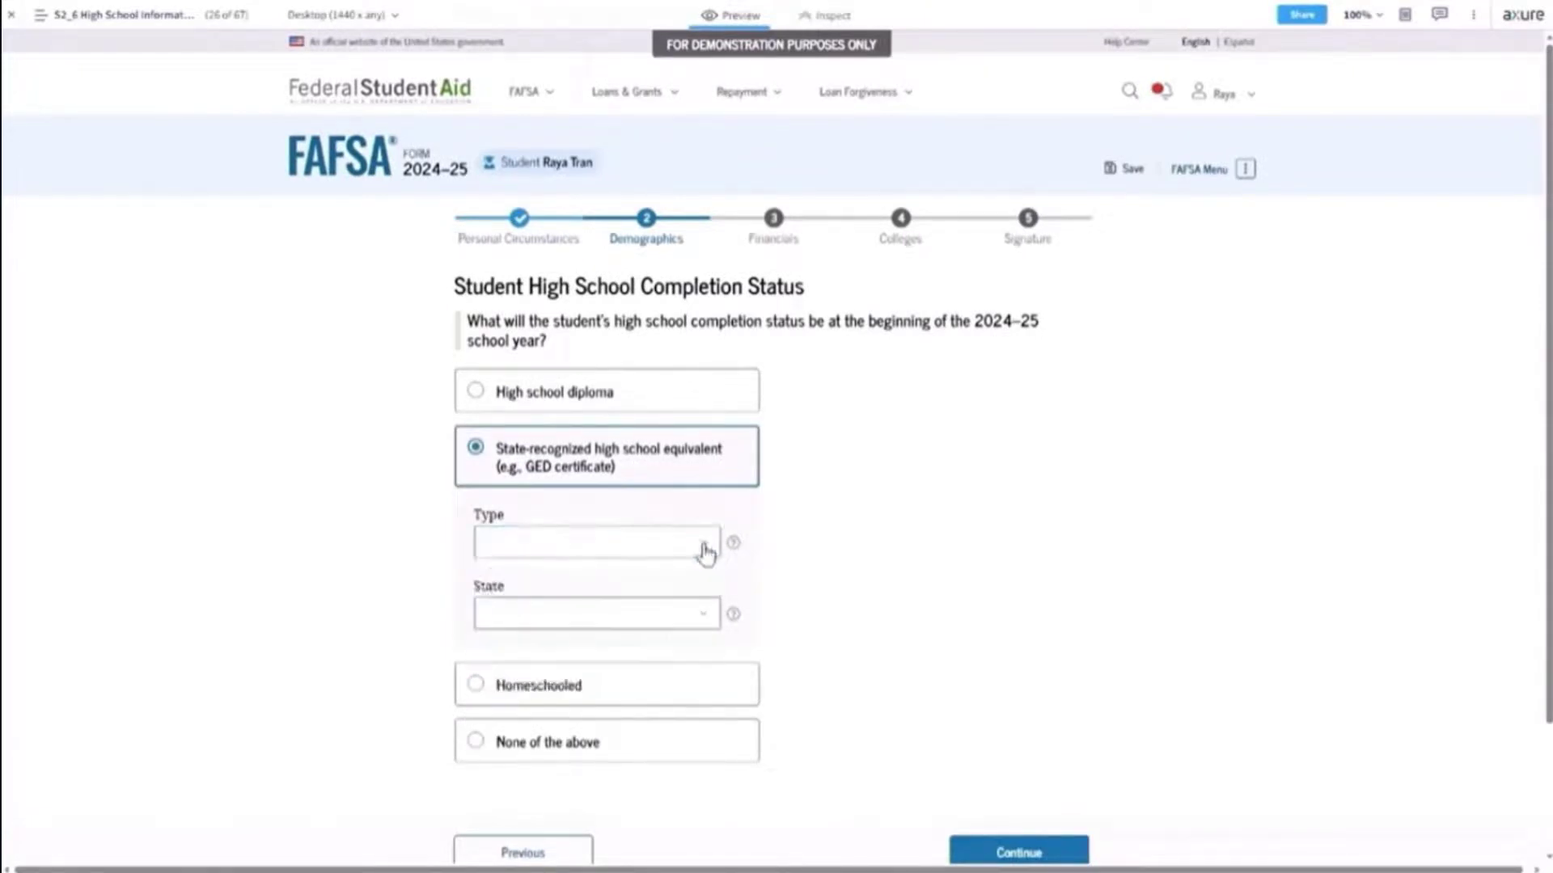
left_click(708, 621)
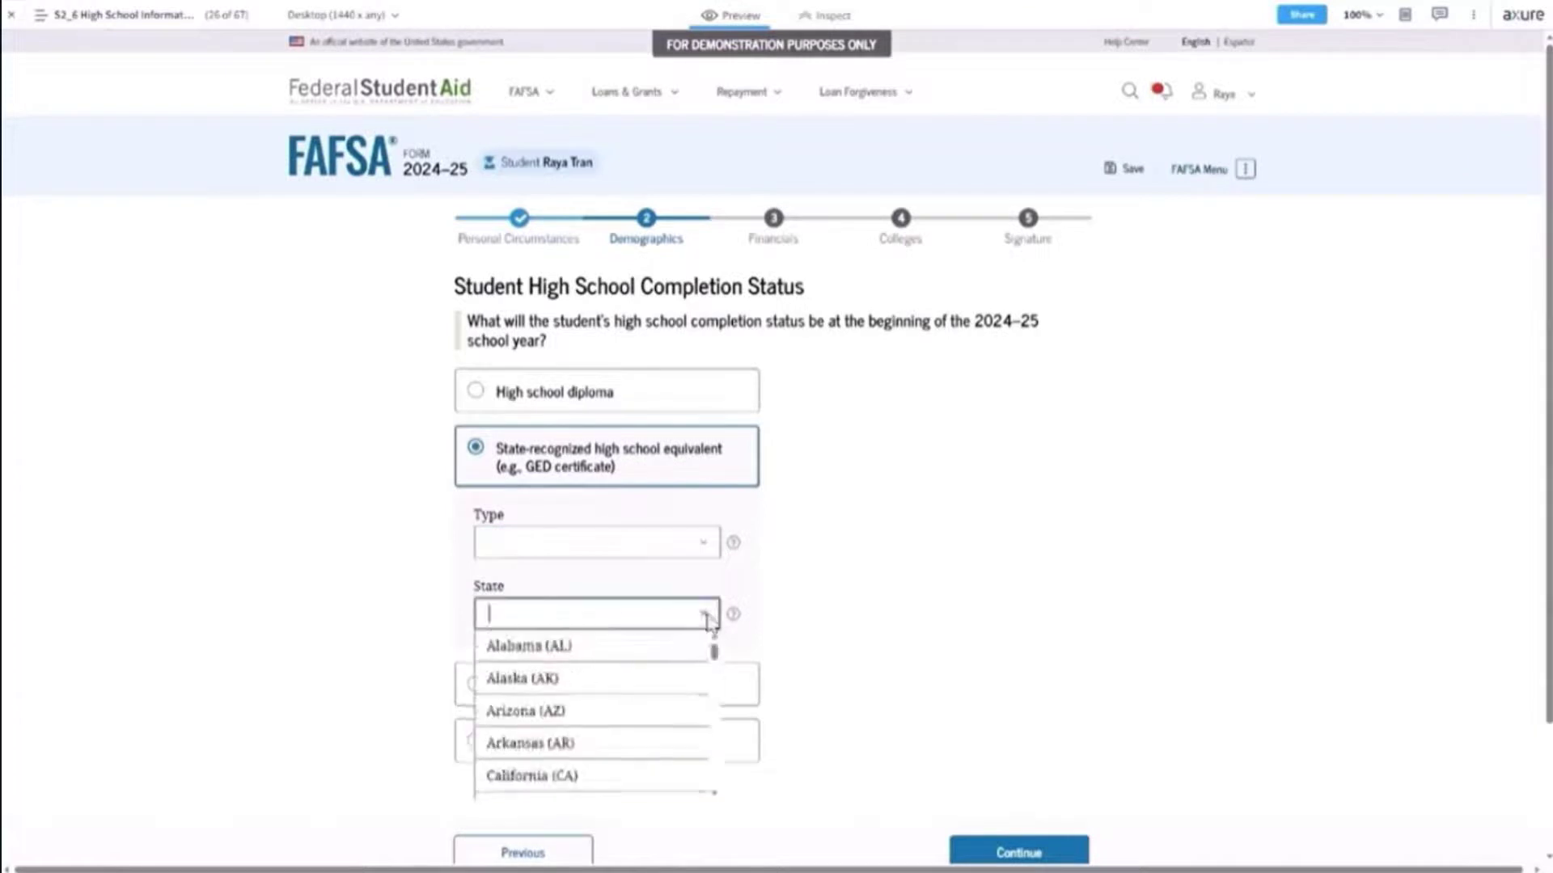
left_click(707, 621)
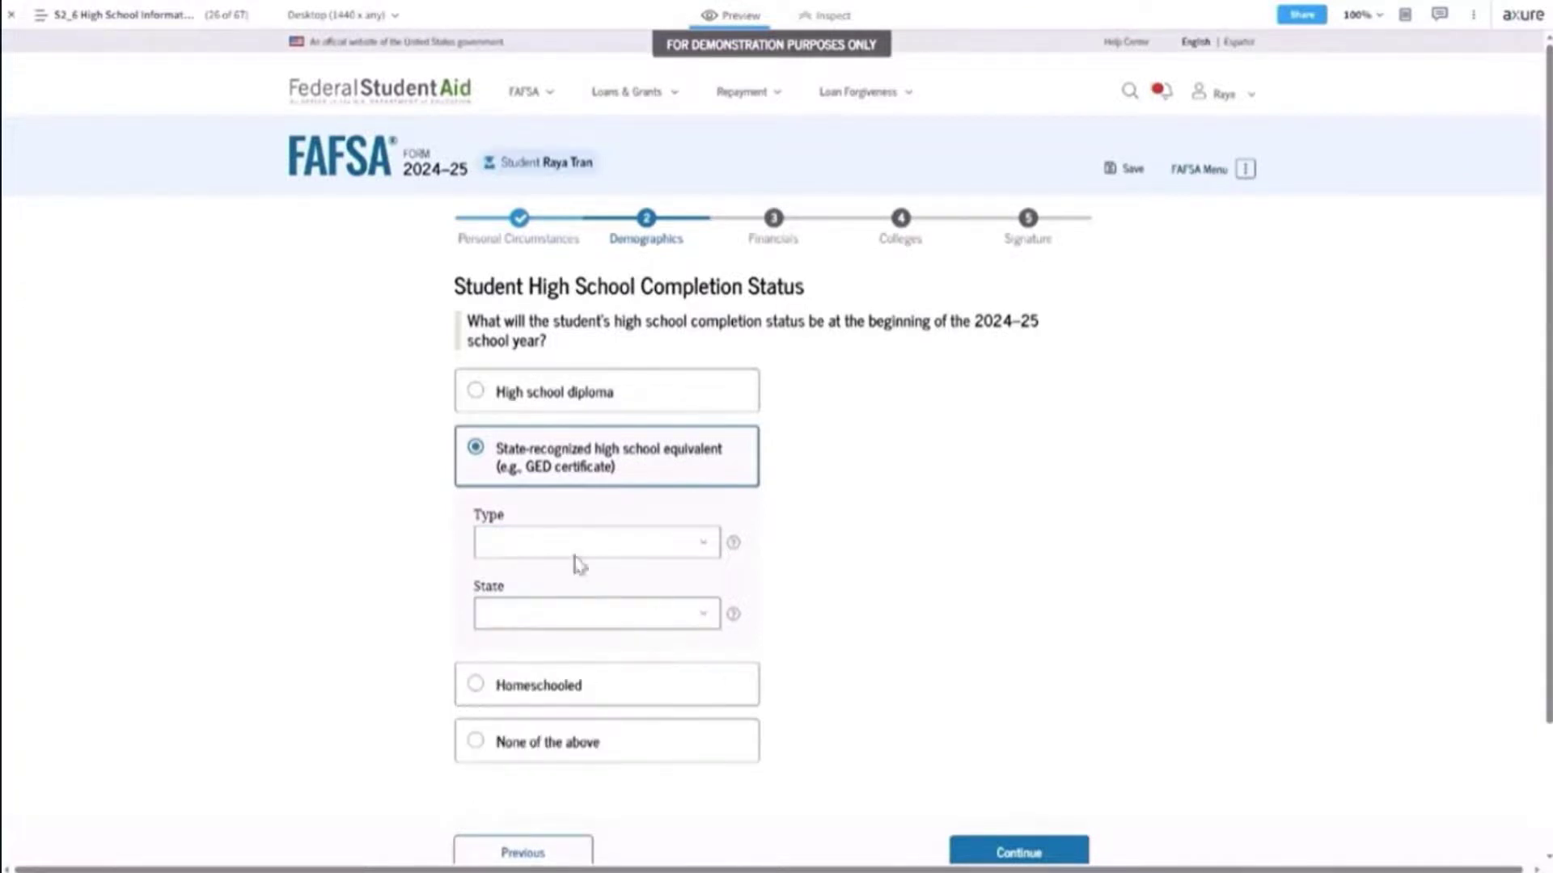
left_click(689, 402)
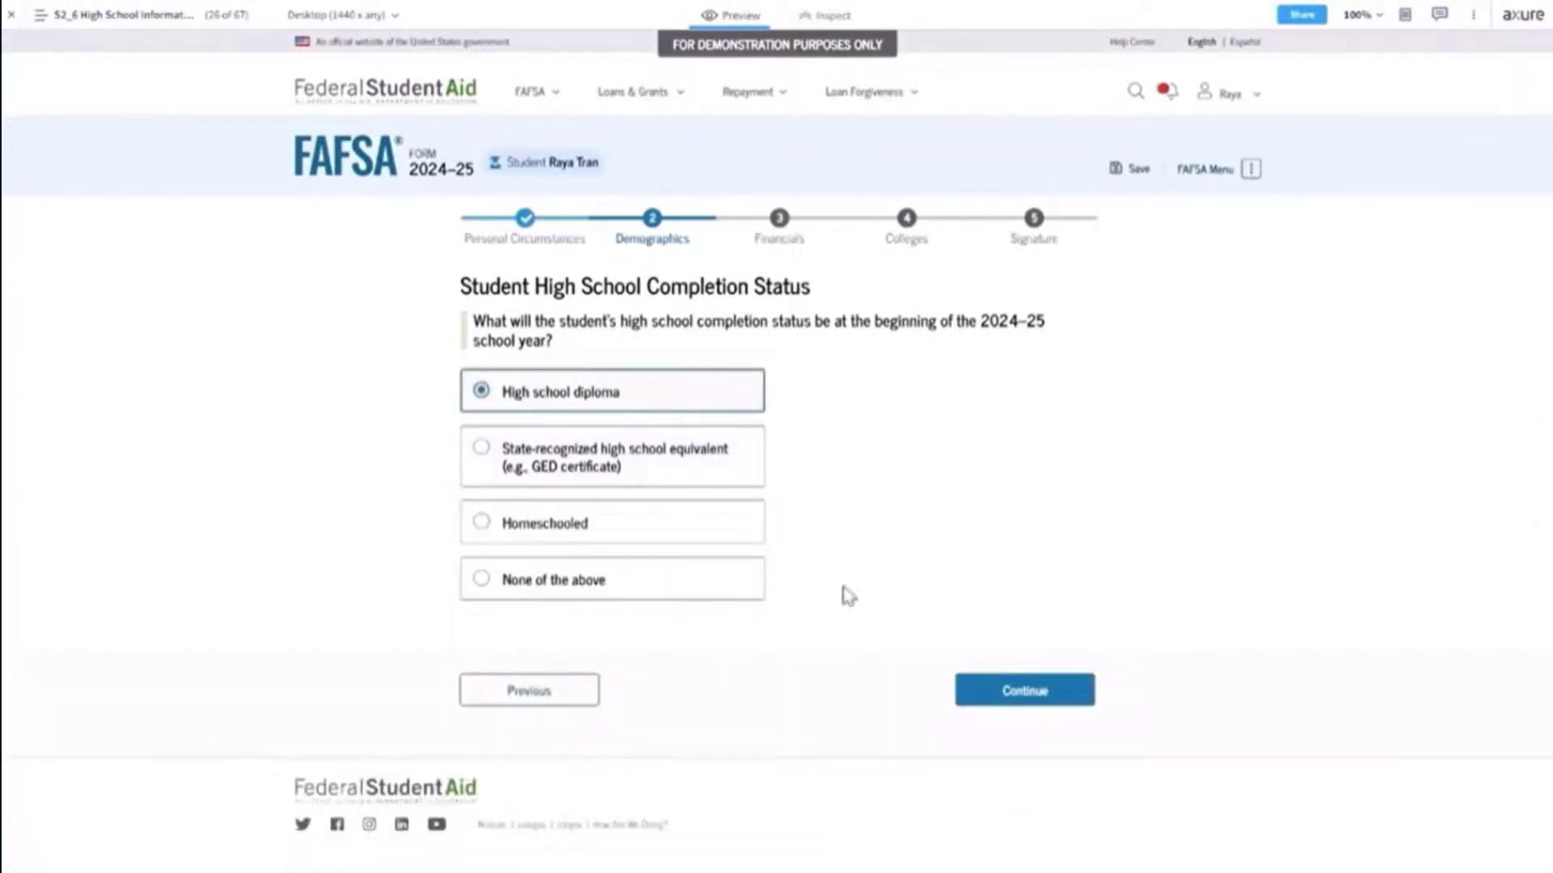
left_click(1003, 697)
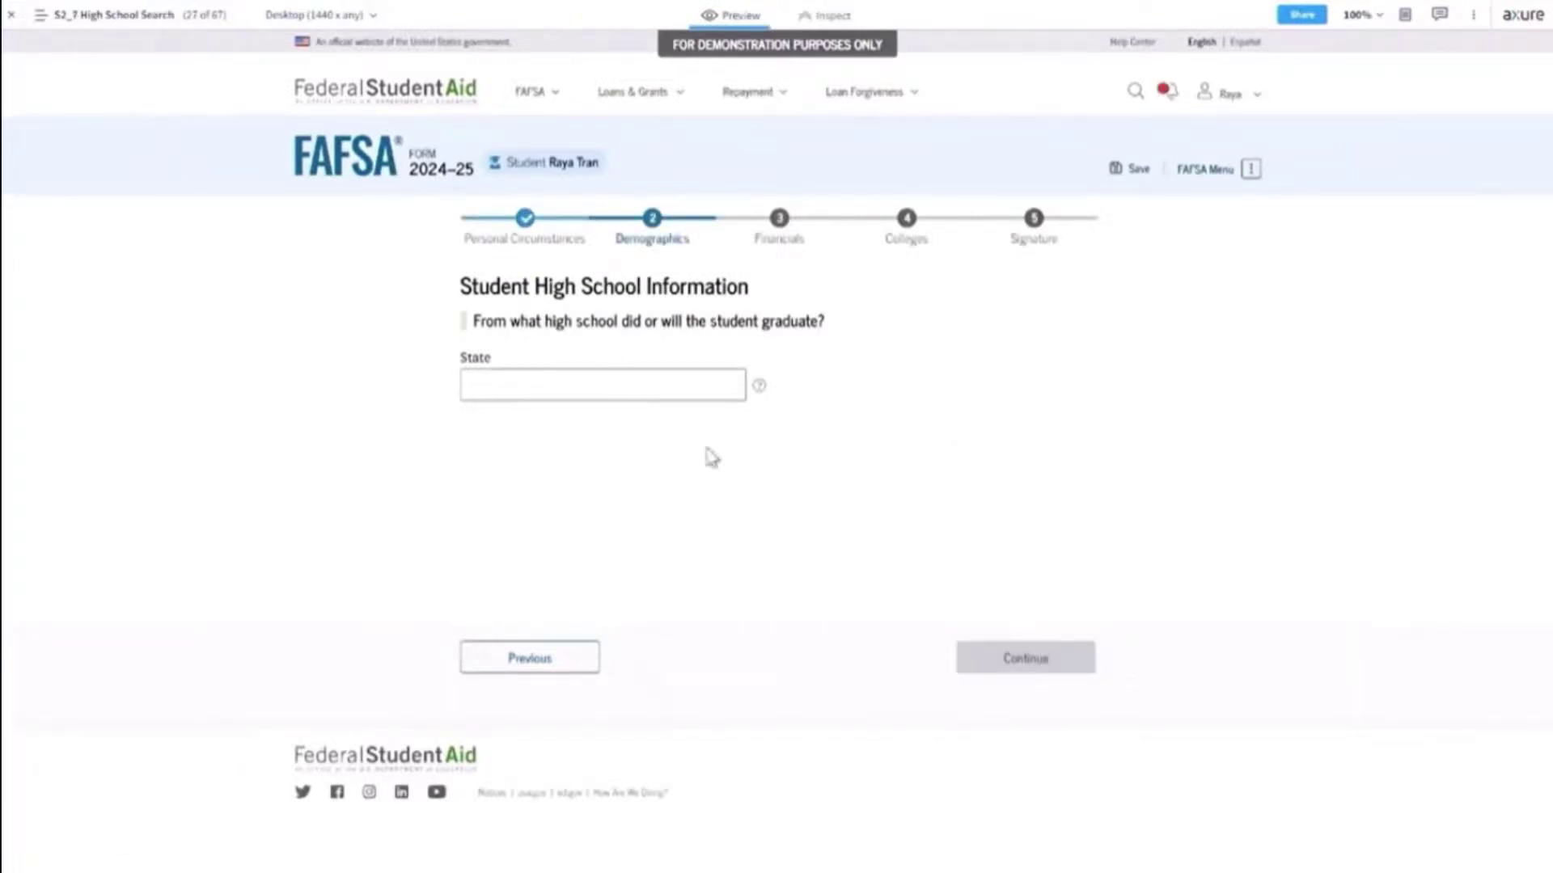
Set the high school State to Alaska (AK) and pick Belen from the 'be' city suggestions.
left_click(725, 393)
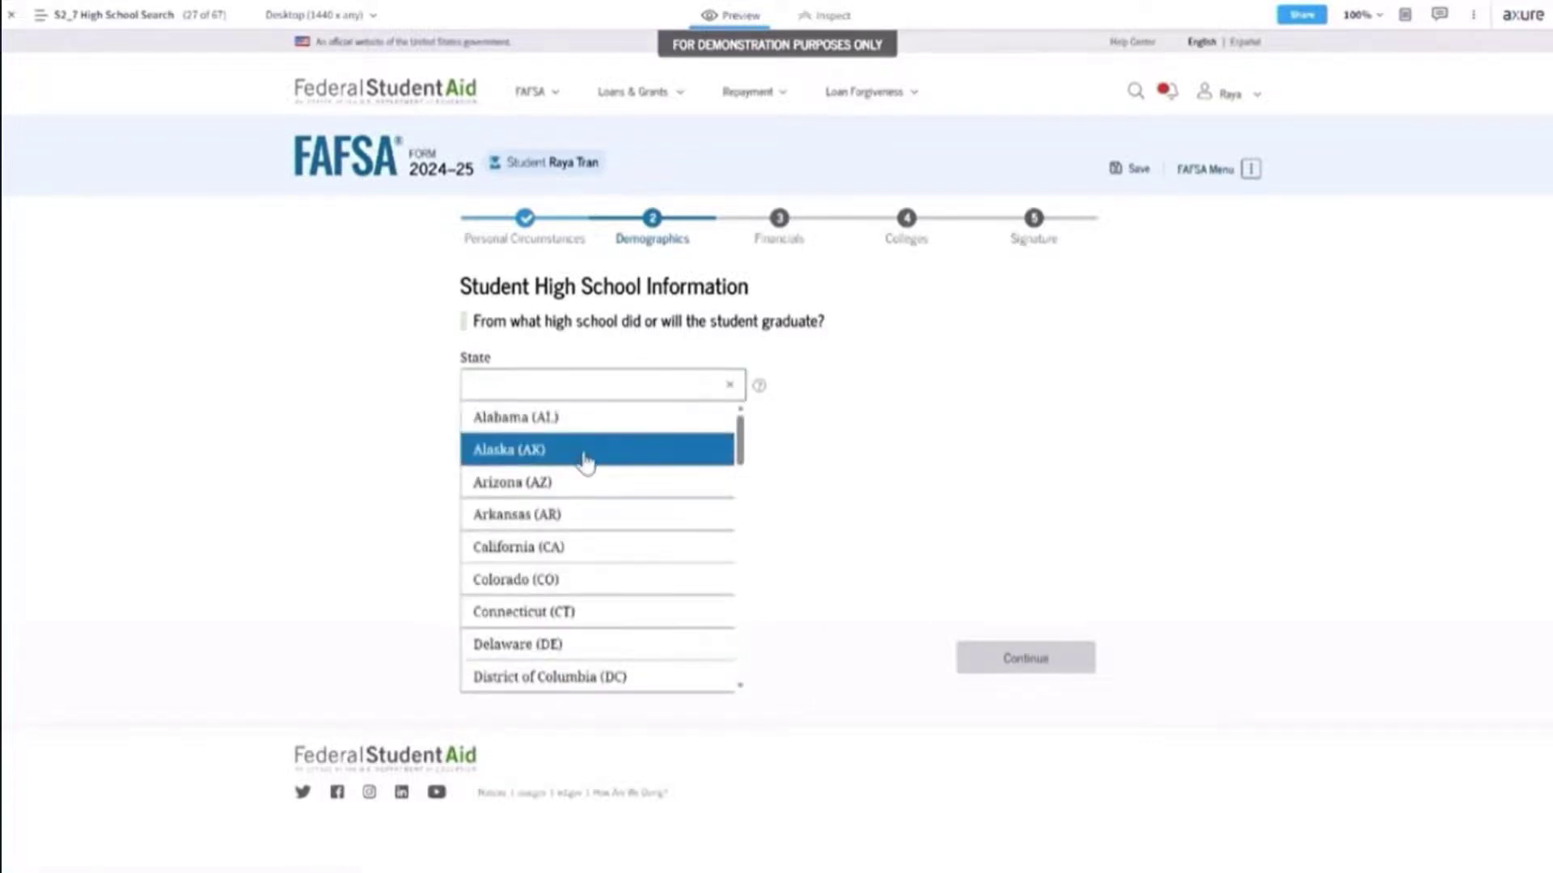
left_click(582, 445)
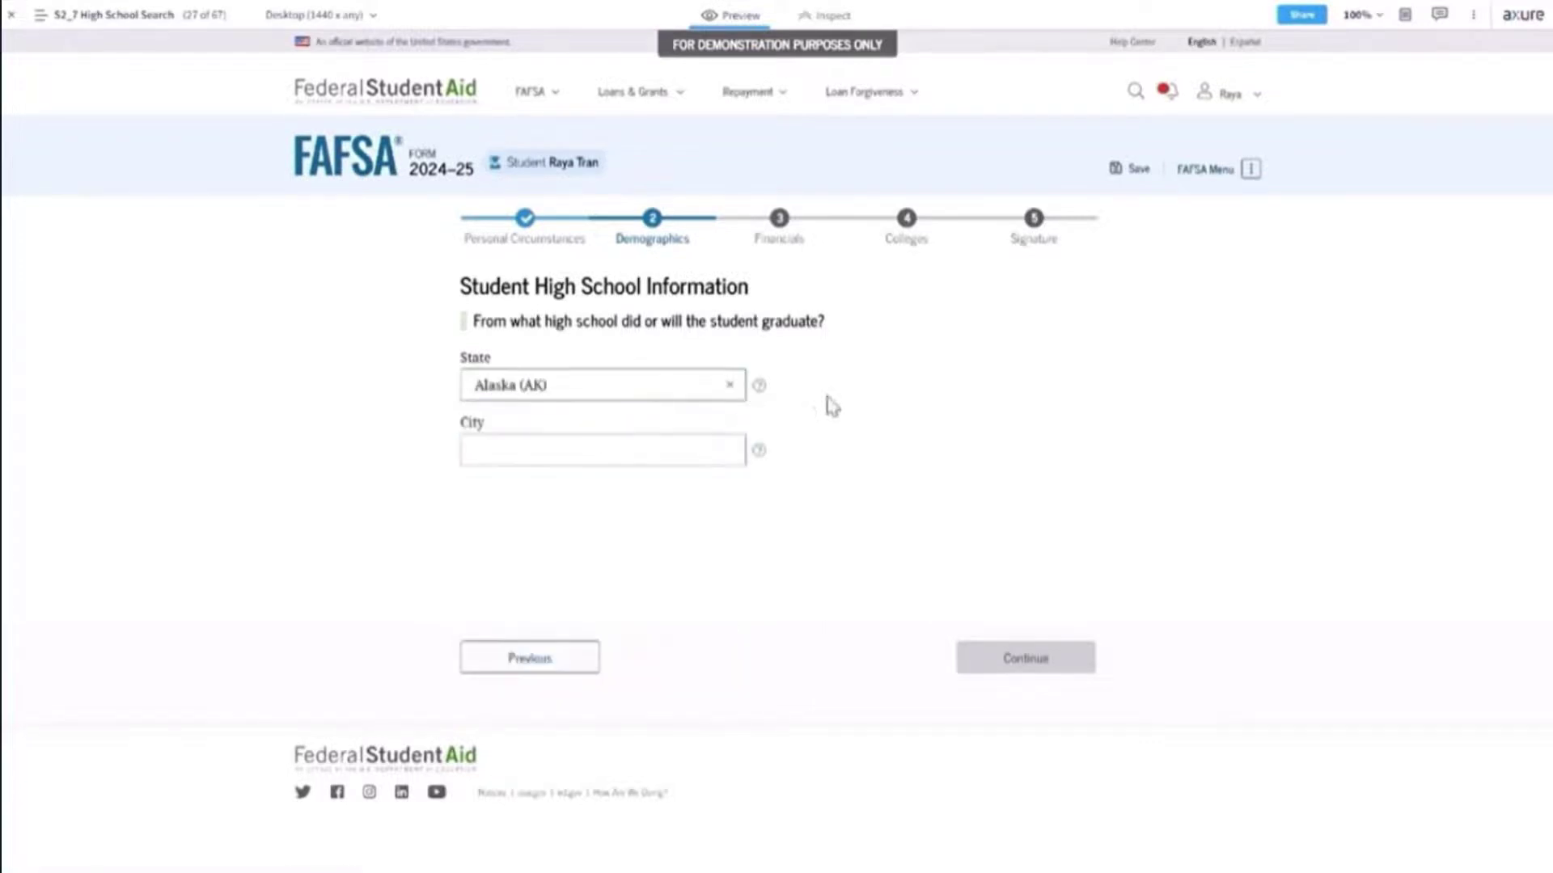
left_click(694, 459)
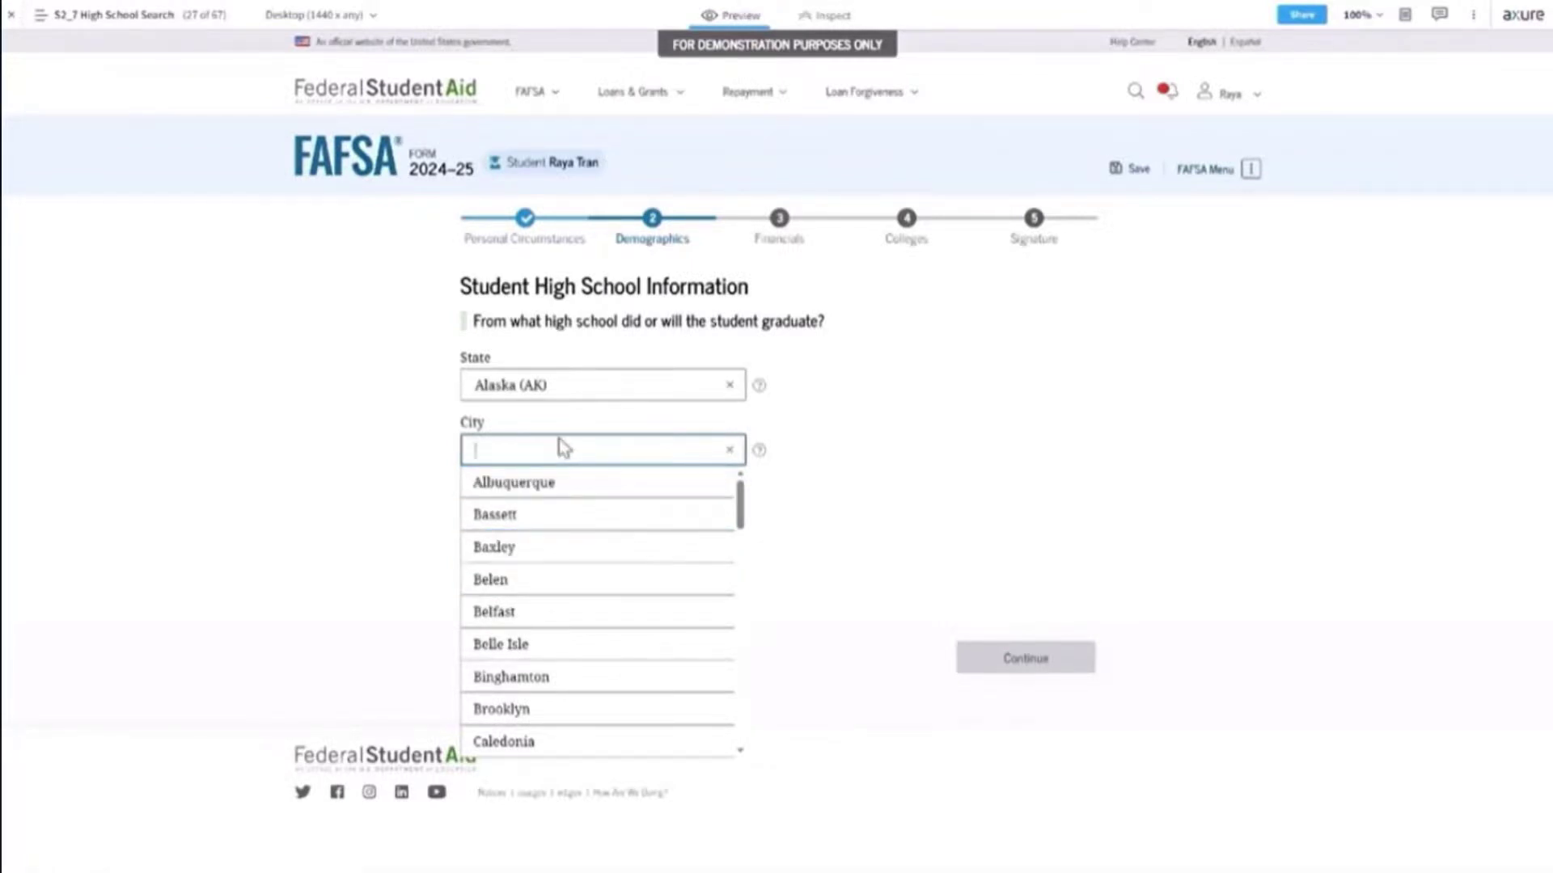
type("be")
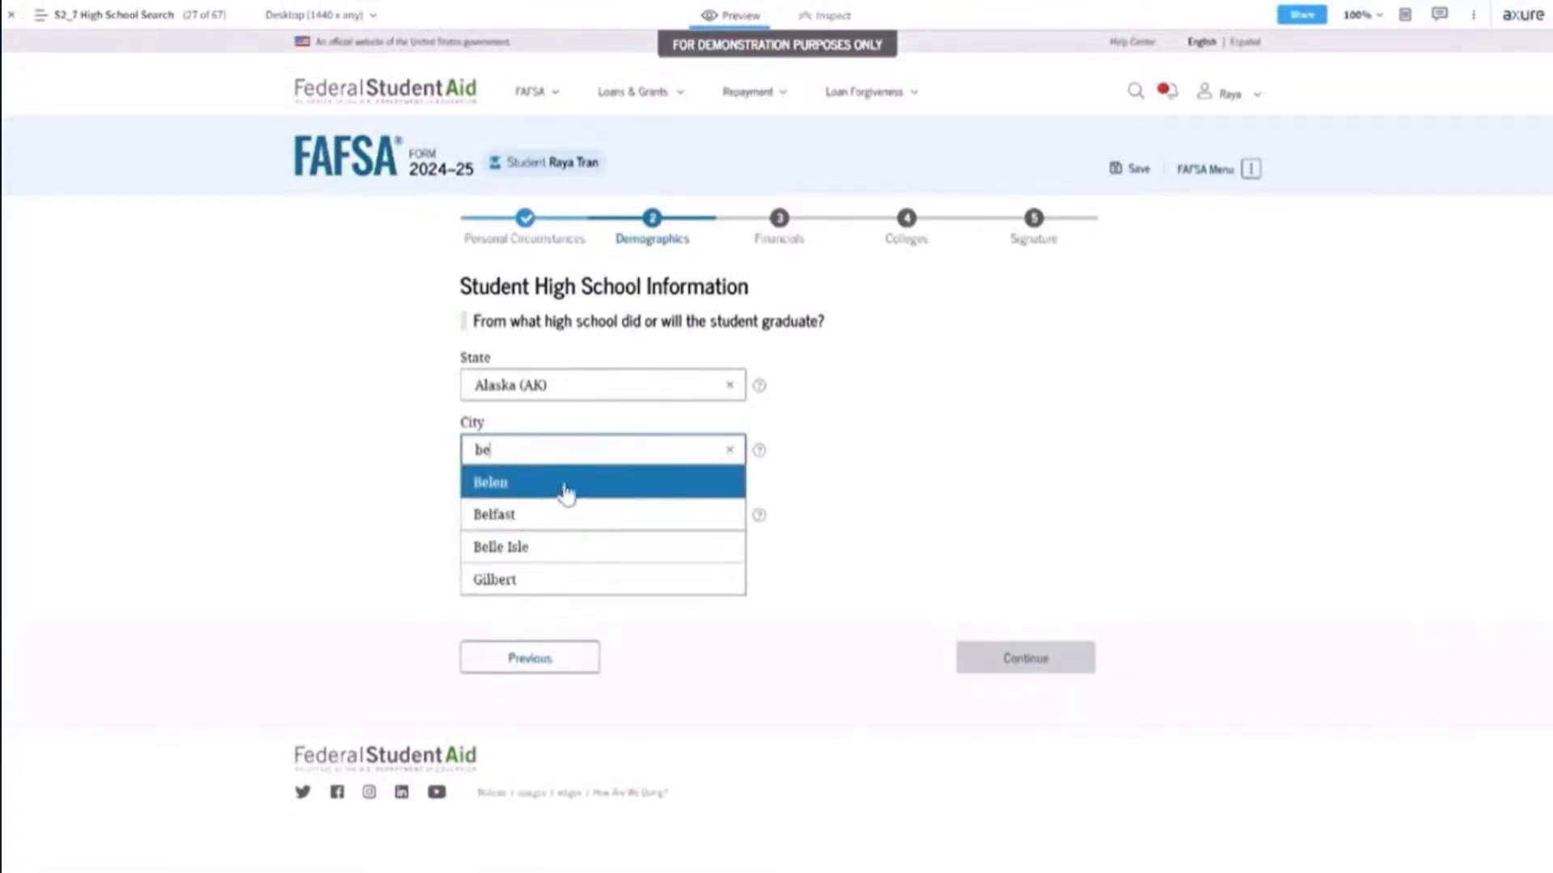
left_click(556, 489)
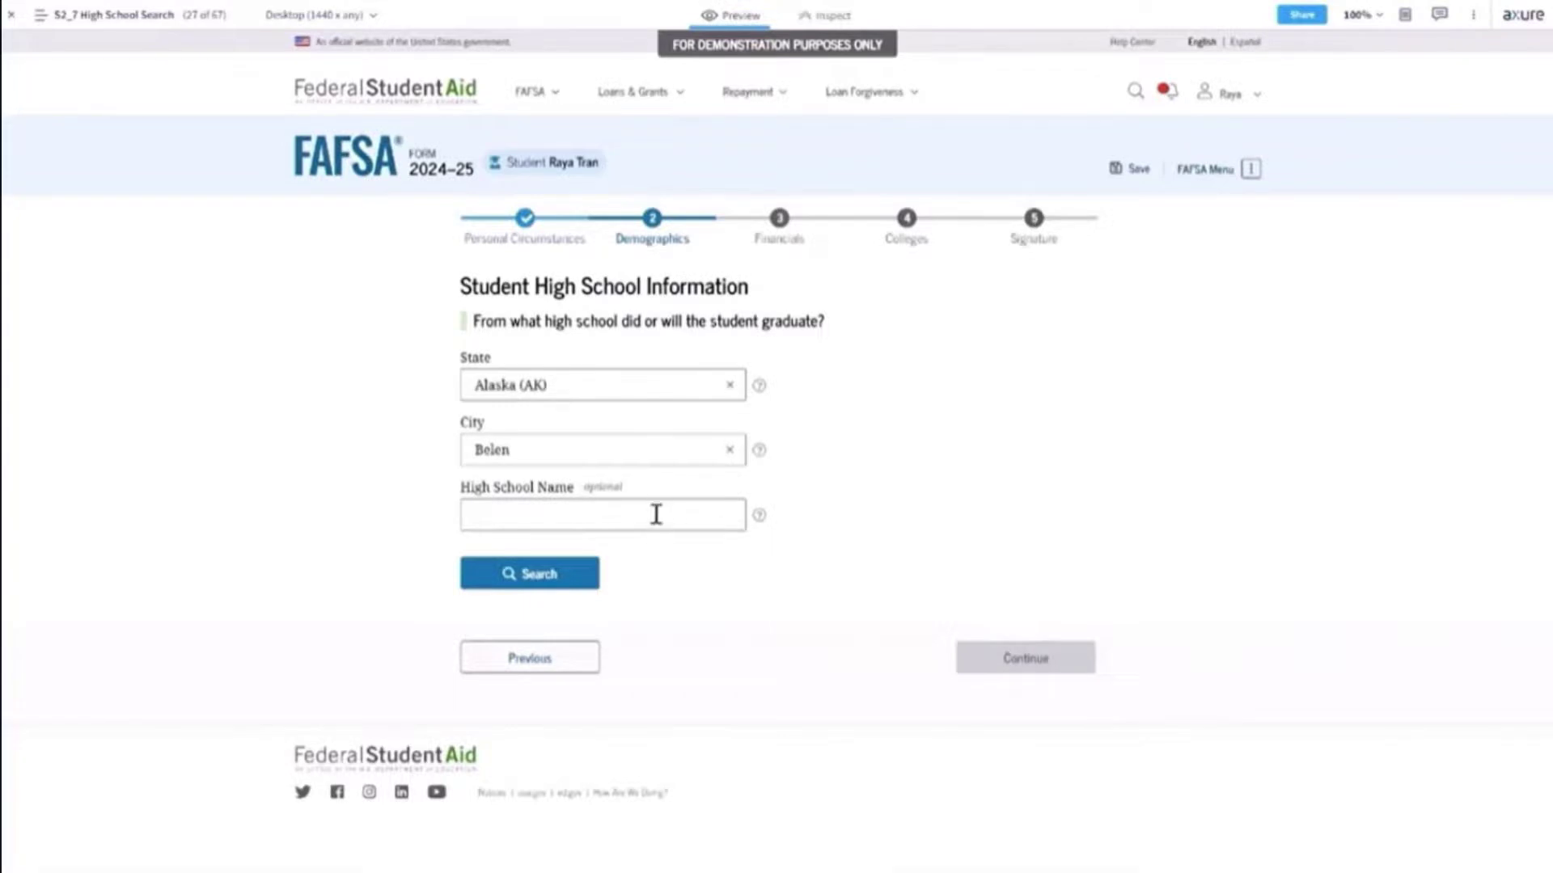
Search Belen, Alaska schools, select Belen High from the results and continue.
left_click(569, 575)
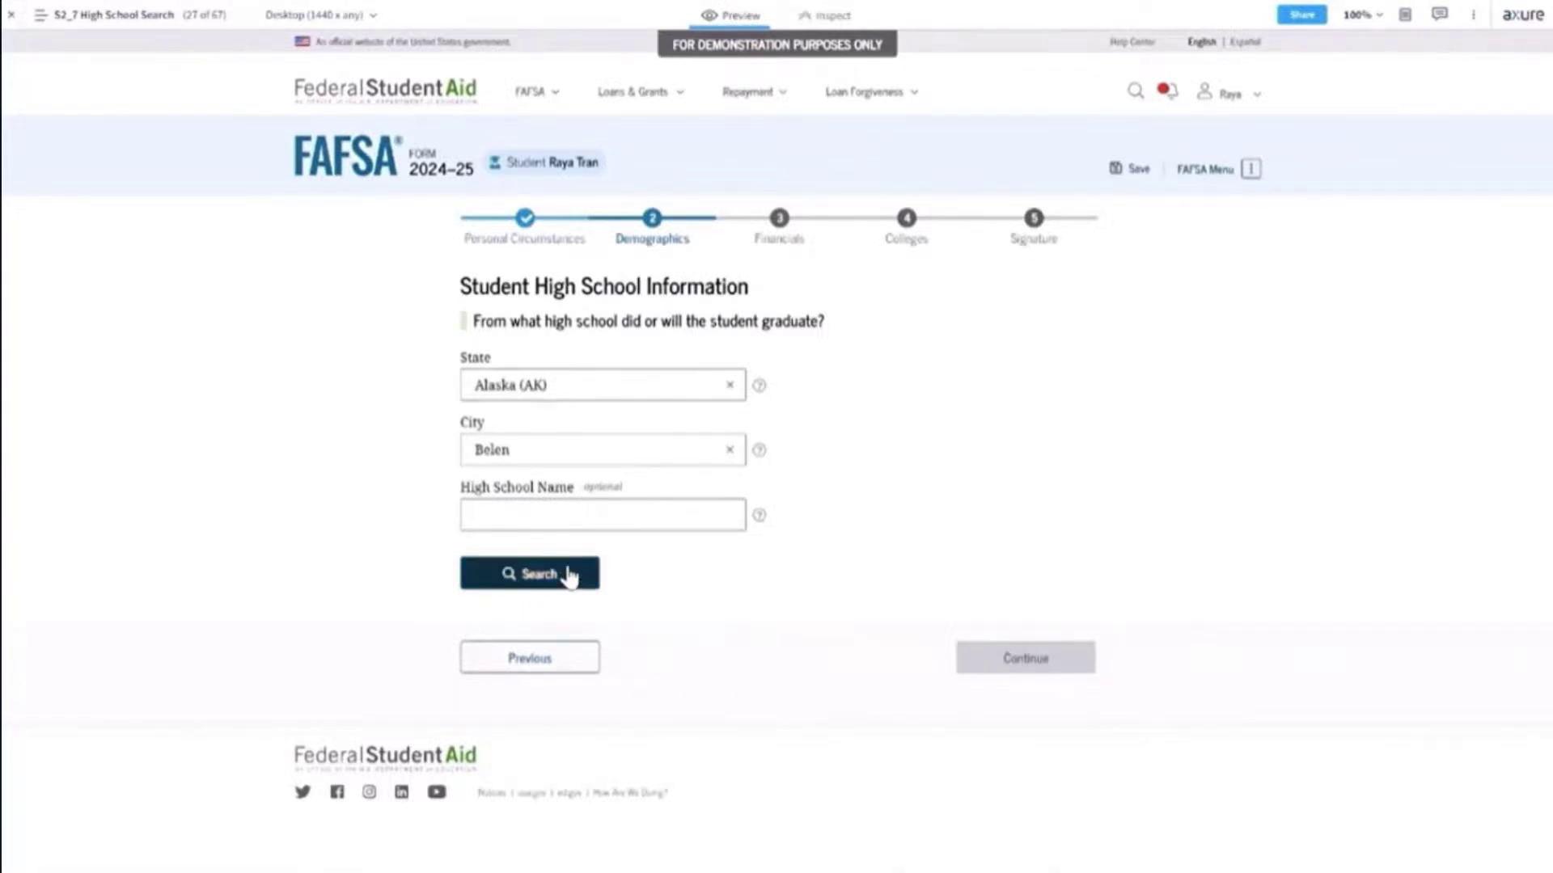
scroll(839, 600, "down", 5)
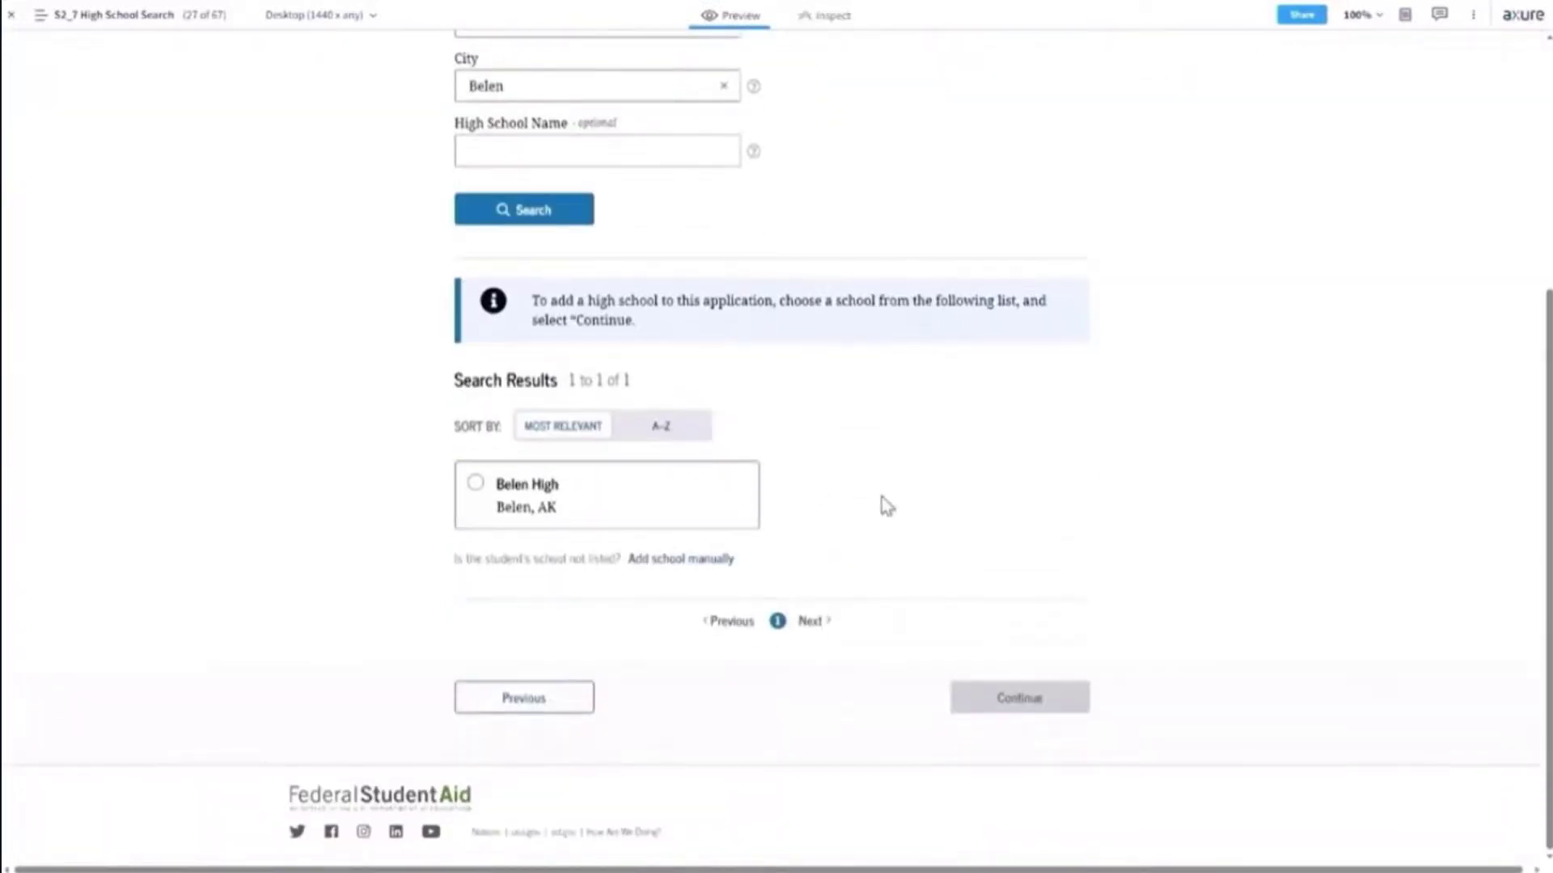
scroll(883, 500, "up", 5)
scroll(887, 505, "down", 3)
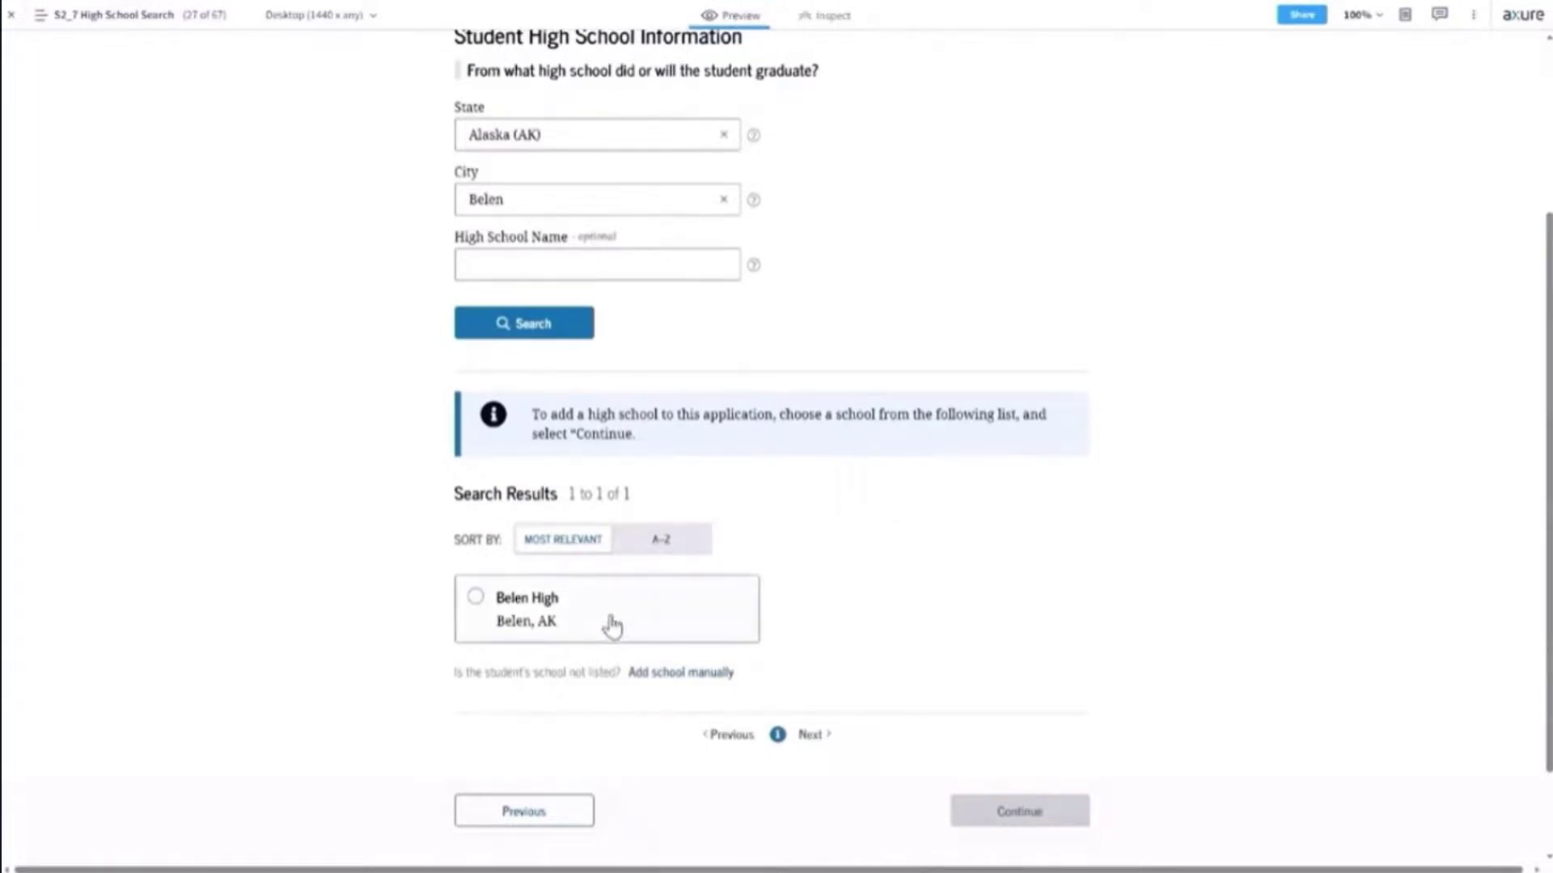
left_click(651, 624)
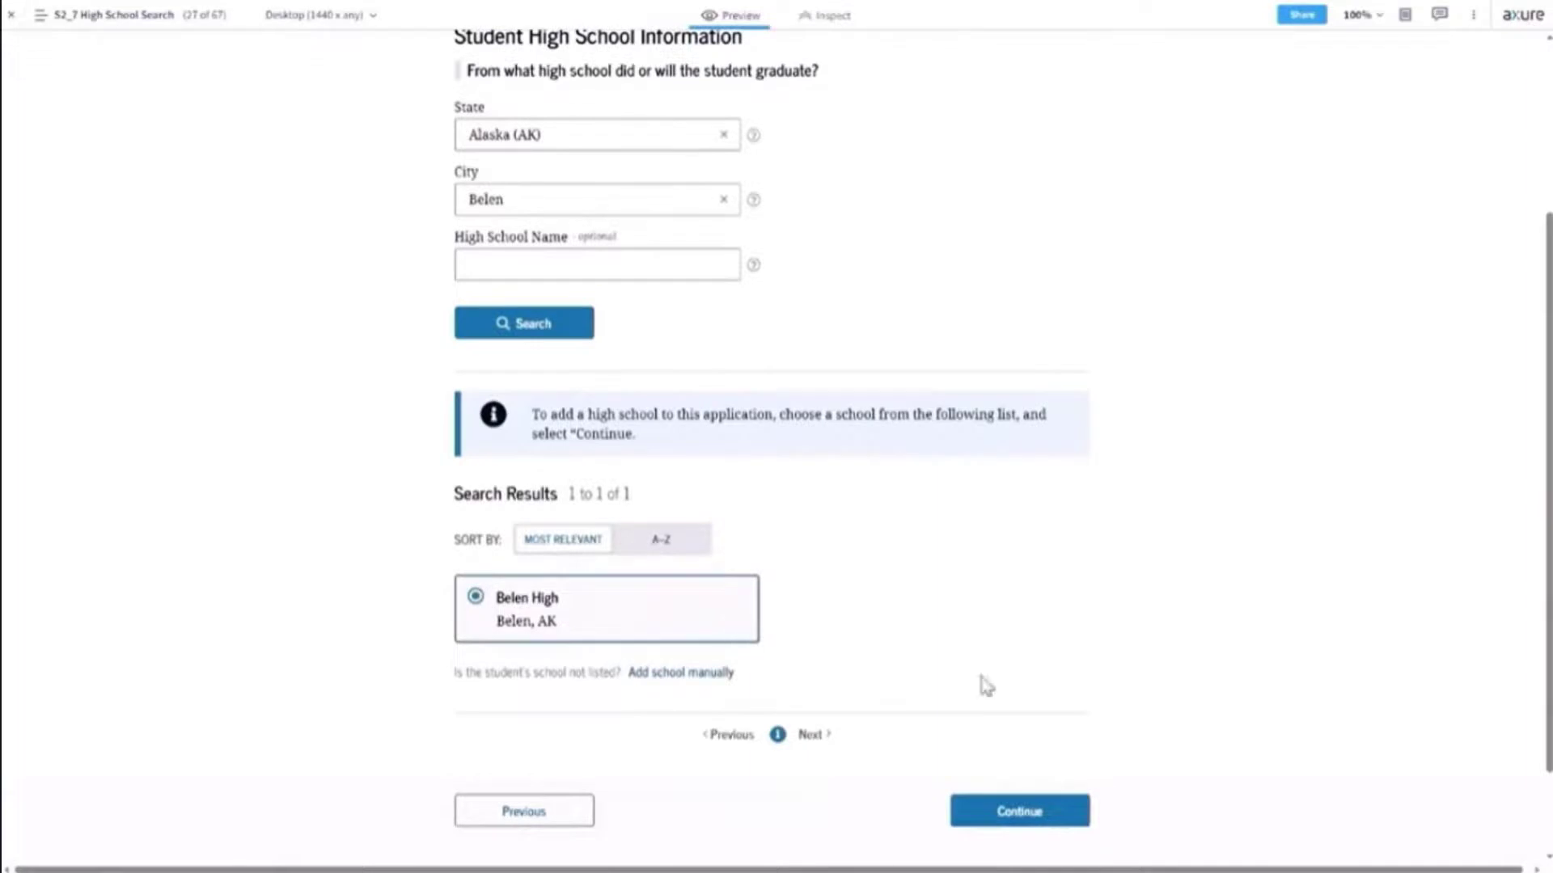
left_click(1019, 817)
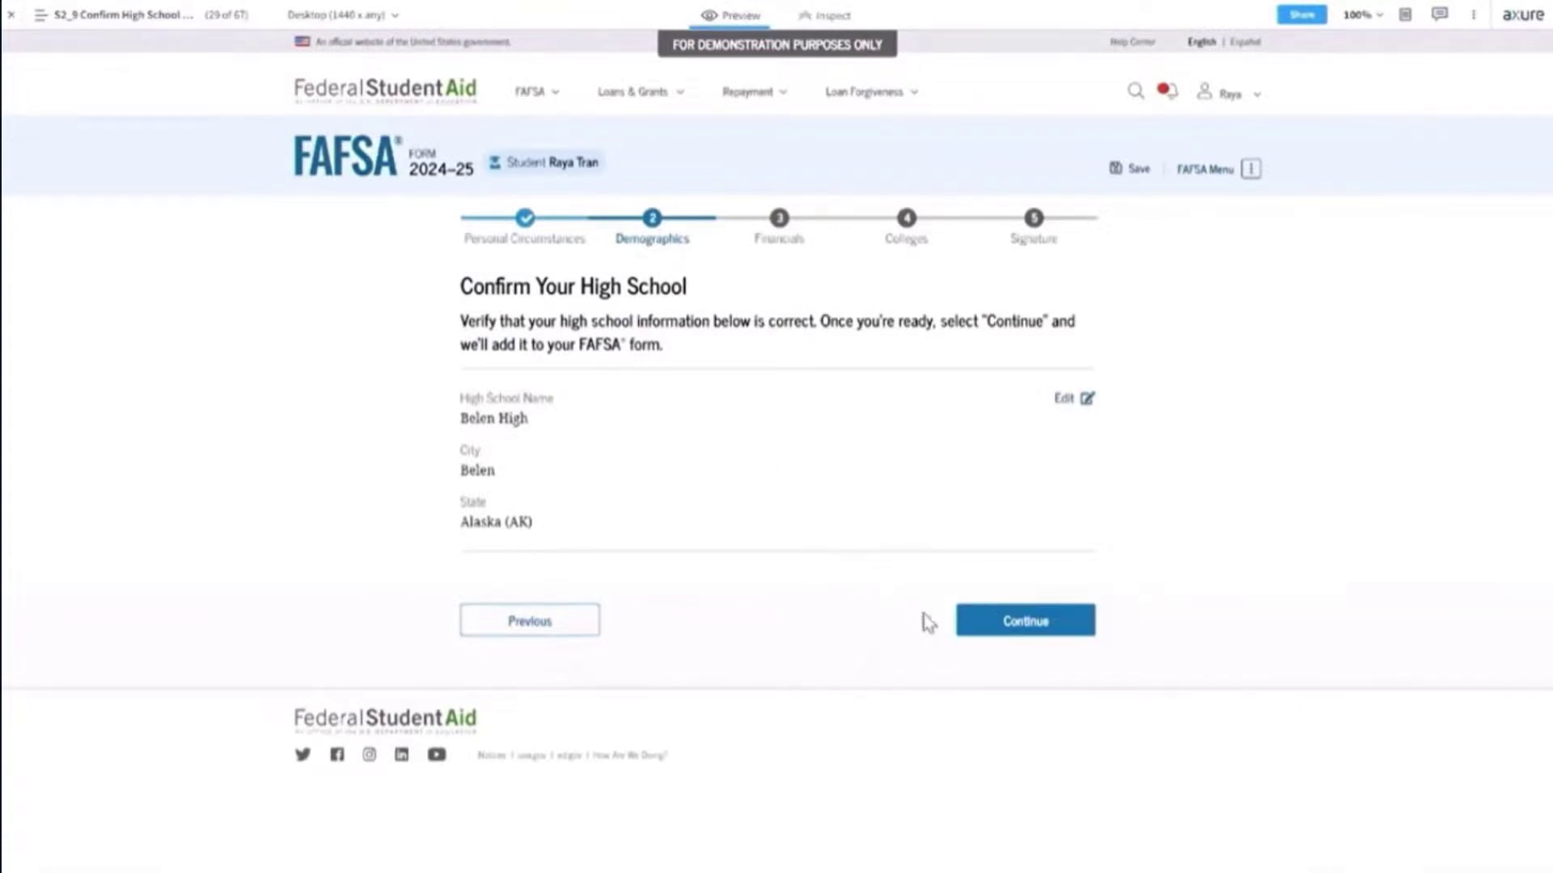
Confirm Belen High and proceed through Finances to the 2022 tax return page.
left_click(1025, 621)
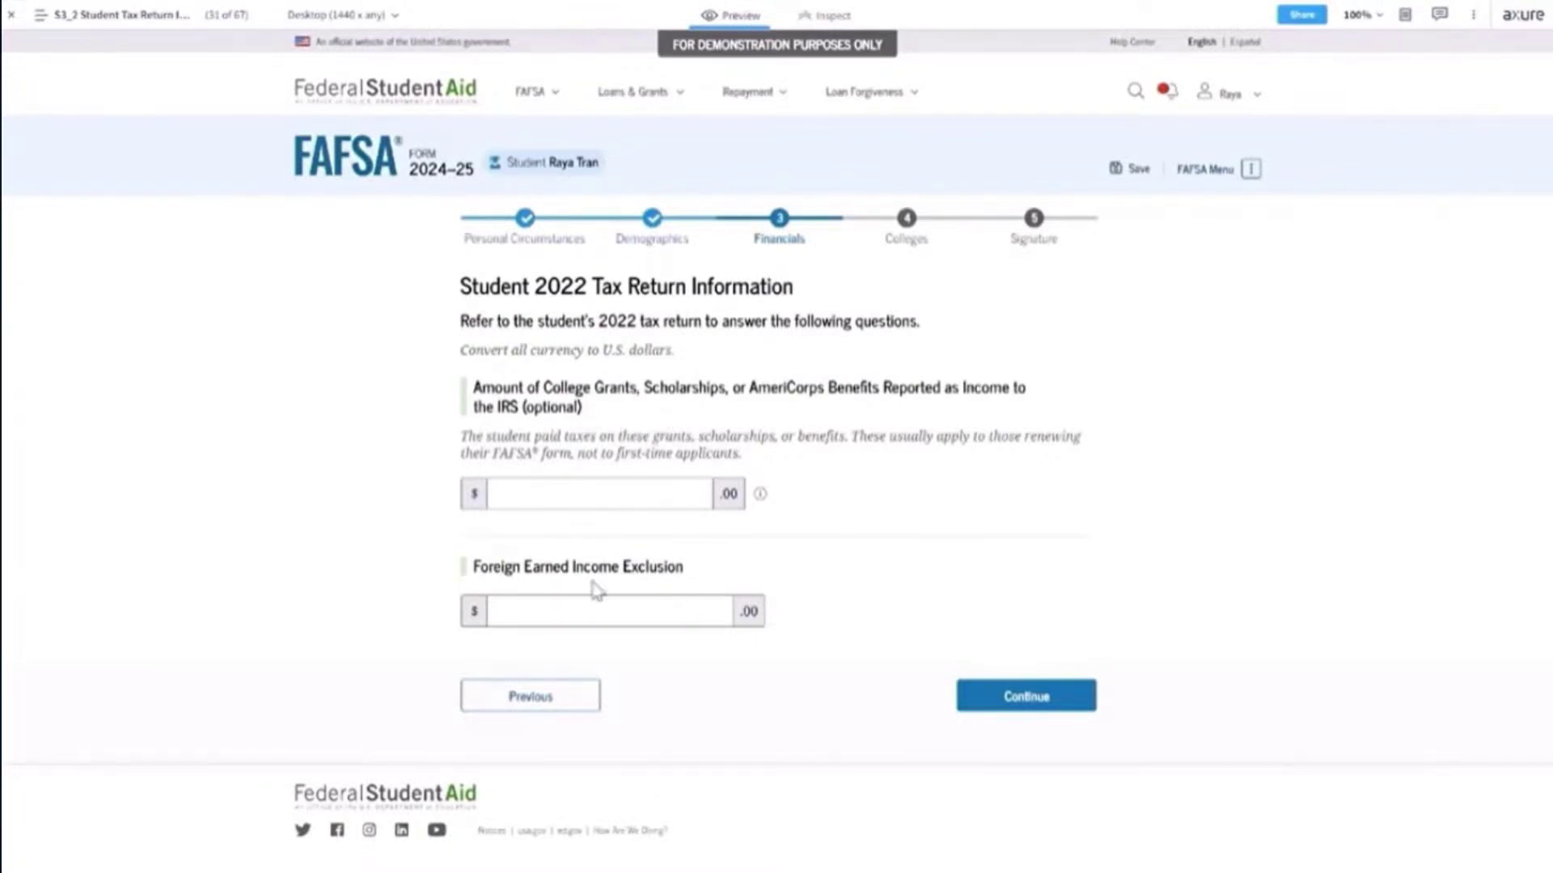
Enter 0 as the Foreign Earned Income Exclusion and continue to Student Assets.
left_click(706, 612)
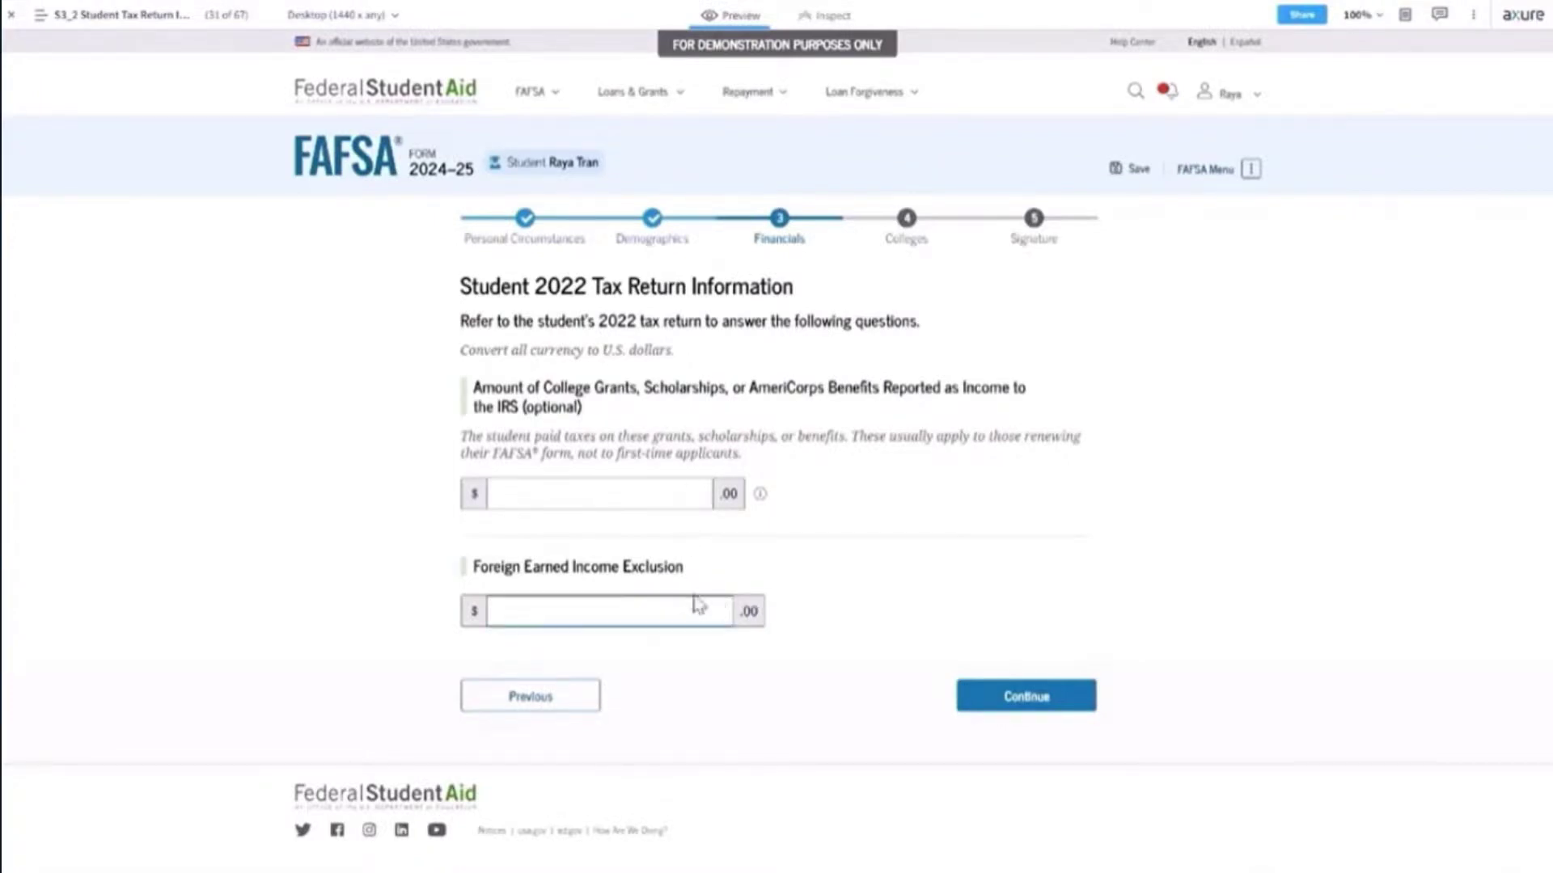
type("0")
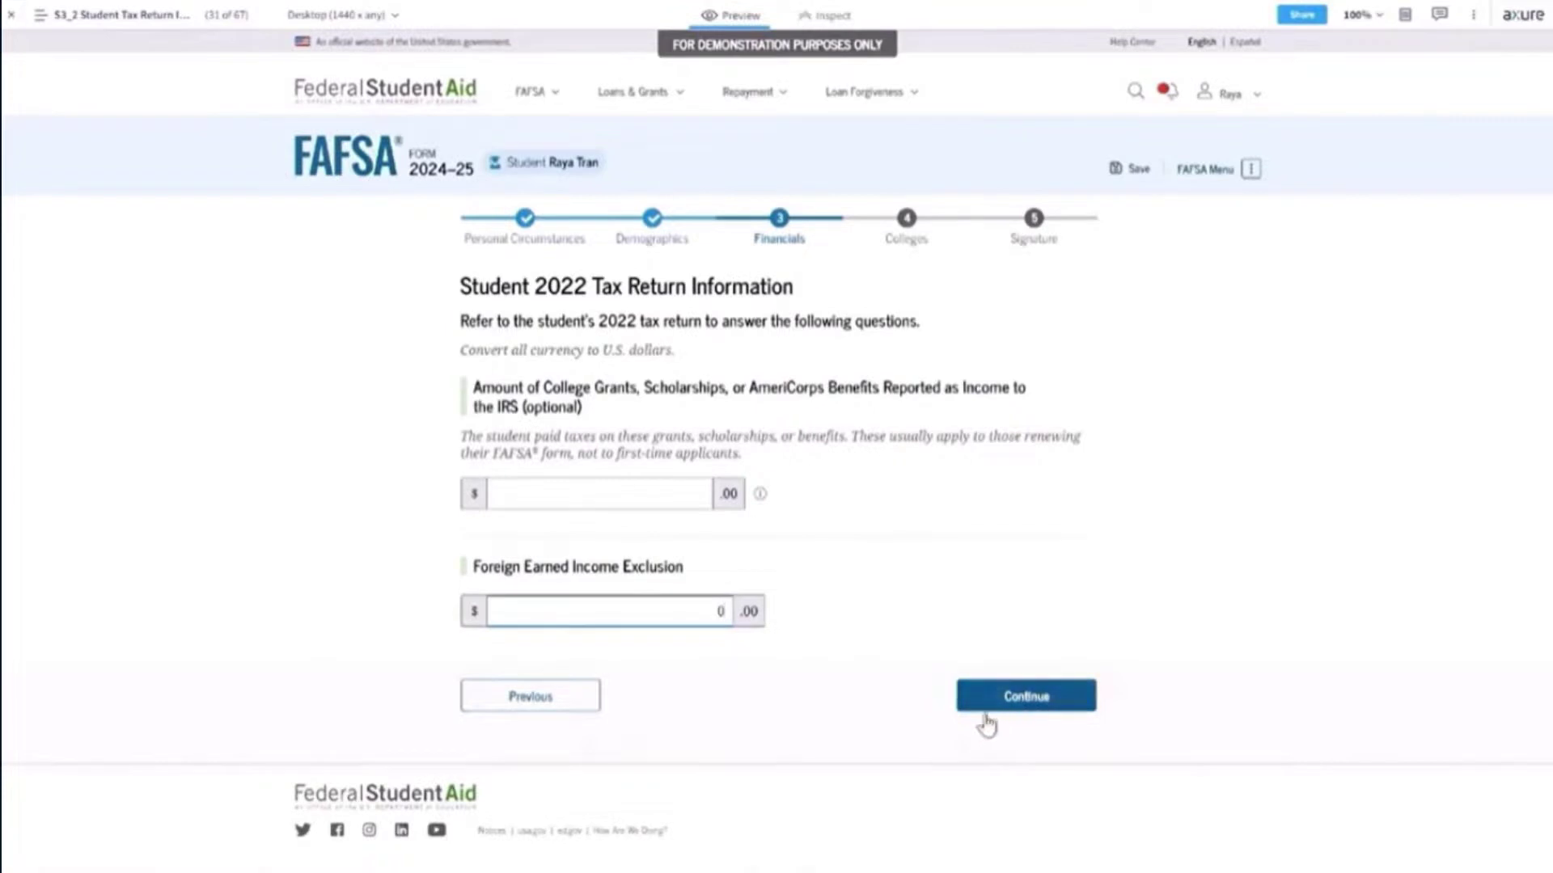
left_click(1026, 699)
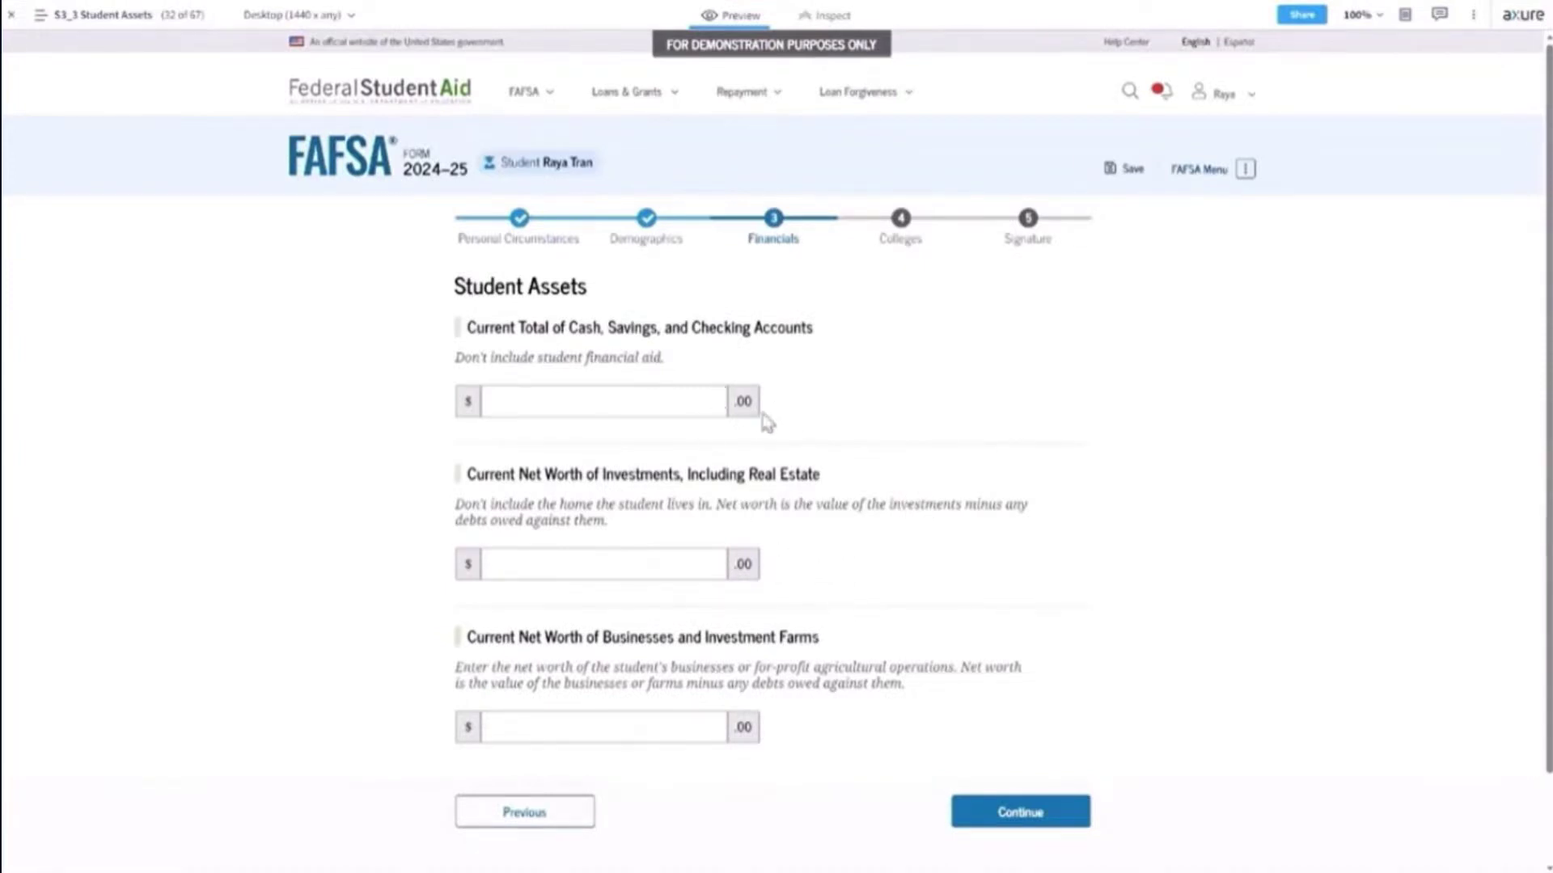
Fill cash, investments and business/farm net worth with 0 and continue to Select Colleges.
left_click(712, 402)
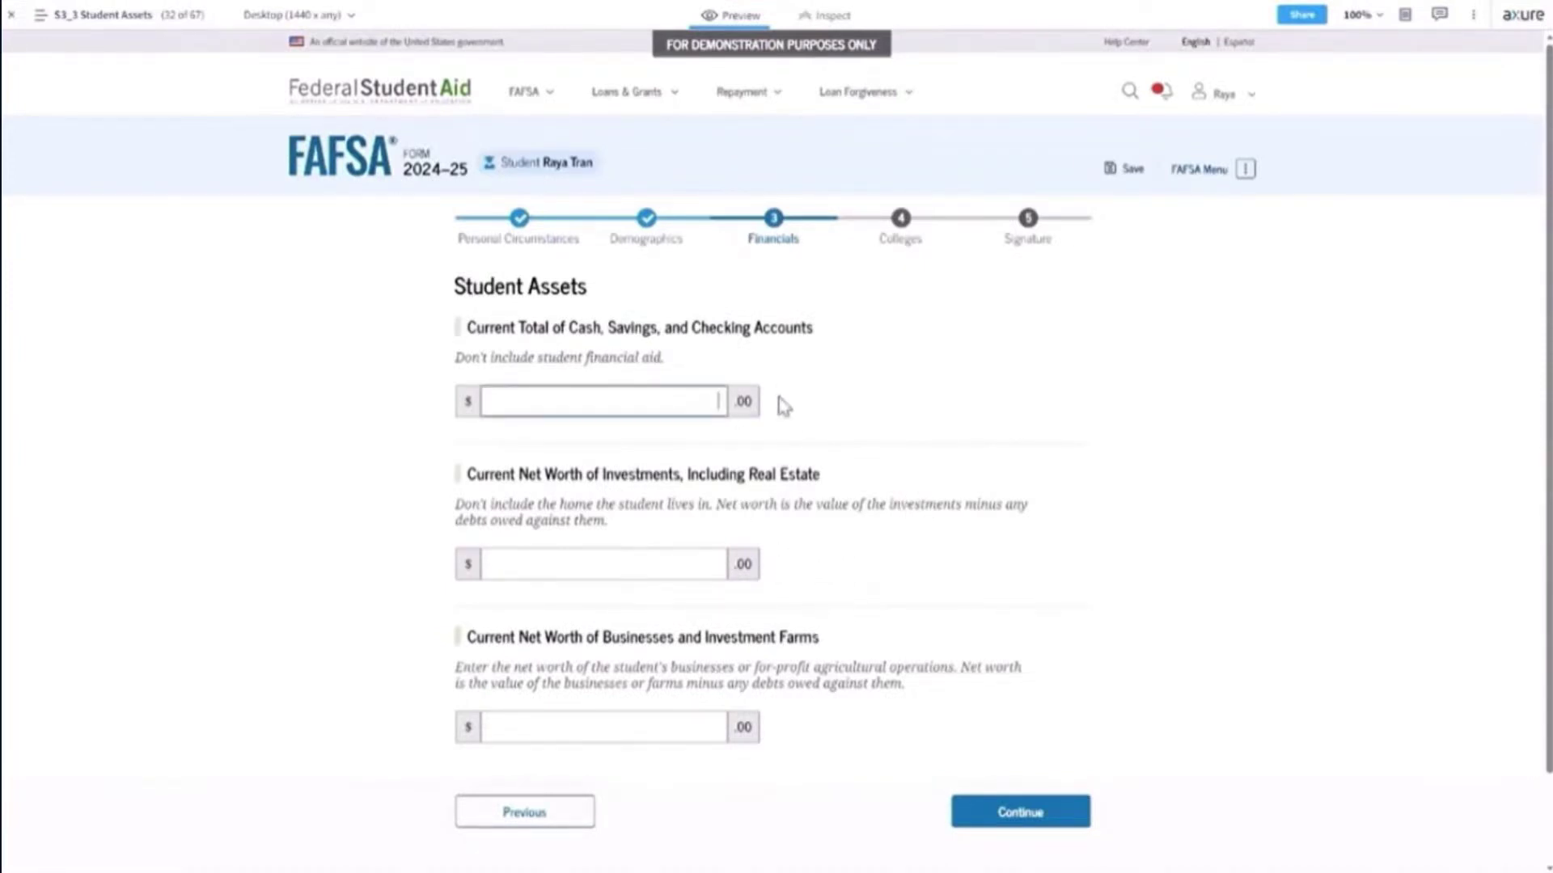
left_click(707, 565)
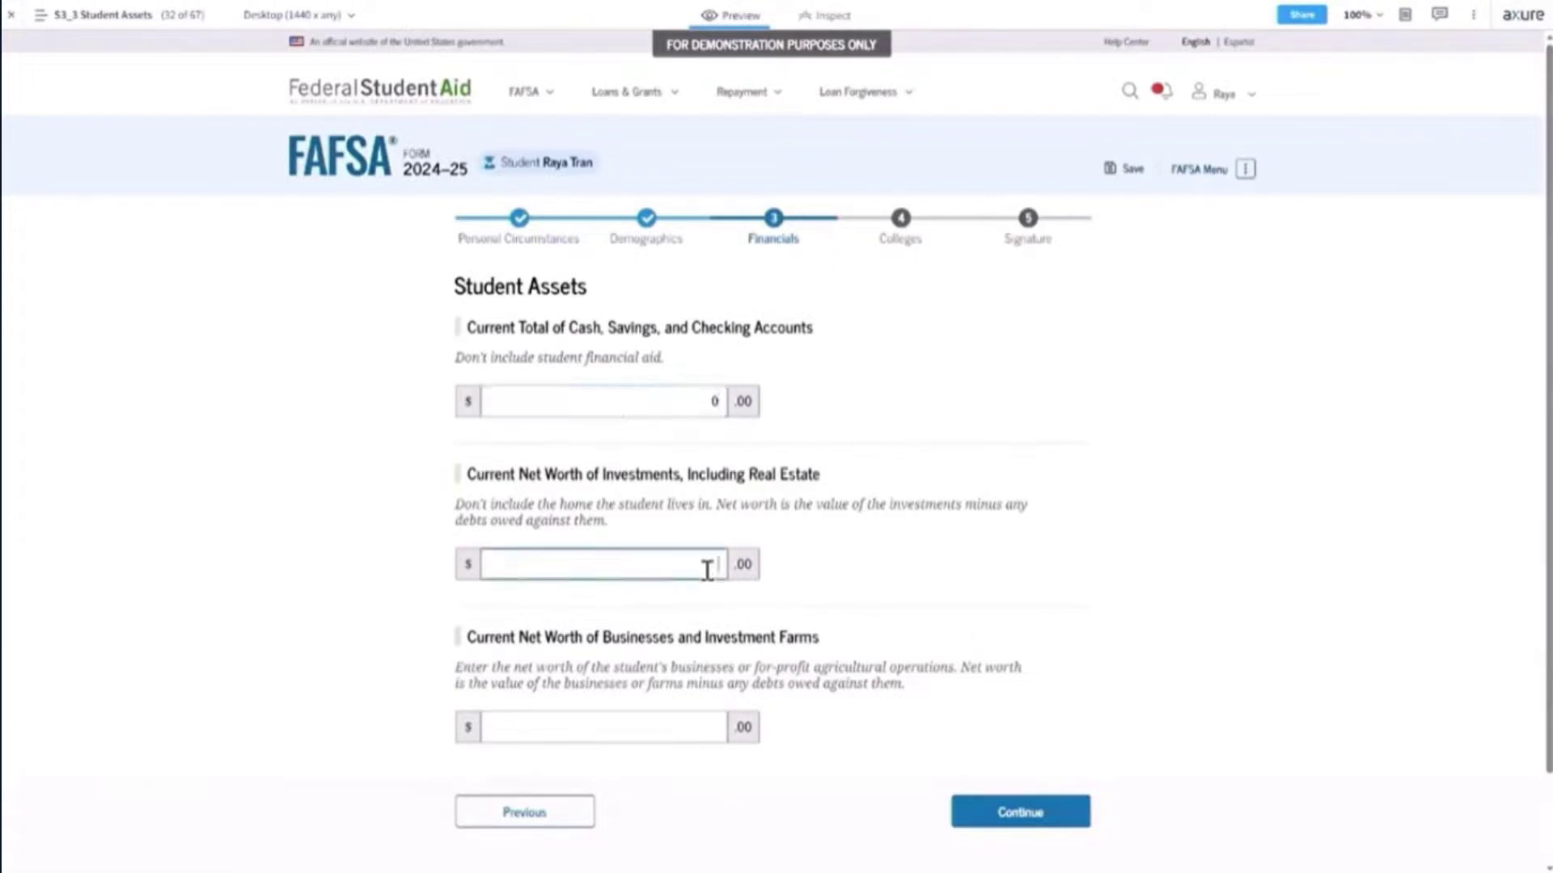
left_click(706, 727)
type("0")
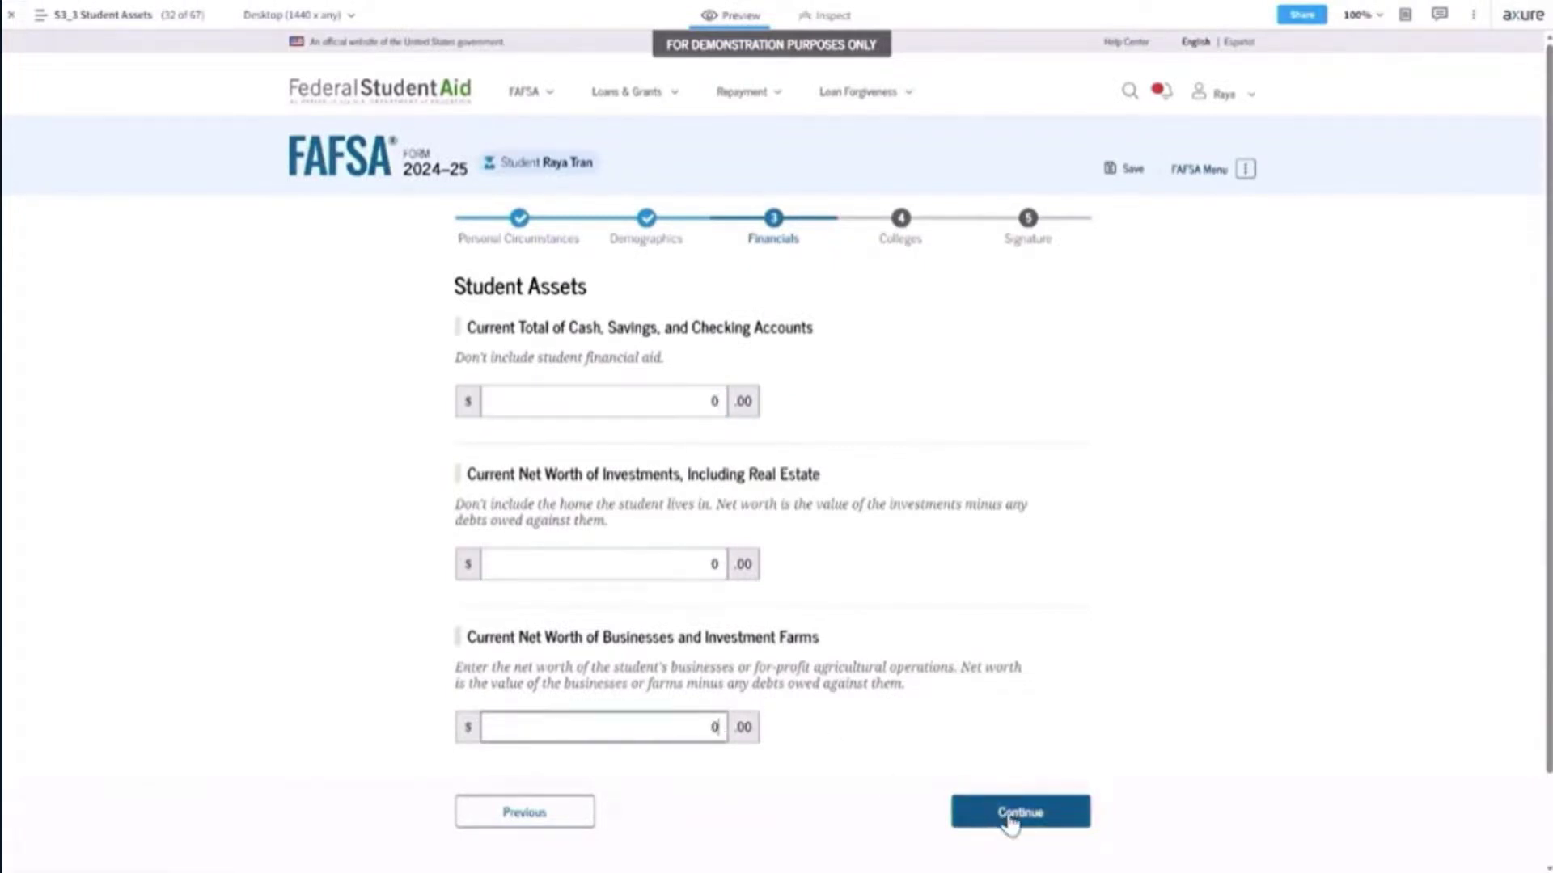
left_click(1010, 816)
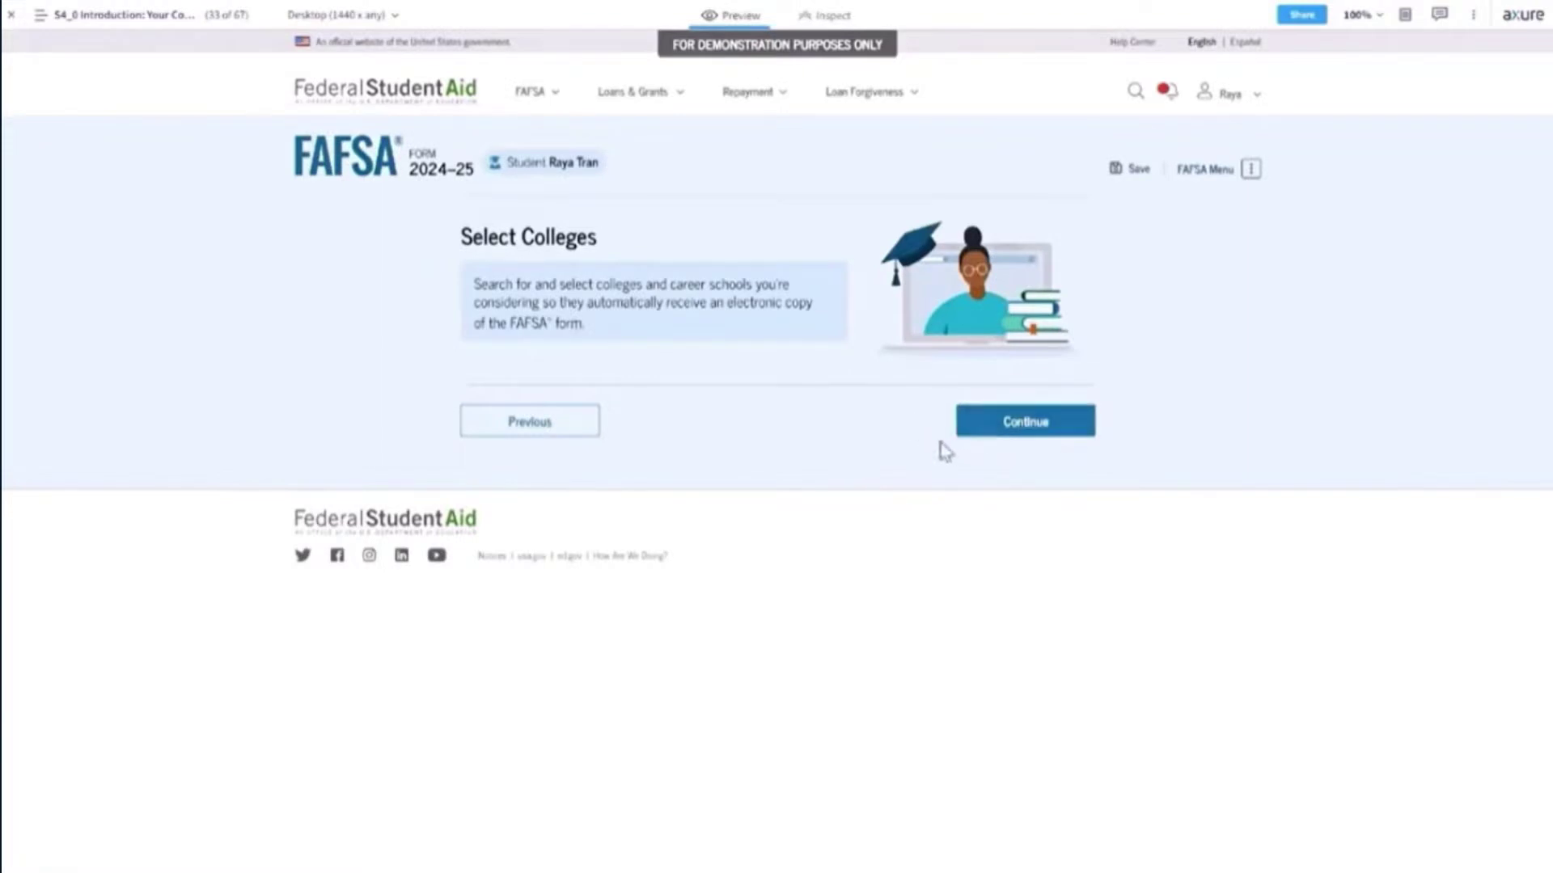
Continue past the Select Colleges intro to the college search page.
left_click(603, 420)
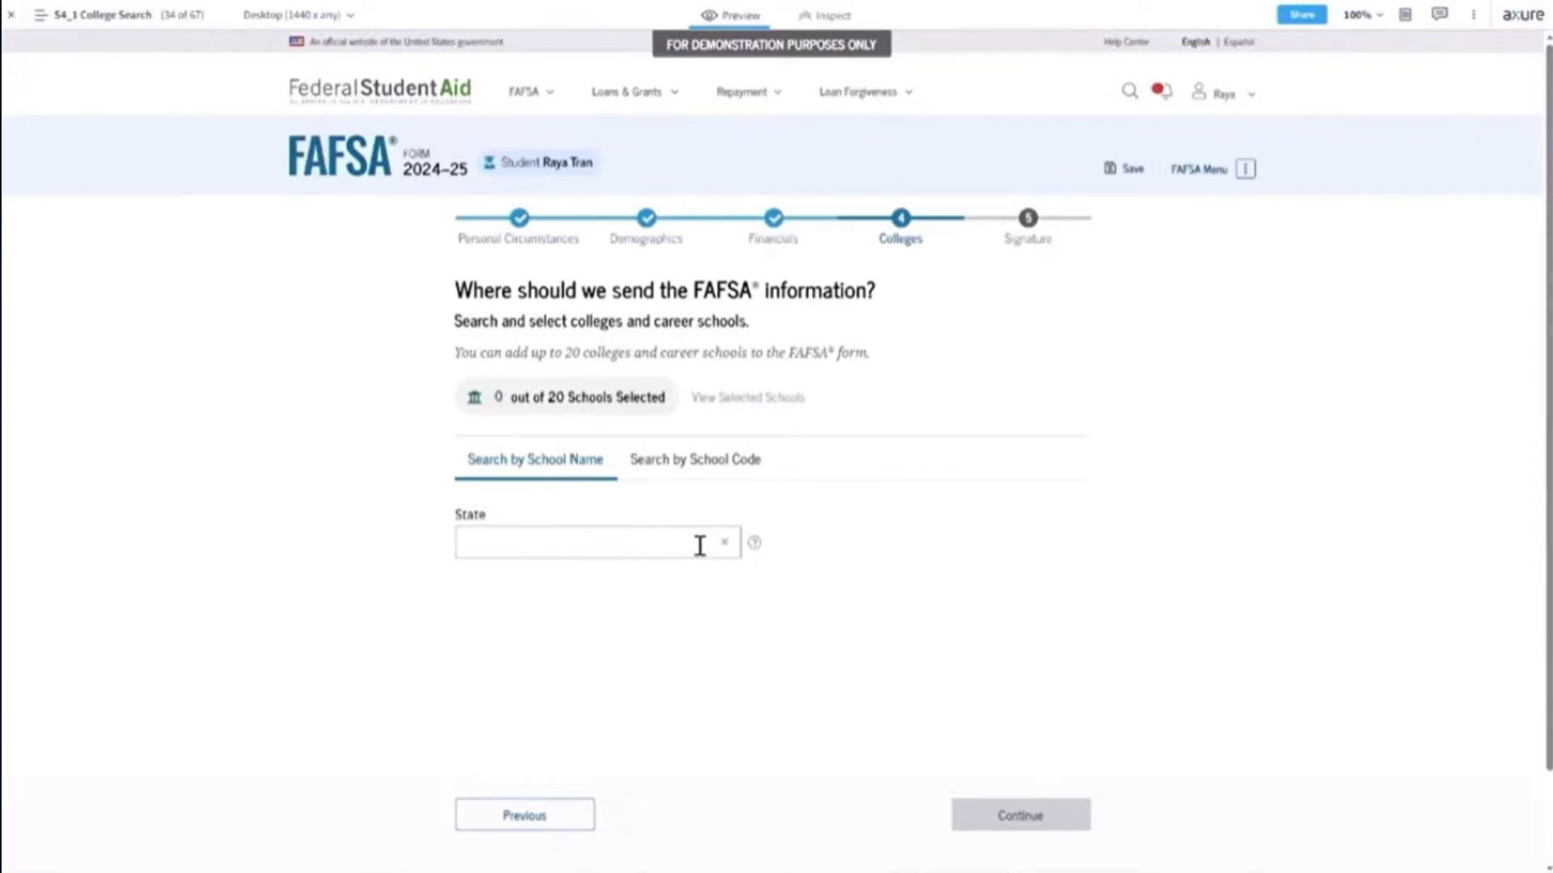
Search for colleges in Arlington, Alaska (AK).
left_click(658, 543)
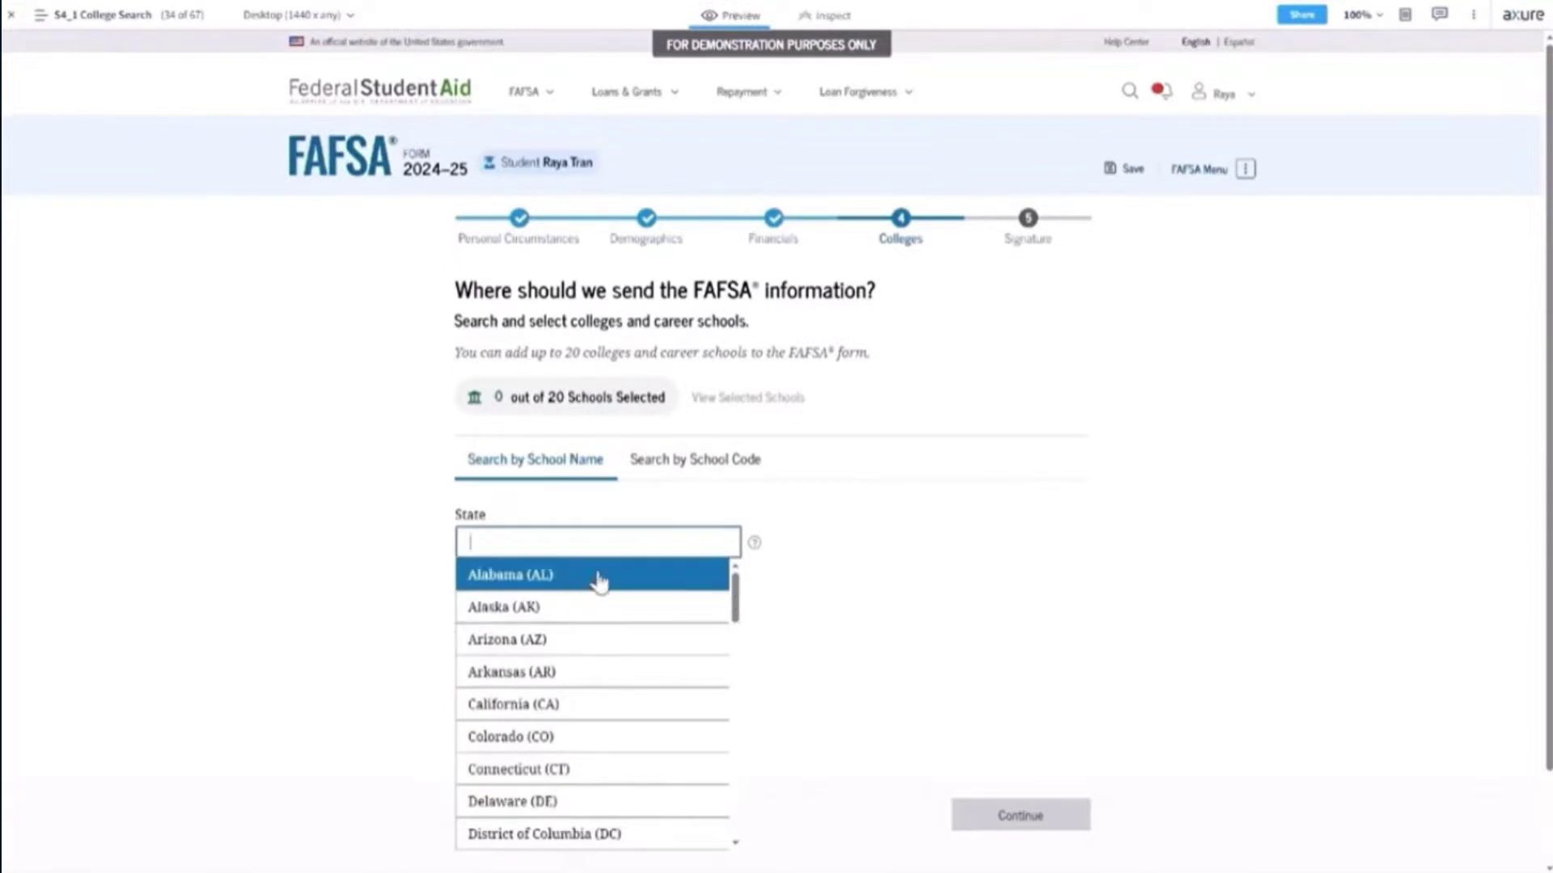
left_click(560, 614)
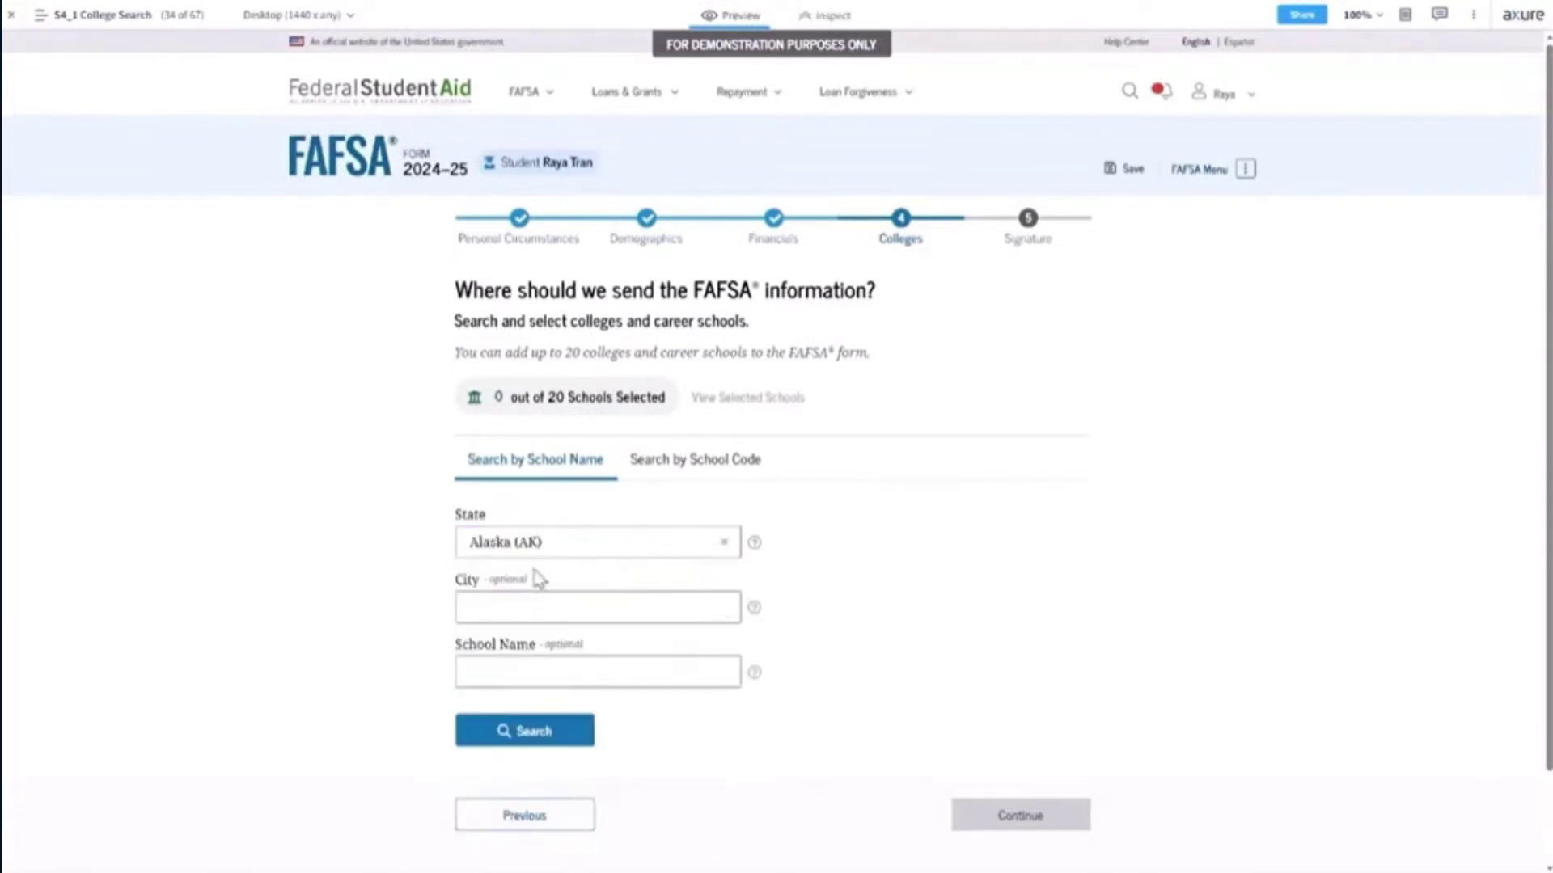
left_click(648, 610)
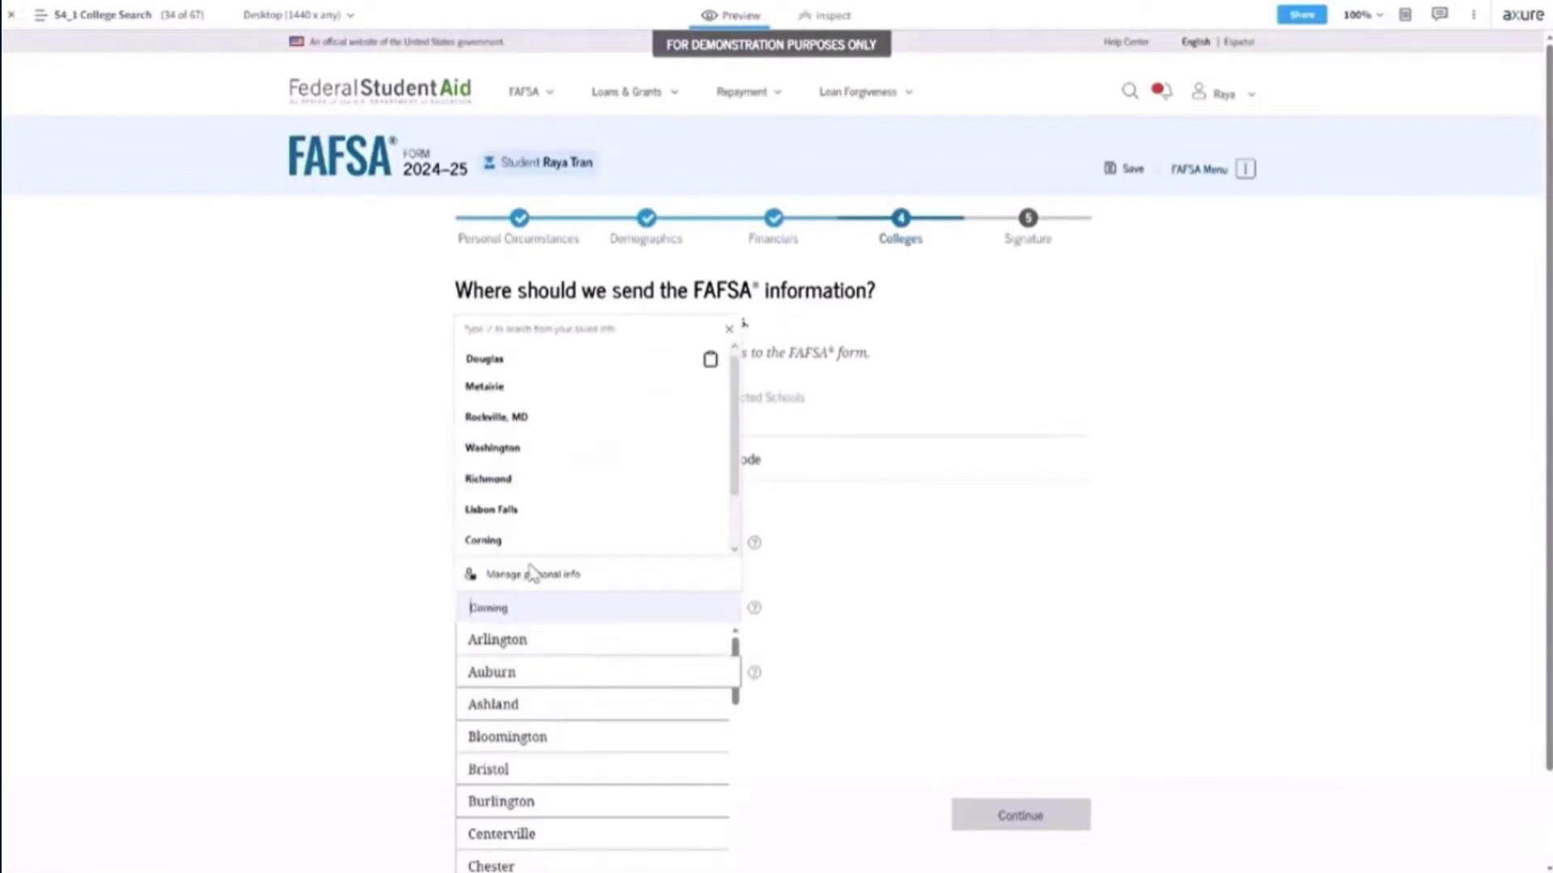
left_click(557, 651)
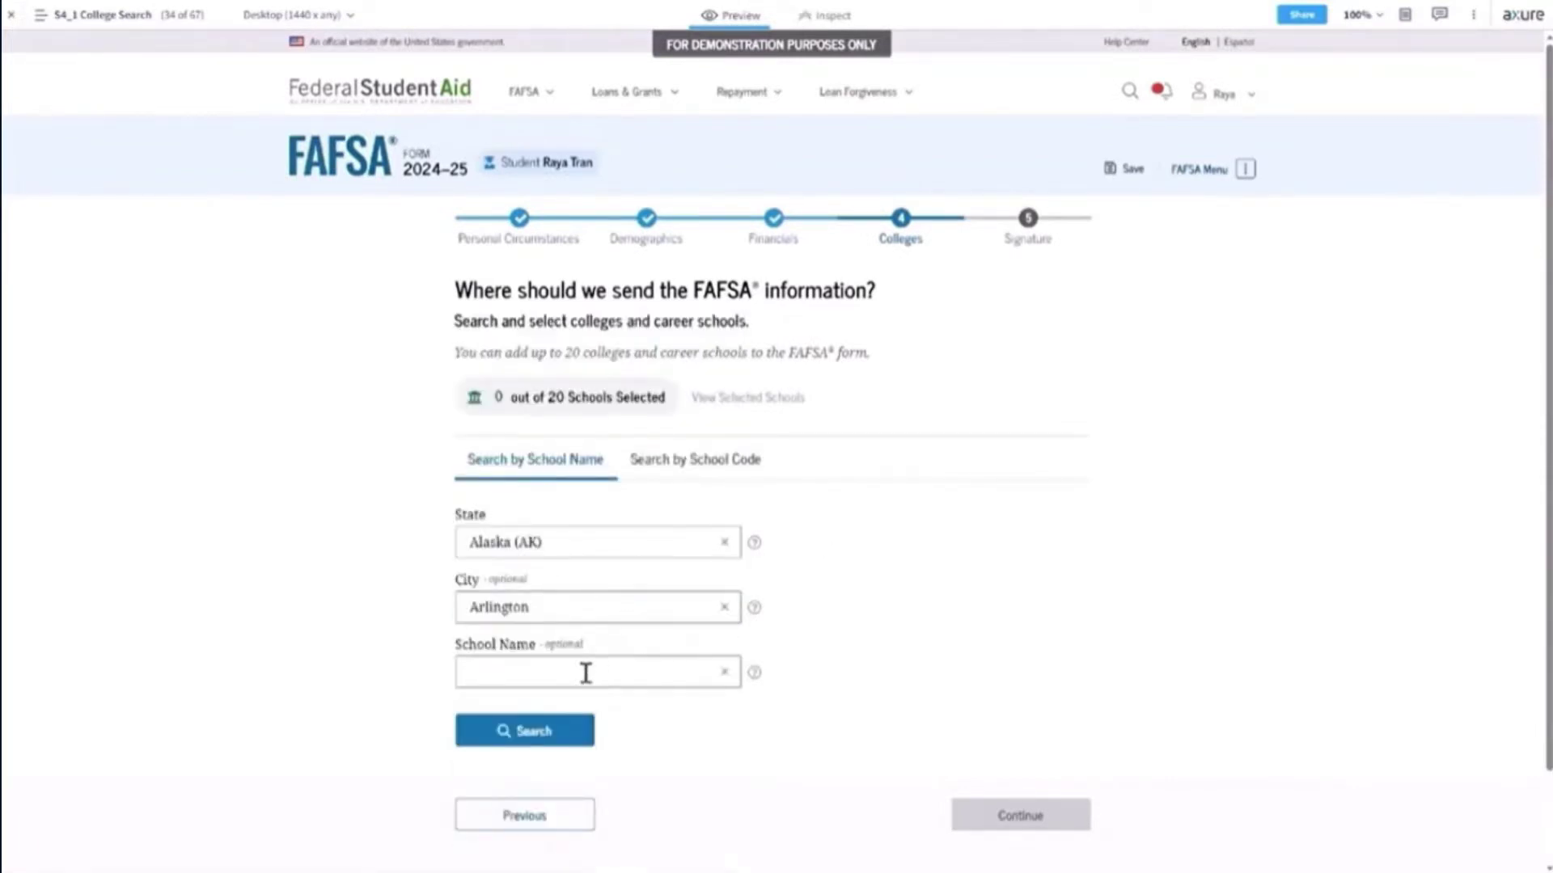
left_click(553, 740)
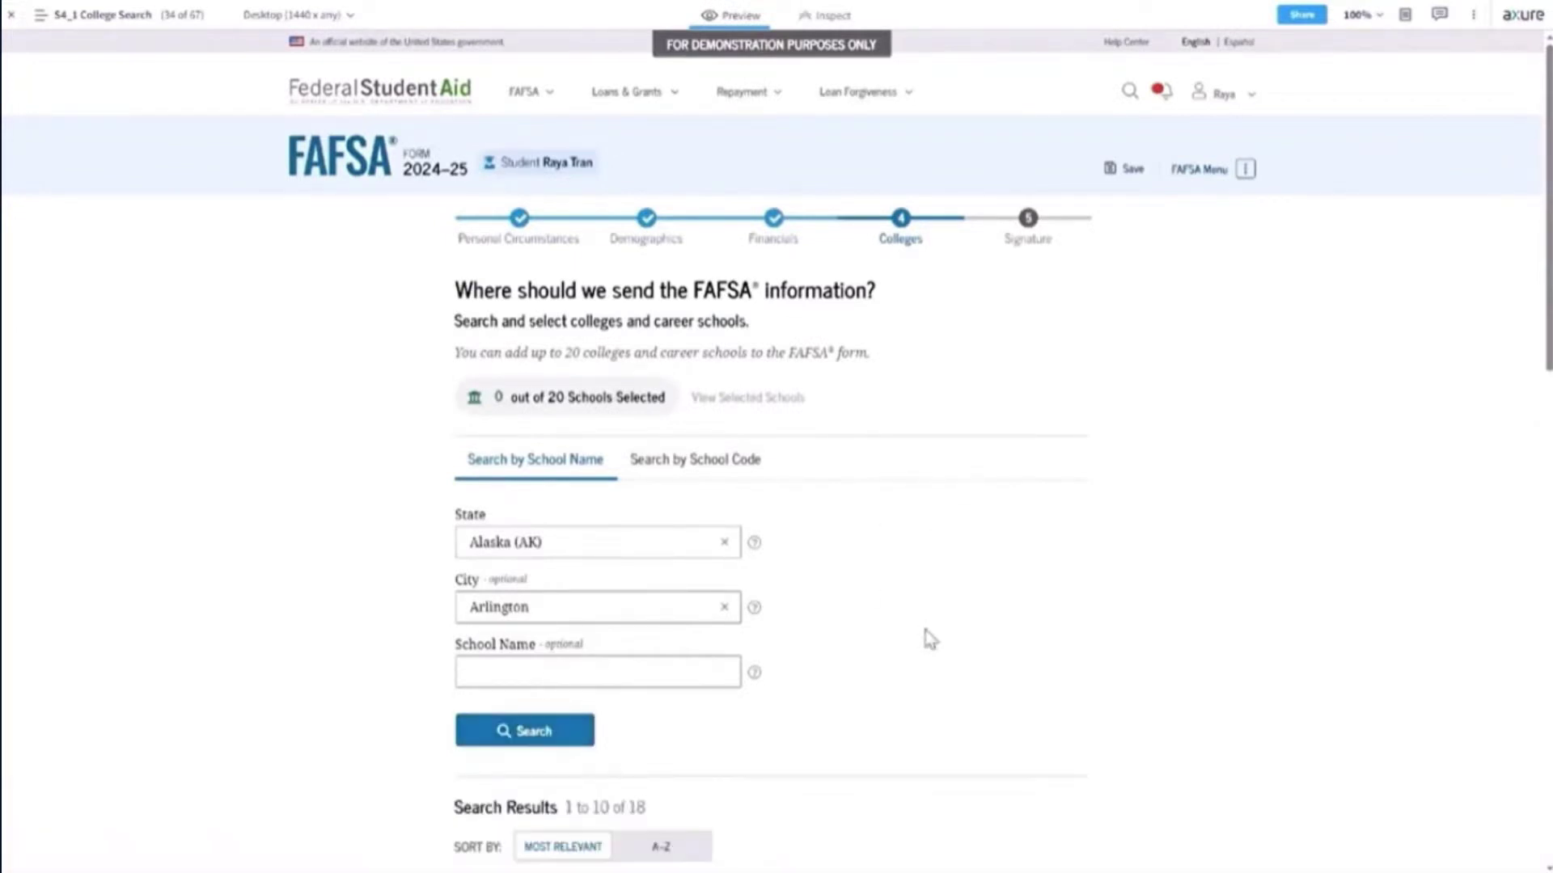
Select Lehigh University, Rhodes College and Smith College from the search results.
scroll(928, 637, "down", 2)
scroll(927, 637, "down", 4)
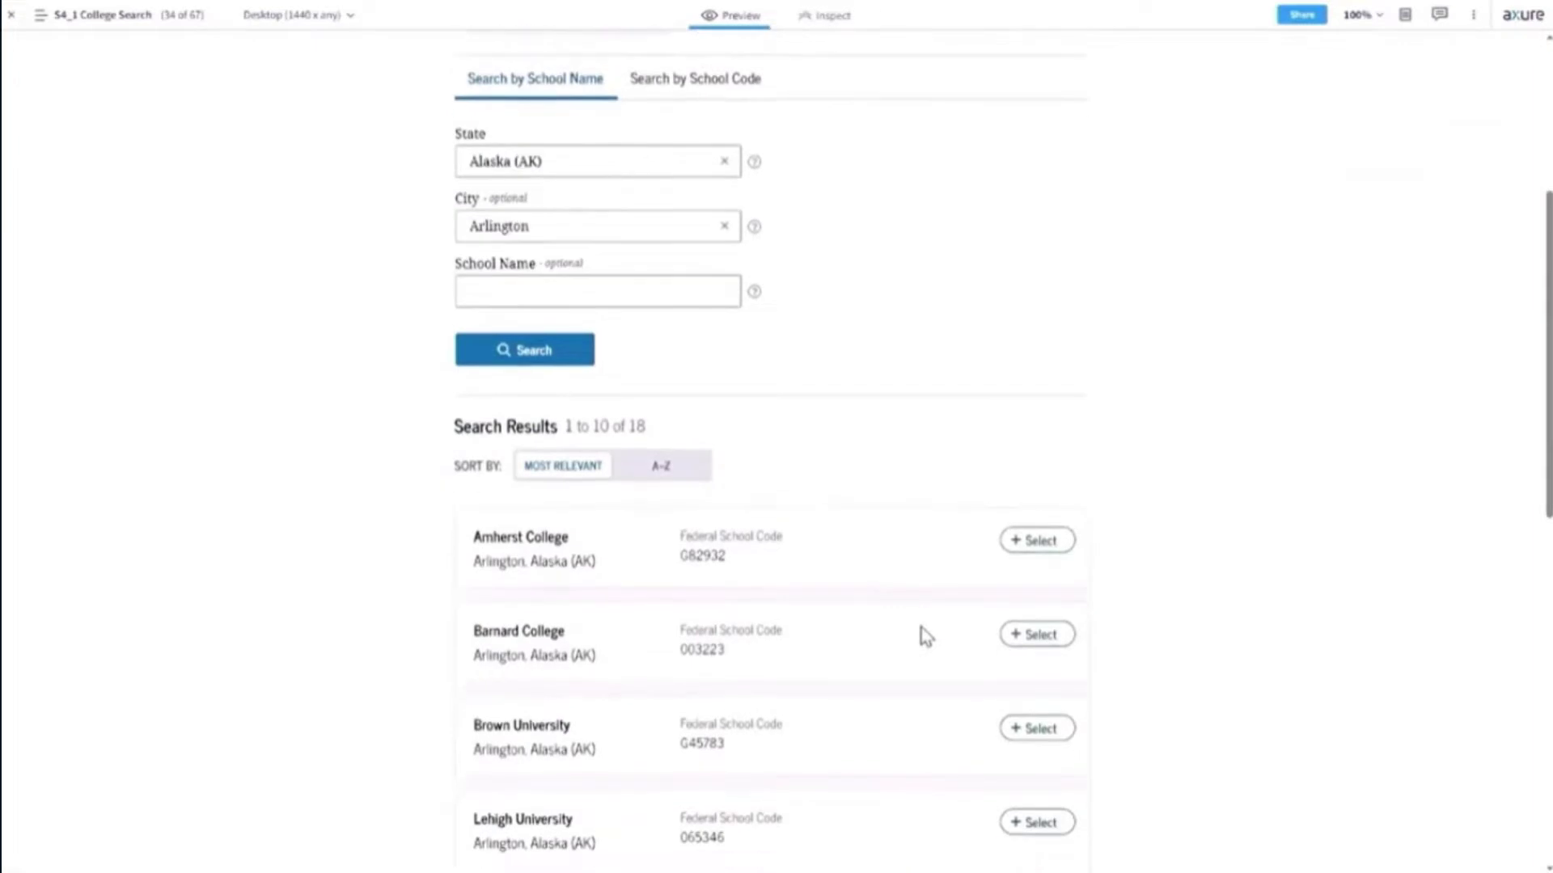
scroll(925, 638, "down", 10)
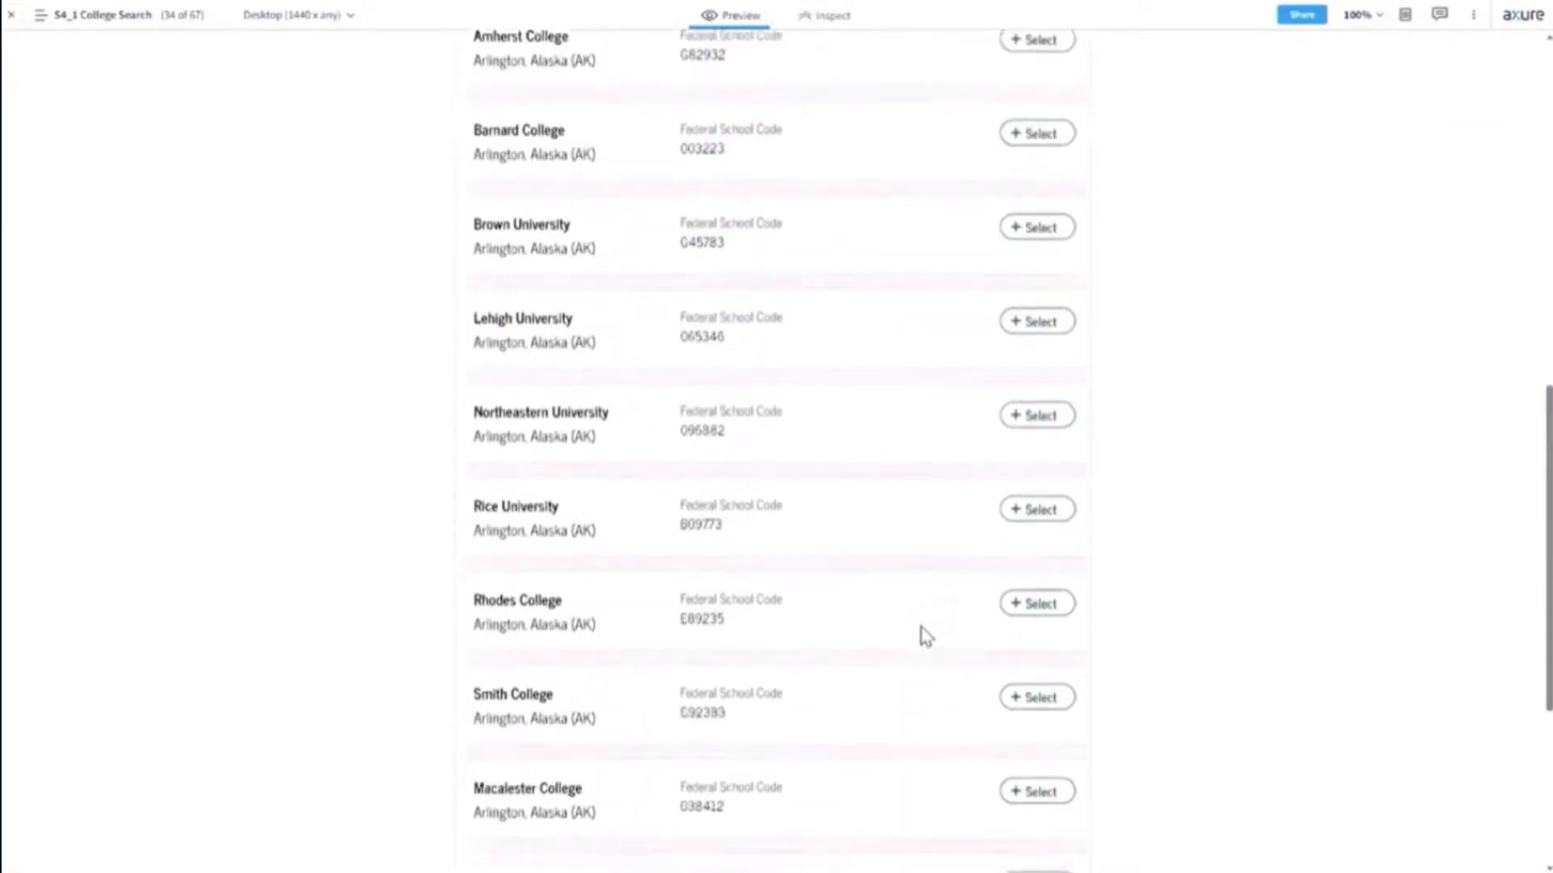
scroll(926, 637, "up", 15)
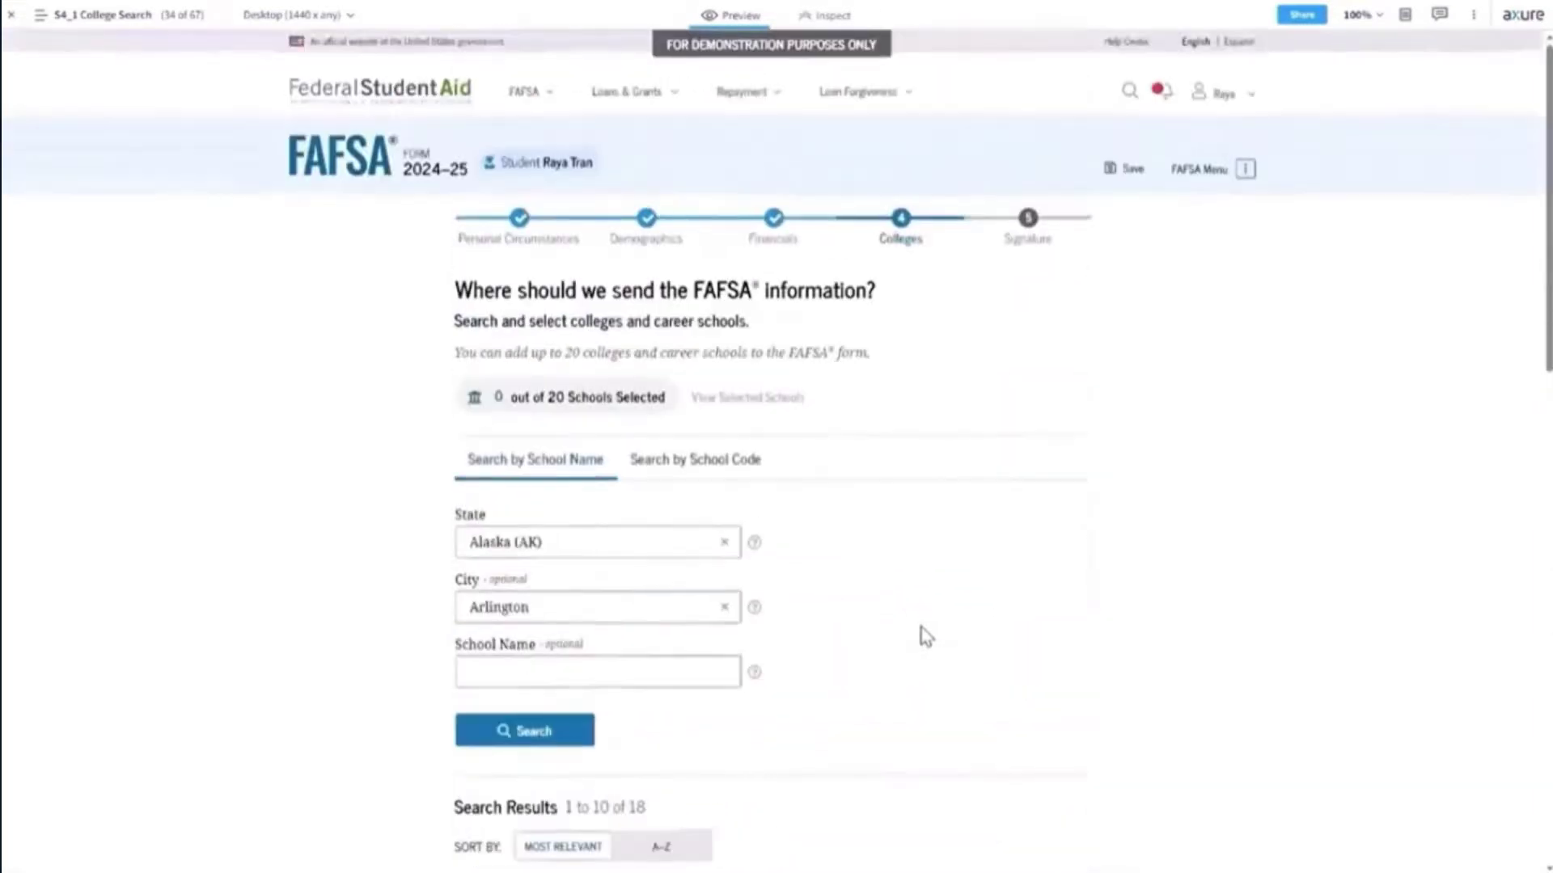
scroll(926, 637, "down", 6)
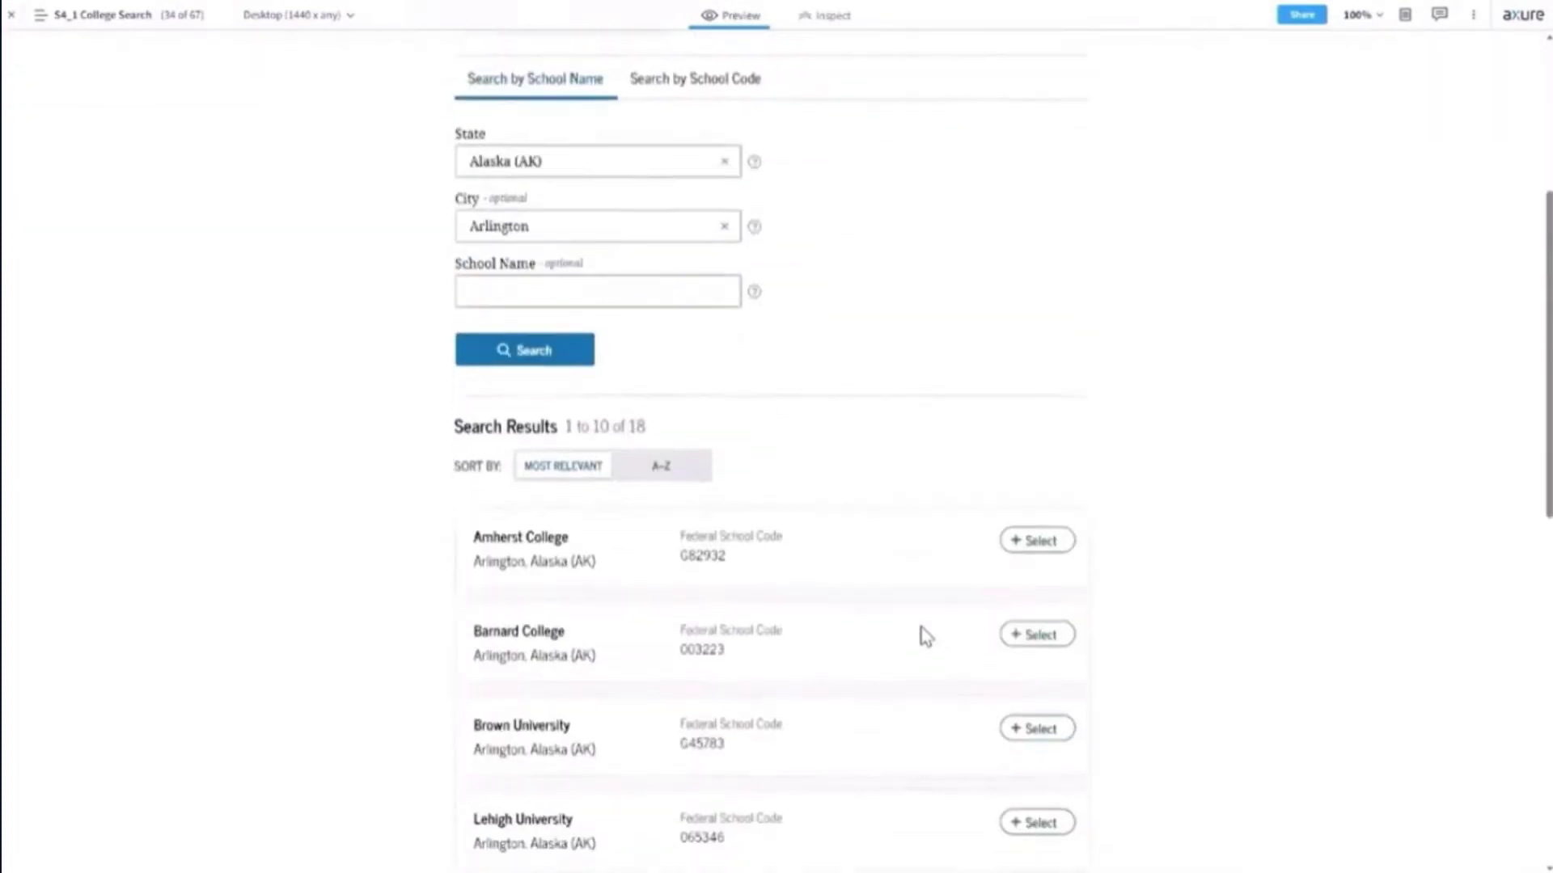
scroll(925, 637, "down", 8)
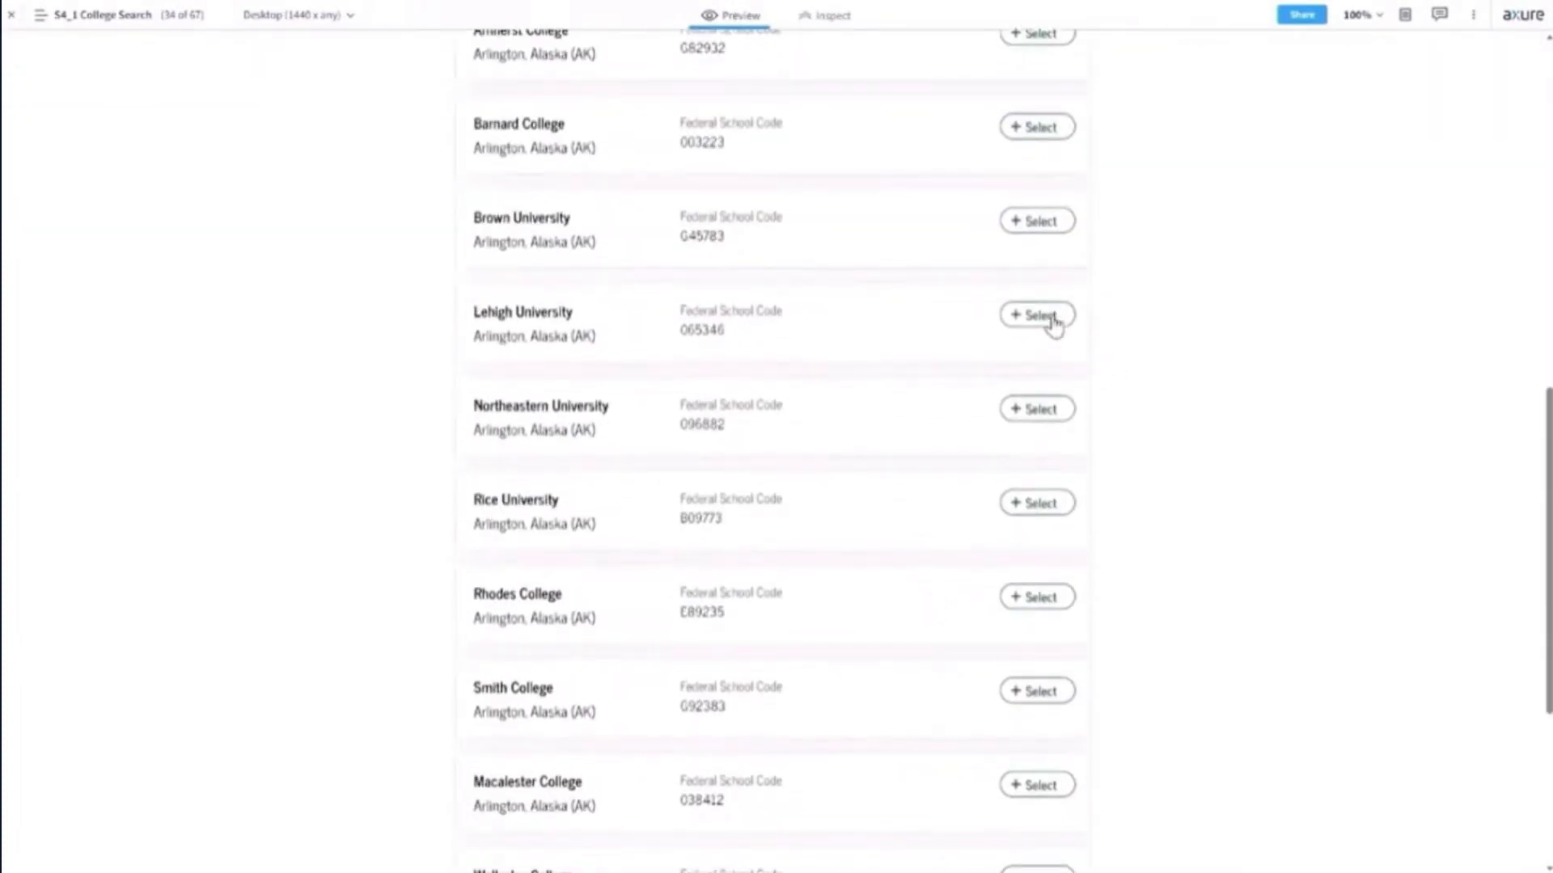
left_click(1039, 315)
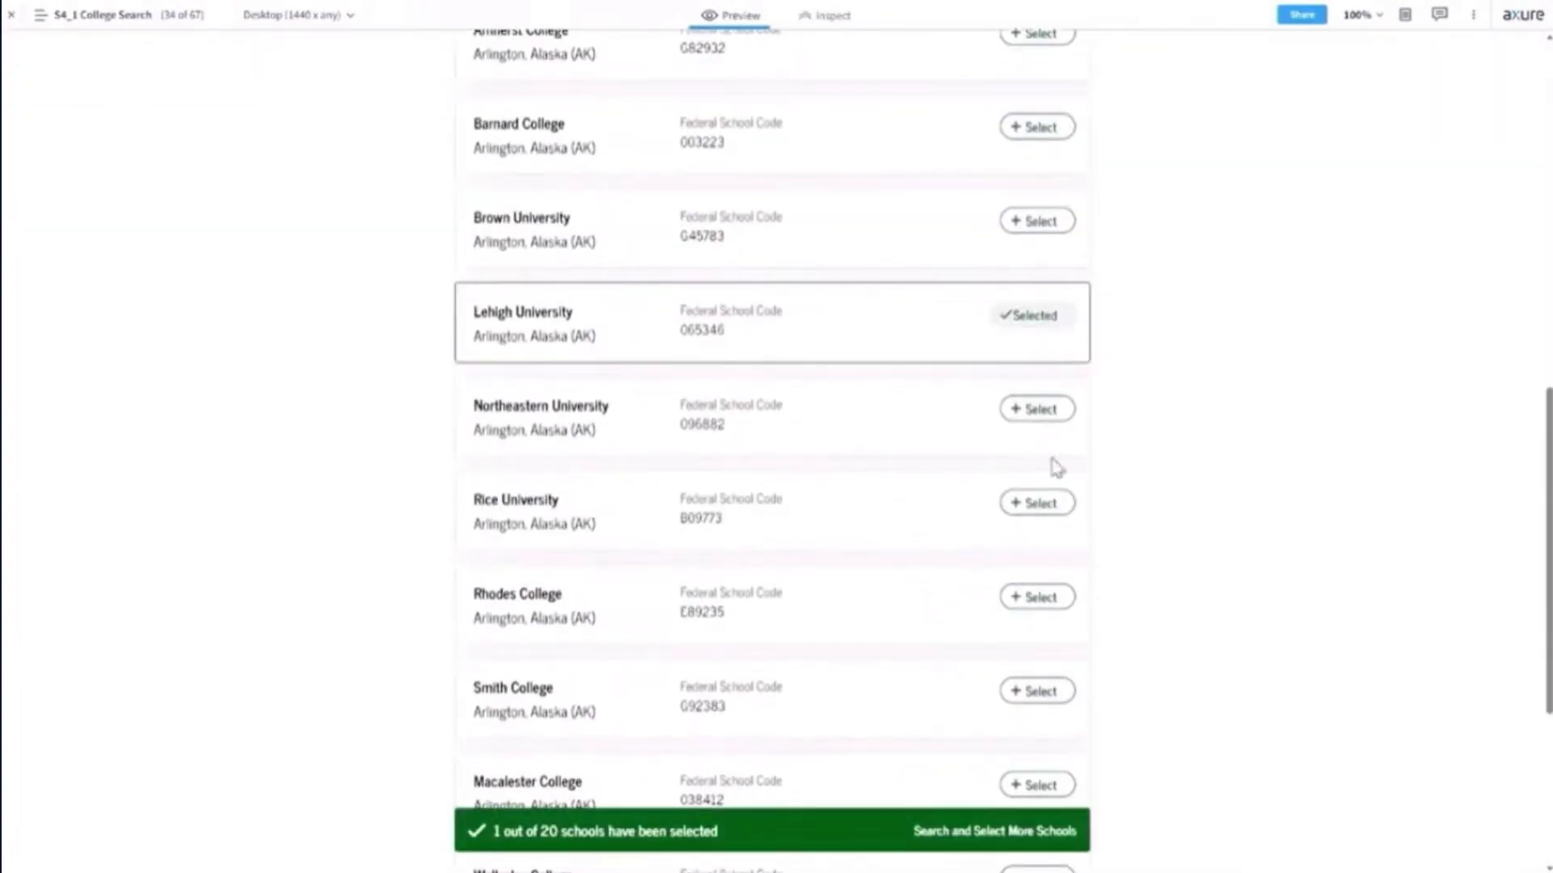
left_click(1041, 605)
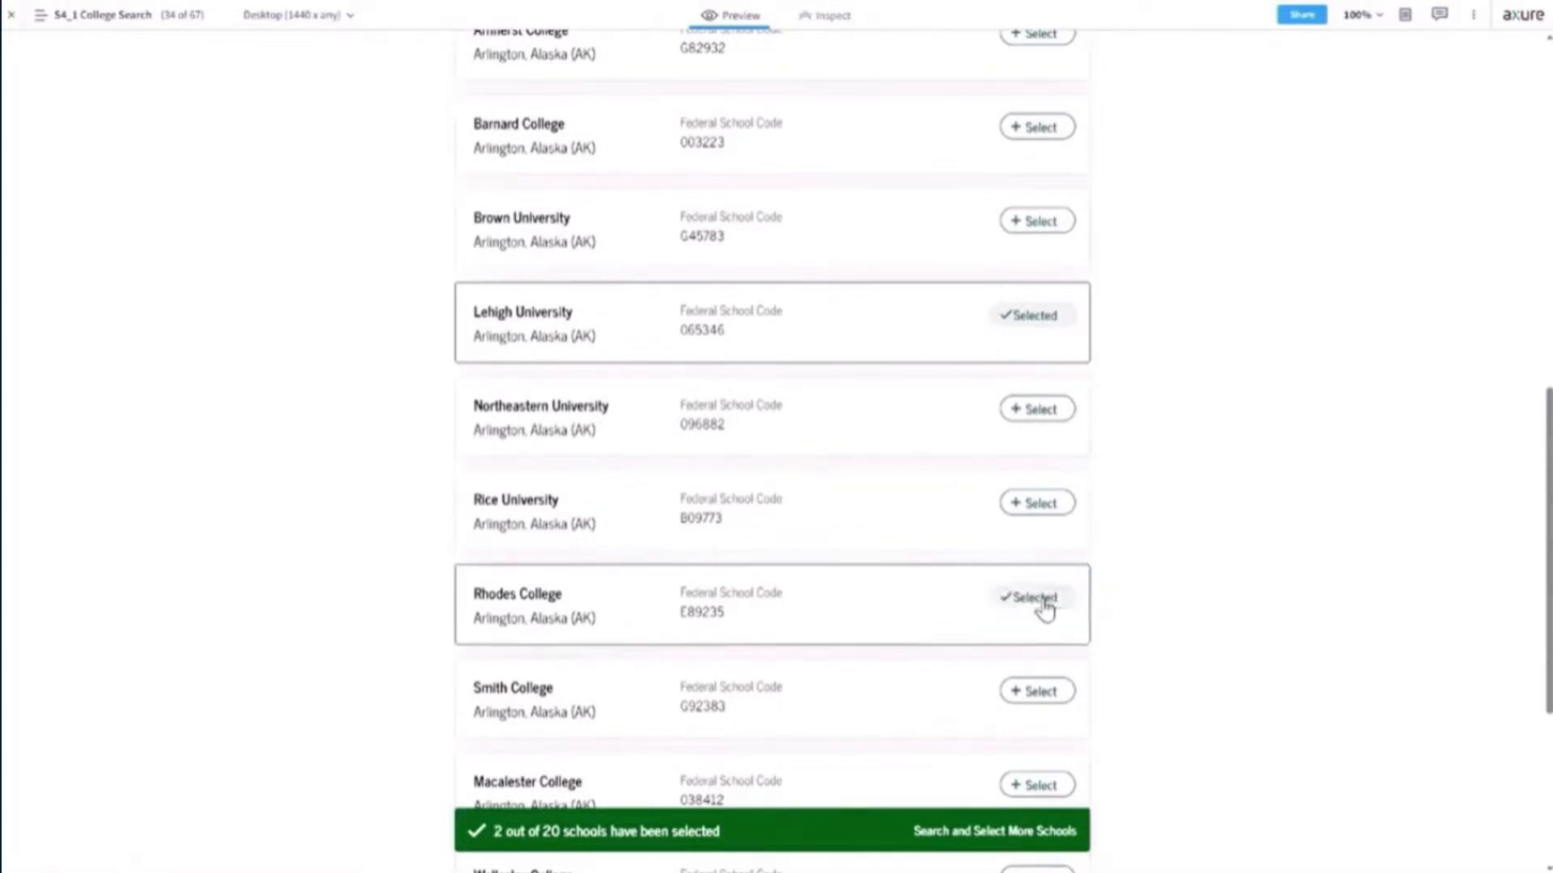
left_click(1034, 697)
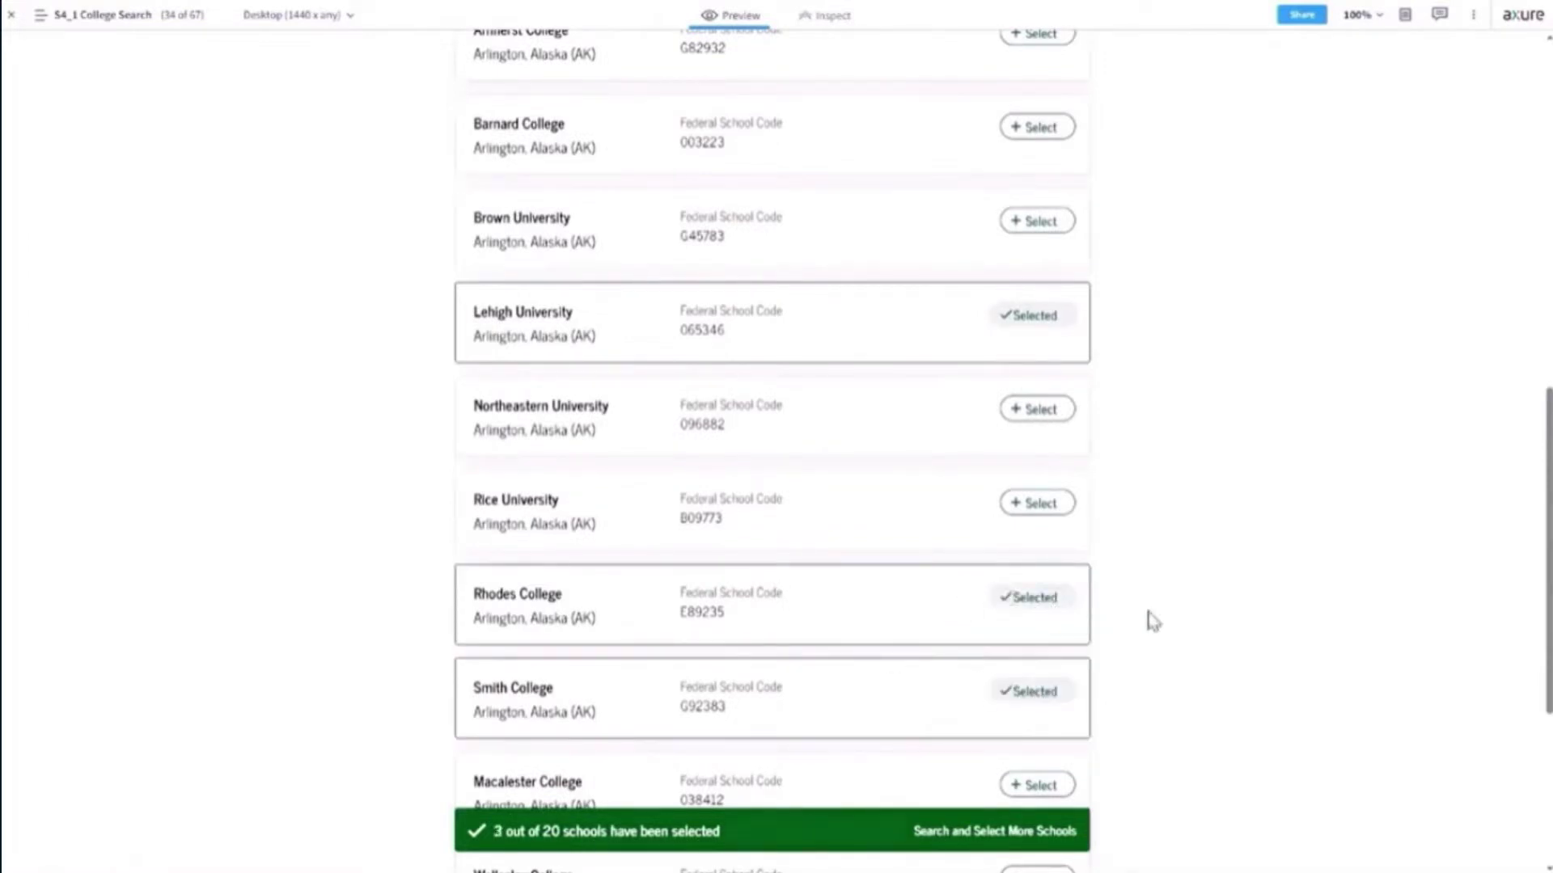
Continue from the bottom of the results to the Selected Colleges and Career Schools page.
scroll(1146, 621, "down", 5)
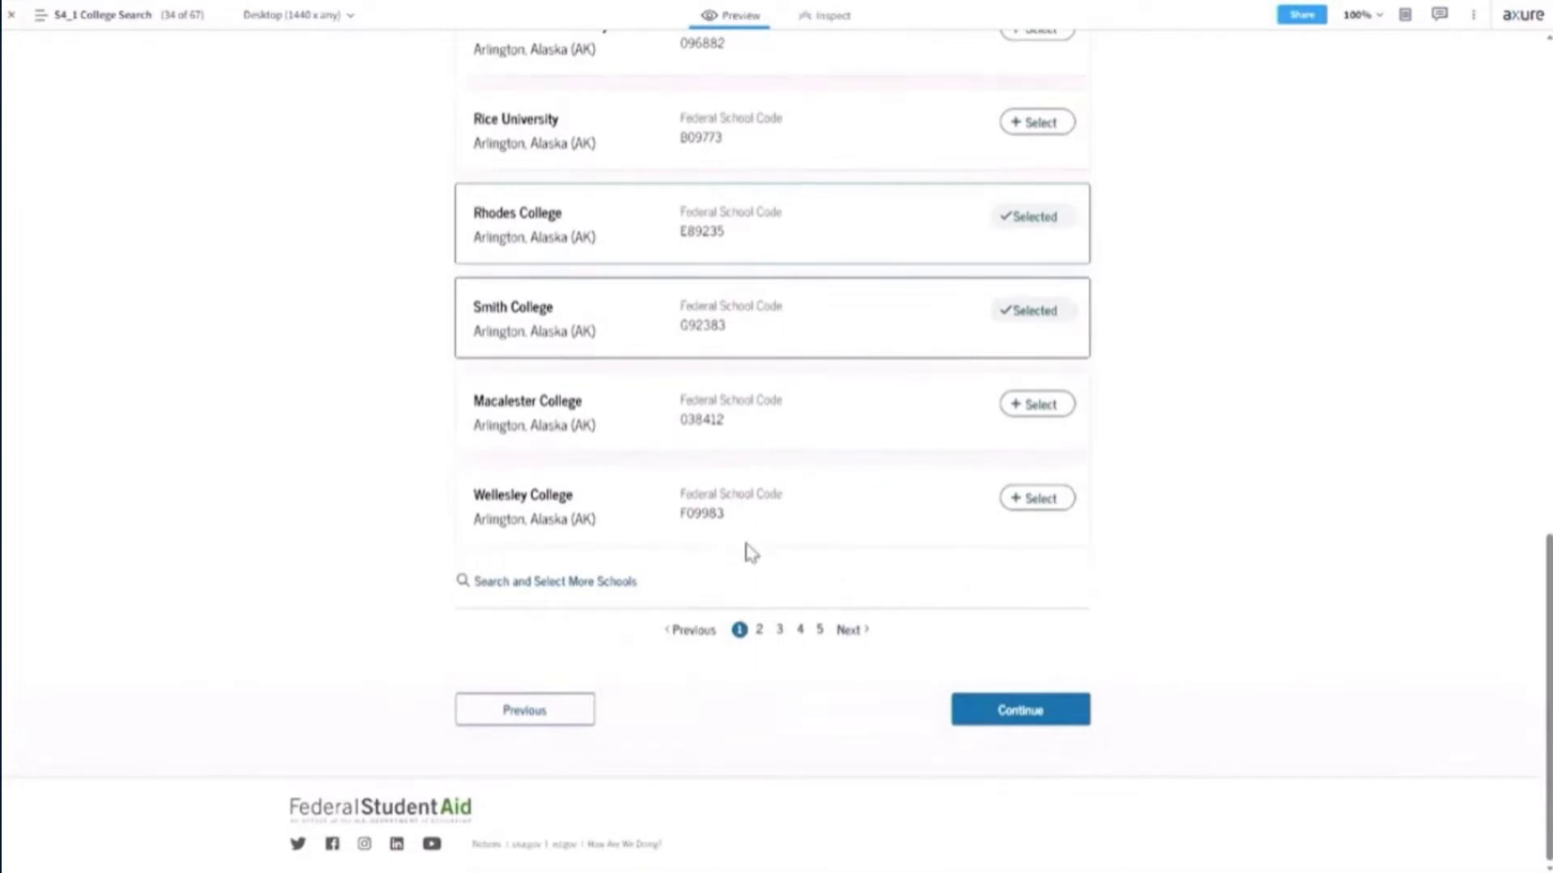
scroll(1135, 575, "up", 2)
scroll(1138, 575, "up", 7)
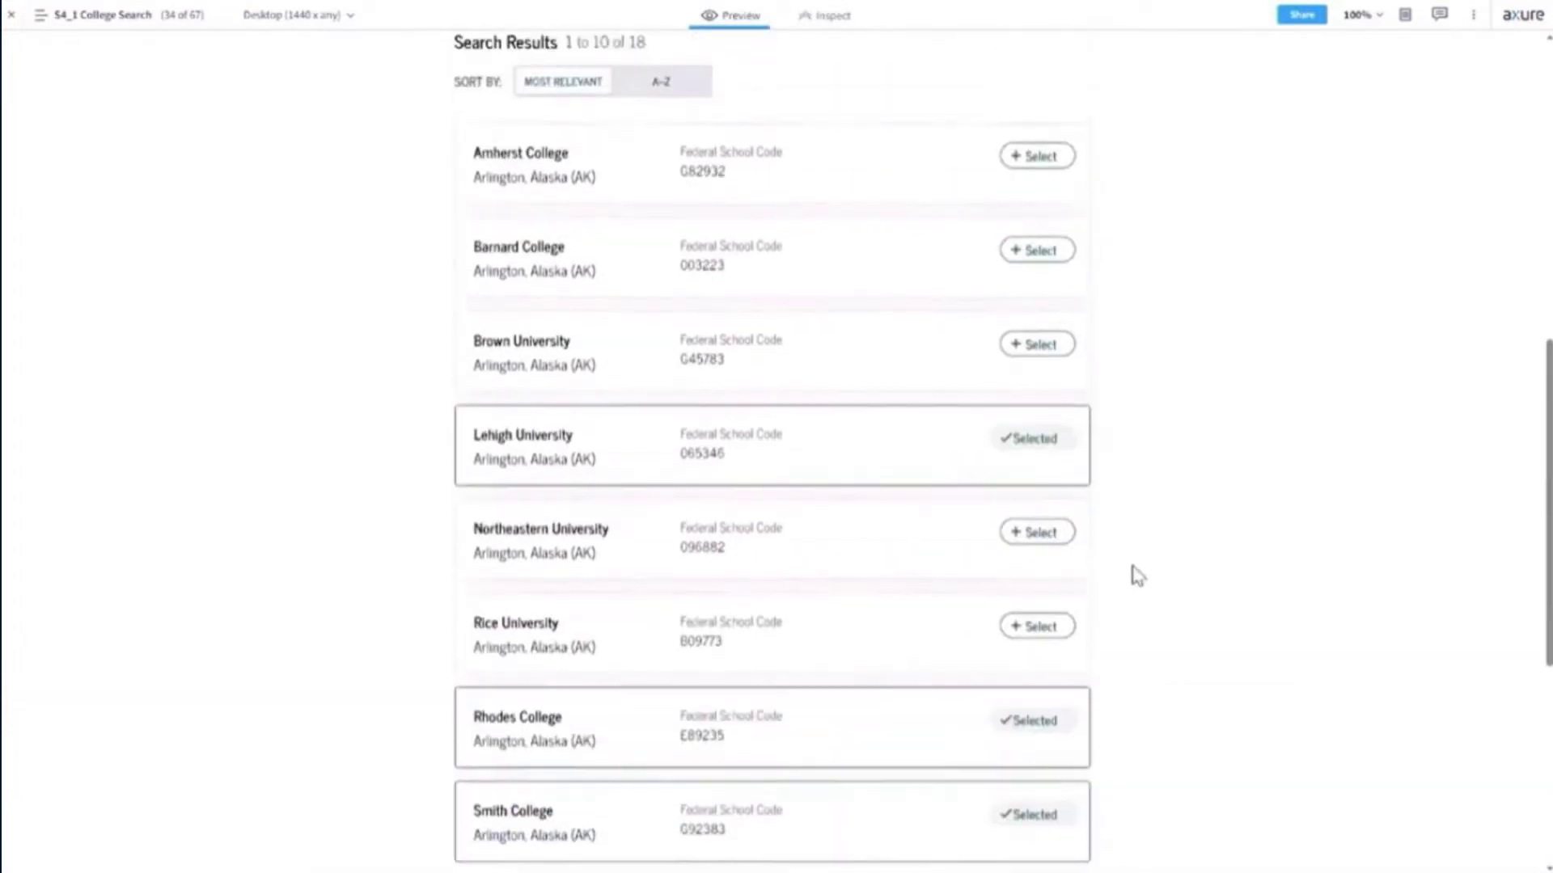
scroll(1138, 578, "down", 4)
scroll(1136, 581, "down", 6)
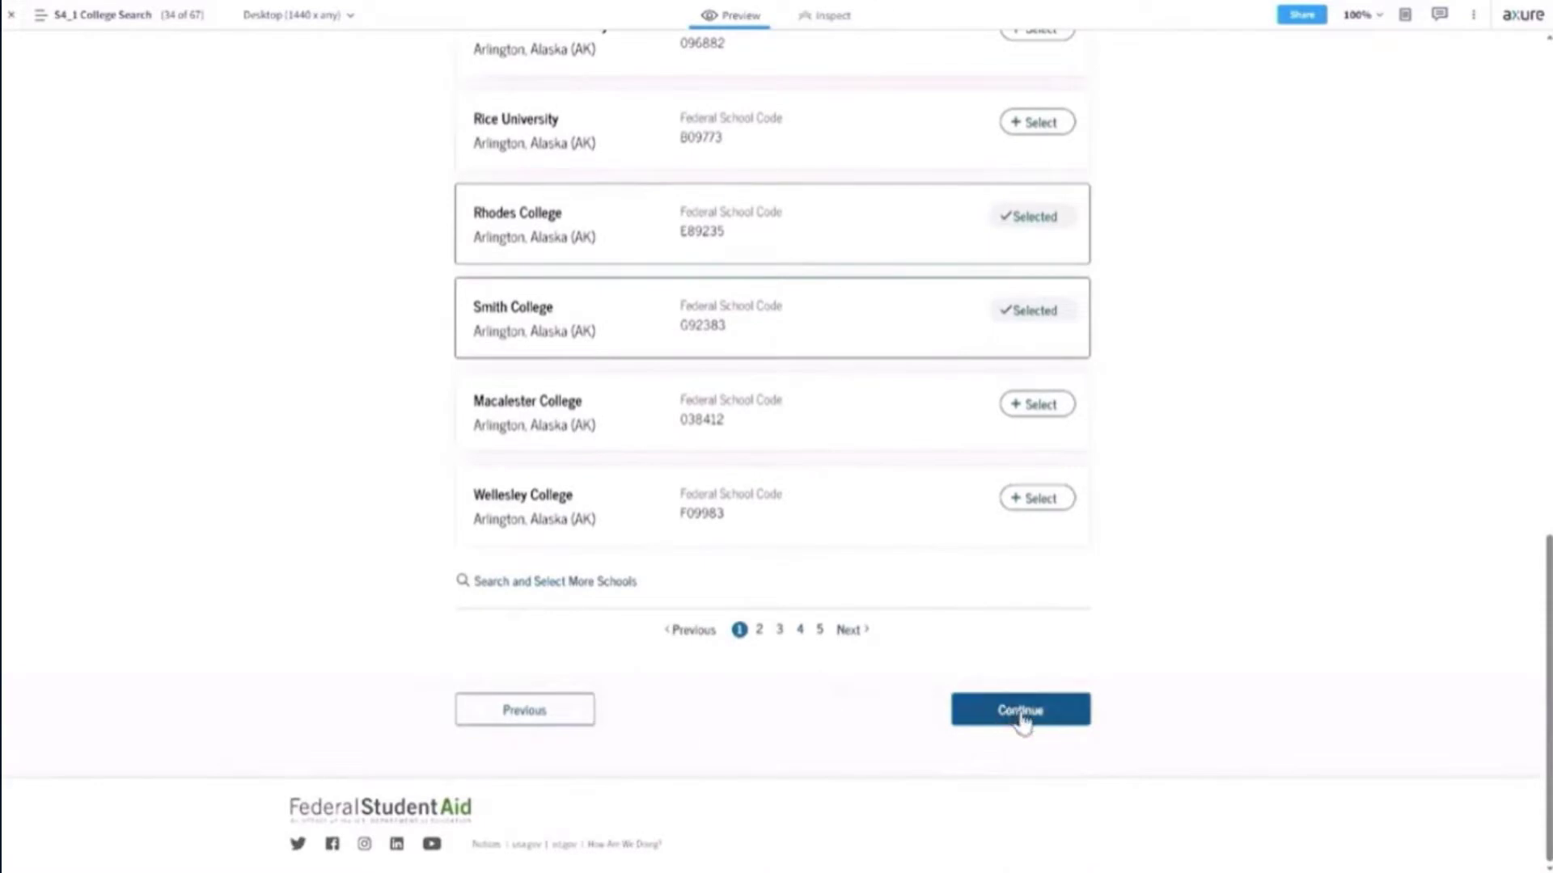
left_click(1023, 718)
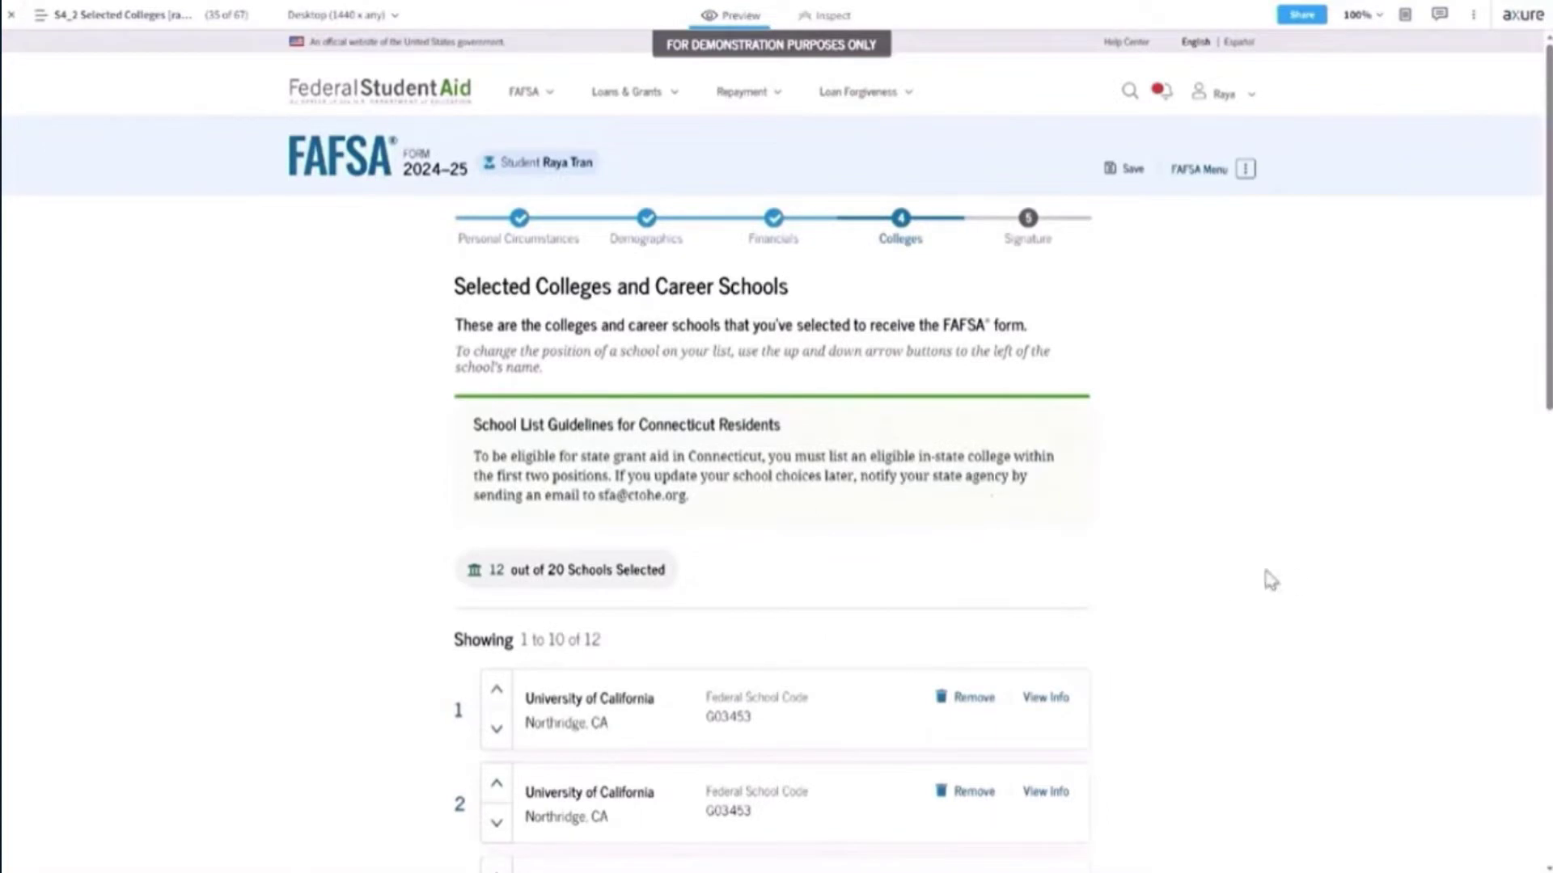
Review the 12 selected schools and move on to the Take a Moment To Review Before Signing page.
scroll(1259, 580, "down", 6)
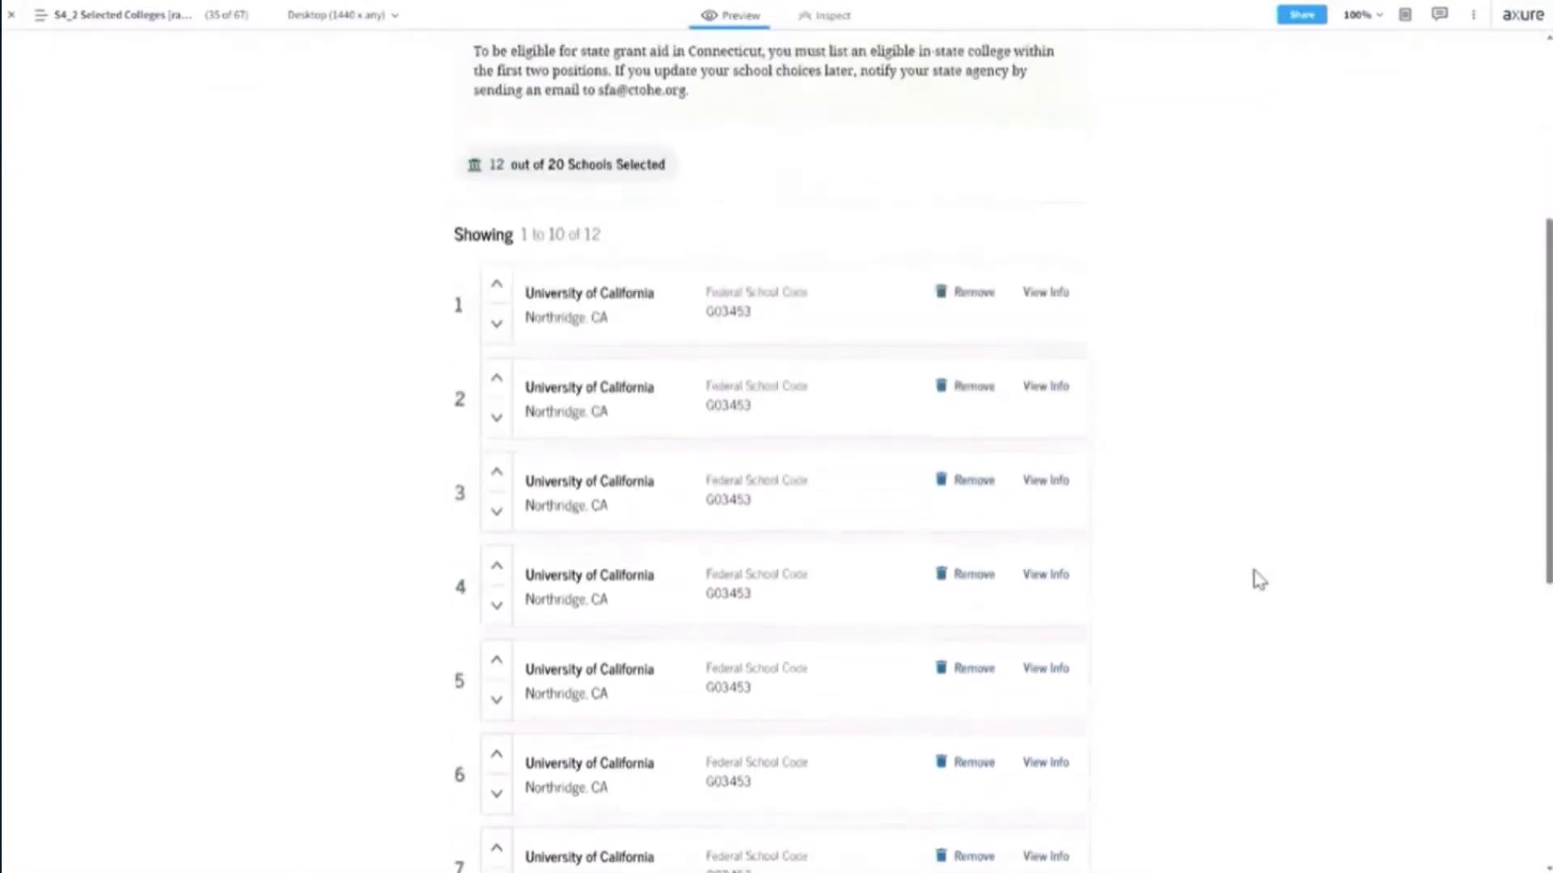
scroll(1259, 580, "up", 1)
scroll(1259, 580, "up", 2)
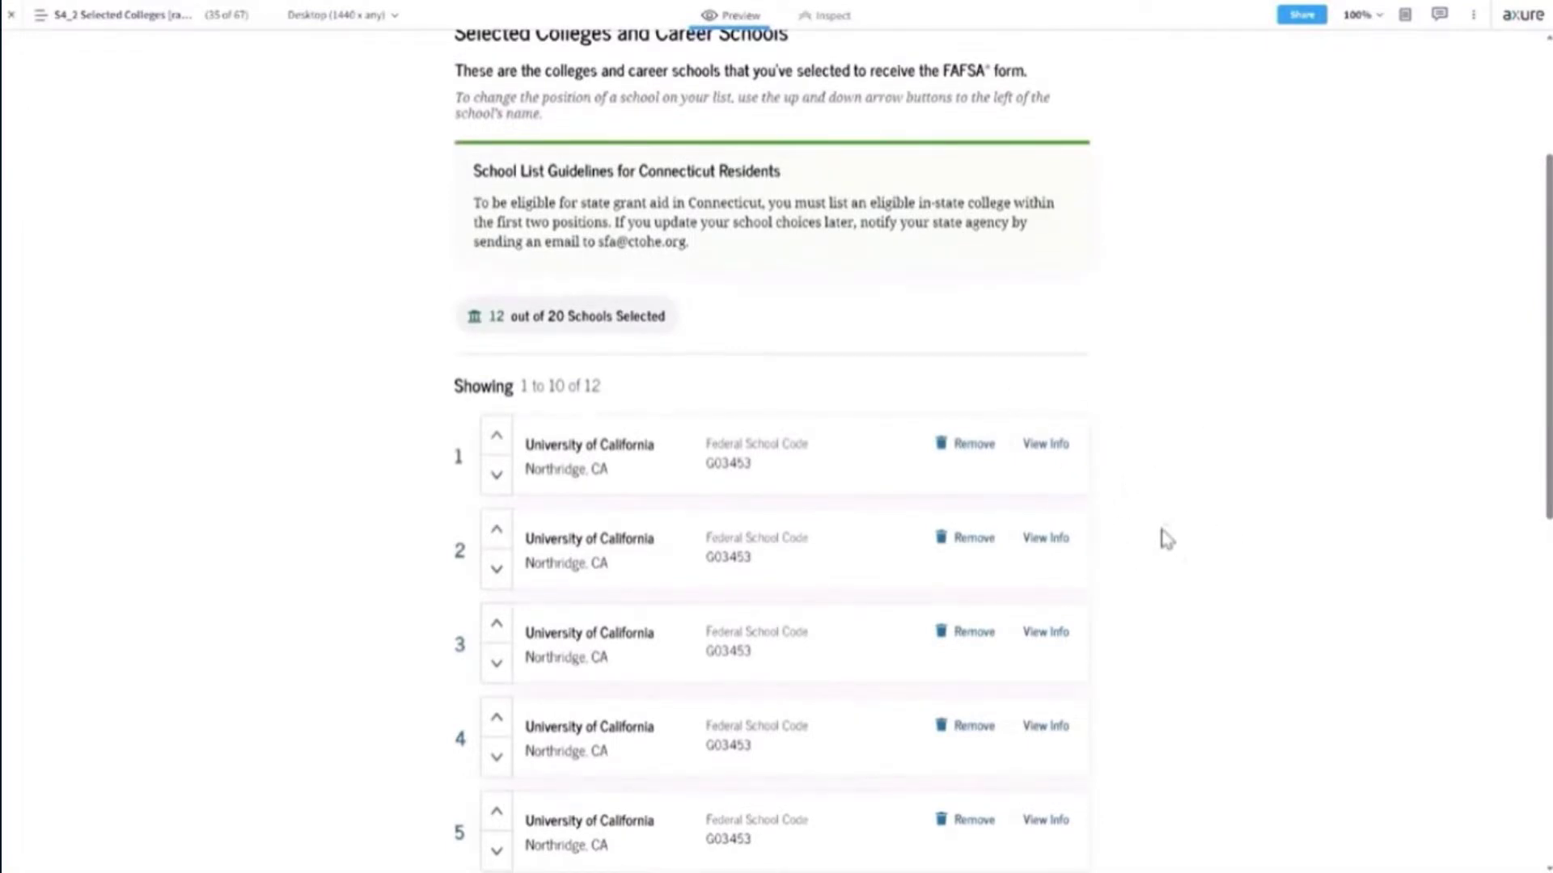
scroll(1165, 539, "up", 3)
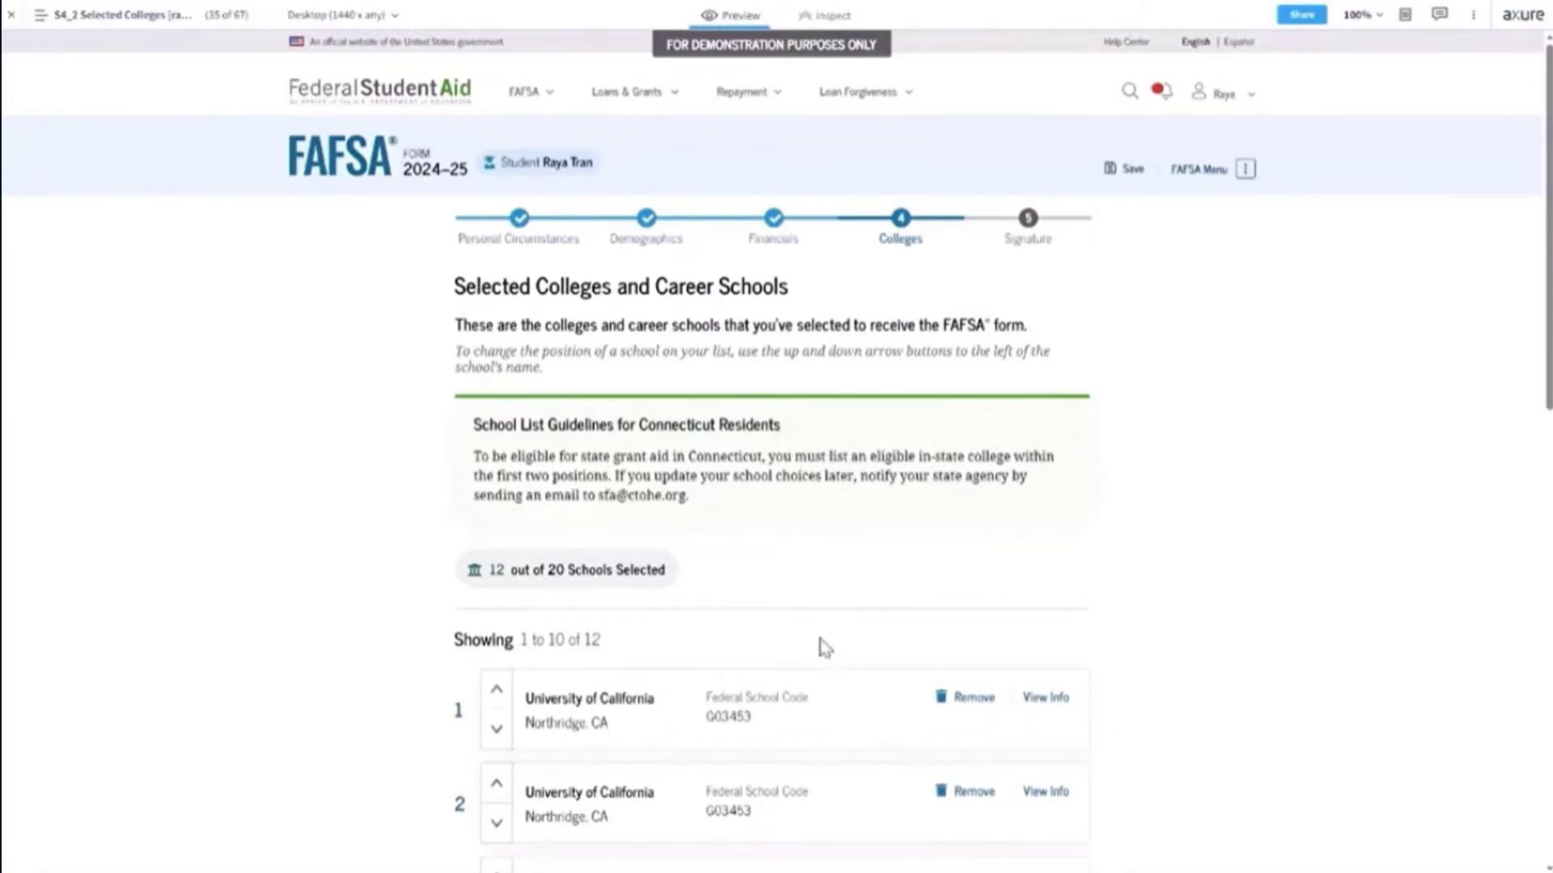
scroll(825, 647, "down", 2)
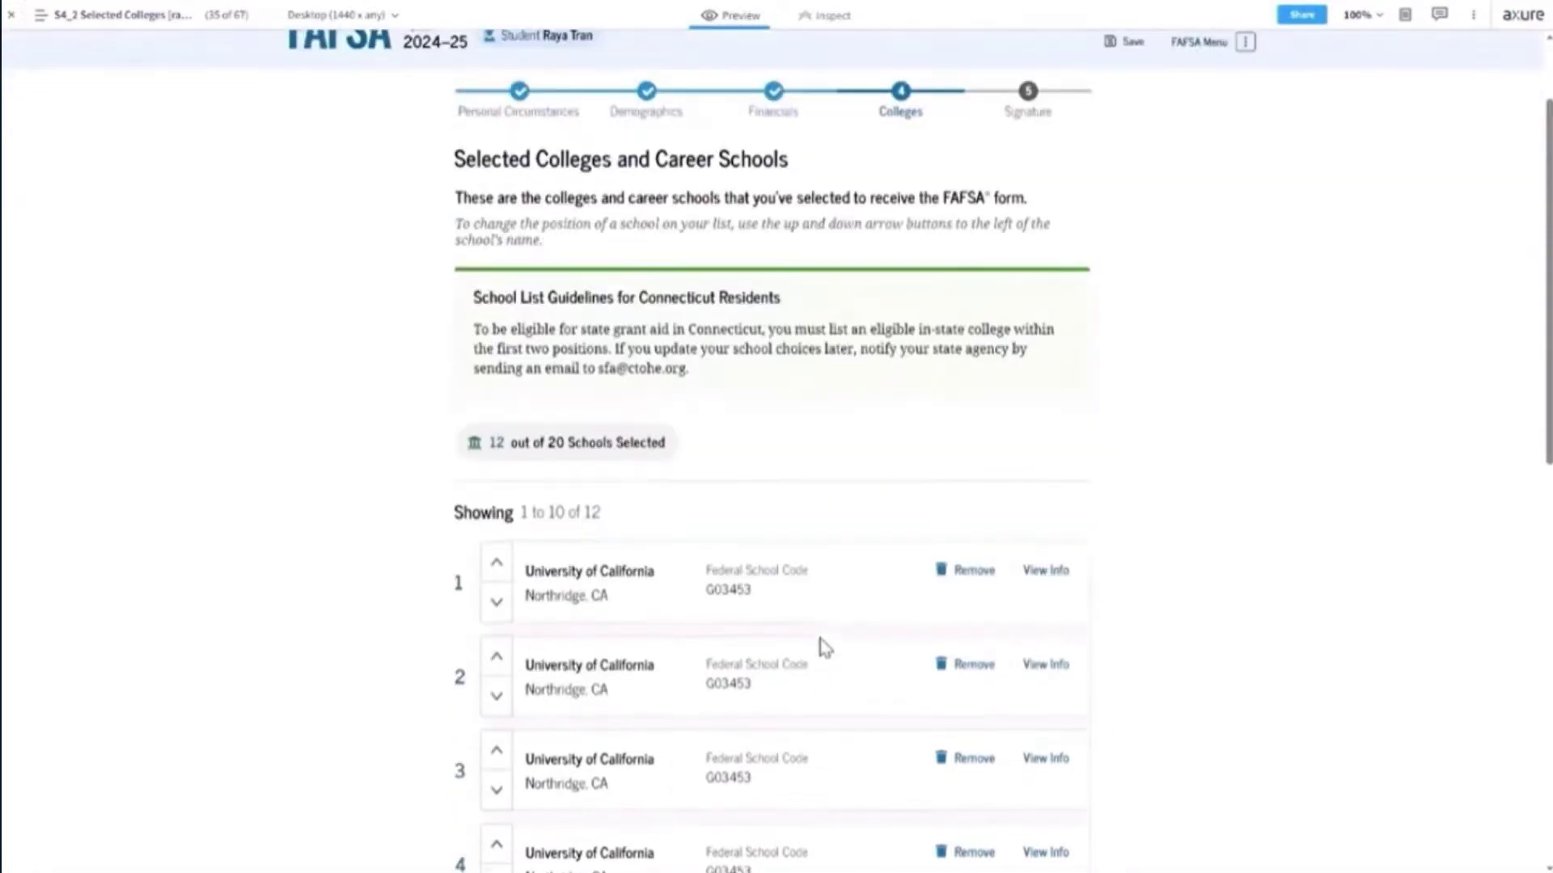
scroll(822, 646, "down", 2)
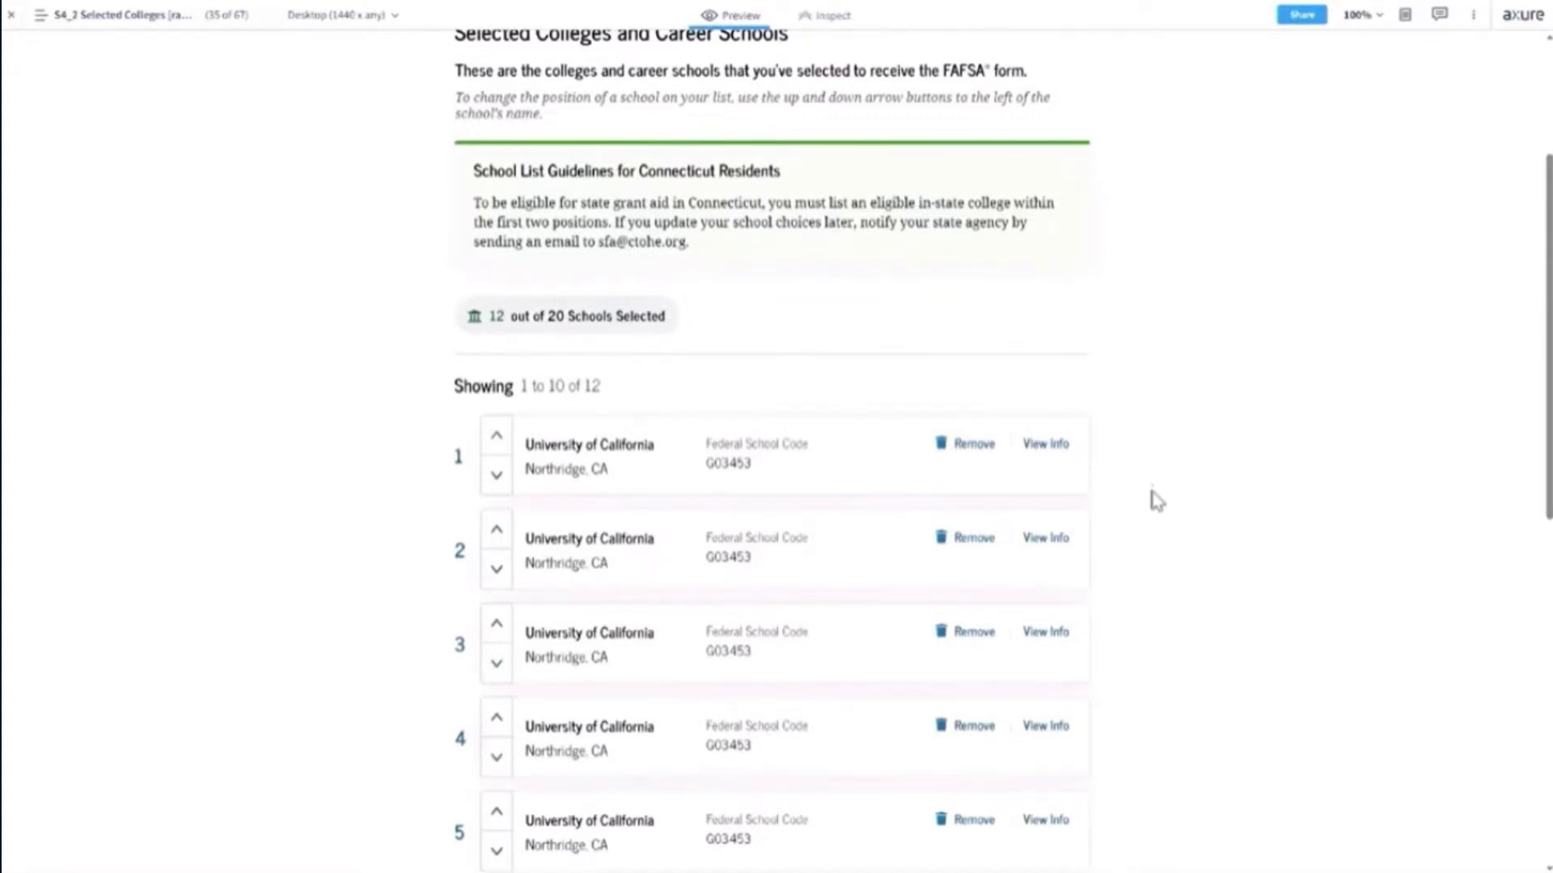
scroll(1153, 503, "up", 3)
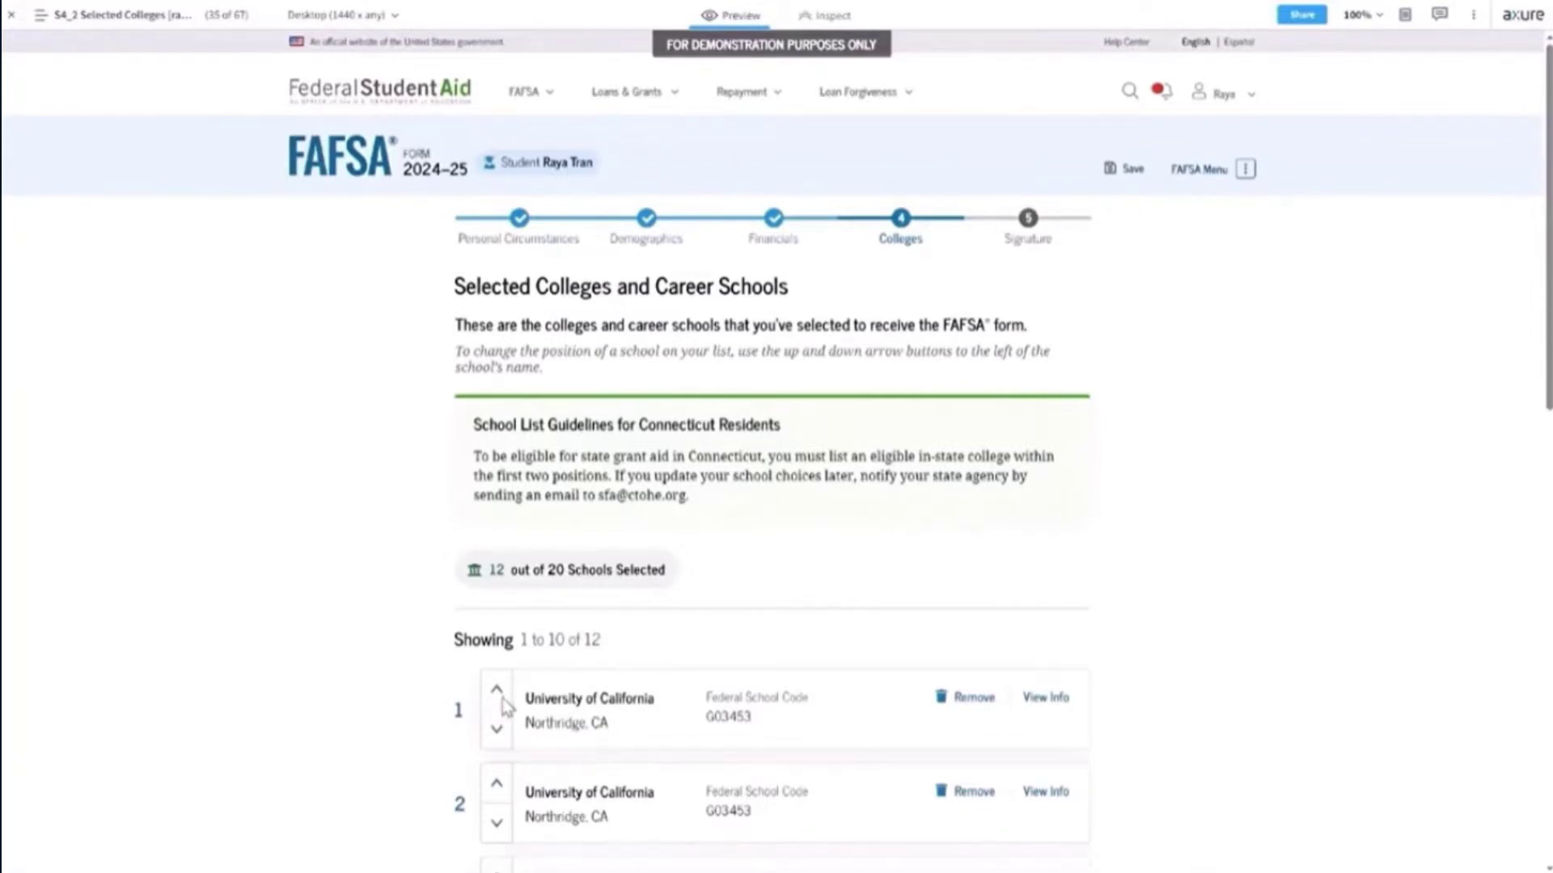
scroll(841, 701, "down", 4)
scroll(874, 722, "down", 3)
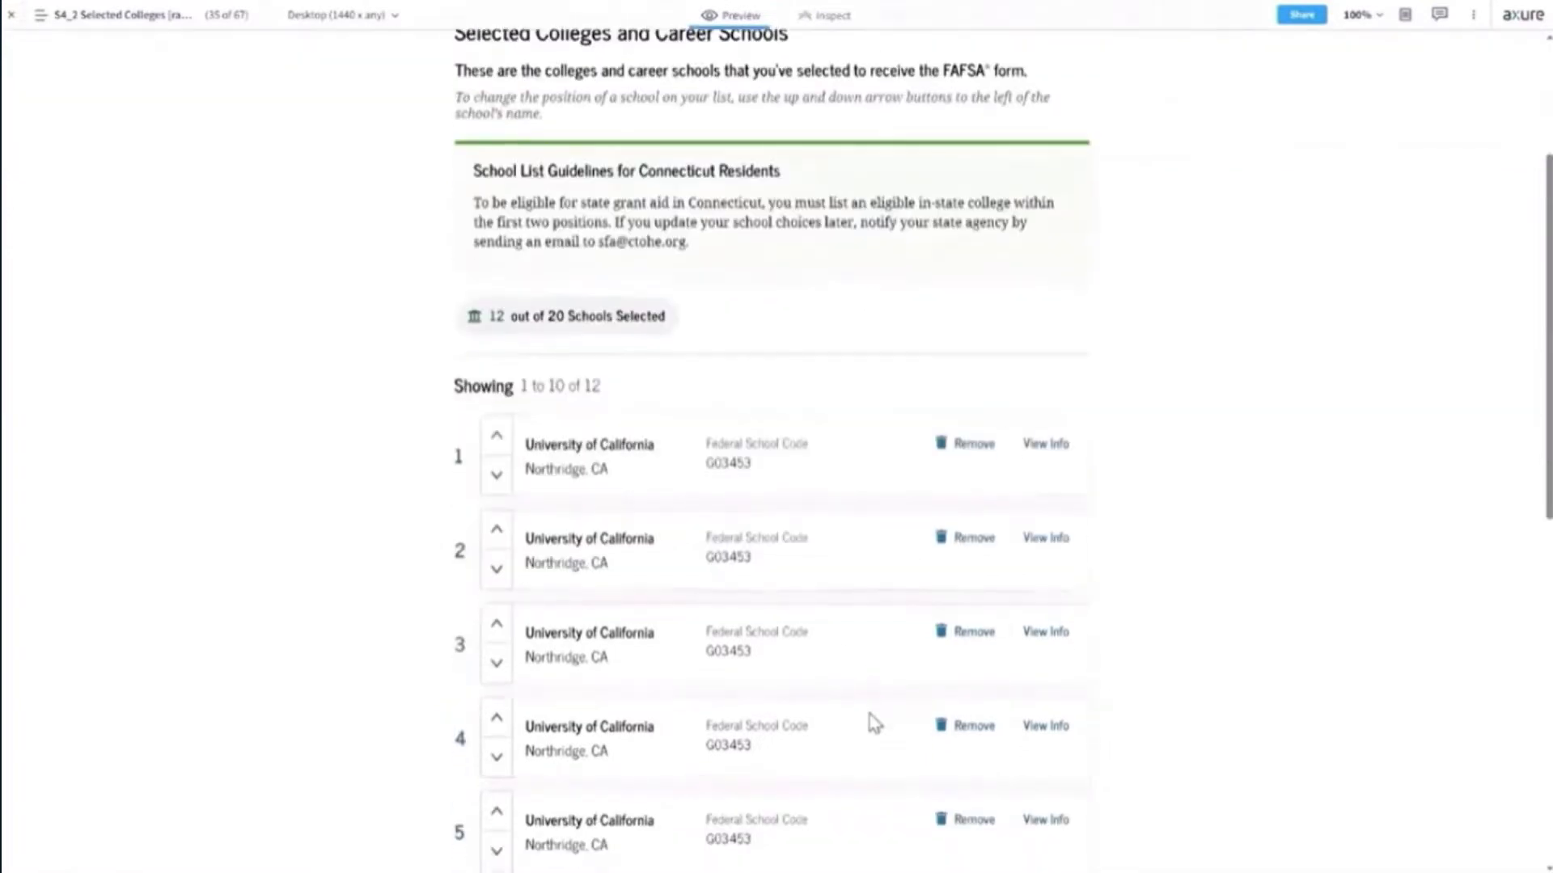
scroll(873, 721, "down", 3)
scroll(873, 722, "up", 3)
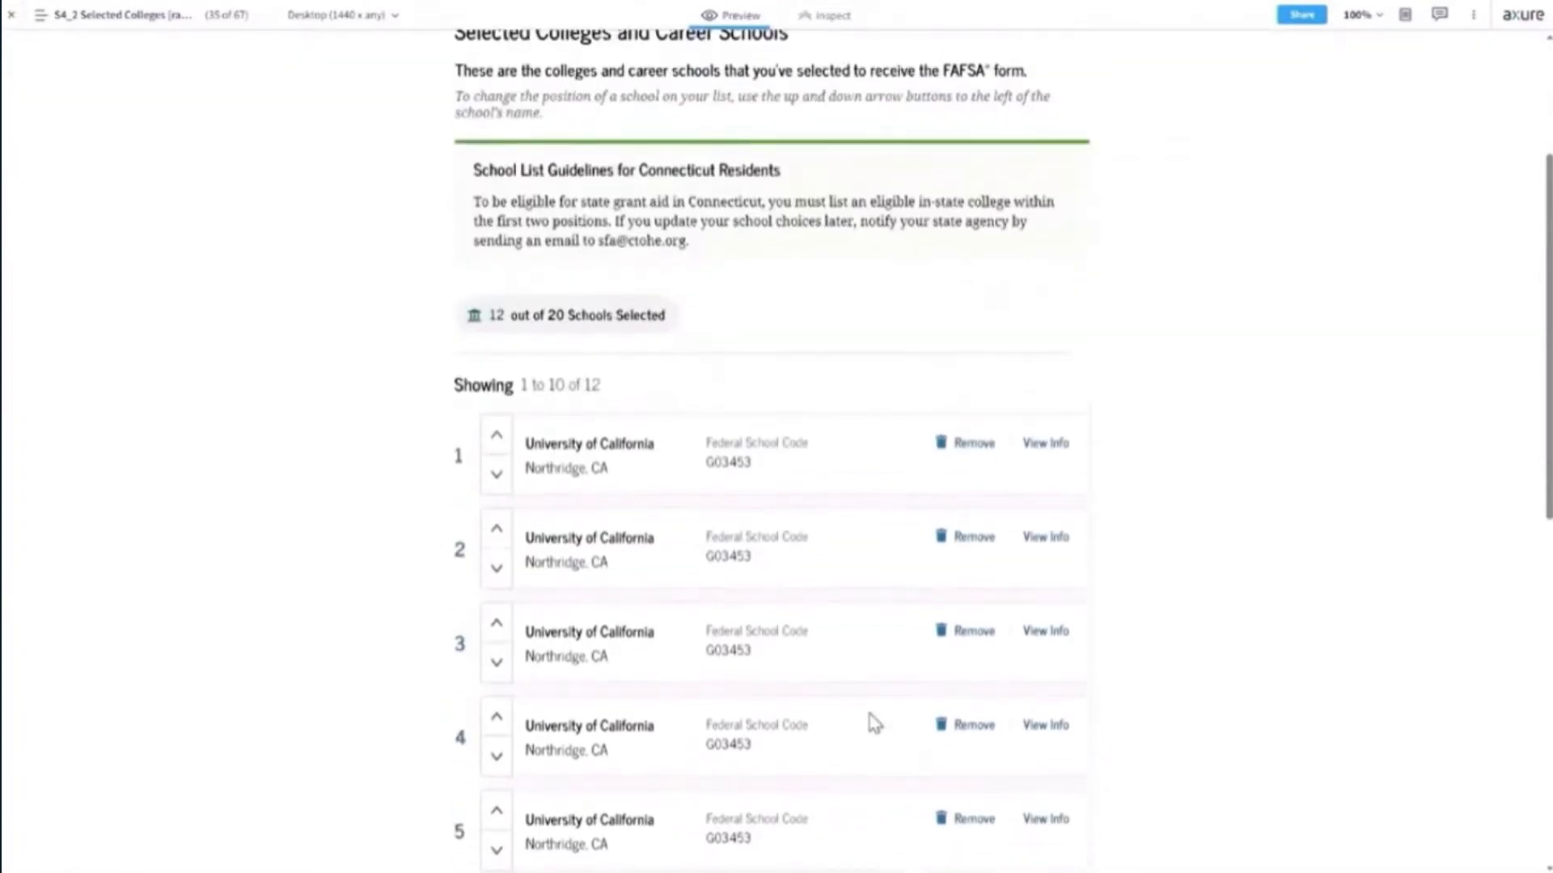
scroll(873, 721, "down", 4)
scroll(873, 721, "down", 5)
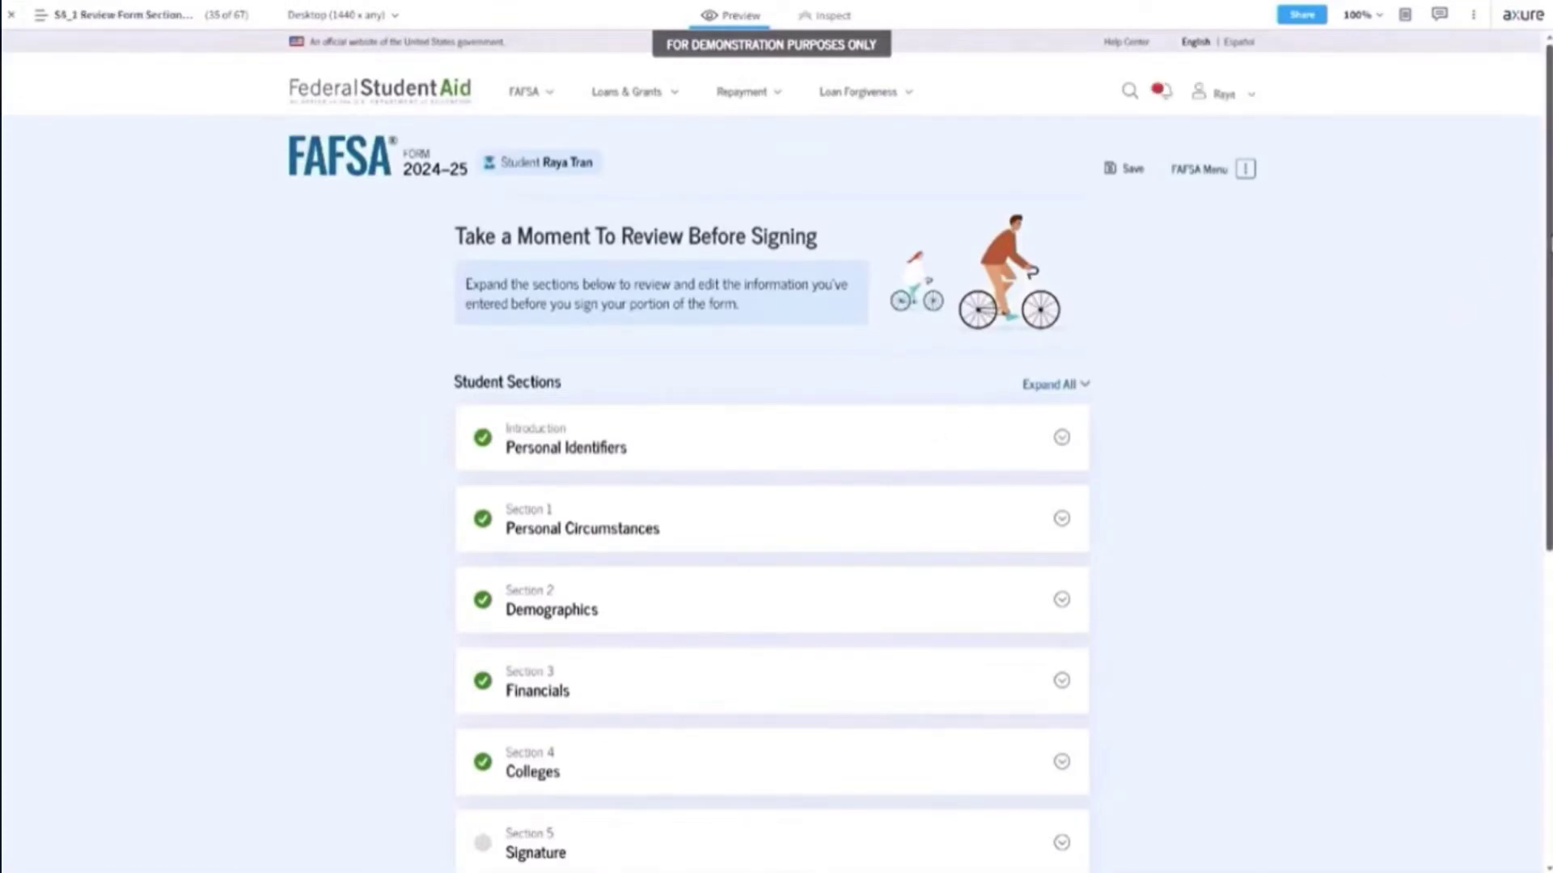
Expand the Personal Identifiers section to show its answers.
scroll(773, 486, "down", 3)
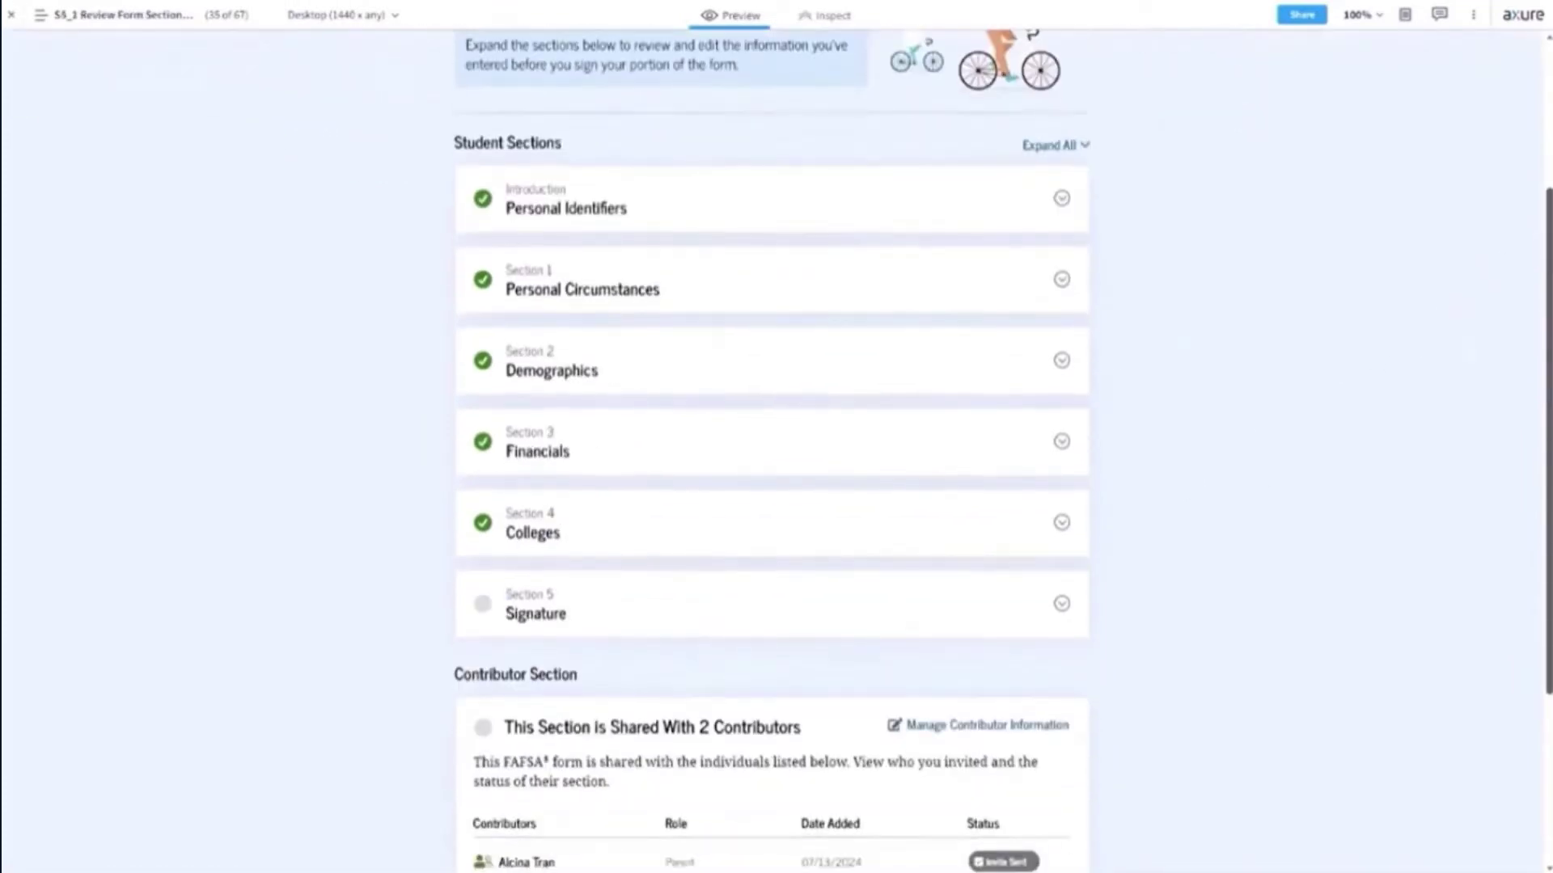
scroll(772, 485, "up", 2)
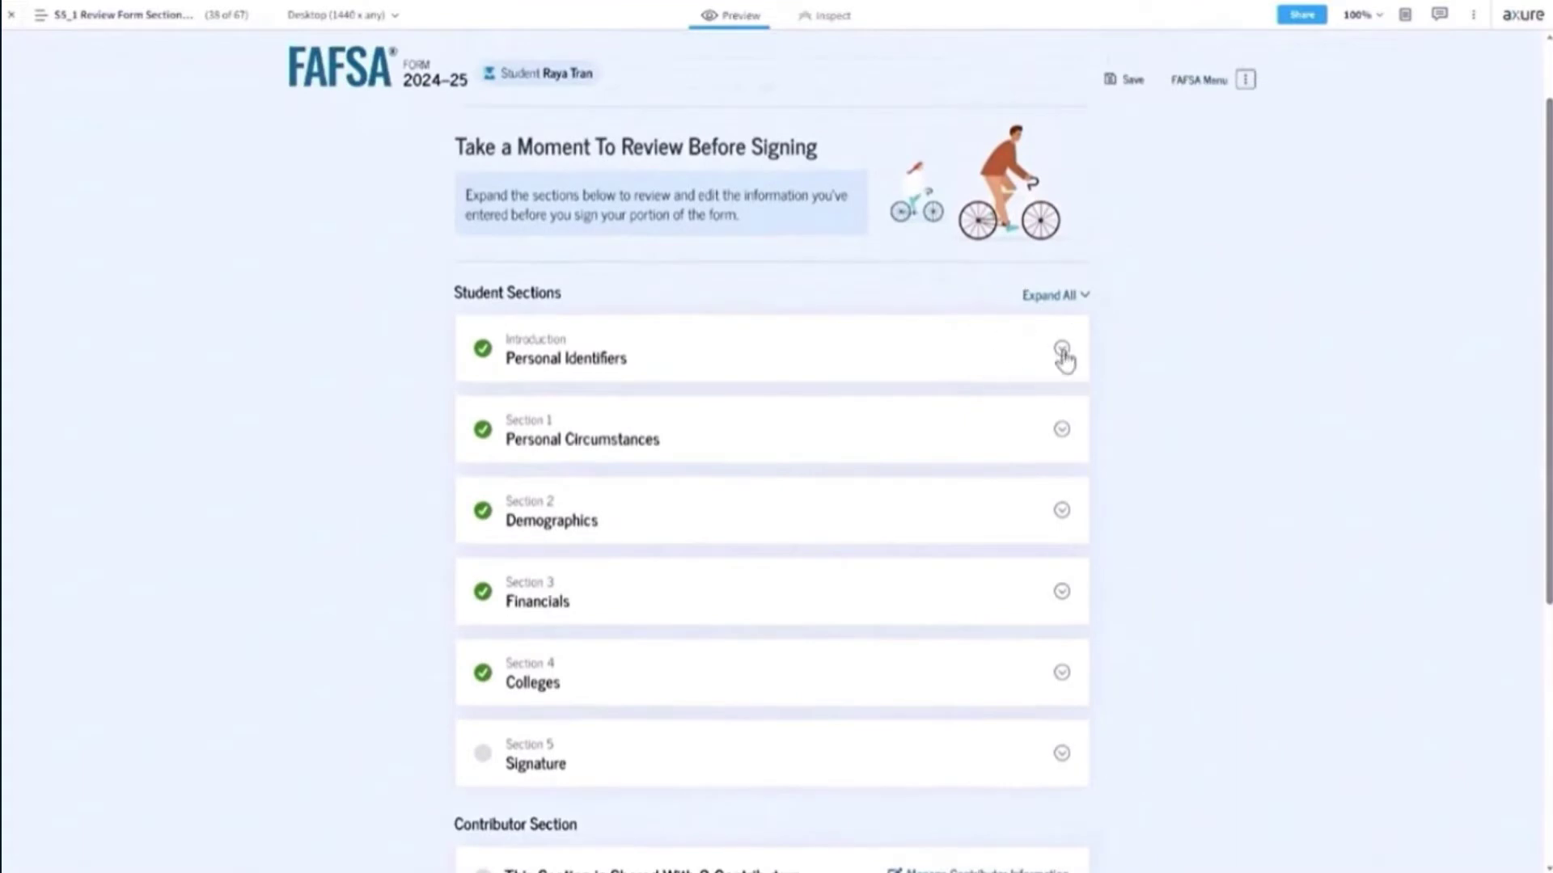
left_click(1062, 351)
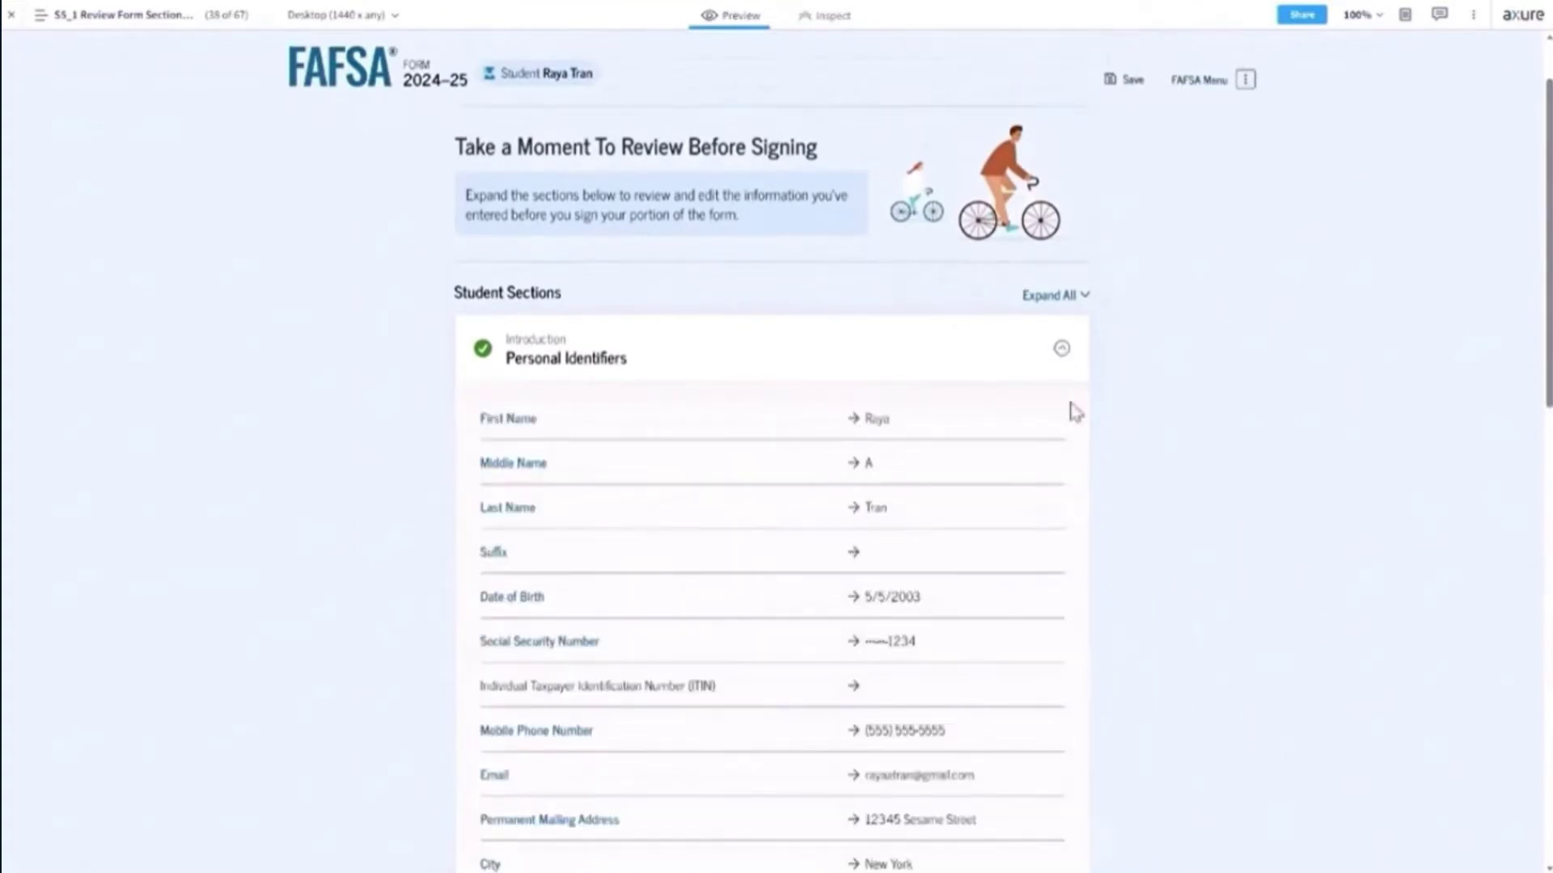
scroll(1124, 524, "down", 8)
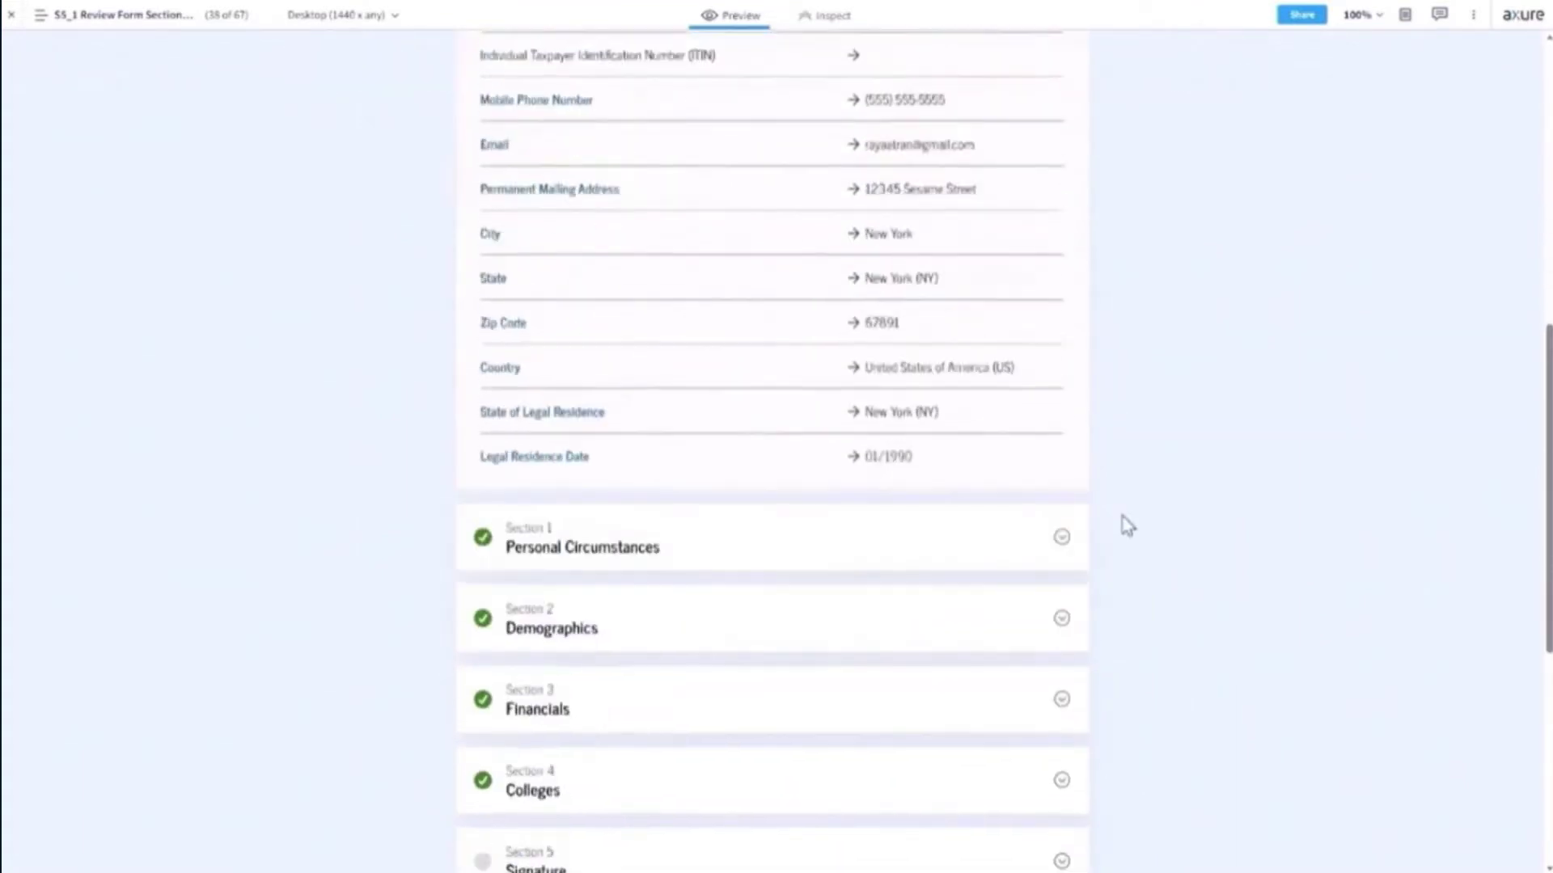
scroll(1124, 524, "up", 5)
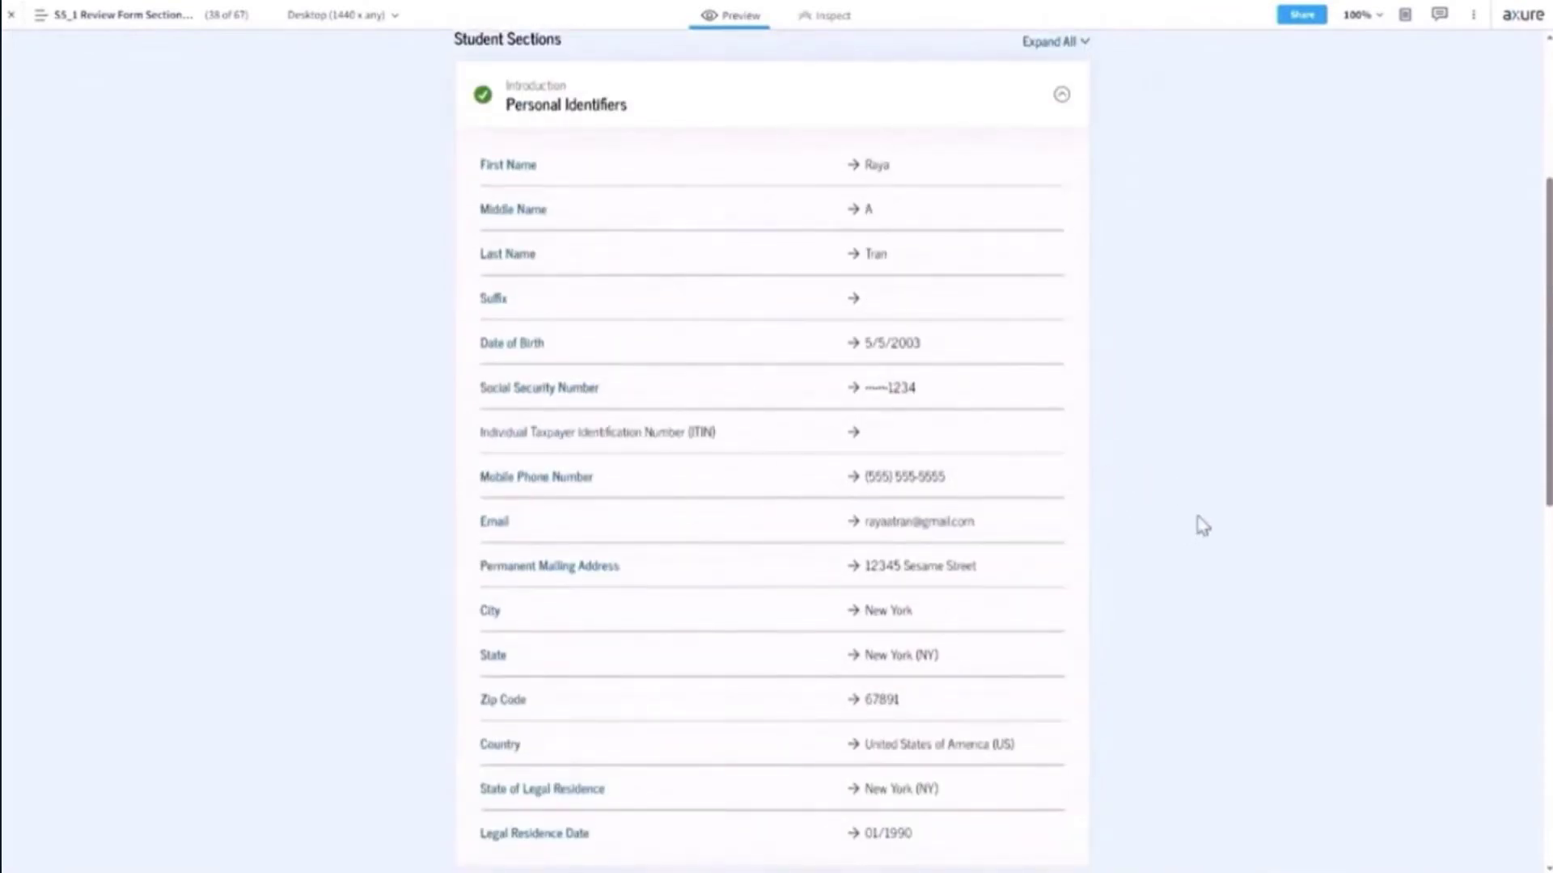
Expand Section 3 Financials and scroll down to the Contributor Section.
scroll(1203, 525, "down", 5)
scroll(1202, 526, "down", 2)
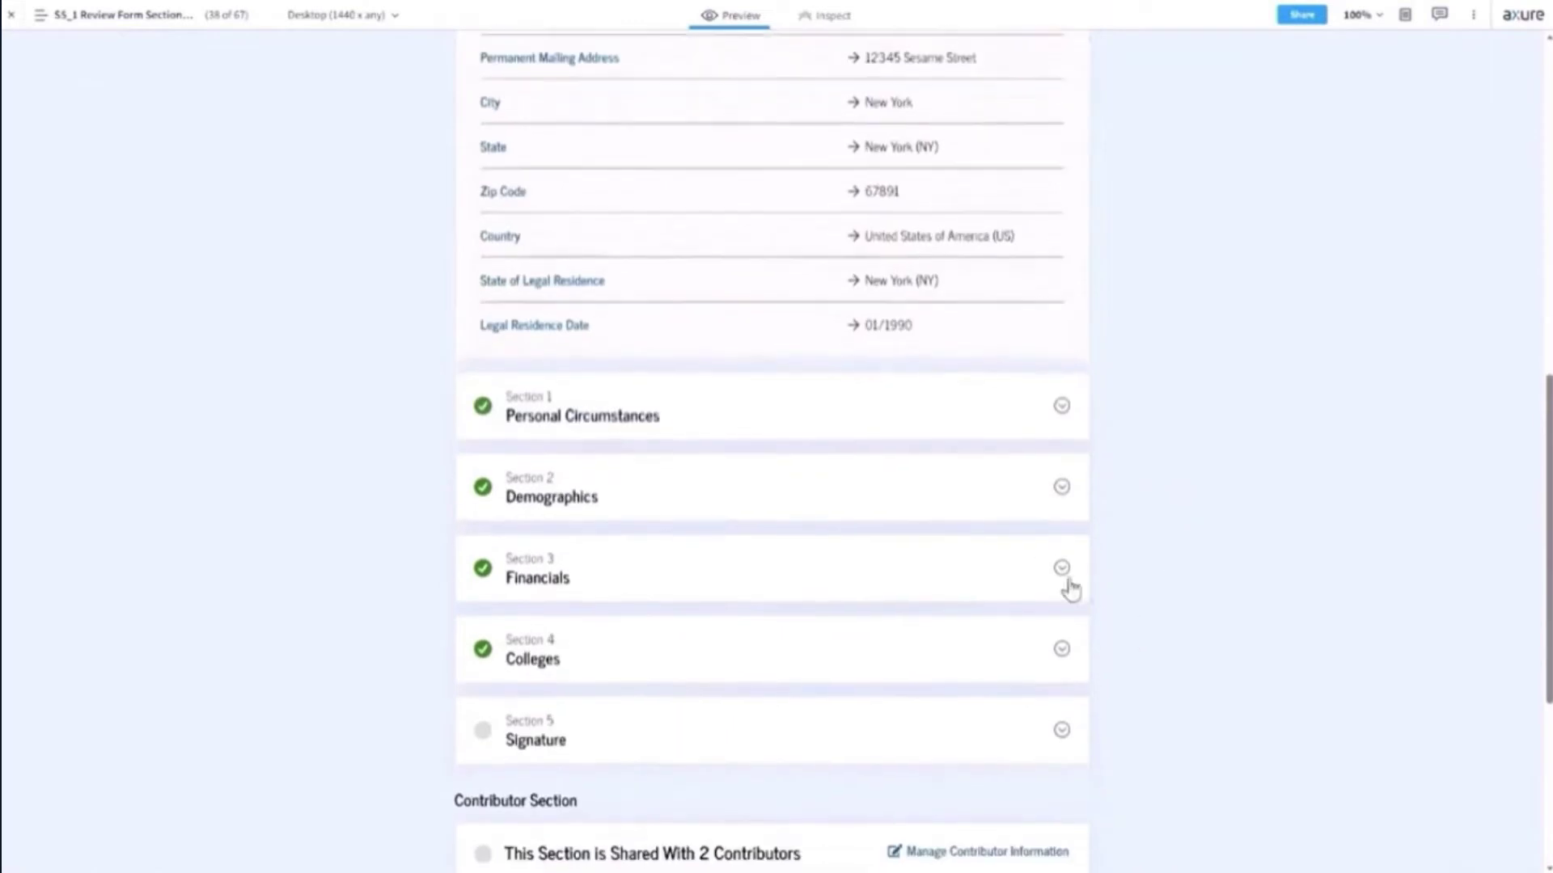
left_click(1060, 575)
scroll(1179, 510, "down", 1)
scroll(1178, 509, "down", 3)
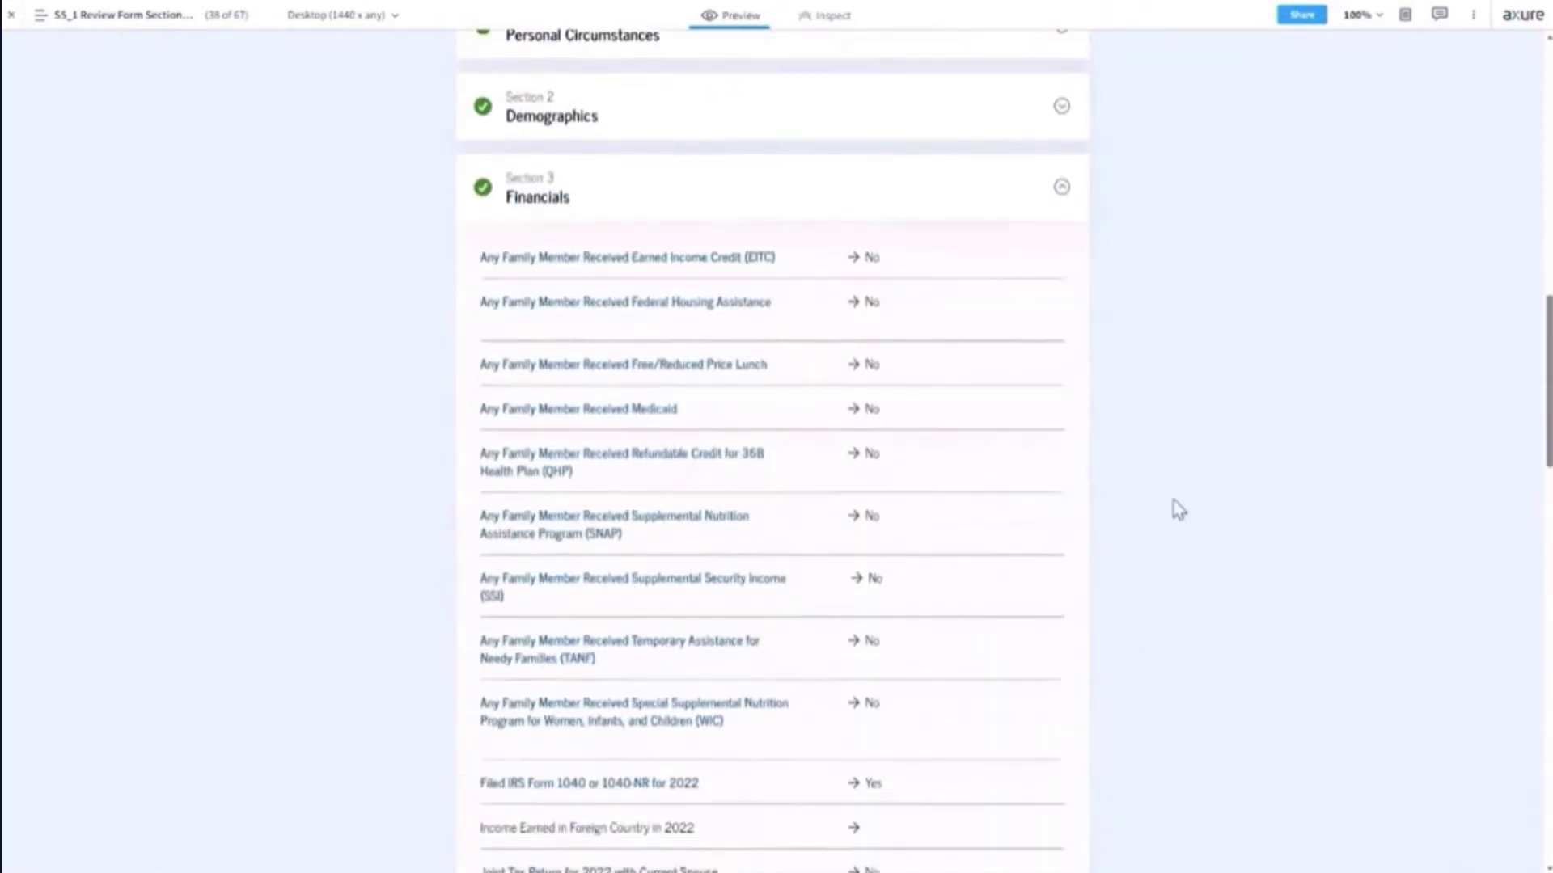
scroll(1178, 510, "up", 3)
scroll(1178, 510, "down", 2)
scroll(1179, 510, "up", 7)
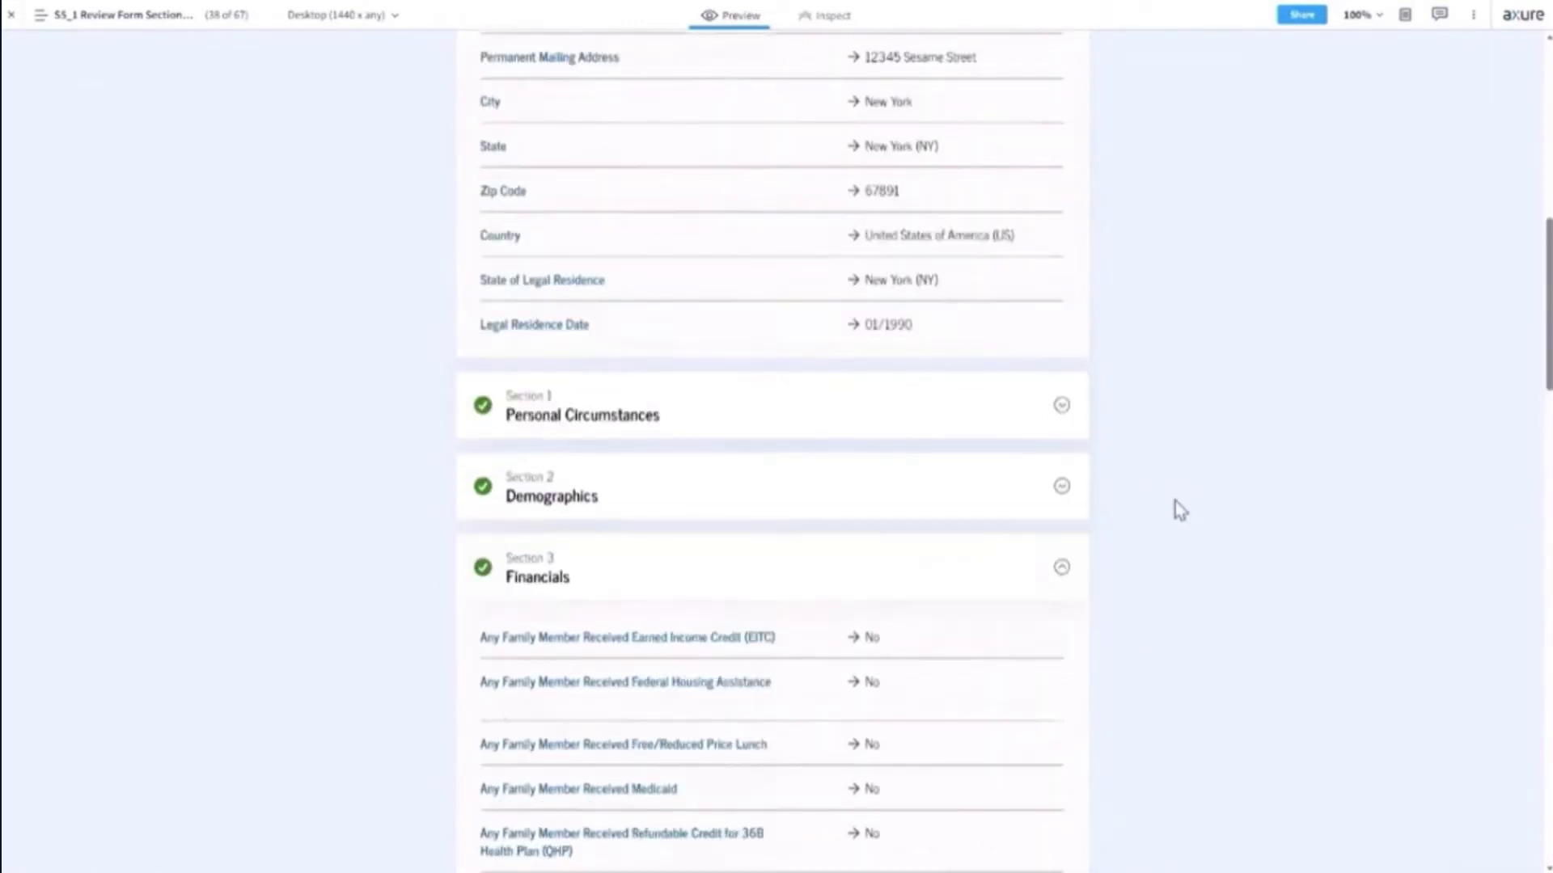
scroll(1179, 510, "up", 3)
scroll(1178, 511, "down", 8)
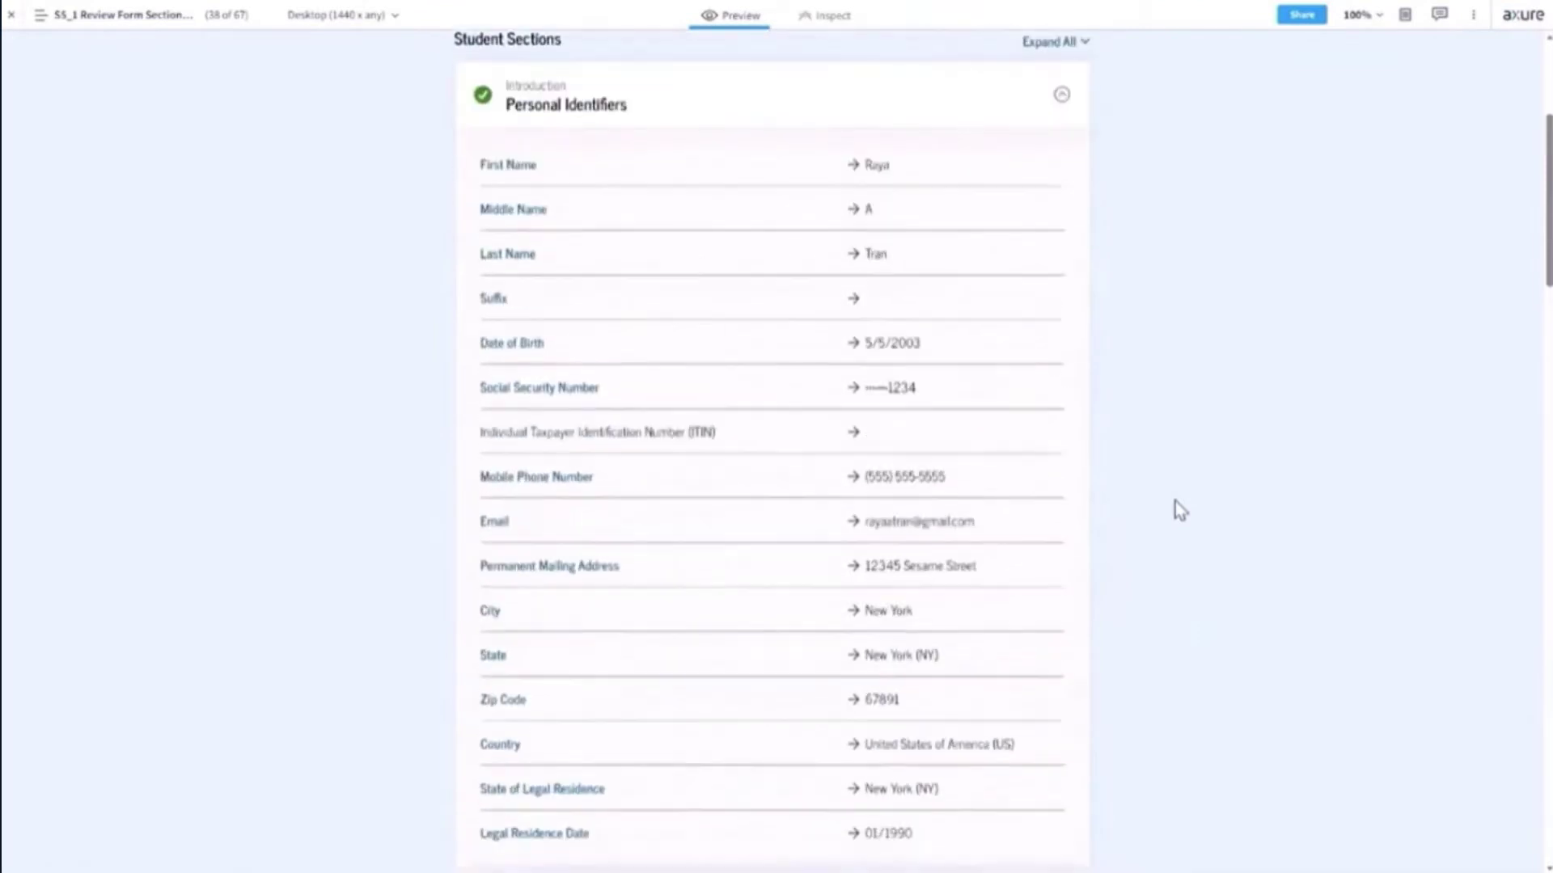
scroll(1175, 502, "down", 20)
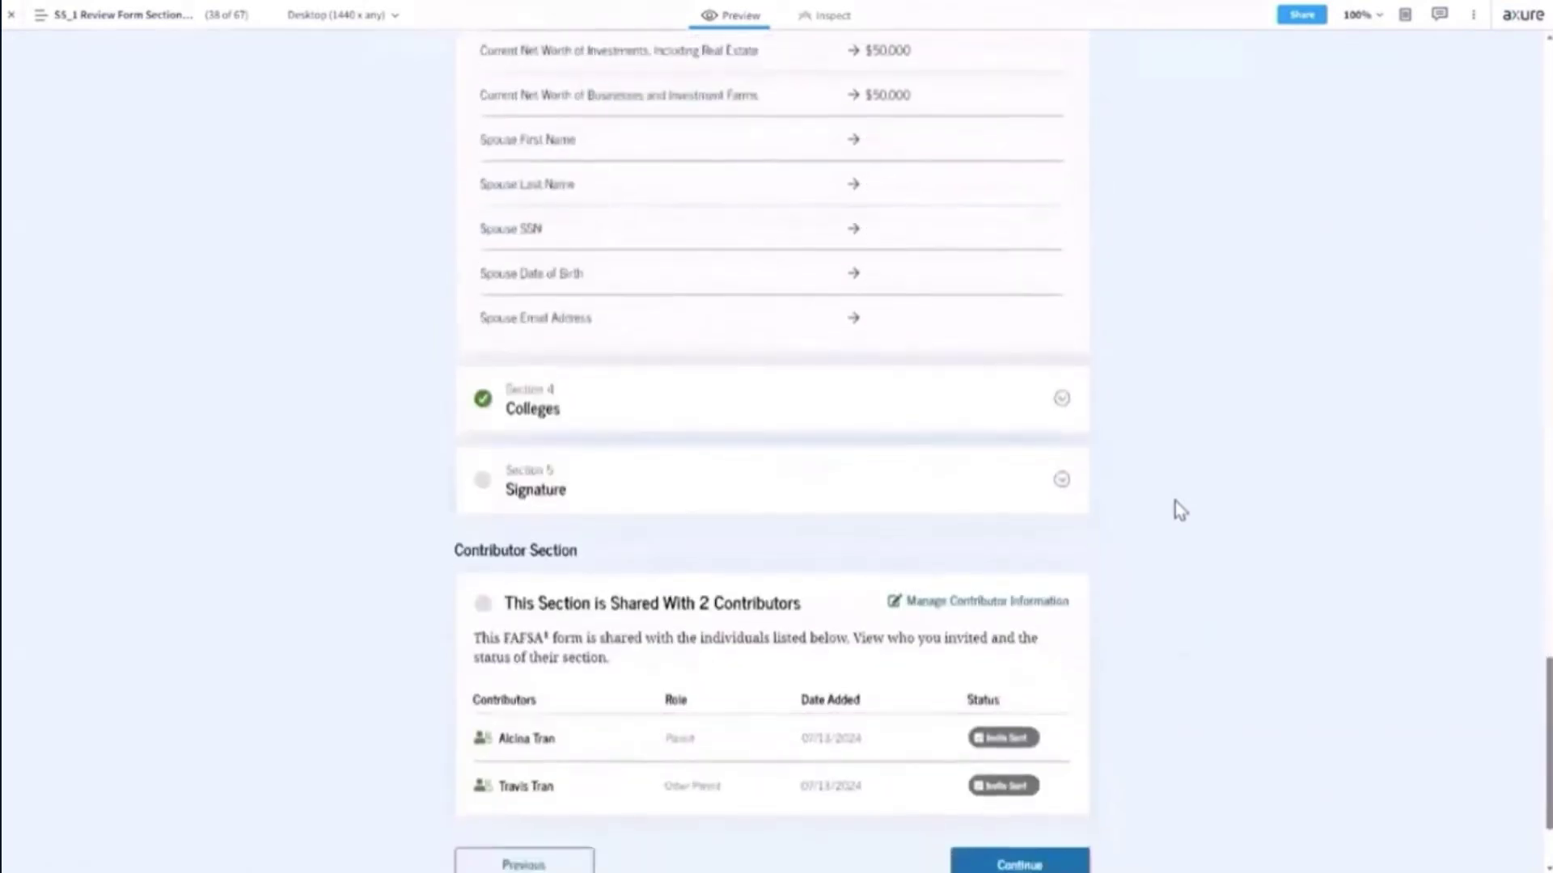
scroll(1175, 501, "up", 2)
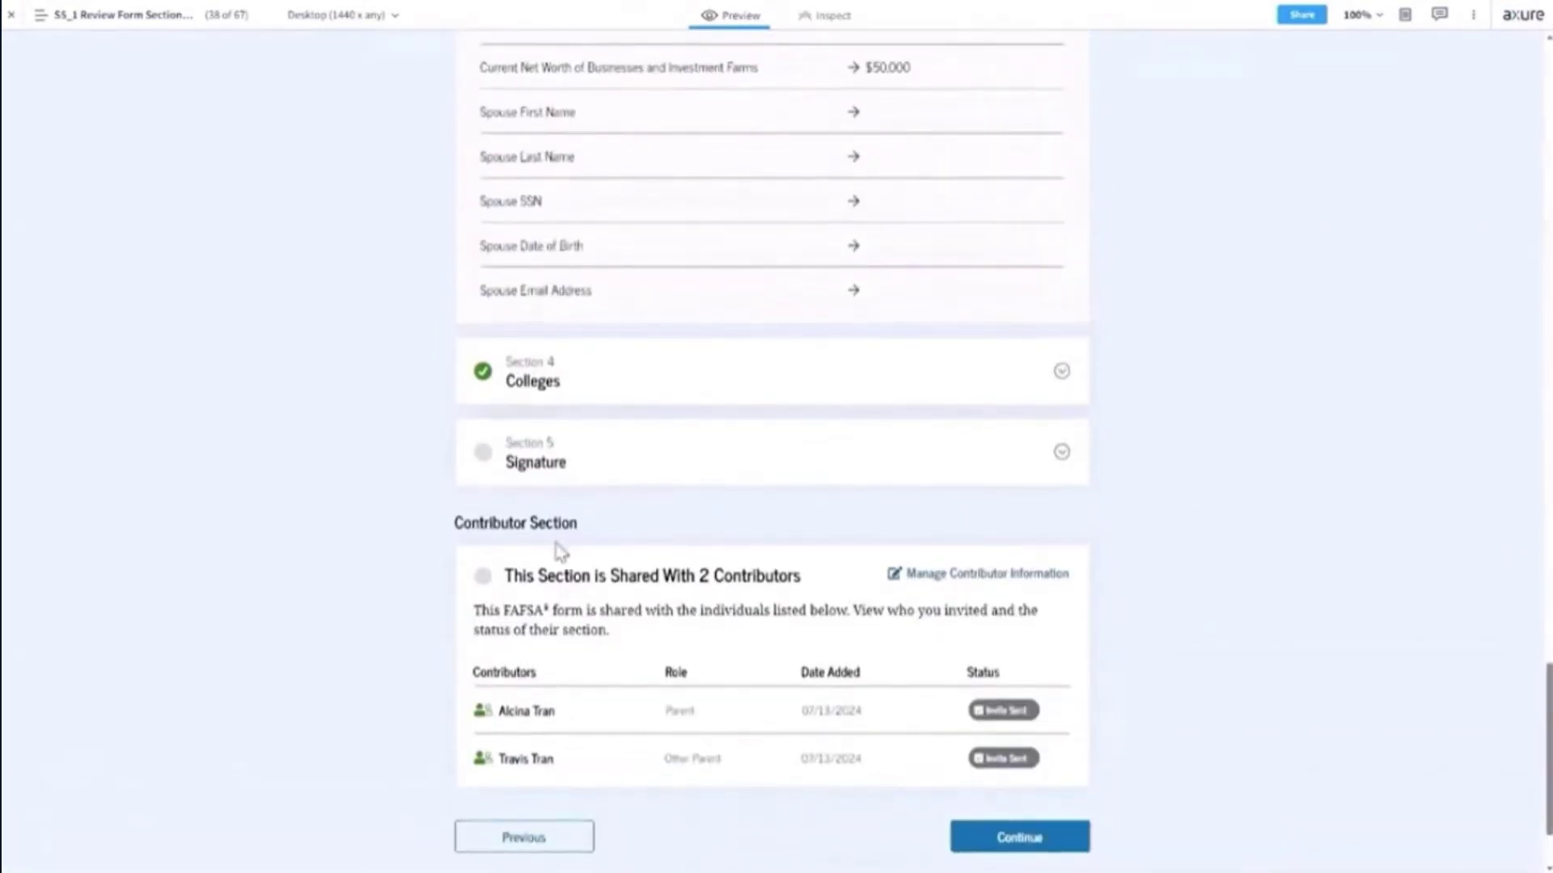
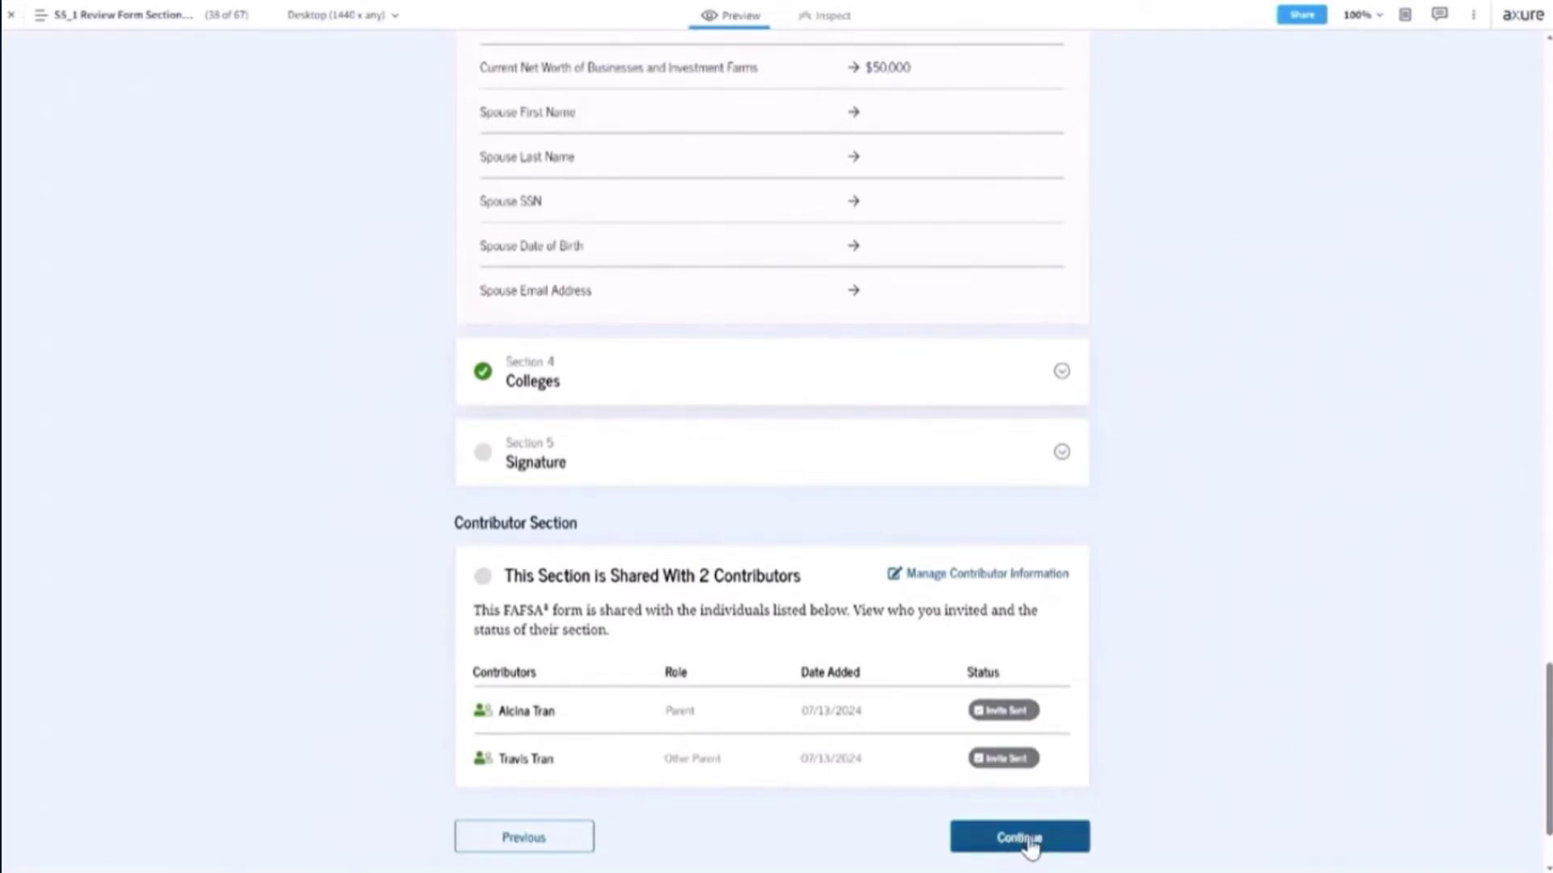
Continue past the review page to the Sign and Complete Your Section page (page 39).
left_click(1028, 845)
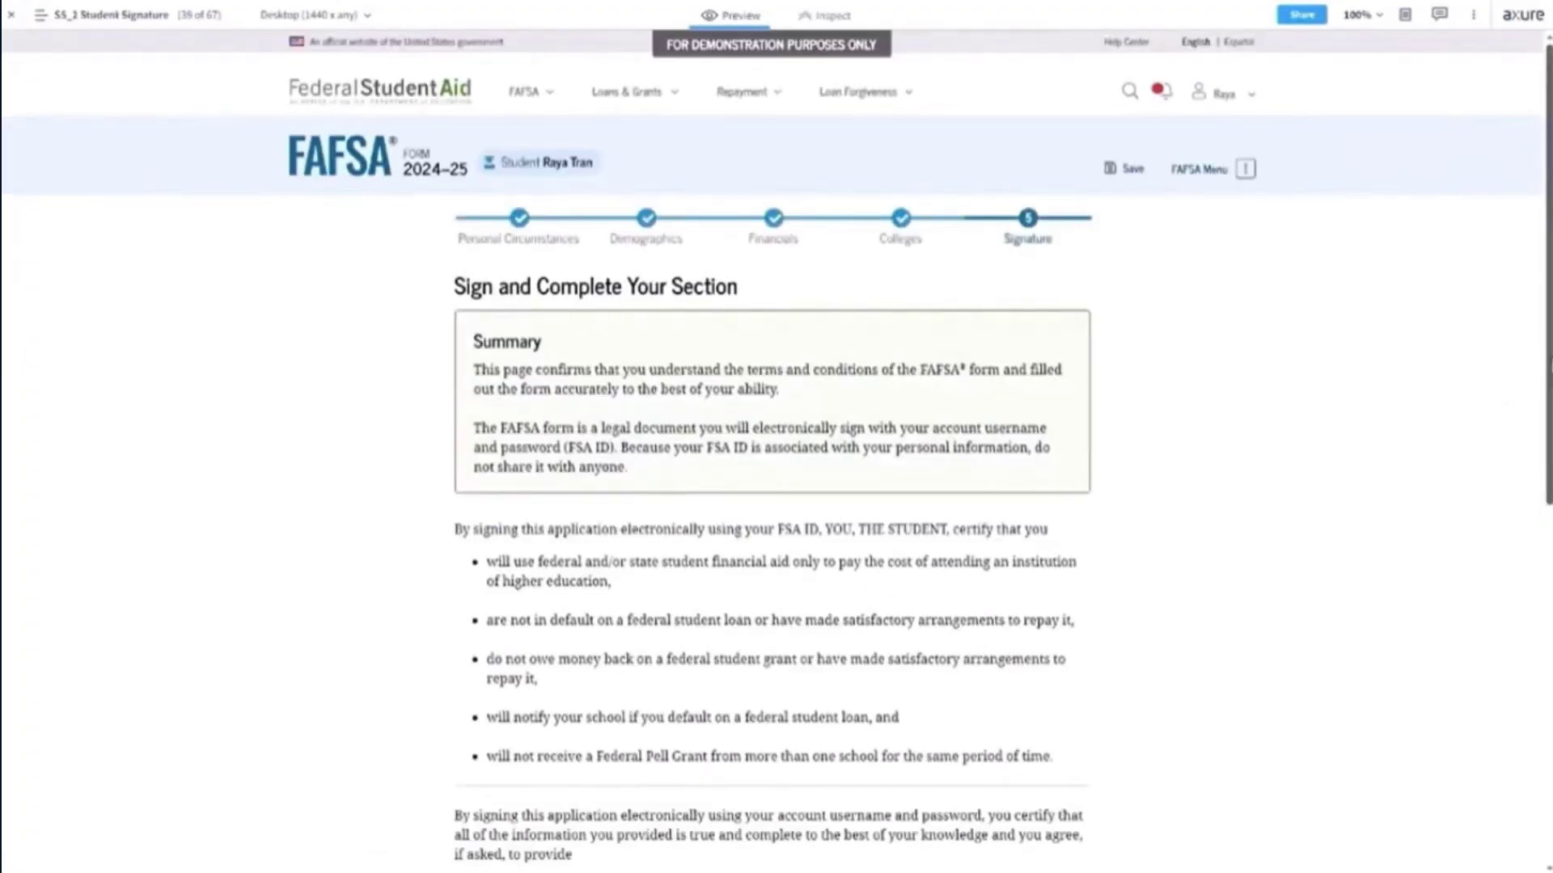
Tick the terms agreement under Sign Your FAFSA Form and sign, reaching You're Almost There (page 40).
scroll(771, 453, "down", 5)
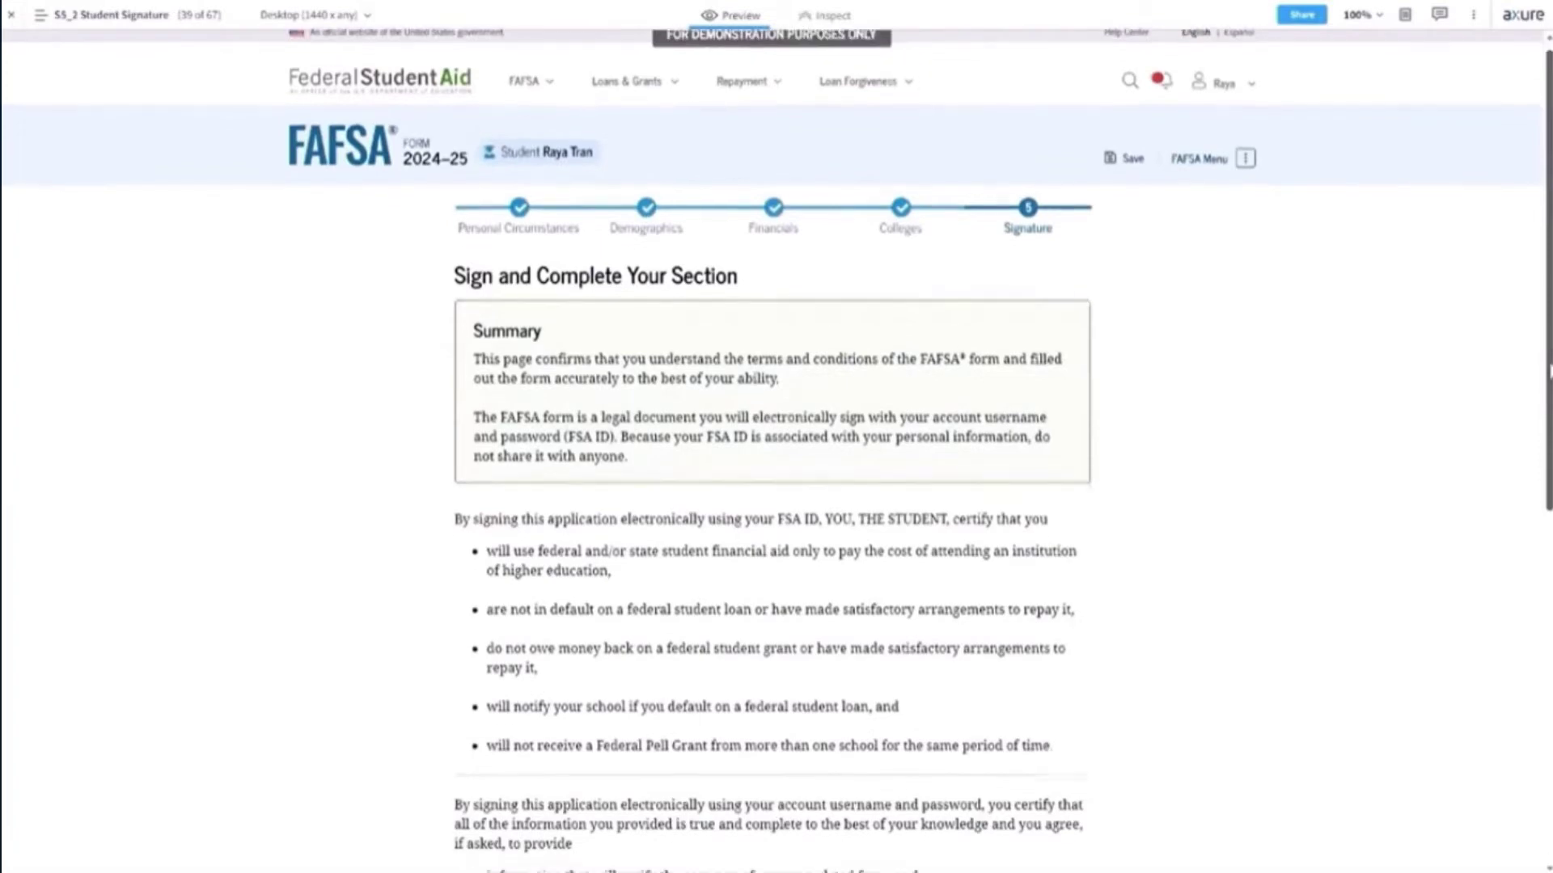
scroll(772, 453, "up", 4)
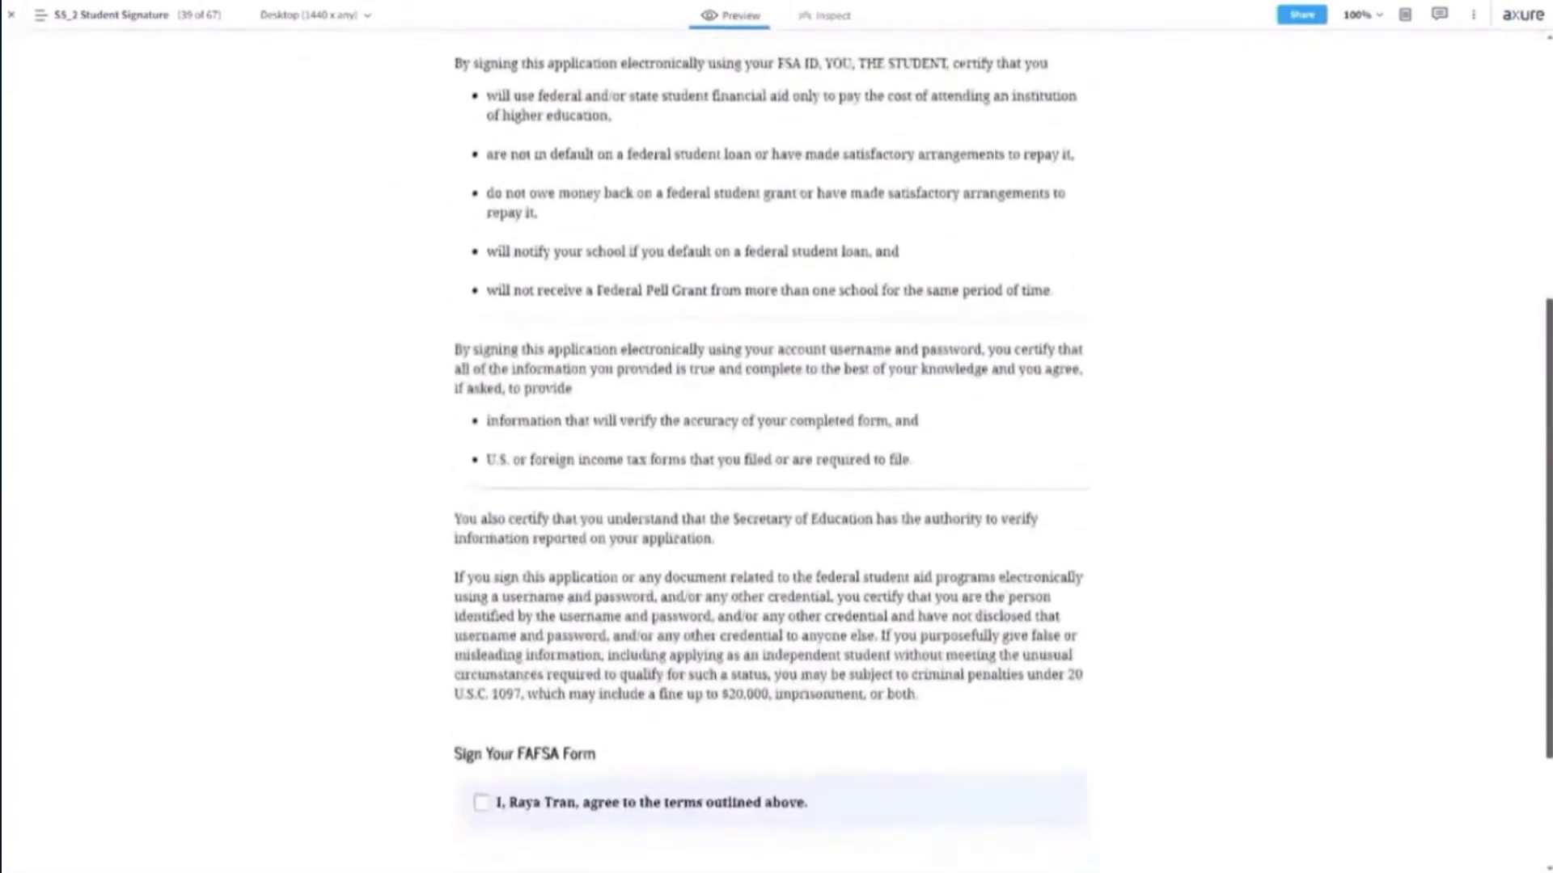
scroll(771, 453, "down", 1)
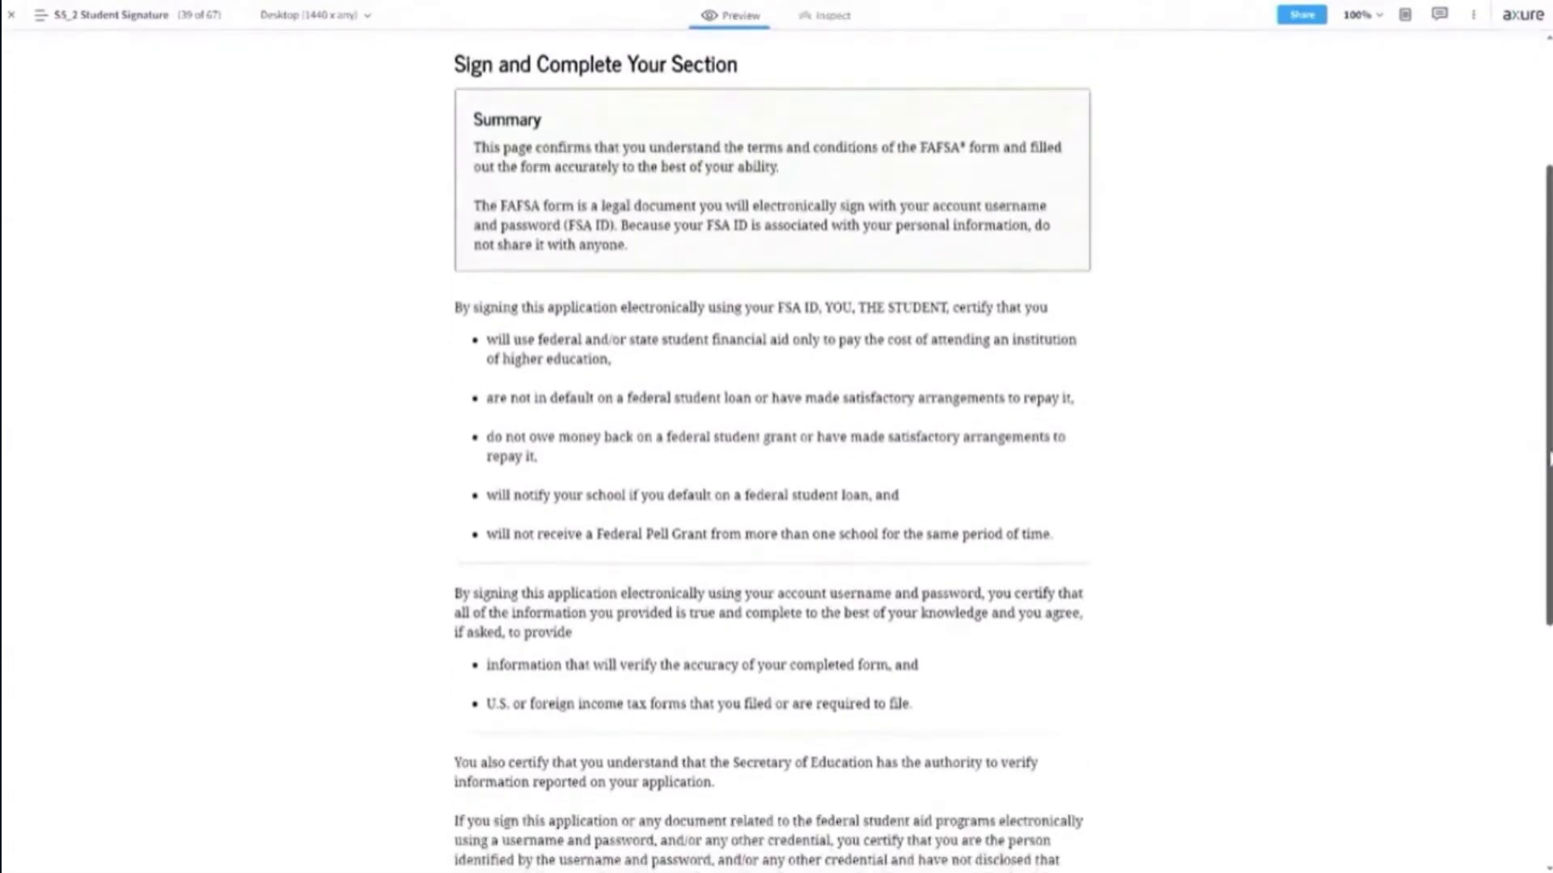
scroll(772, 453, "down", 2)
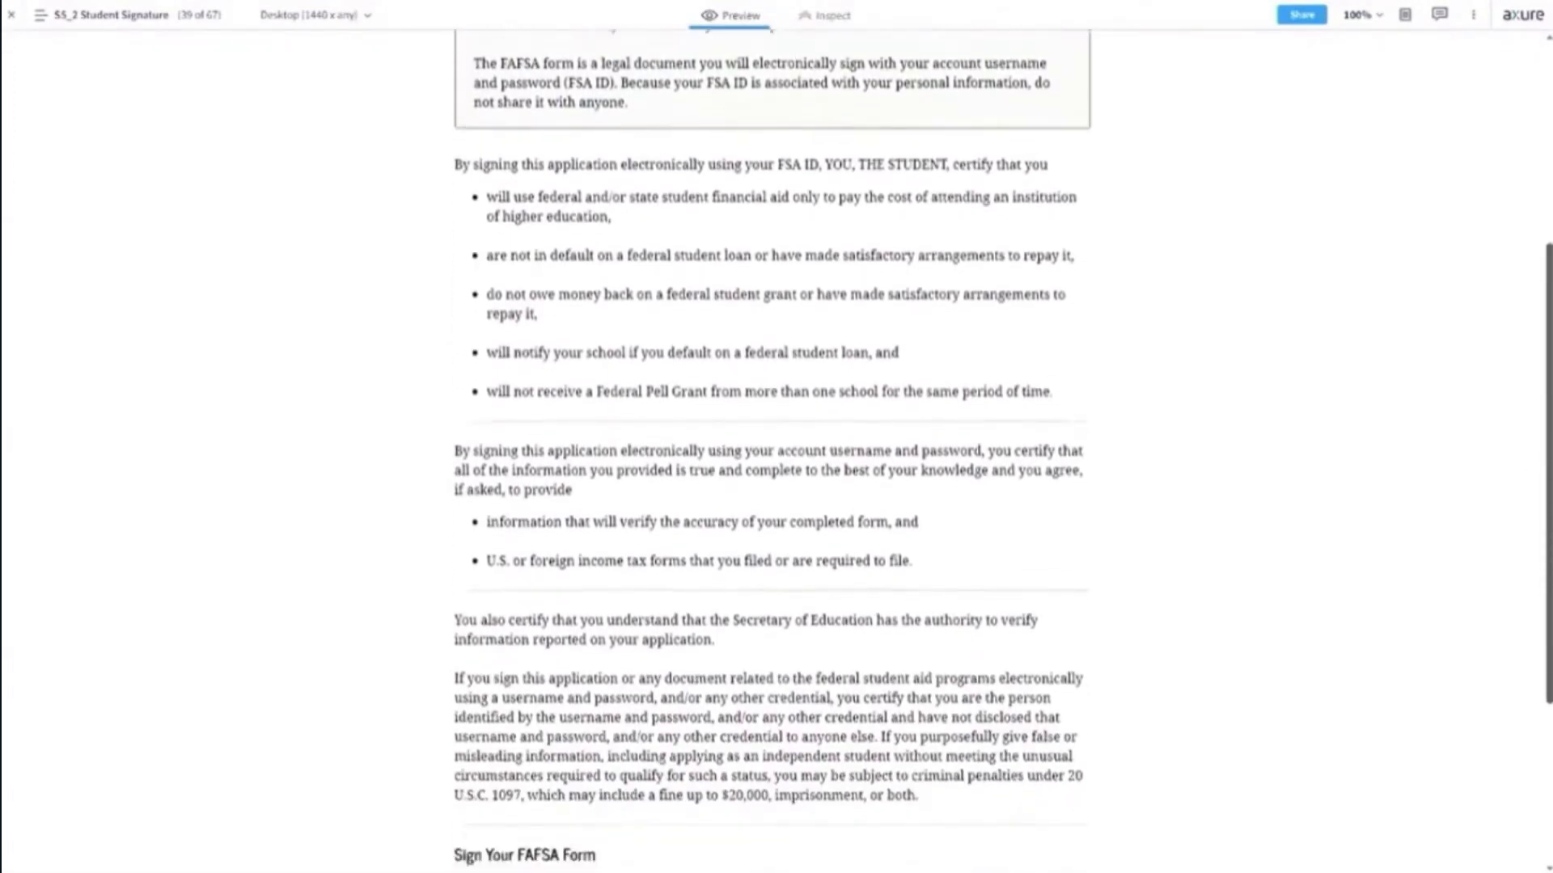
scroll(771, 453, "up", 2)
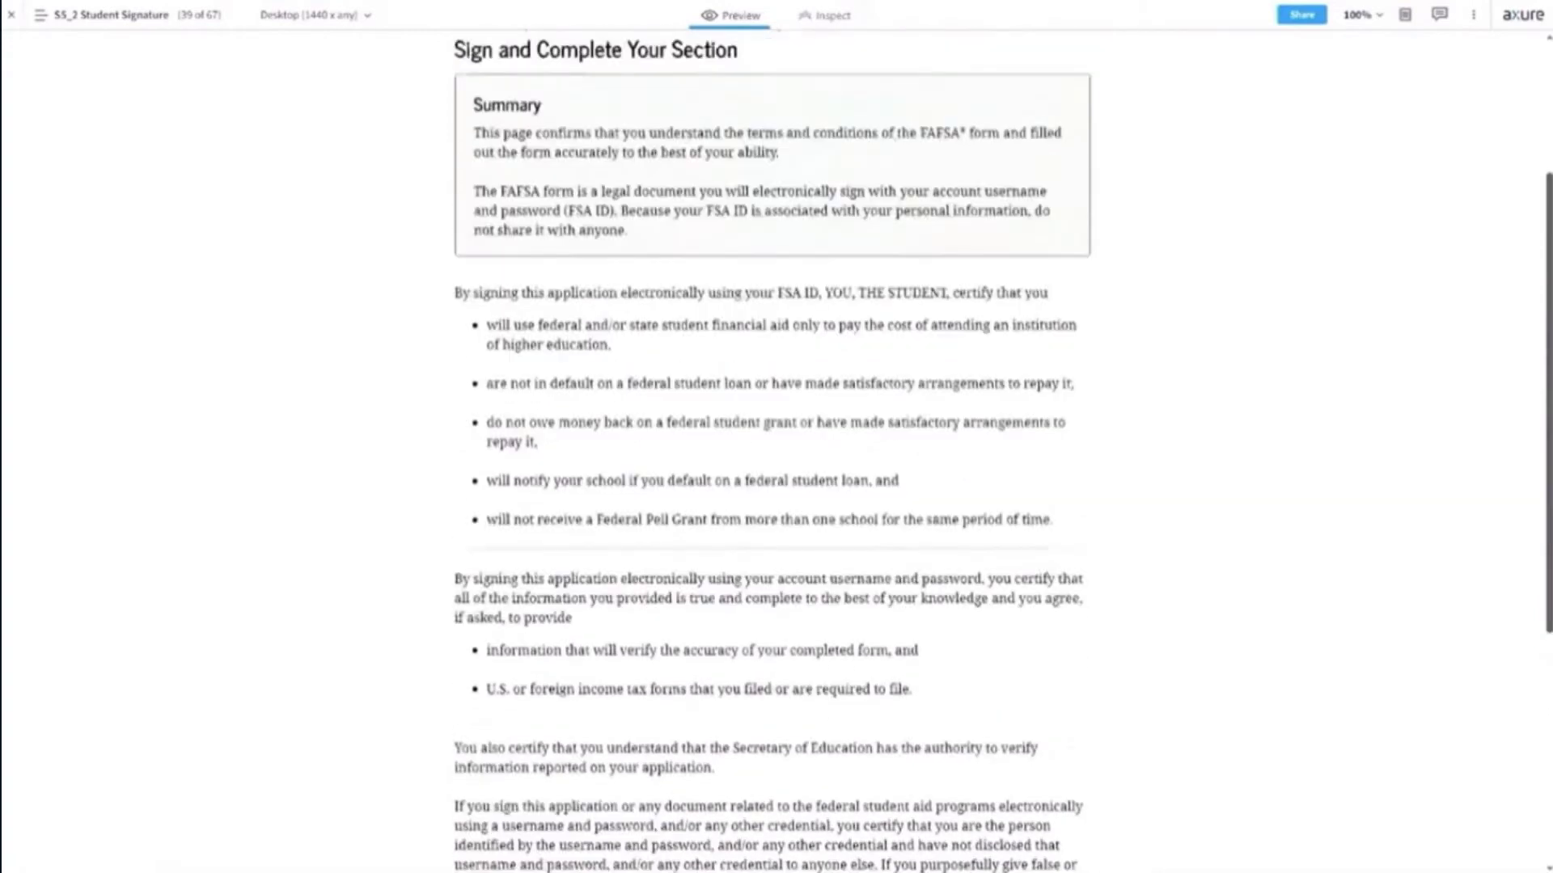
scroll(877, 558, "down", 5)
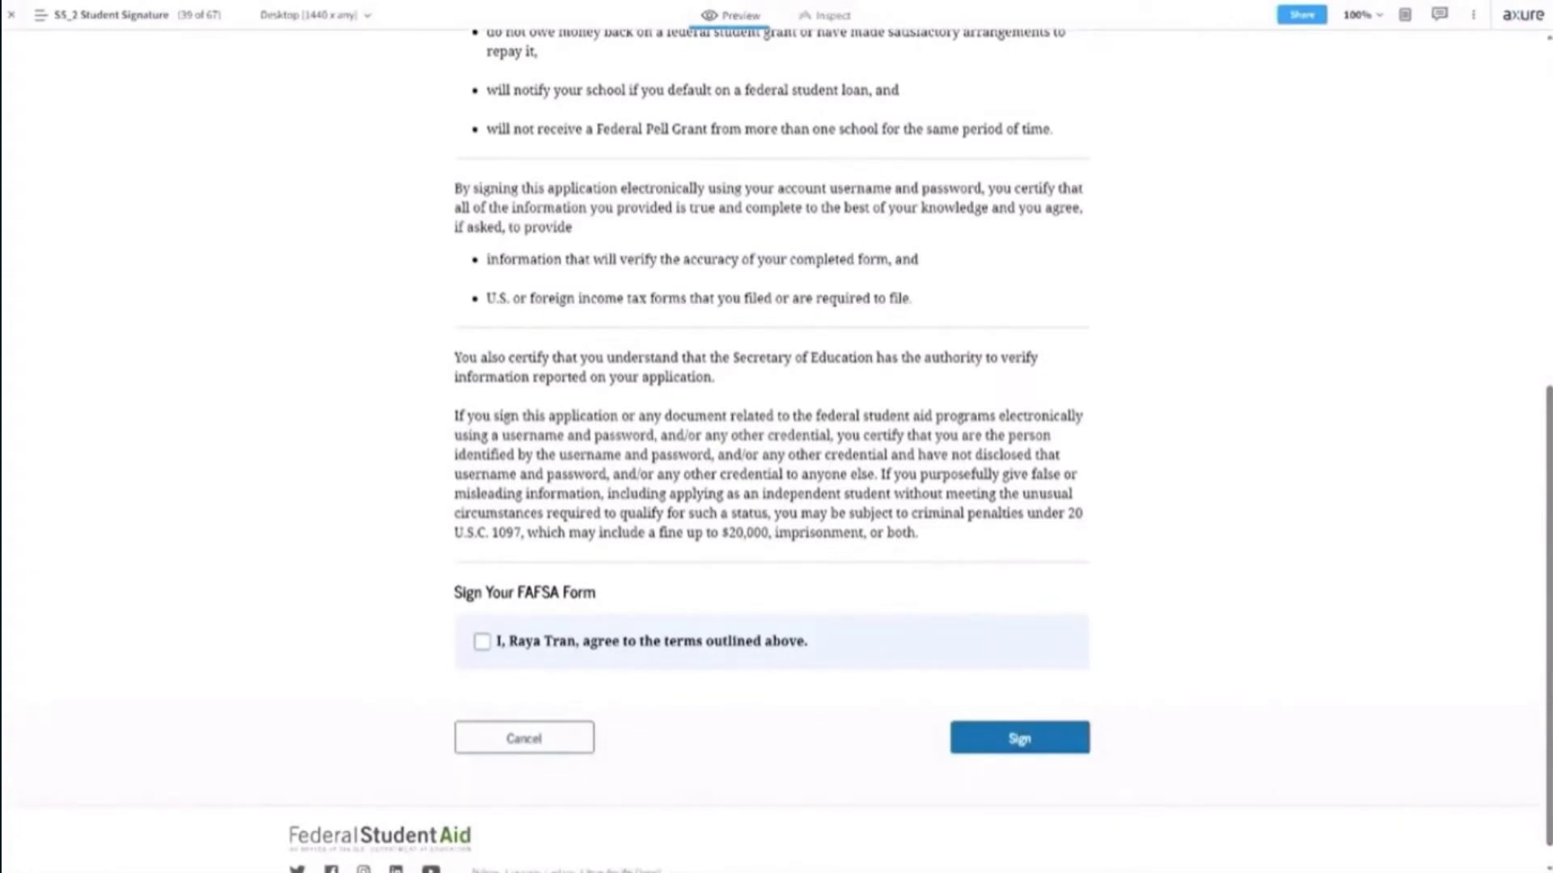
left_click(483, 643)
left_click(1011, 738)
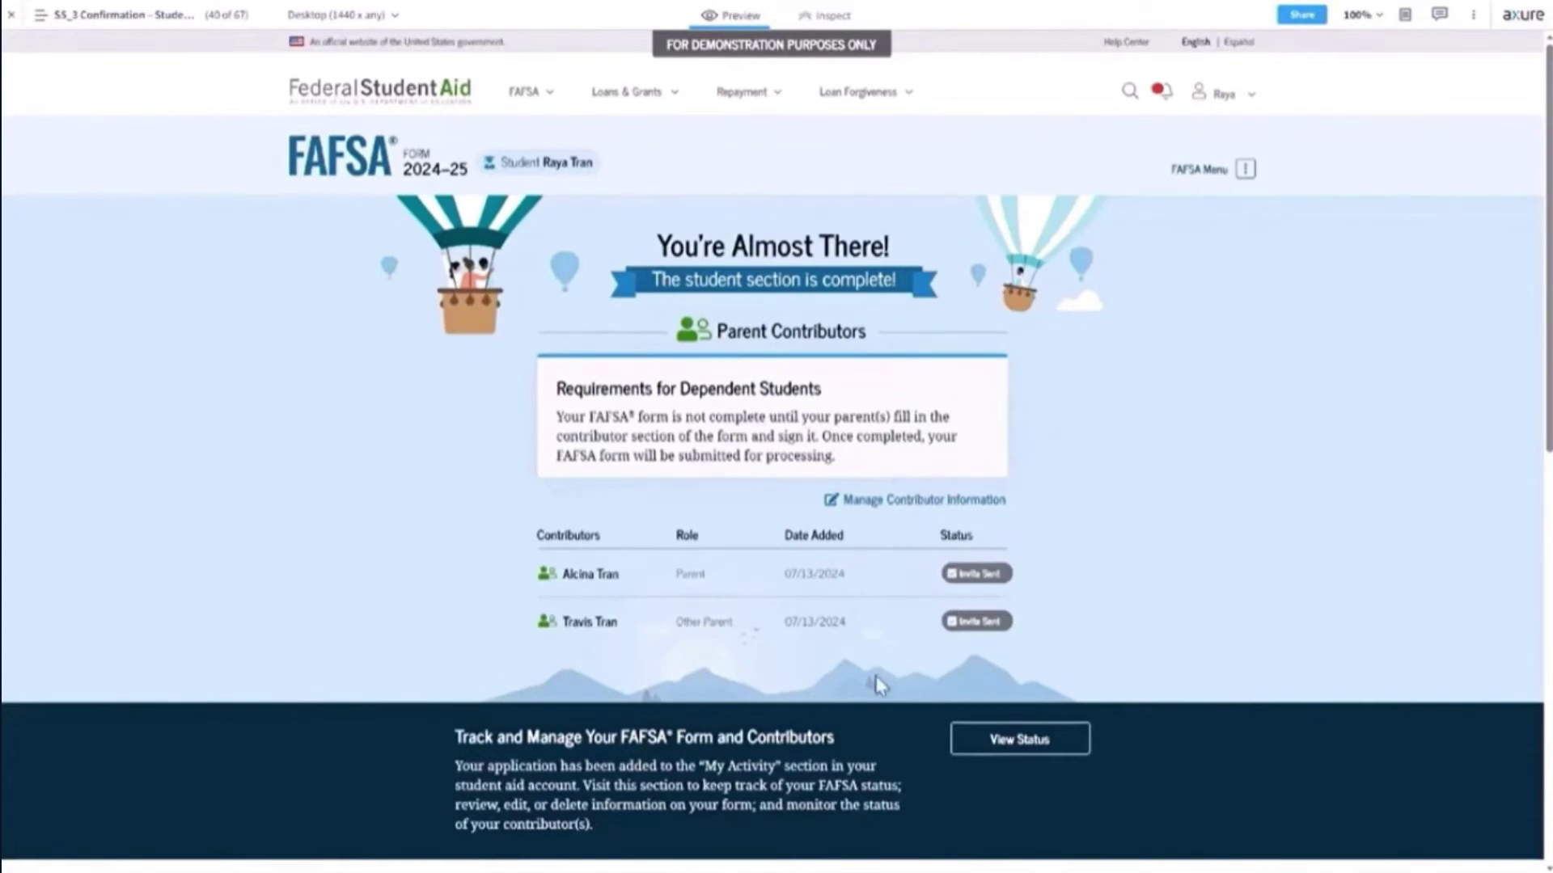
scroll(1136, 603, "down", 2)
scroll(1133, 598, "down", 5)
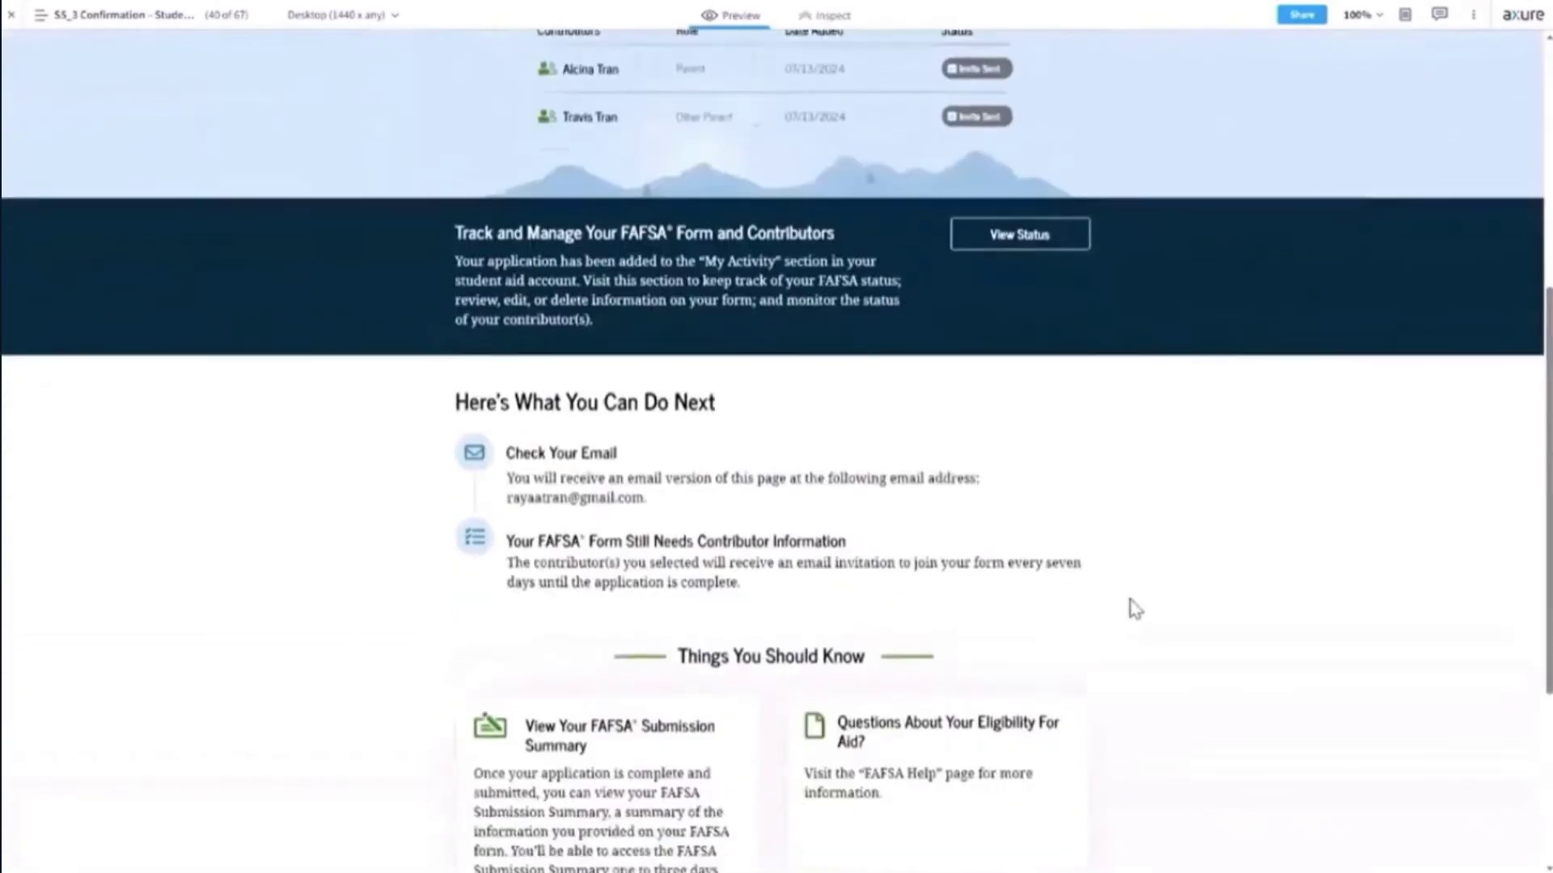
scroll(1136, 608, "down", 3)
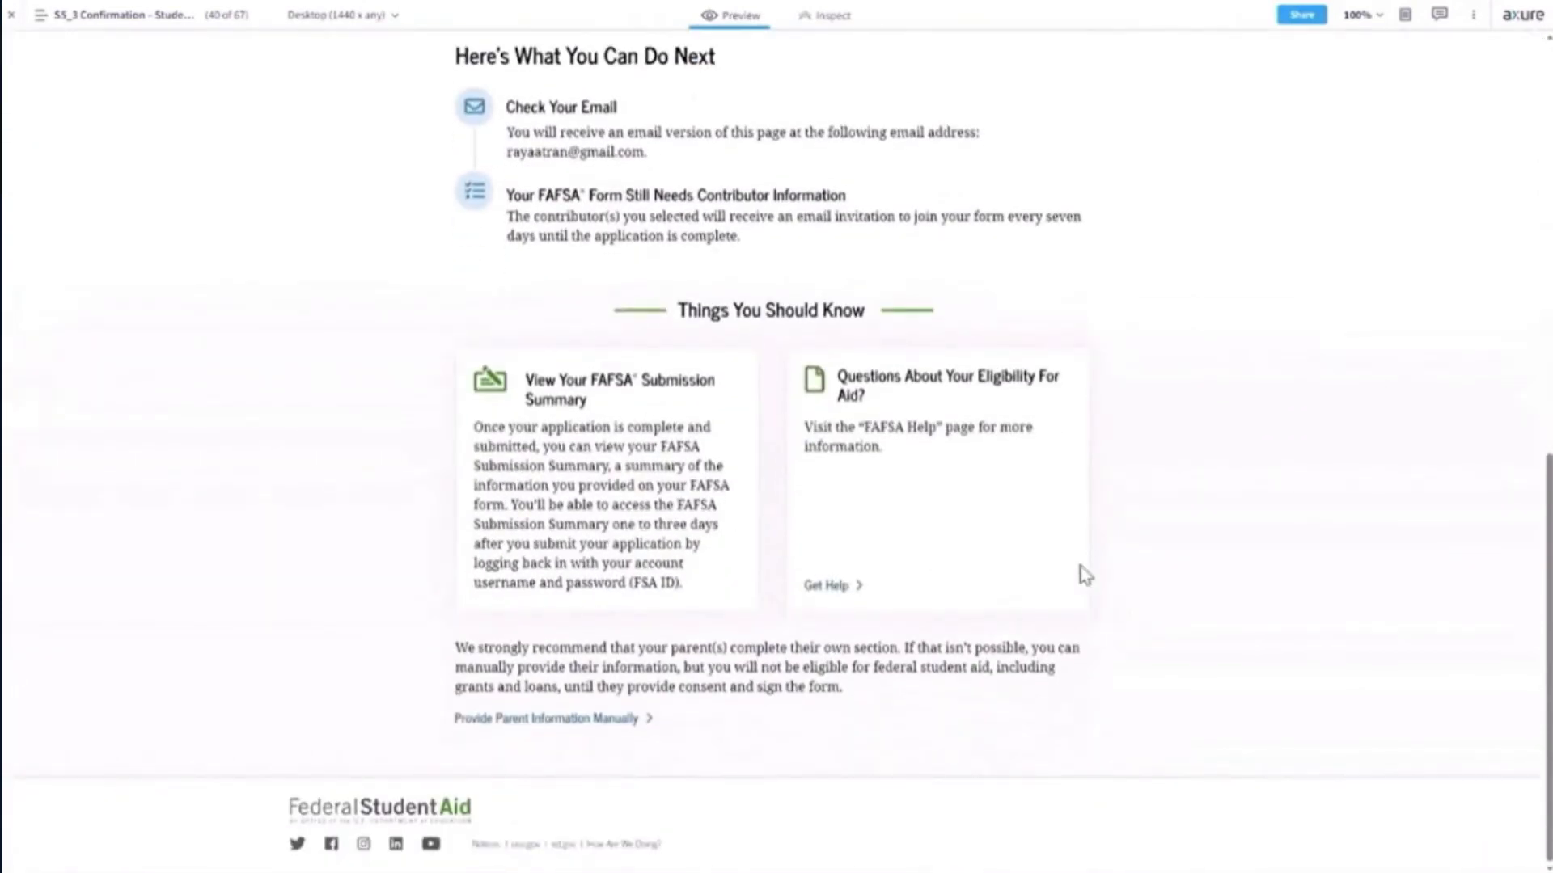
scroll(1081, 572, "up", 2)
scroll(1084, 574, "down", 2)
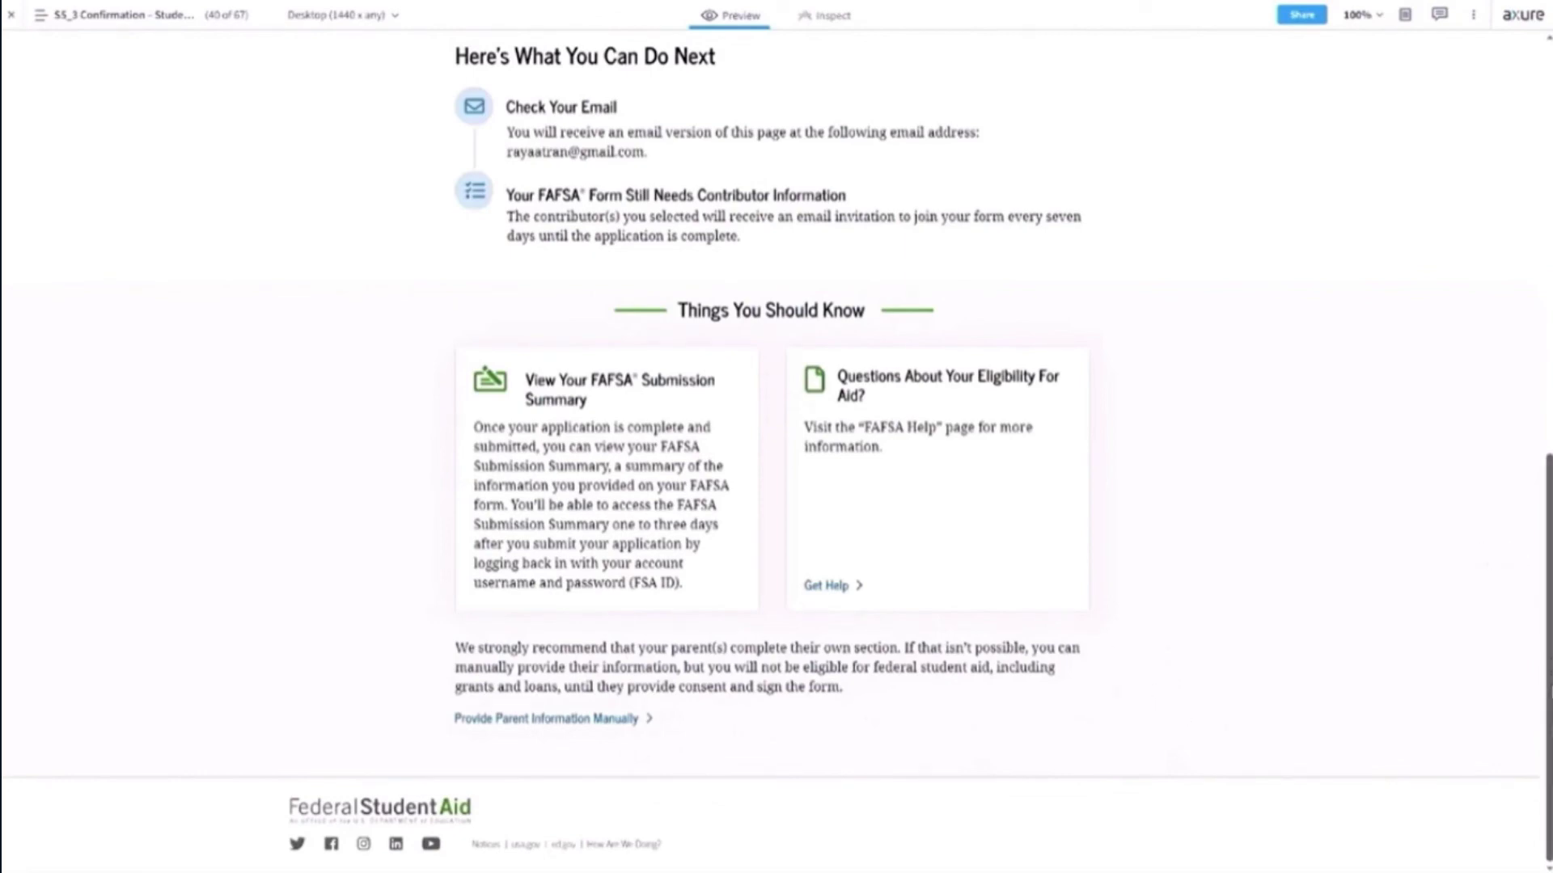
scroll(1549, 694, "up", 5)
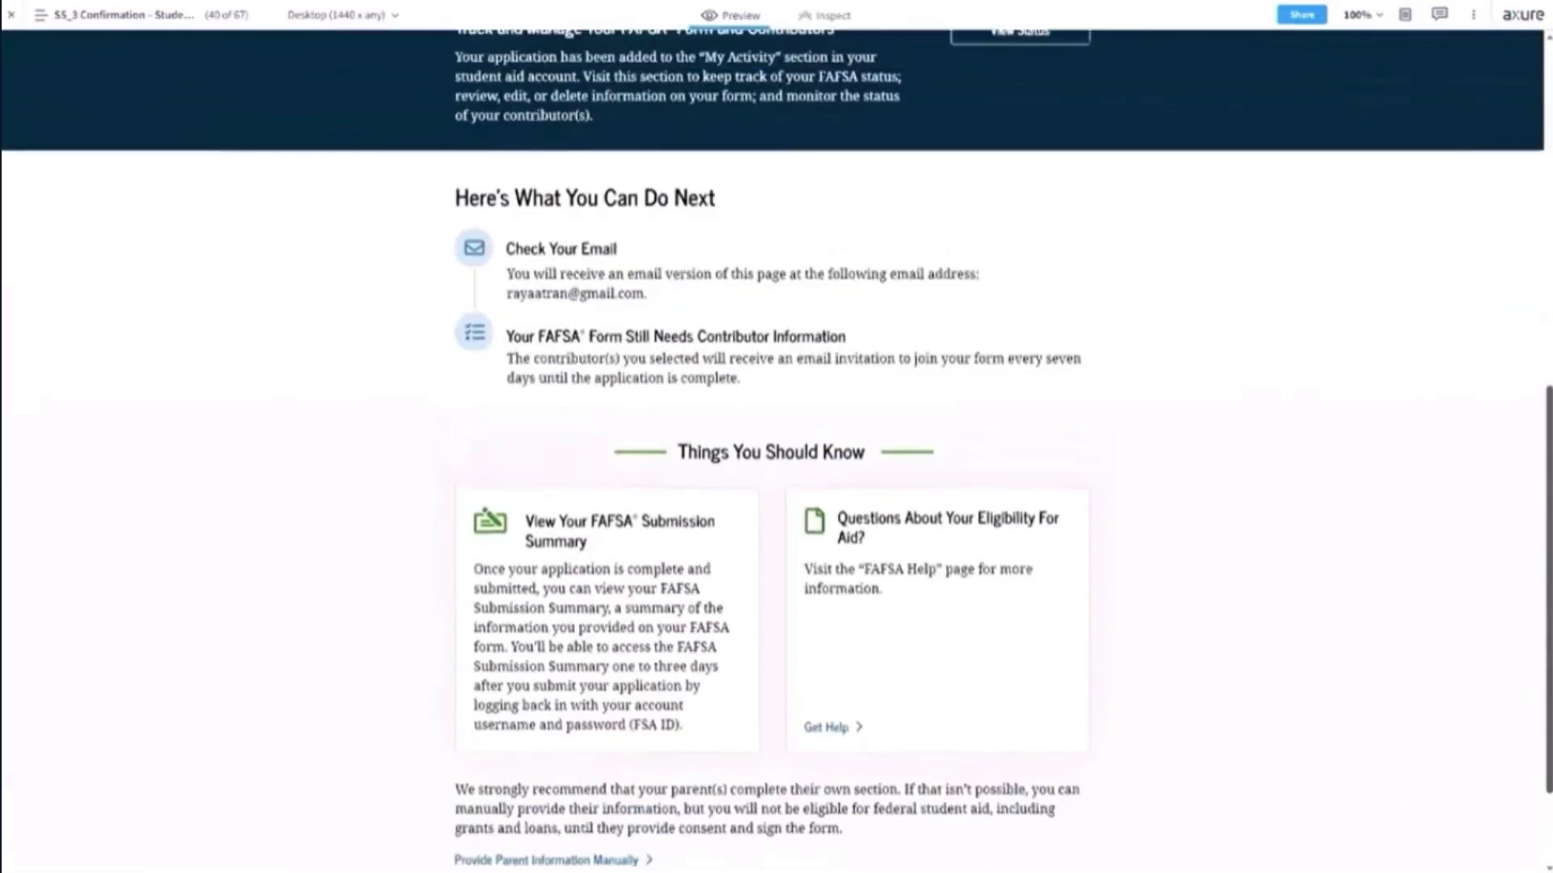
scroll(776, 449, "up", 4)
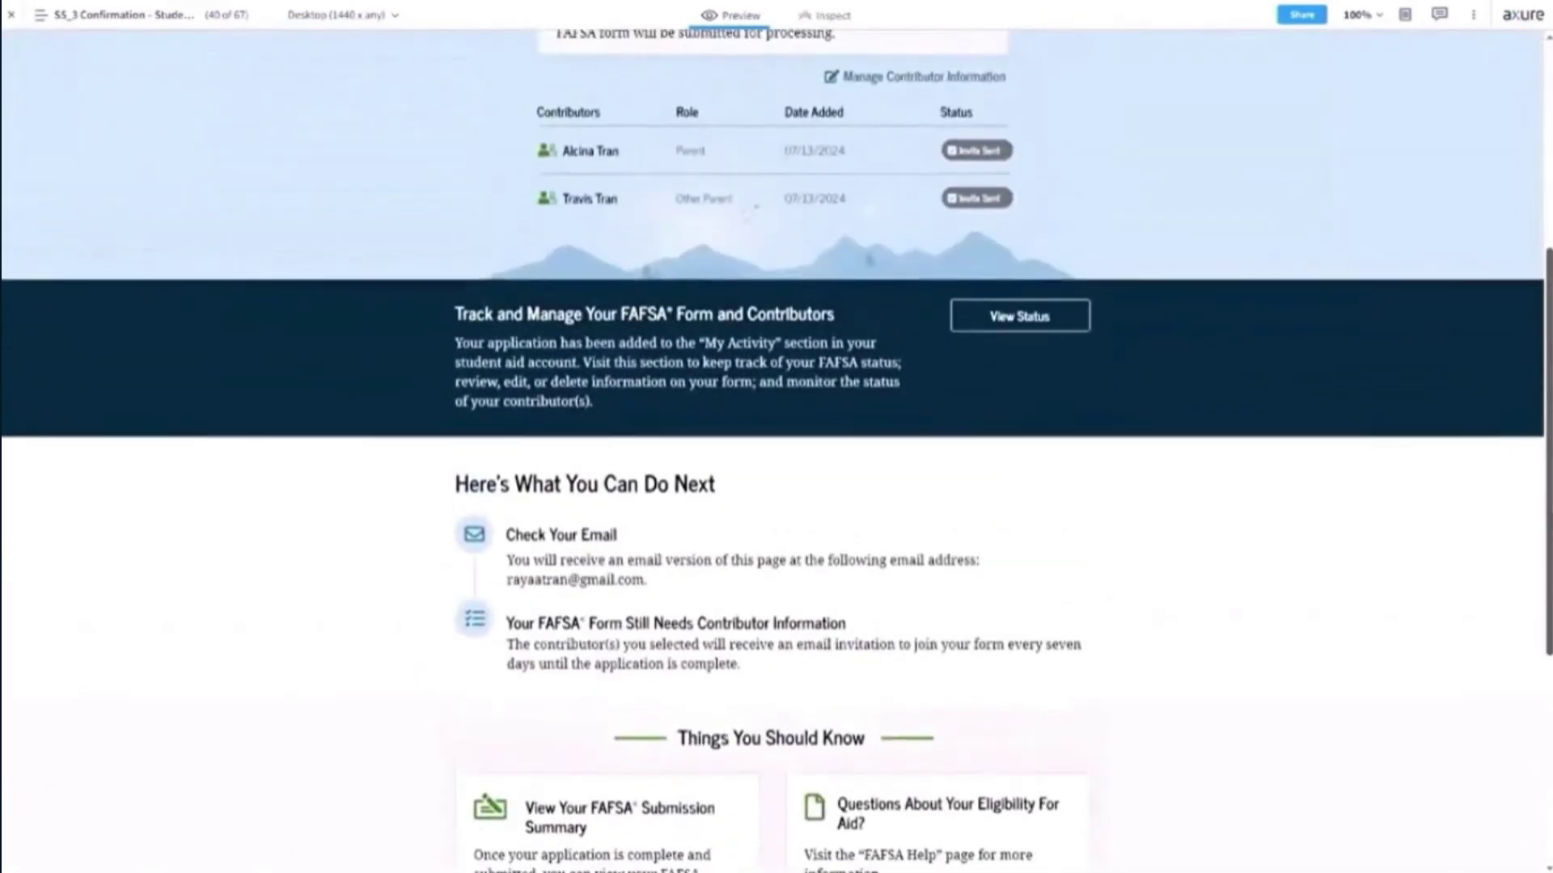
scroll(537, 502, "up", 1)
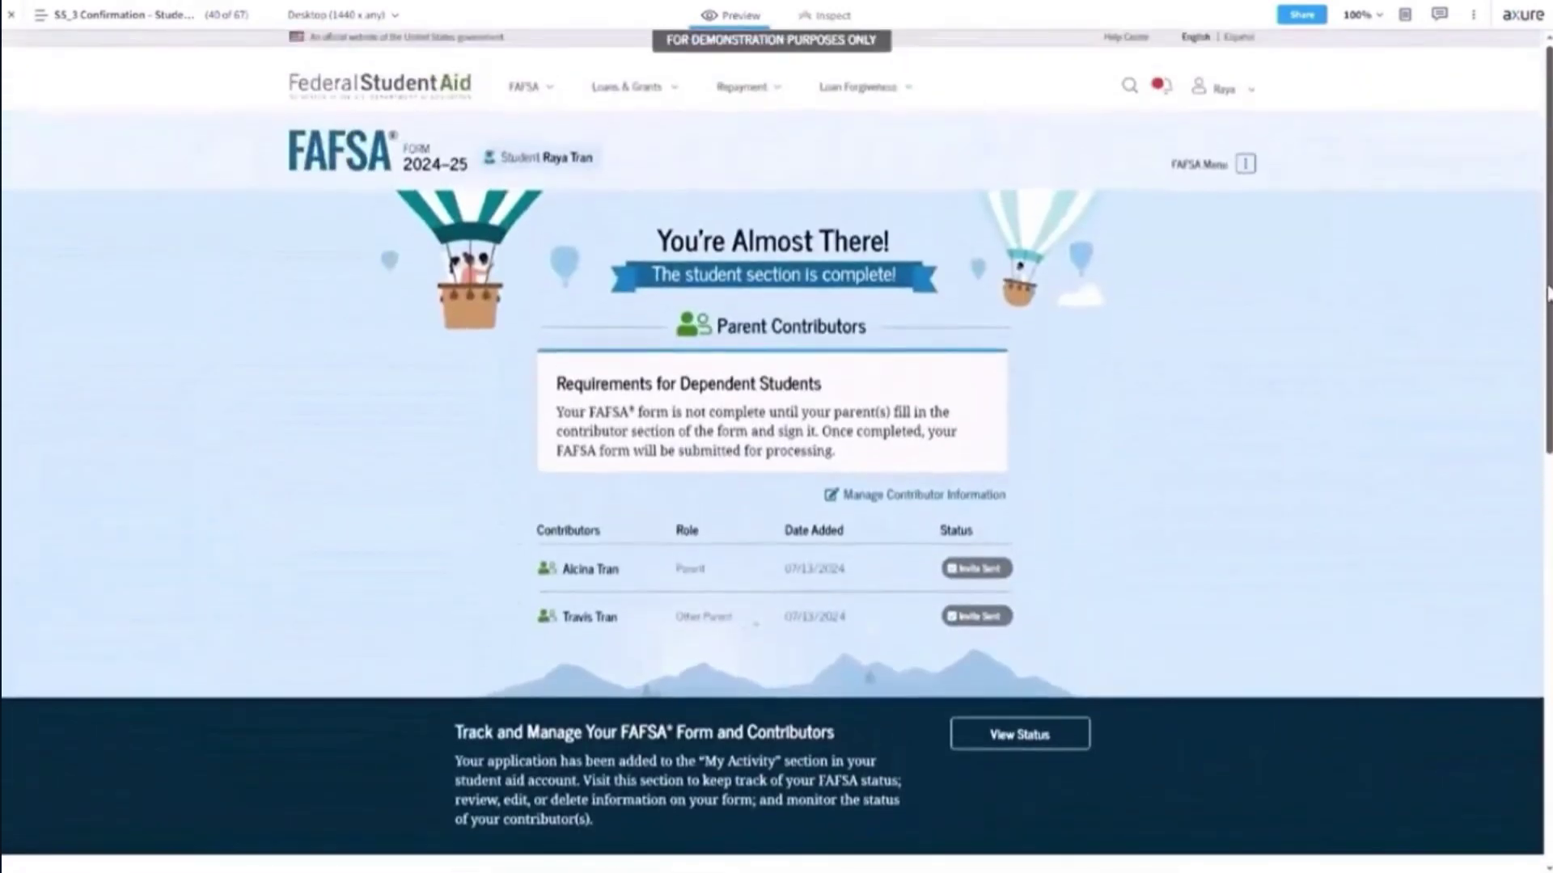